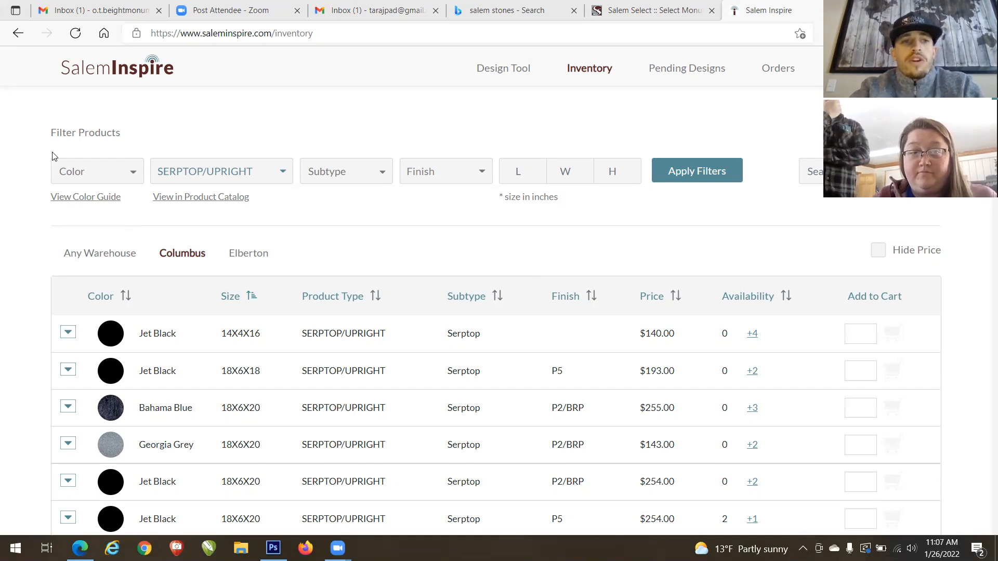
# Step: Choose Jet Black as the color filter and clear the product type selection
pyautogui.click(159, 172)
pyautogui.click(131, 178)
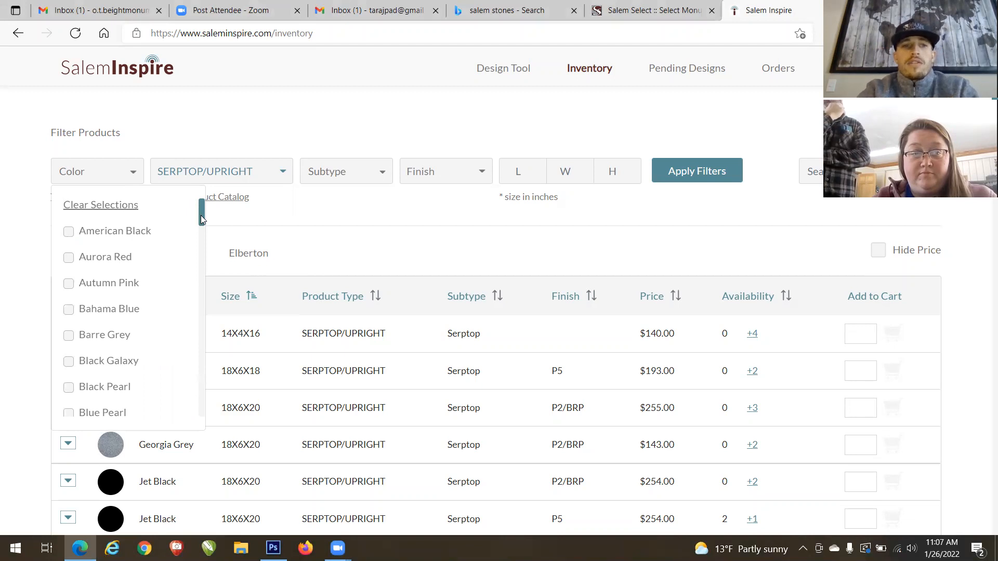
pyautogui.moveTo(201, 220); pyautogui.dragTo(198, 338)
pyautogui.click(68, 341)
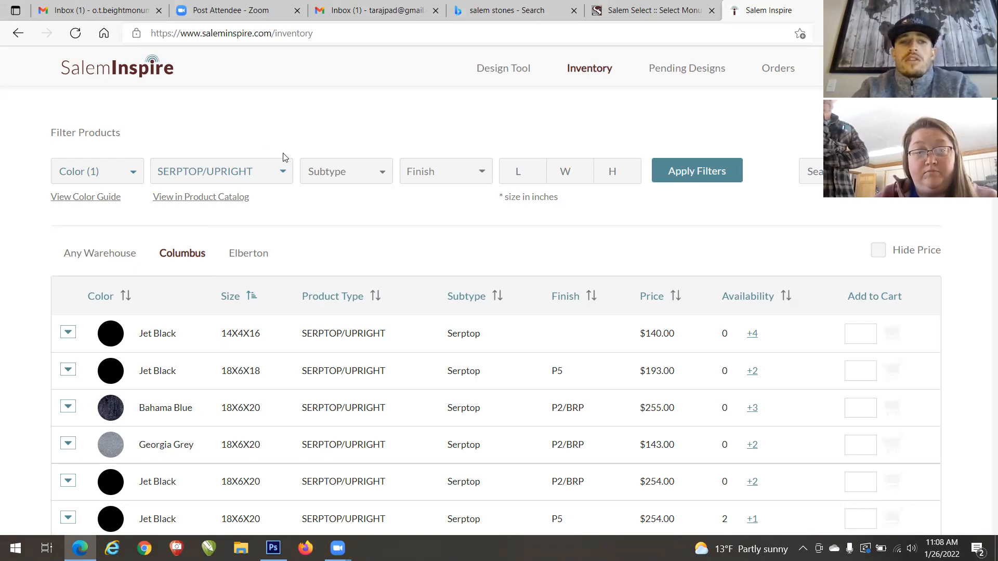
pyautogui.click(282, 171)
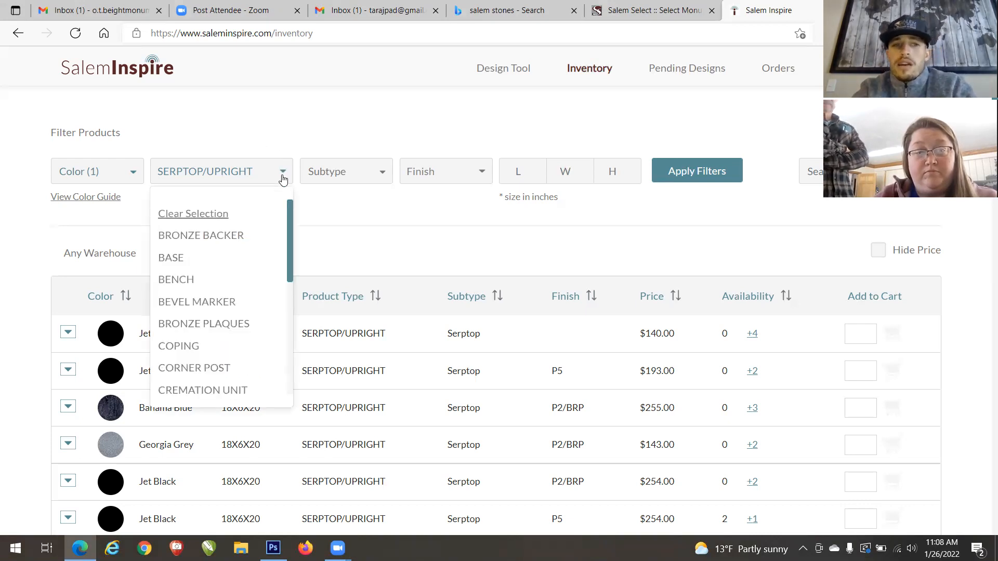
pyautogui.click(223, 215)
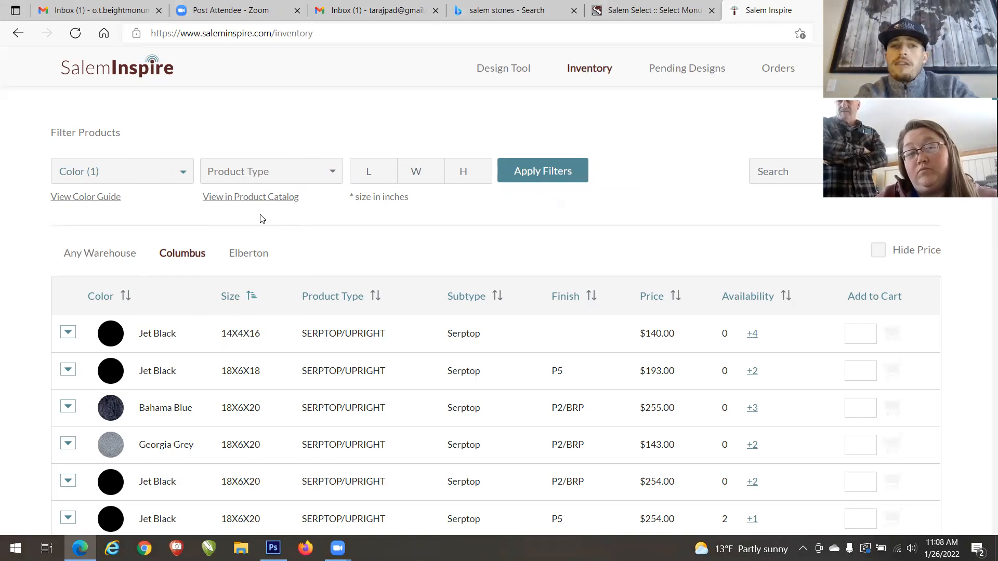
# Step: Filter the inventory by a size of 36 inches long, 6 inches wide and 24 inches high
pyautogui.click(371, 173)
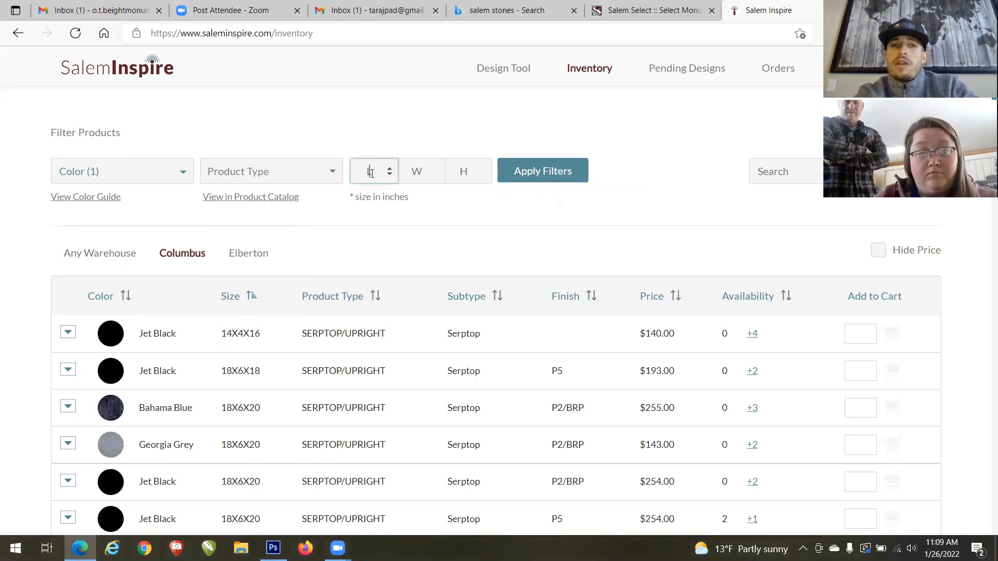
pyautogui.write('30')
pyautogui.press('Tab')
pyautogui.write('6')
pyautogui.press('Tab')
pyautogui.write('24')
pyautogui.click(529, 181)
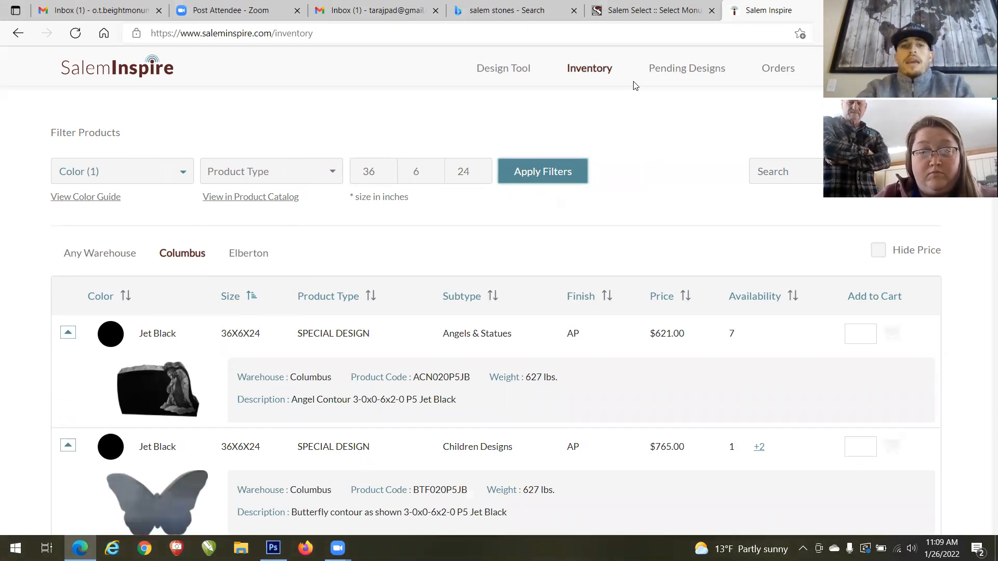
# Step: Look through the filtered Jet Black stones, comparing their subtypes, finishes, prices and availability
pyautogui.scroll(-1, 635, 86)
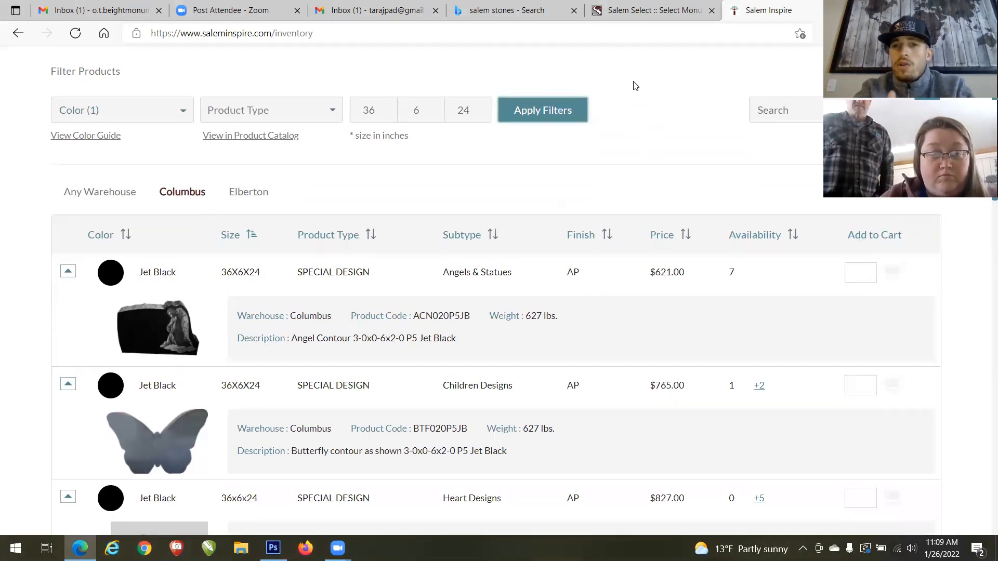
pyautogui.scroll(-1, 635, 86)
pyautogui.scroll(-1, 635, 86)
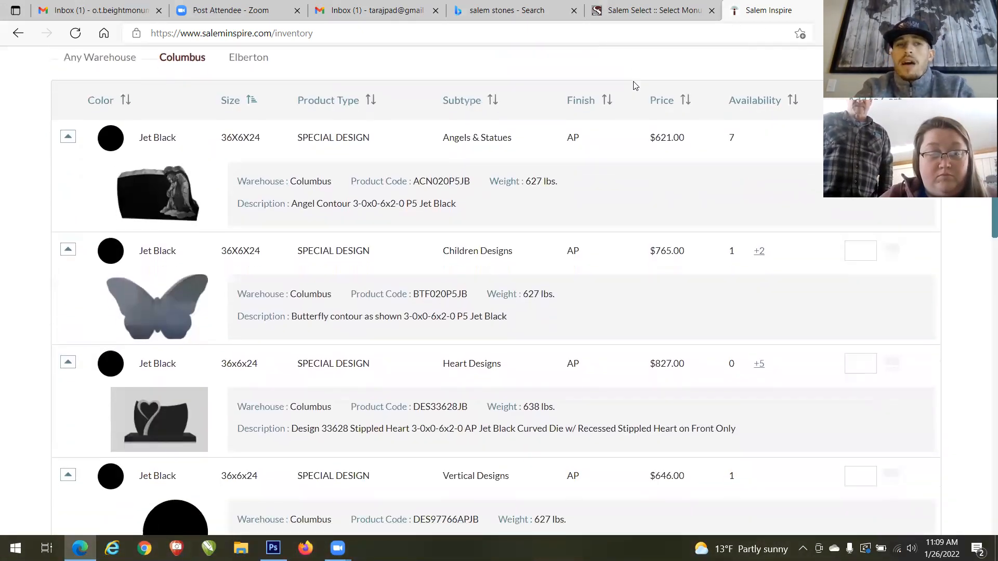
pyautogui.scroll(-5, 635, 85)
pyautogui.scroll(-2, 634, 85)
pyautogui.scroll(-4, 634, 86)
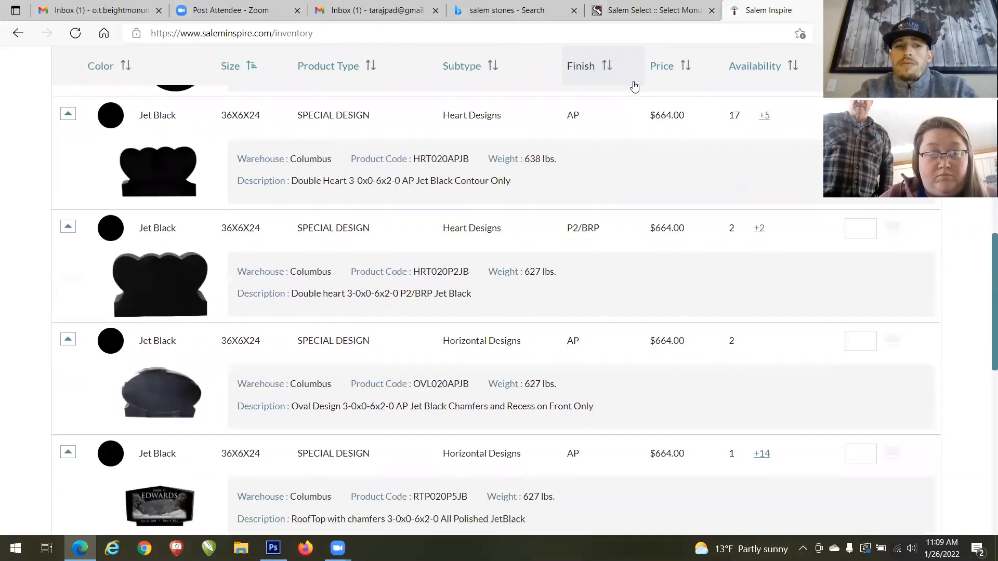
pyautogui.scroll(-5, 634, 86)
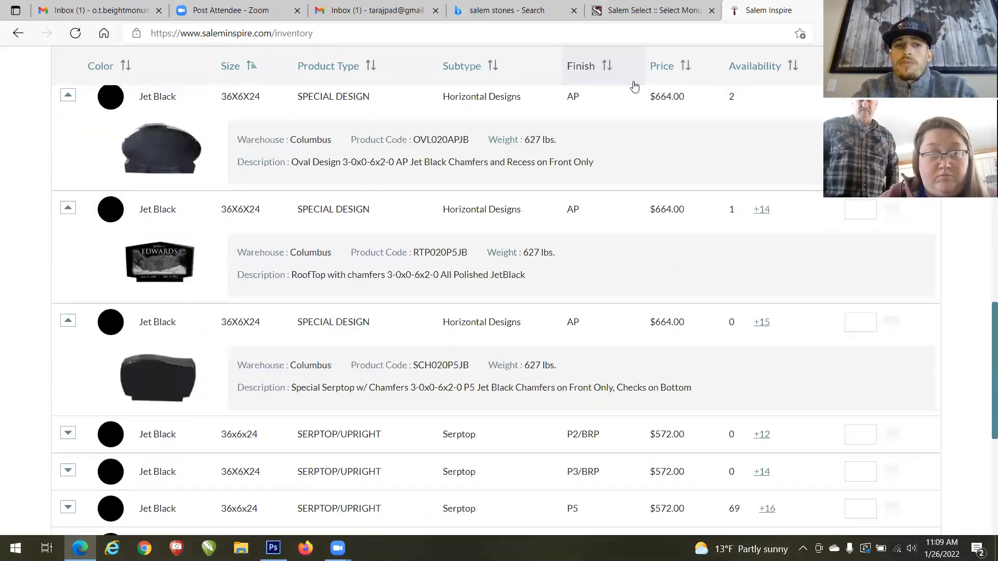
pyautogui.scroll(15, 635, 86)
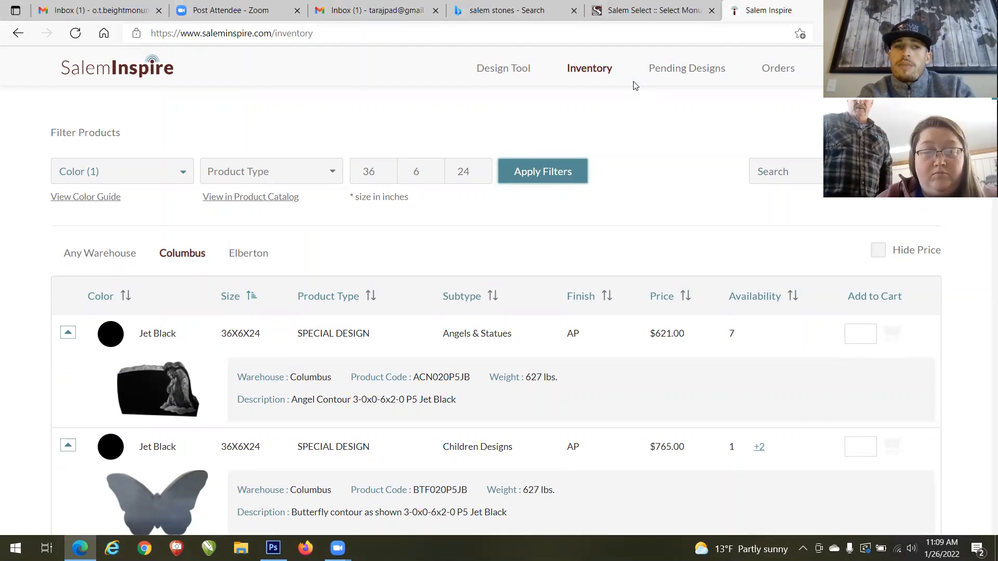
# Step: Restrict the filtered inventory to the SERPTOP/UPRIGHT product type
pyautogui.click(332, 172)
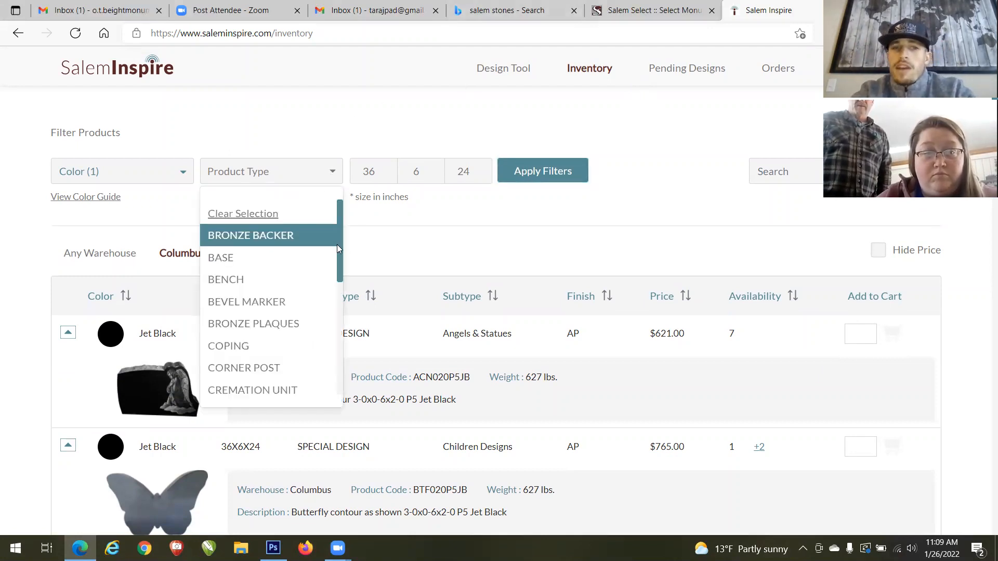
pyautogui.moveTo(337, 244); pyautogui.dragTo(335, 354)
pyautogui.click(280, 271)
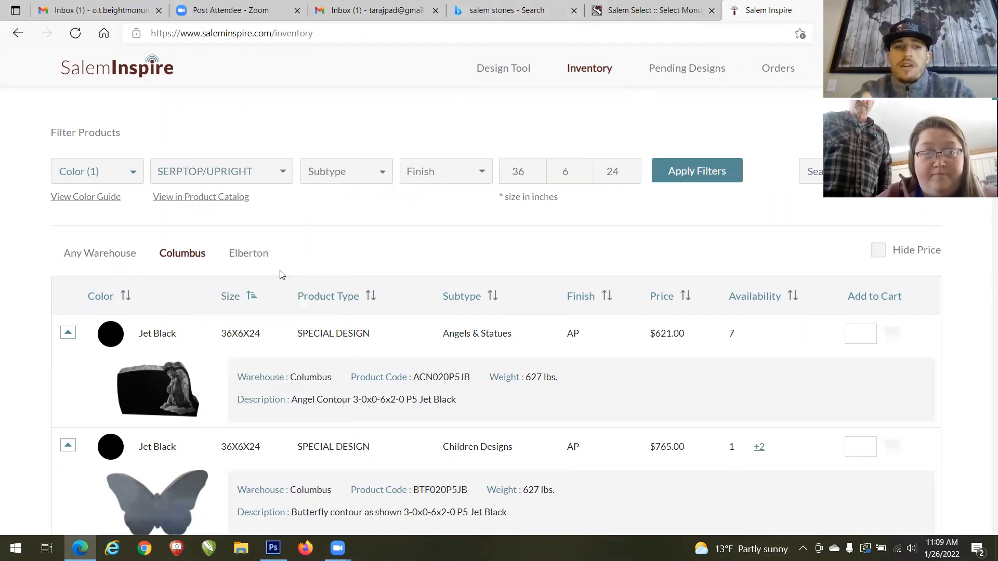
pyautogui.click(674, 172)
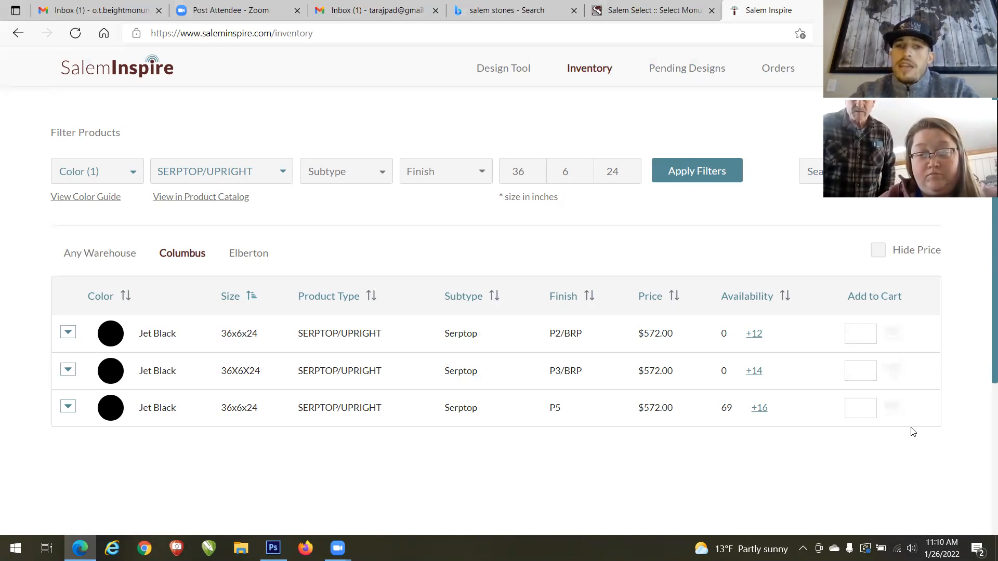
# Step: View the incoming container dates and reordered quantities for the 36x6x24 P2/BRP serptop, and close the details
pyautogui.scroll(-1, 913, 432)
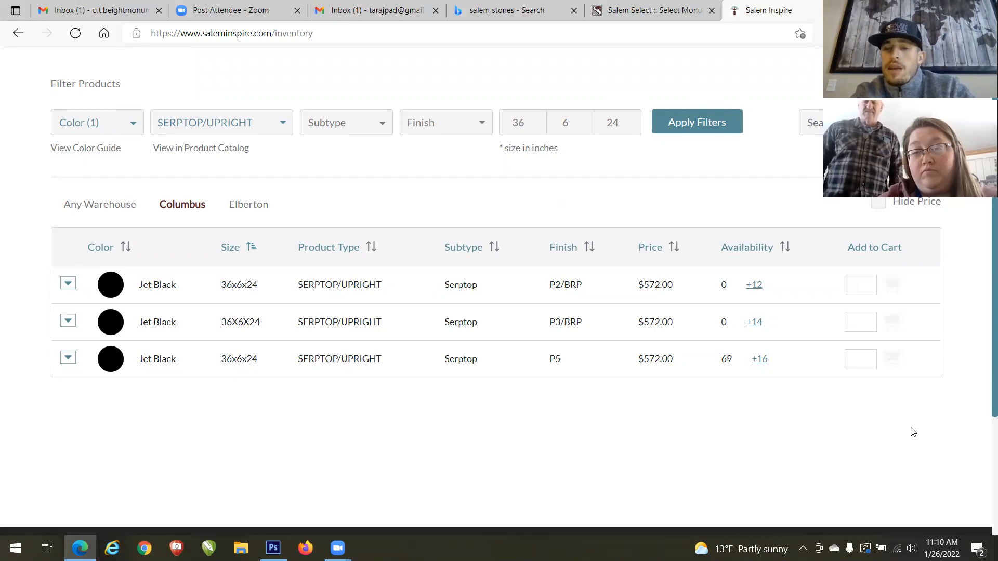
pyautogui.click(761, 290)
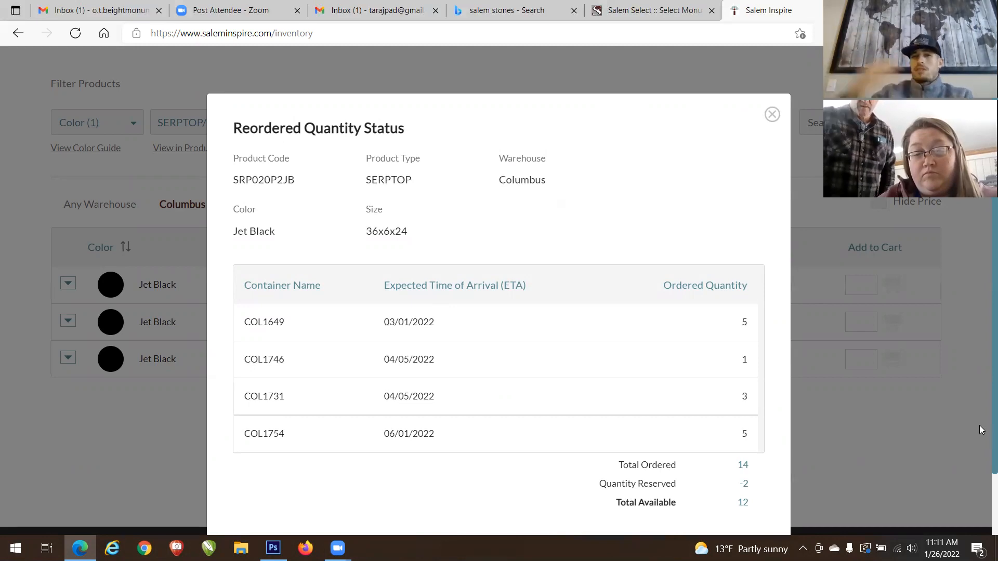
pyautogui.scroll(-1, 979, 425)
pyautogui.scroll(-1, 980, 425)
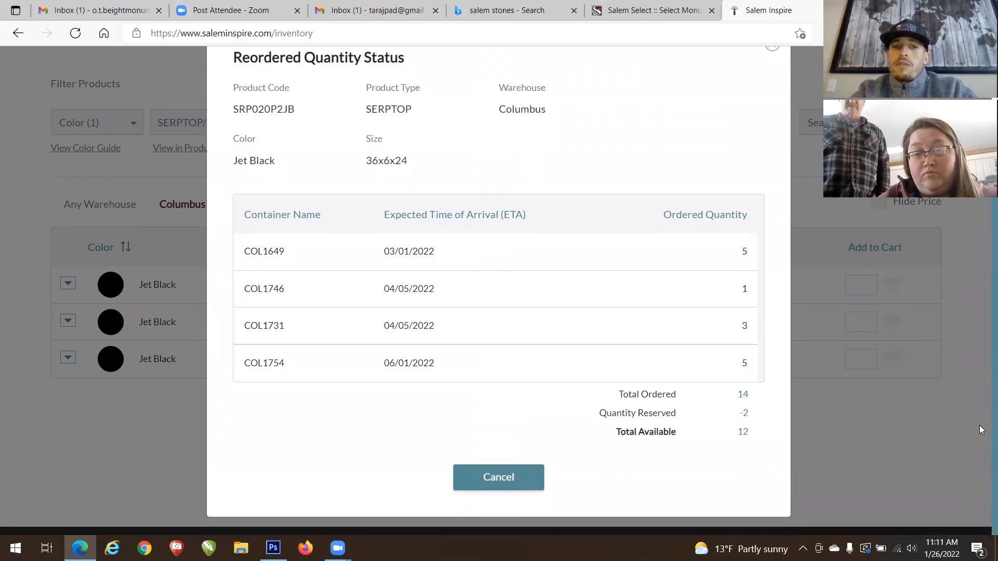
pyautogui.scroll(1, 979, 425)
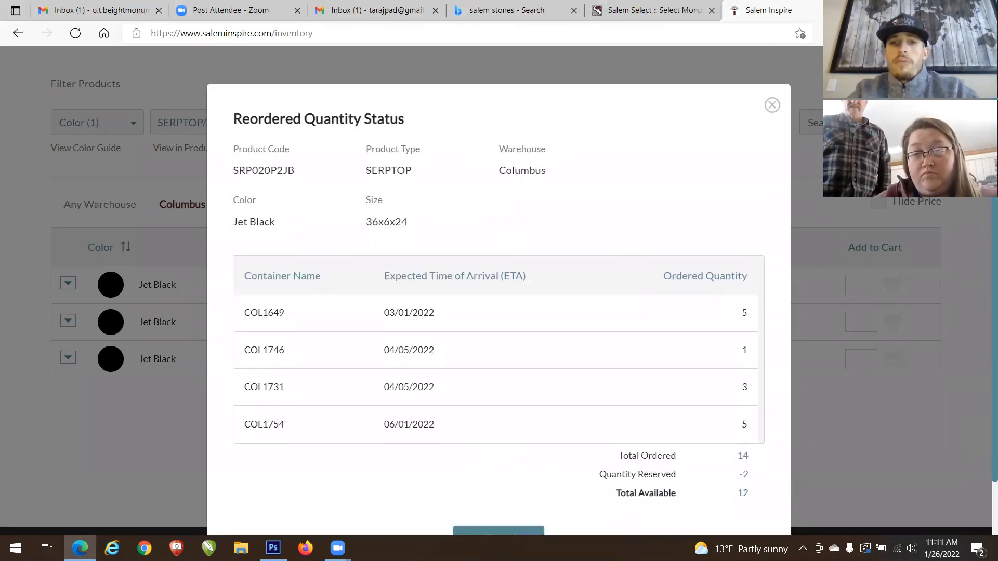
pyautogui.click(772, 106)
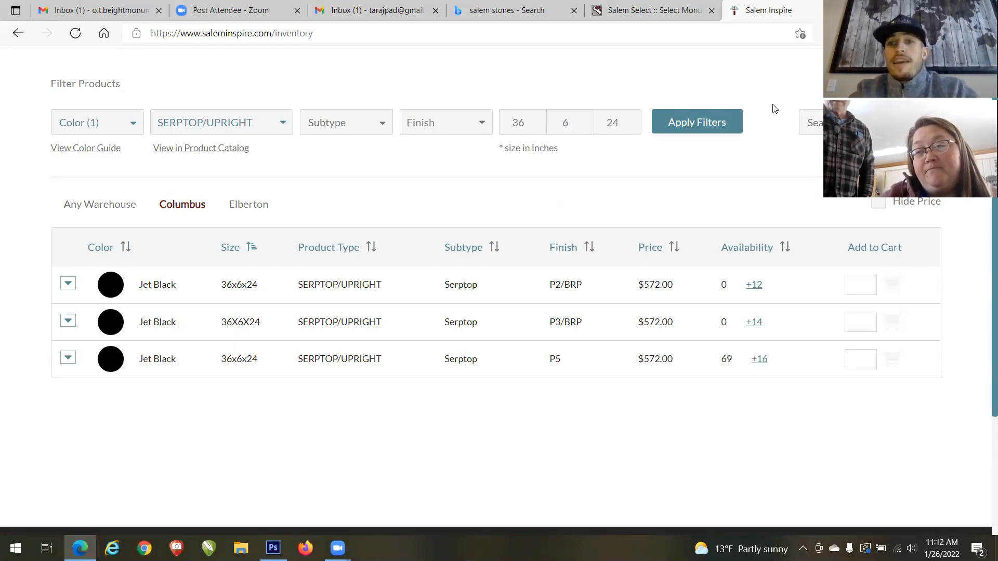
# Step: Recheck the reordered quantity status of the P2/BRP serptop, dismissing the system update notification, and return to the list
pyautogui.scroll(-1, 774, 108)
pyautogui.scroll(1, 775, 109)
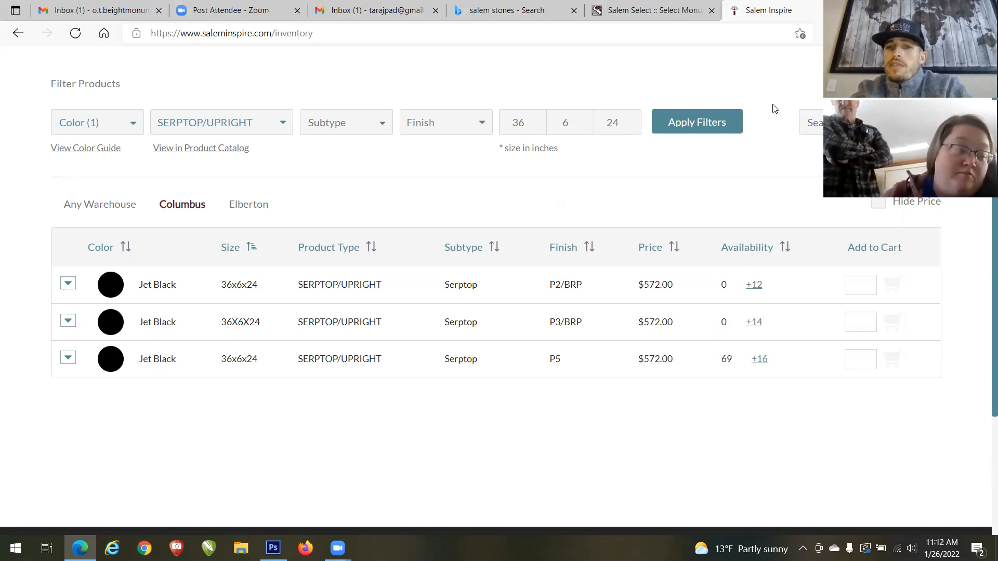
pyautogui.click(753, 286)
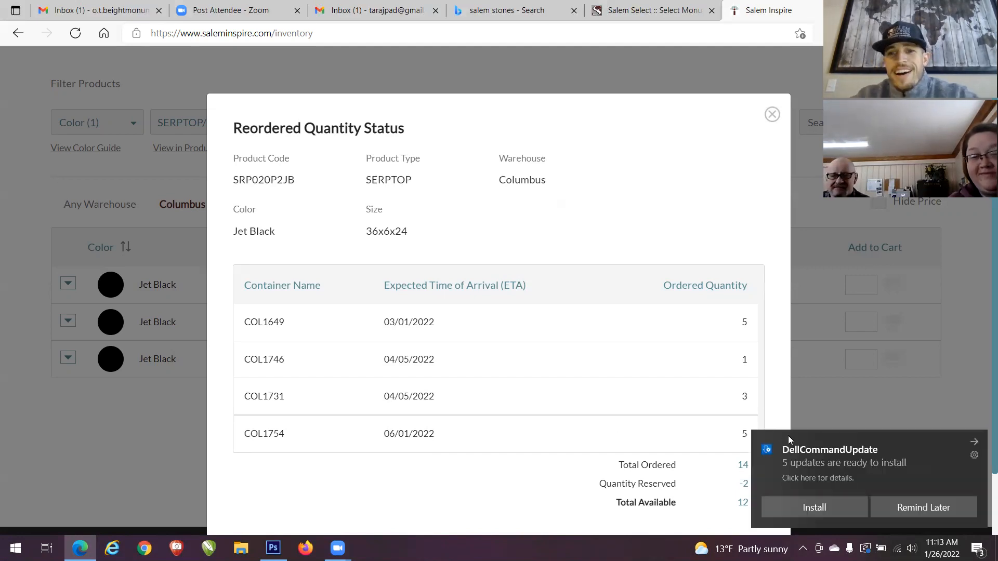
pyautogui.click(975, 442)
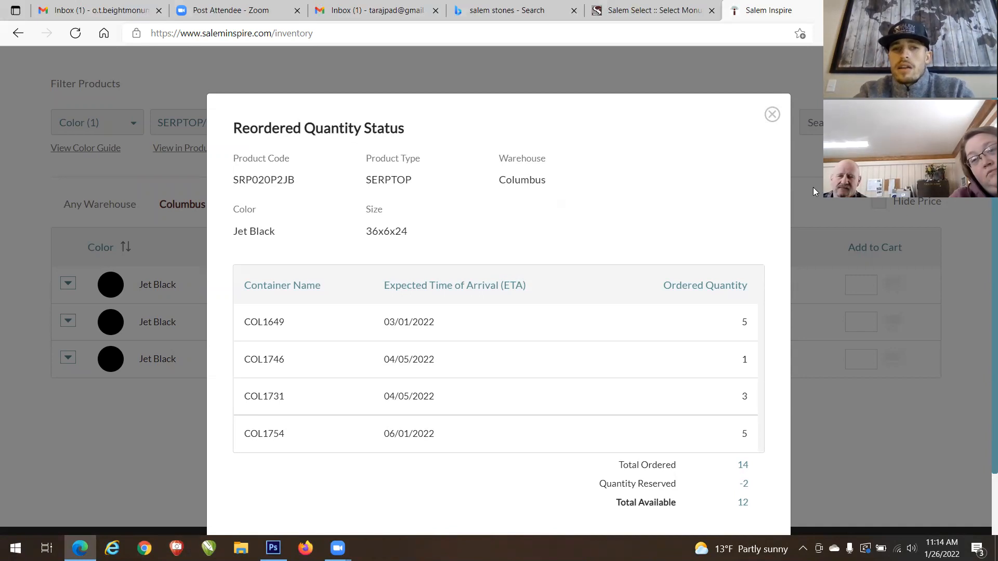
pyautogui.click(773, 115)
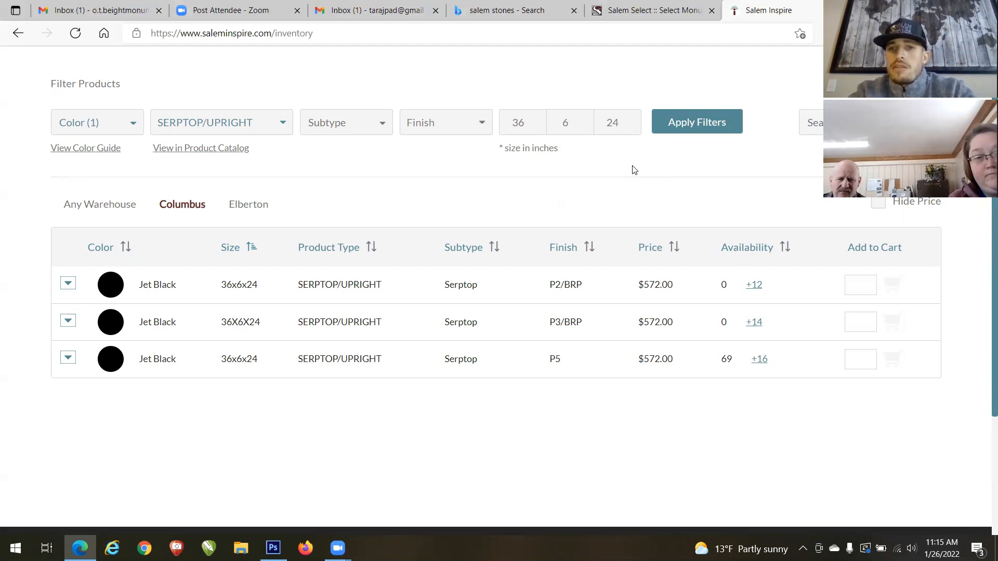
pyautogui.click(755, 286)
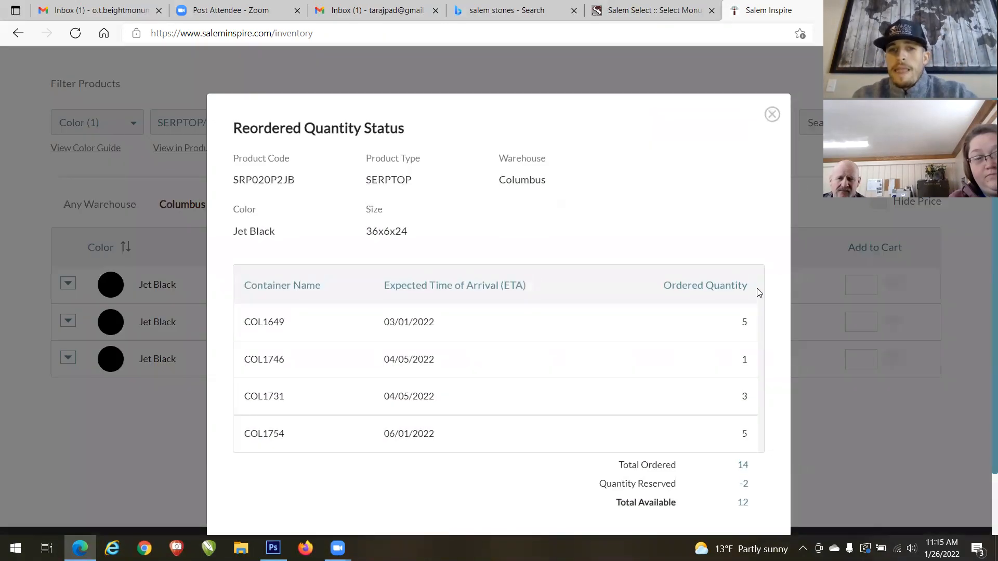
pyautogui.click(772, 116)
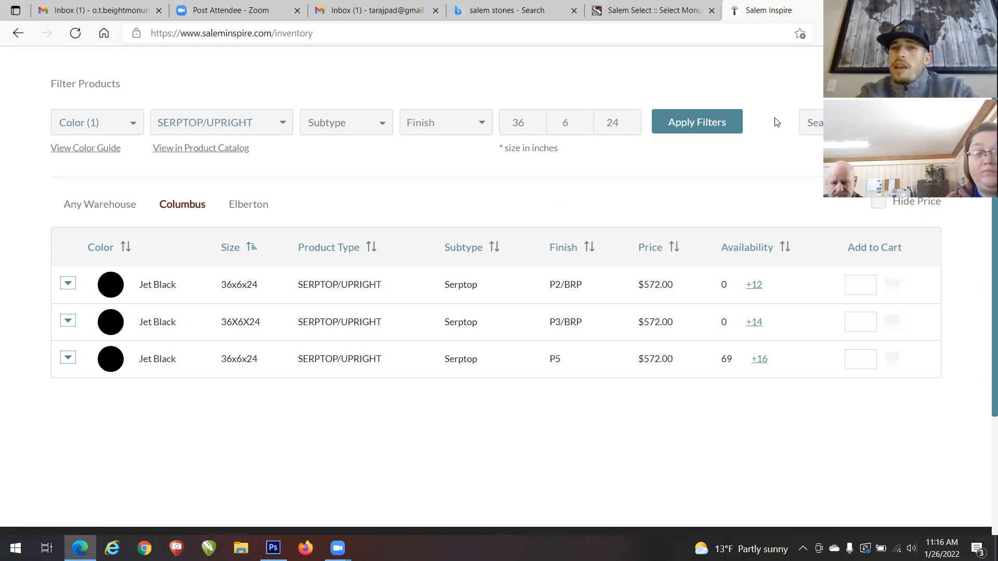
# Step: Remove the height from the size filter and reapply the filters to list all 36x6 Jet Black uprights
pyautogui.click(622, 127)
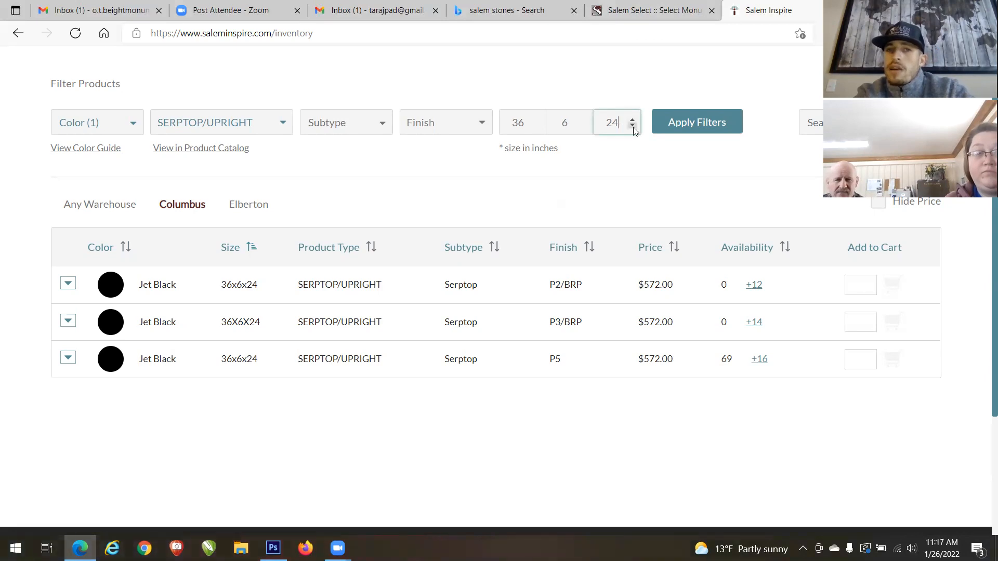
pyautogui.press('BackSpace')
pyautogui.press('BackSpace')
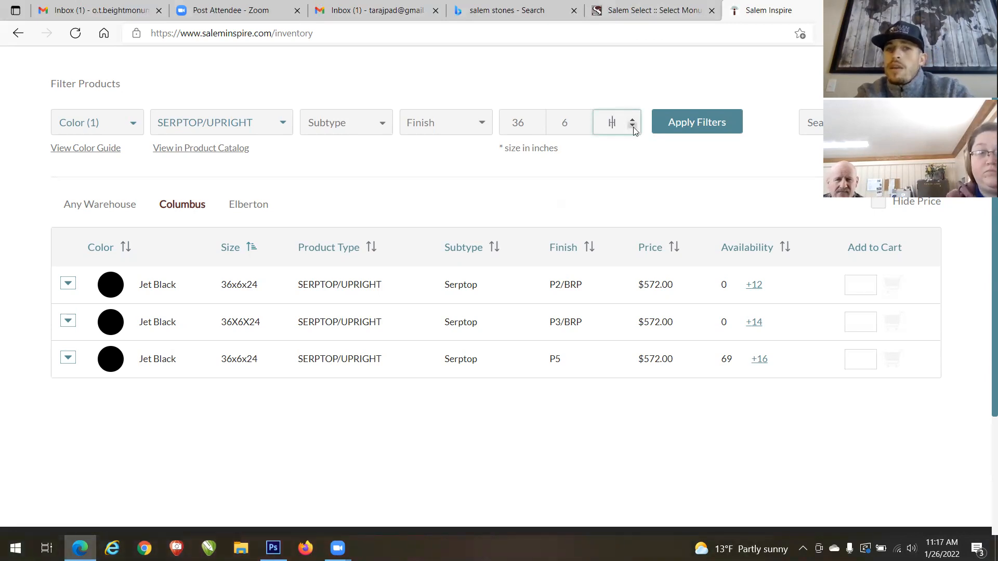
pyautogui.click(678, 126)
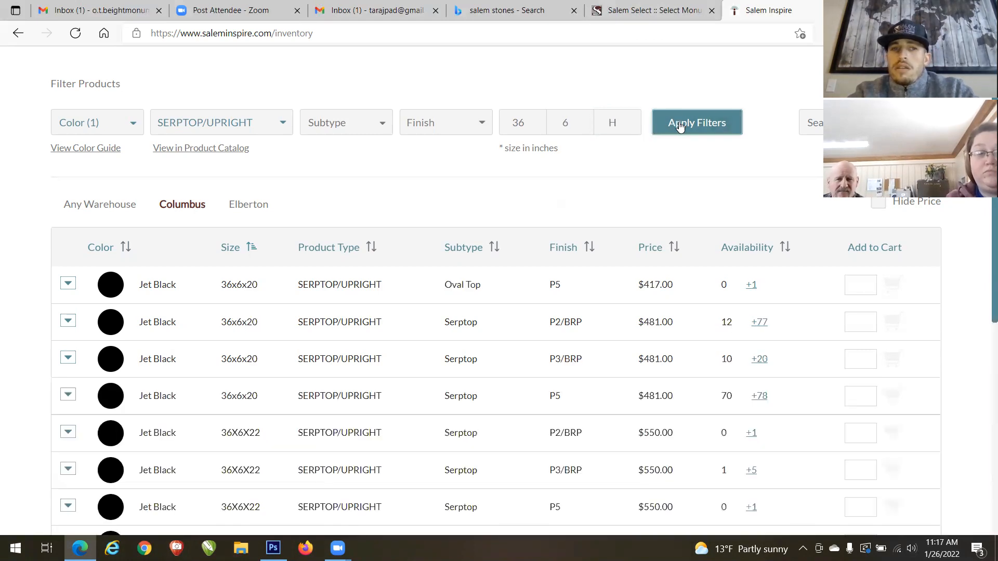
# Step: Expand the 36X6X26 P5 serptop's details and check its reordered quantity status
pyautogui.scroll(-1, 680, 126)
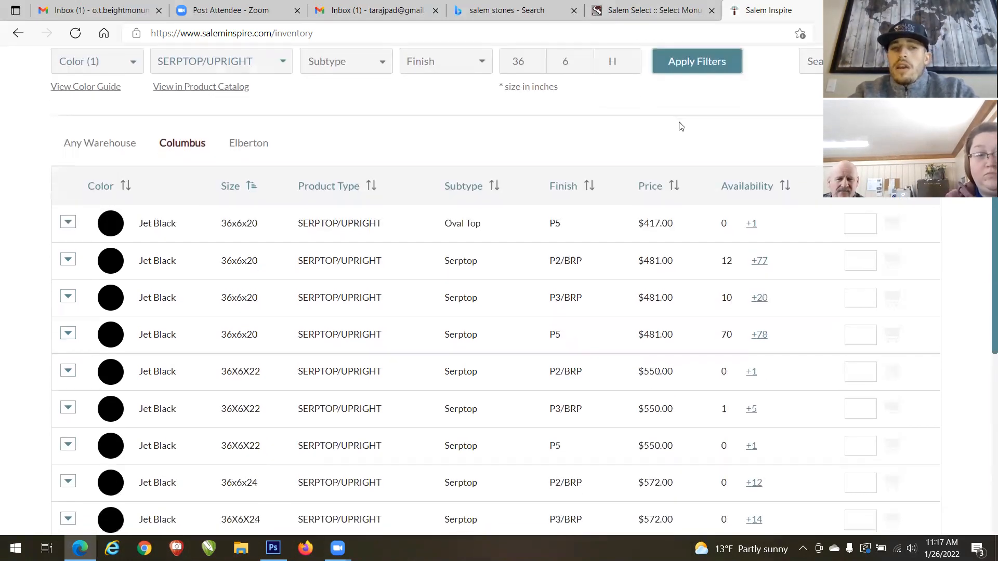
pyautogui.scroll(-4, 681, 126)
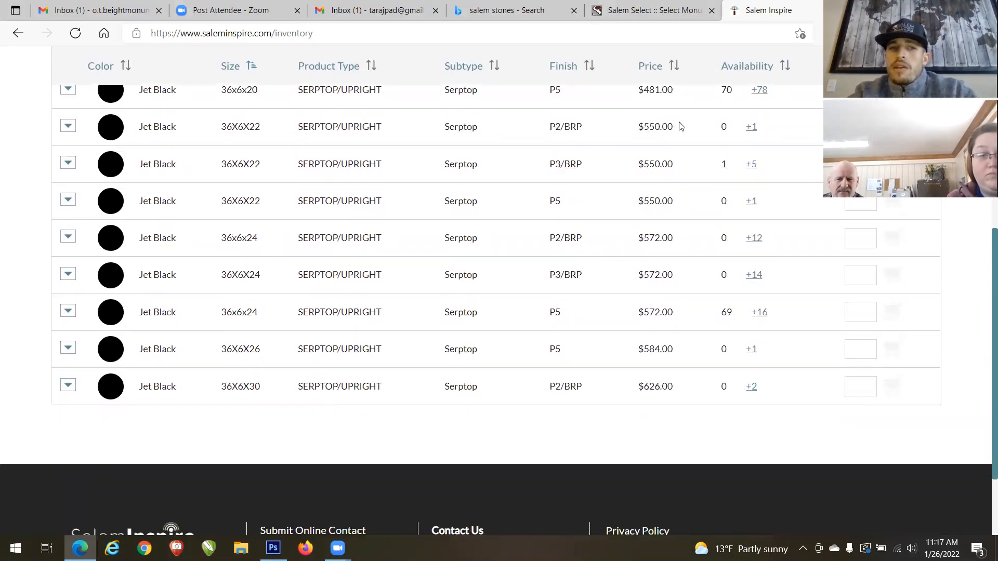
pyautogui.scroll(1, 679, 126)
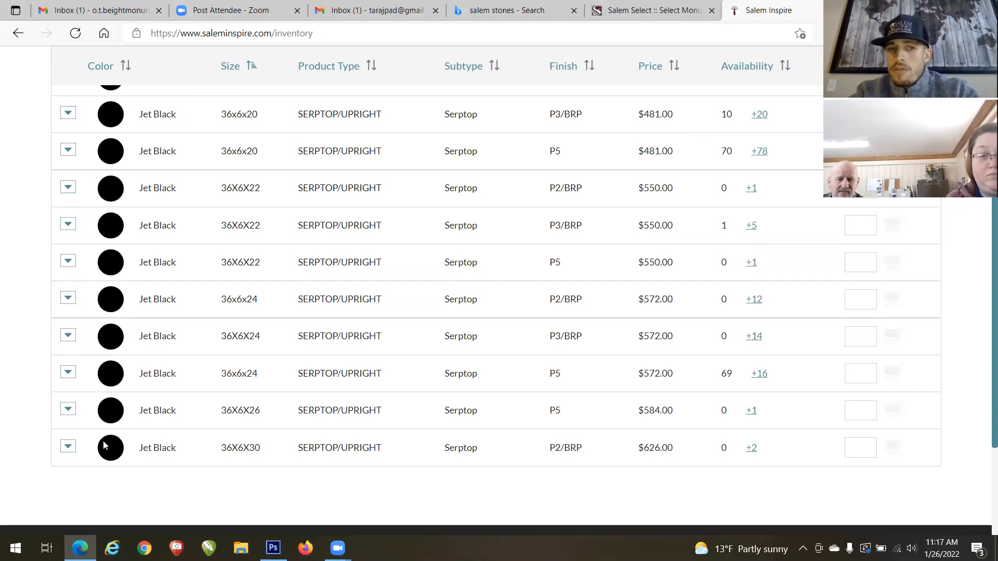
pyautogui.click(69, 410)
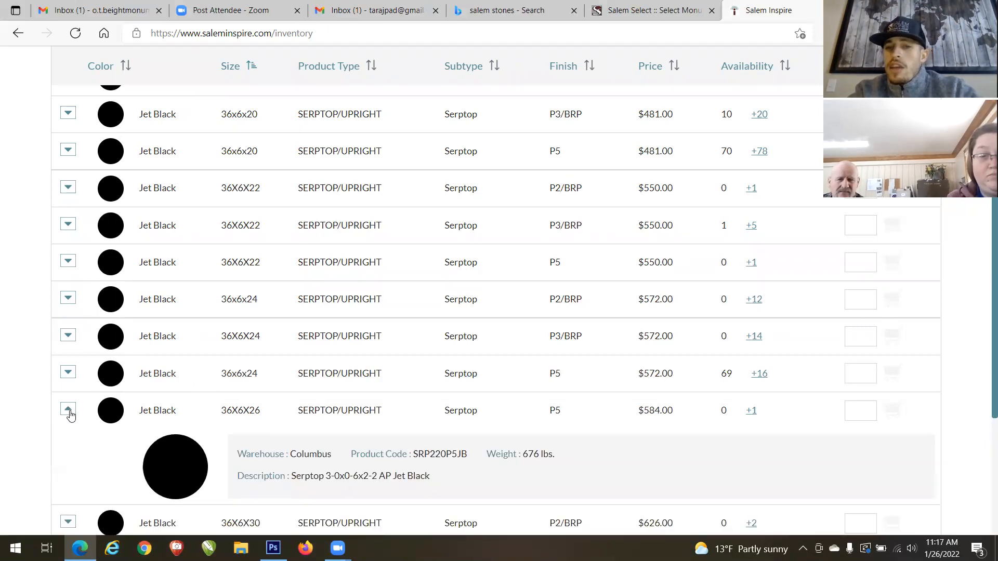
pyautogui.click(751, 416)
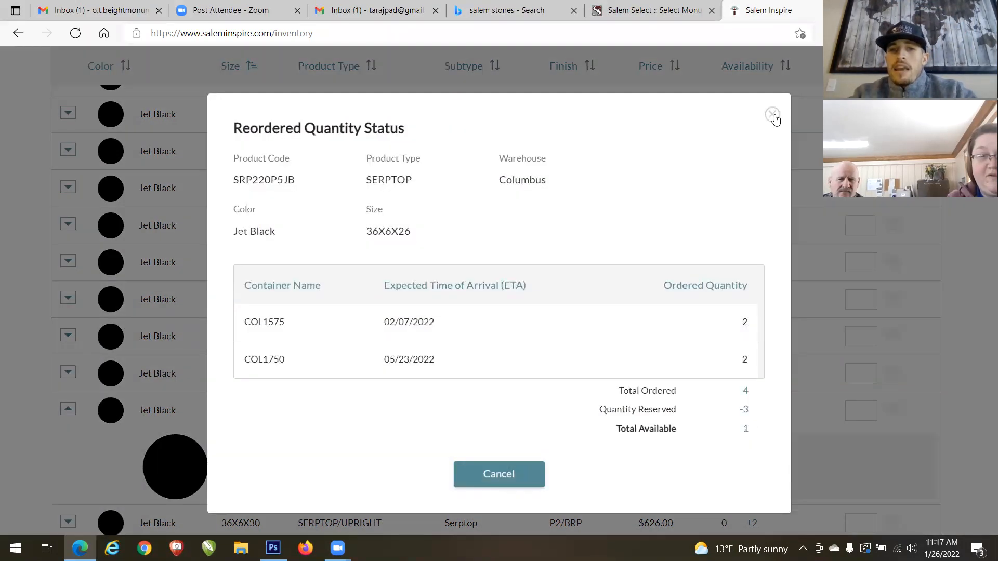
pyautogui.click(774, 115)
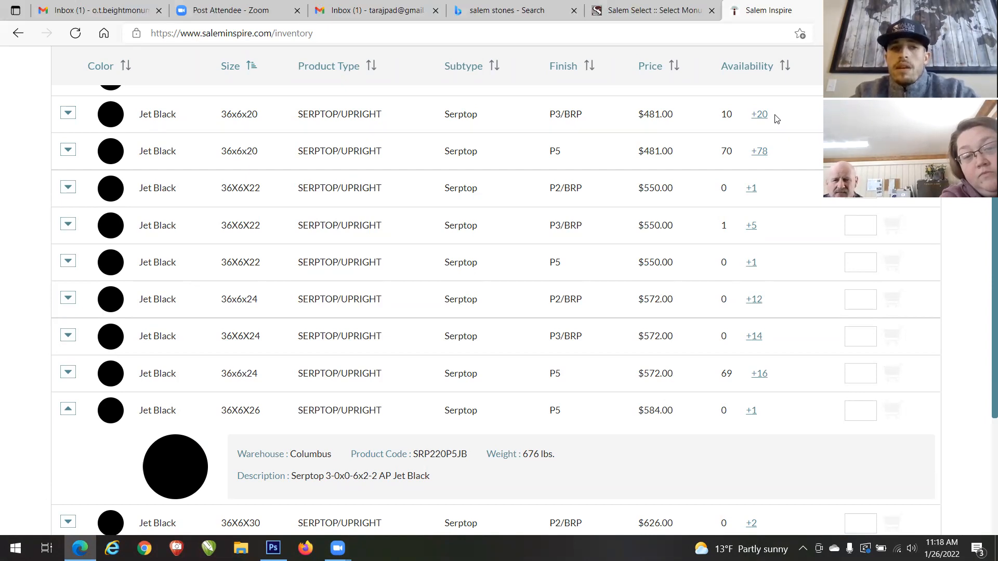
pyautogui.scroll(1, 776, 119)
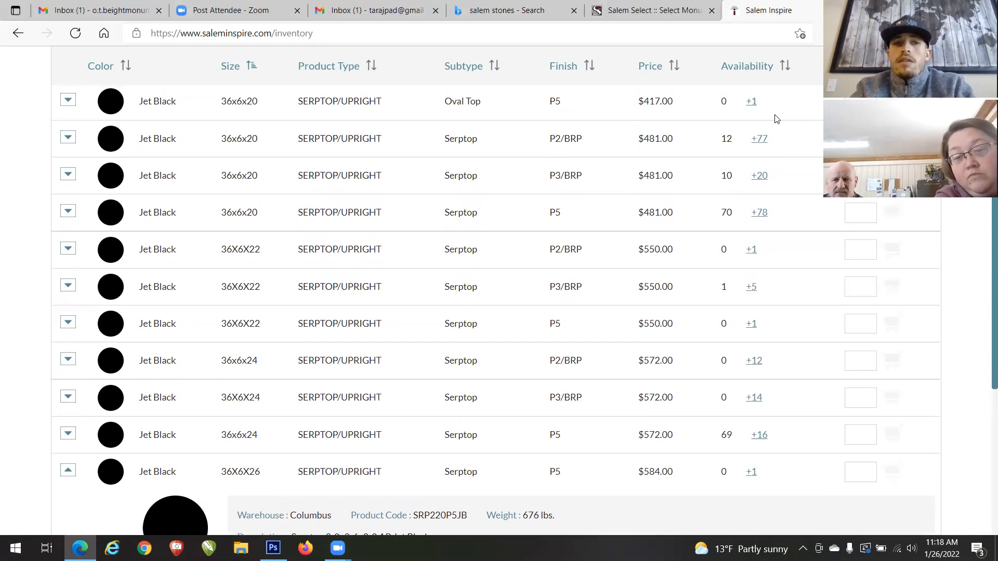
# Step: Check the 36x6 Jet Black serptop stock at the Elberton warehouse, and return to the Columbus warehouse inventory
pyautogui.scroll(4, 776, 119)
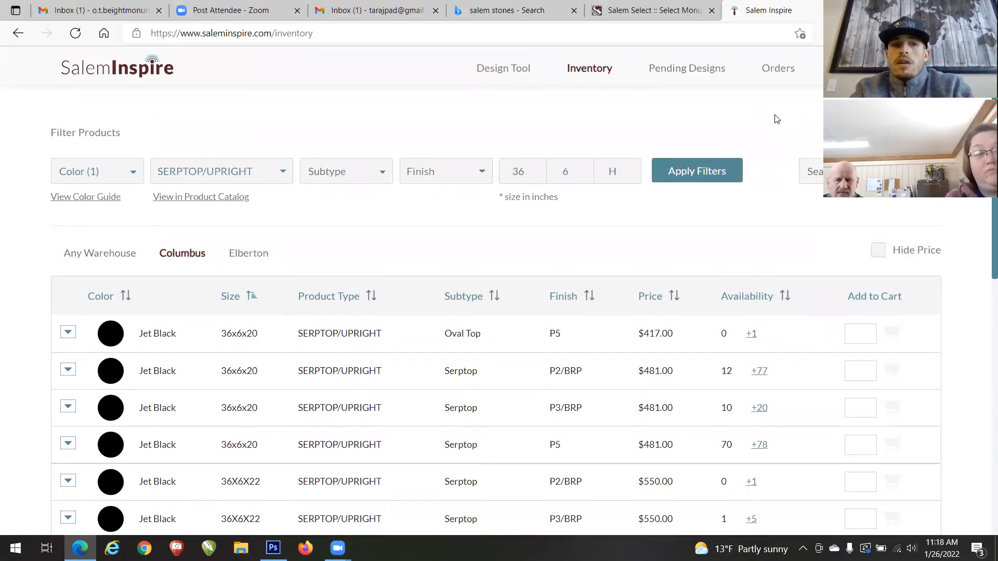
pyautogui.click(246, 260)
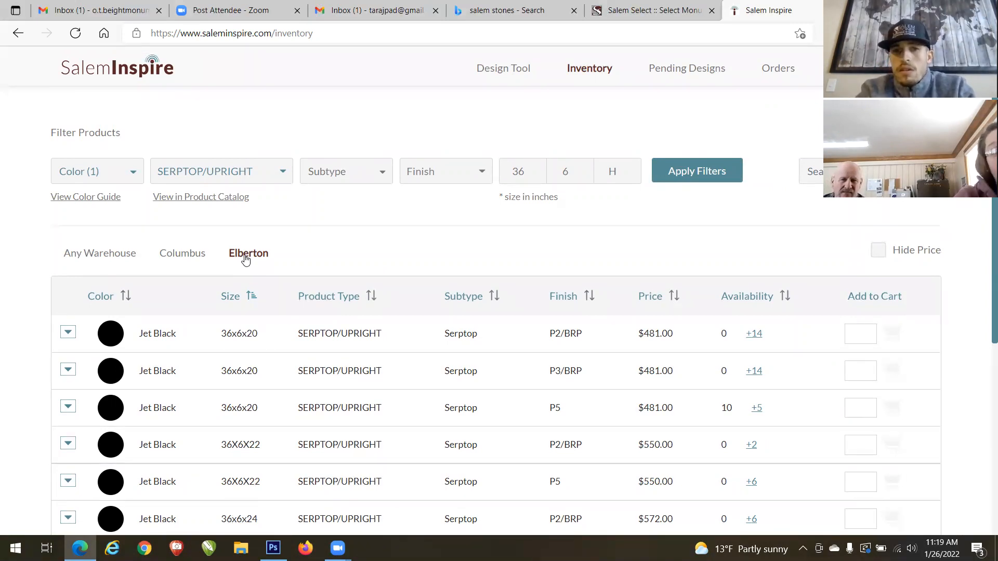
pyautogui.click(189, 259)
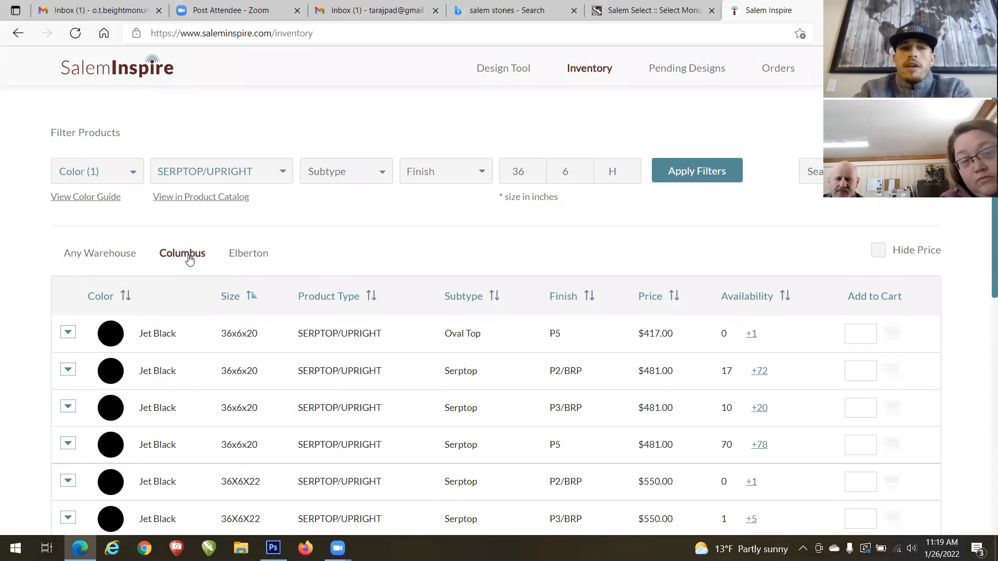
# Step: Change the product type filter to CREMATION UNIT
pyautogui.click(281, 174)
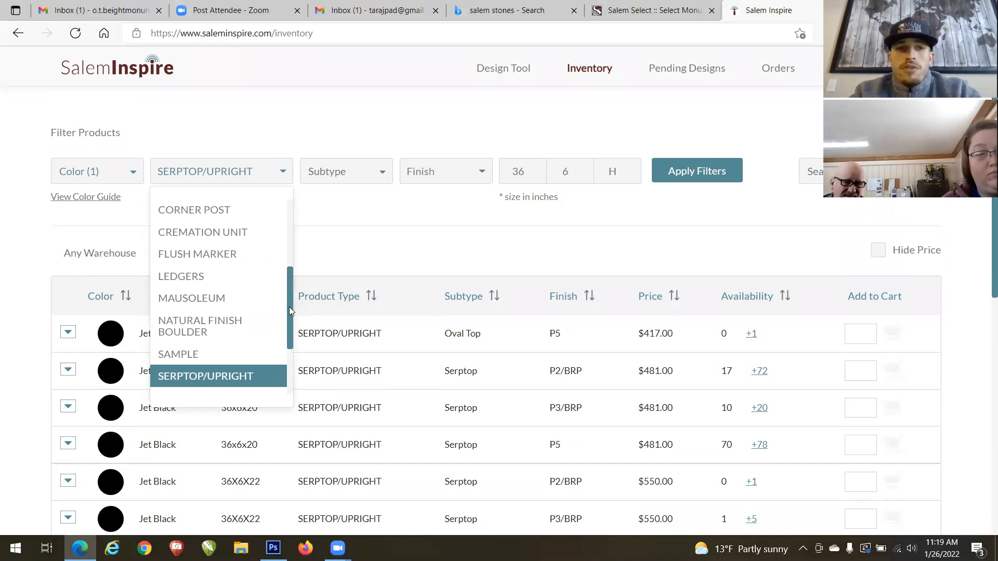
pyautogui.moveTo(289, 307)
pyautogui.mouseDown()
pyautogui.moveTo(282, 322)
pyautogui.moveTo(299, 419)
pyautogui.moveTo(300, 310)
pyautogui.mouseUp()
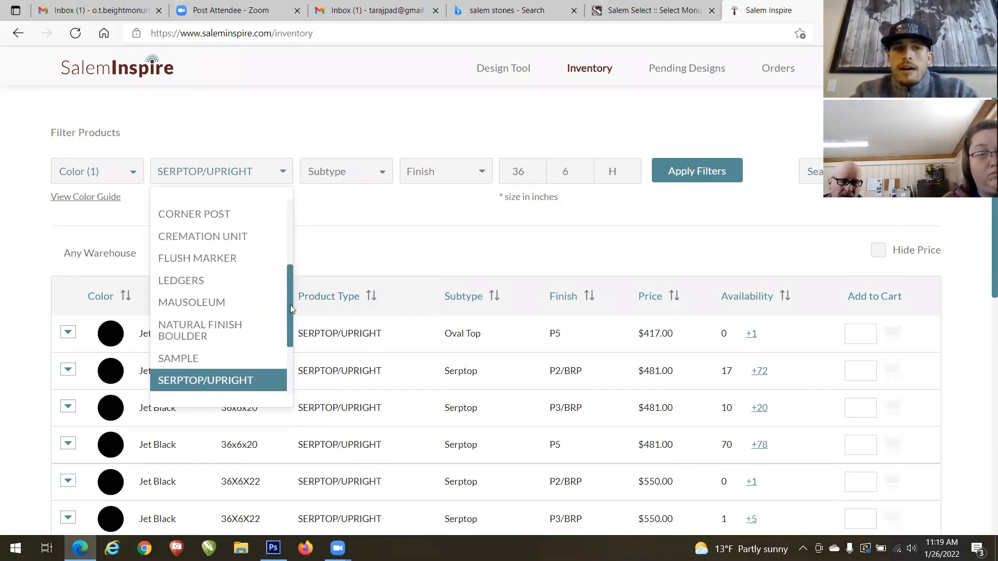
pyautogui.moveTo(290, 305); pyautogui.dragTo(290, 294)
pyautogui.moveTo(290, 291); pyautogui.dragTo(293, 244)
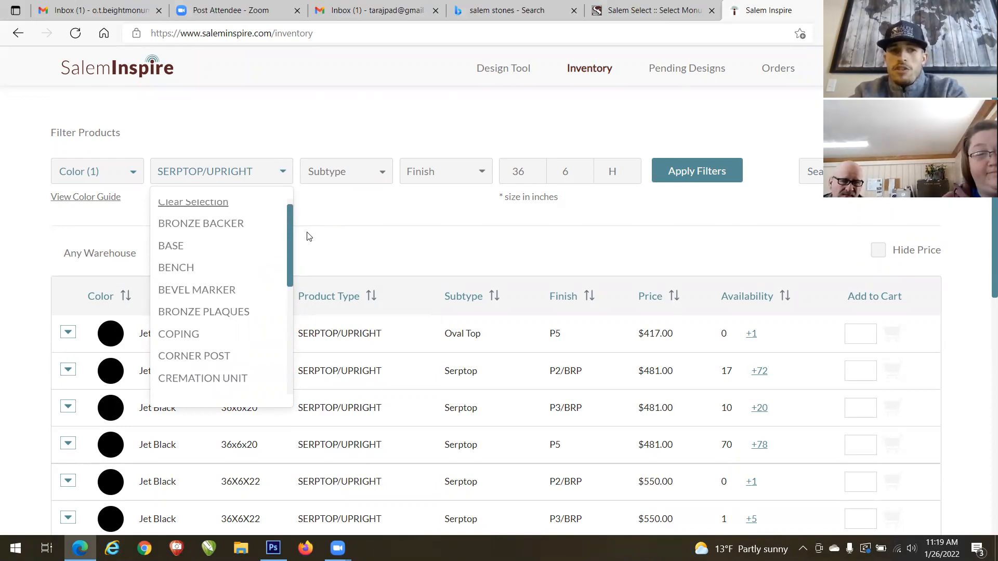
pyautogui.scroll(-2, 287, 241)
pyautogui.click(209, 354)
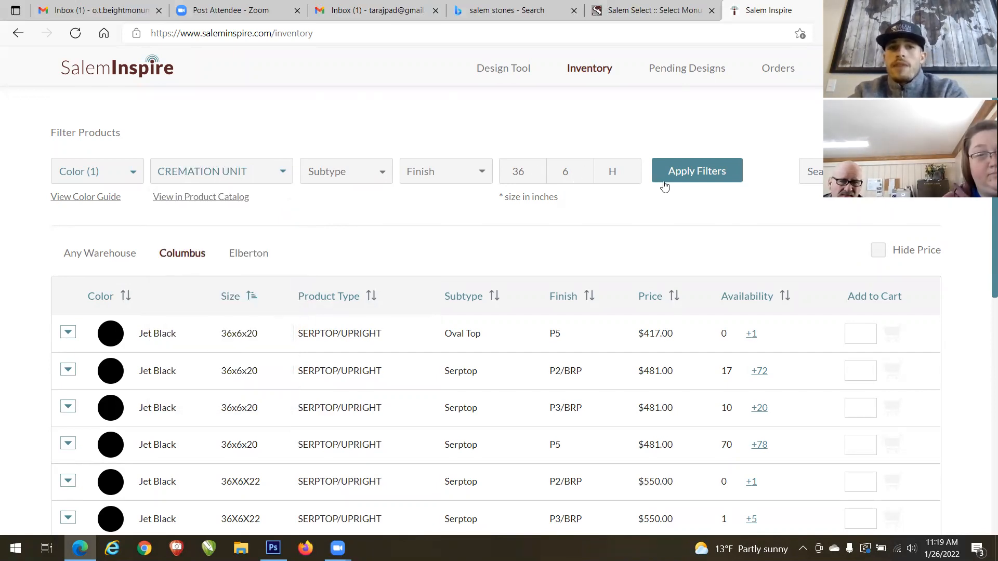
# Step: Review the subtype options offered for cremation units, and hide the prices in the inventory list
pyautogui.click(384, 175)
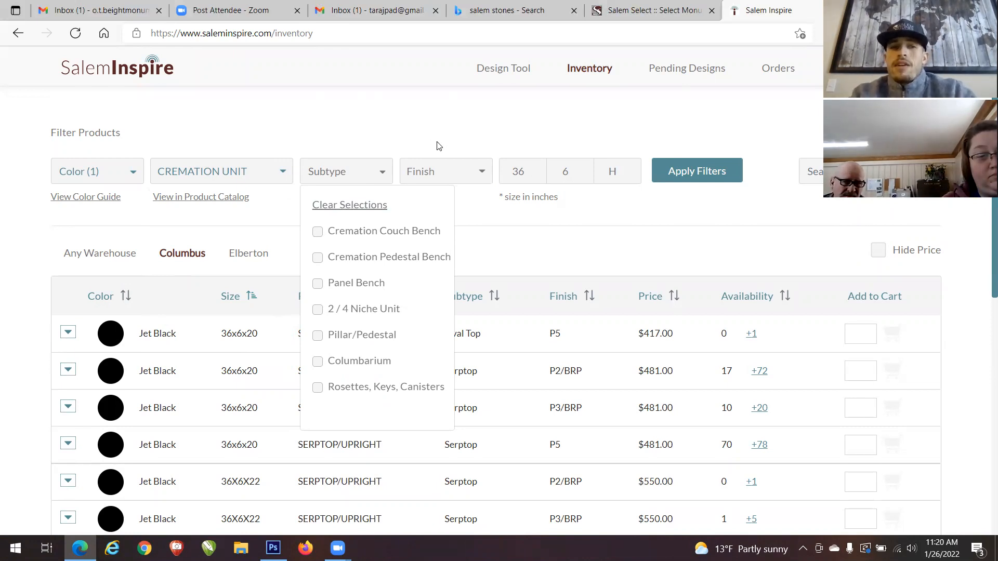
pyautogui.click(385, 179)
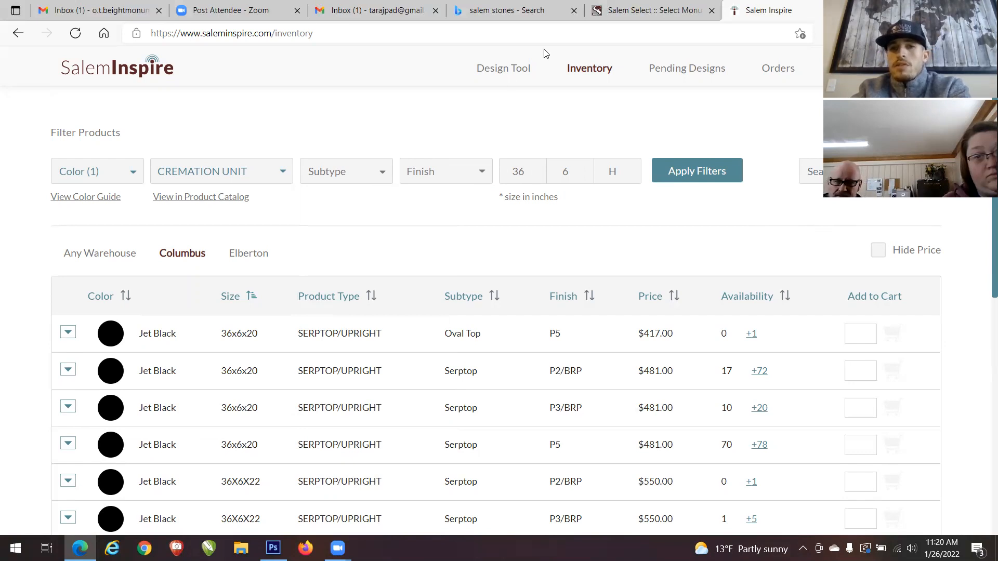
pyautogui.click(877, 249)
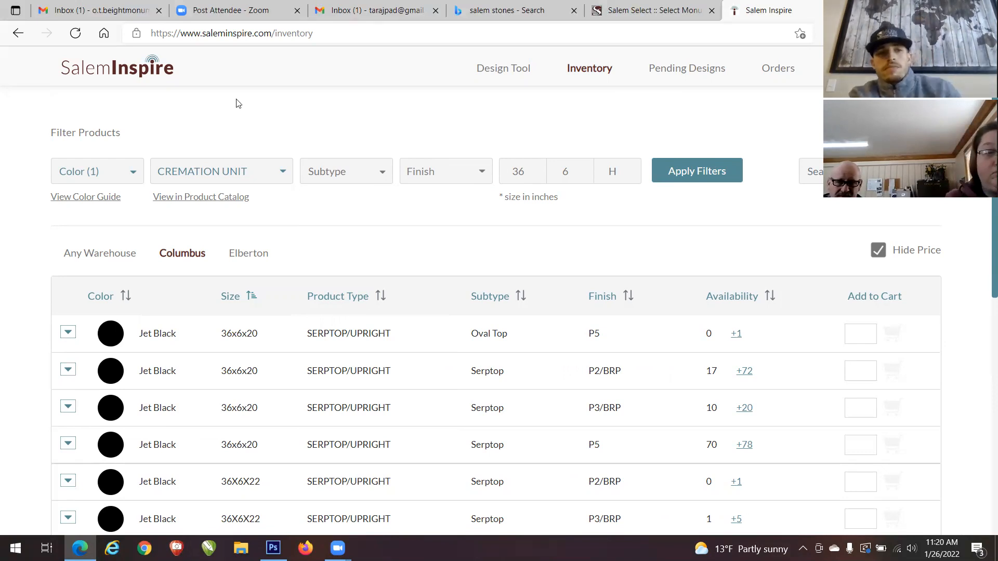
# Step: Review the import, domestic and additional color groups in the Granite Color Guide, and close the guide
pyautogui.click(82, 201)
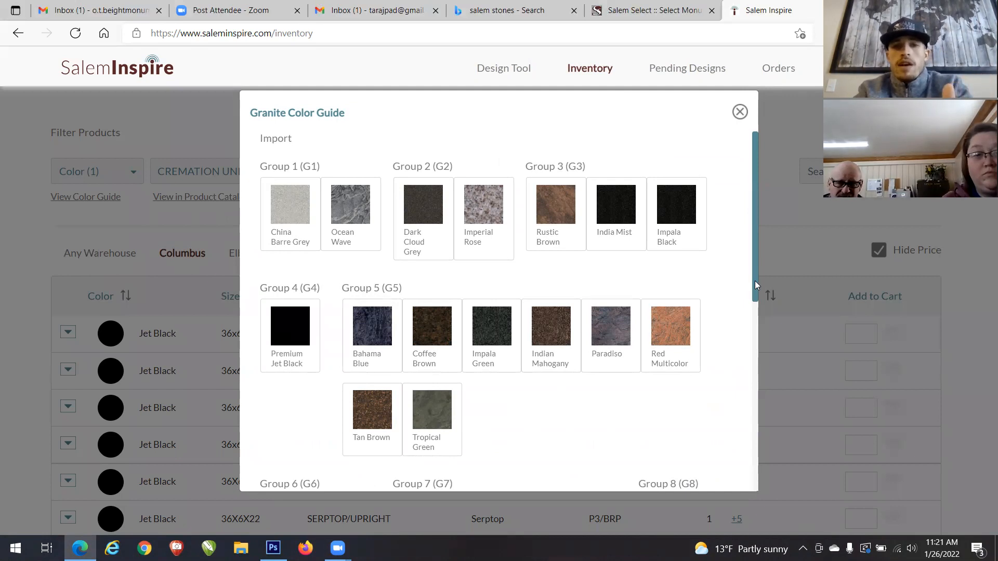
pyautogui.scroll(-5, 755, 281)
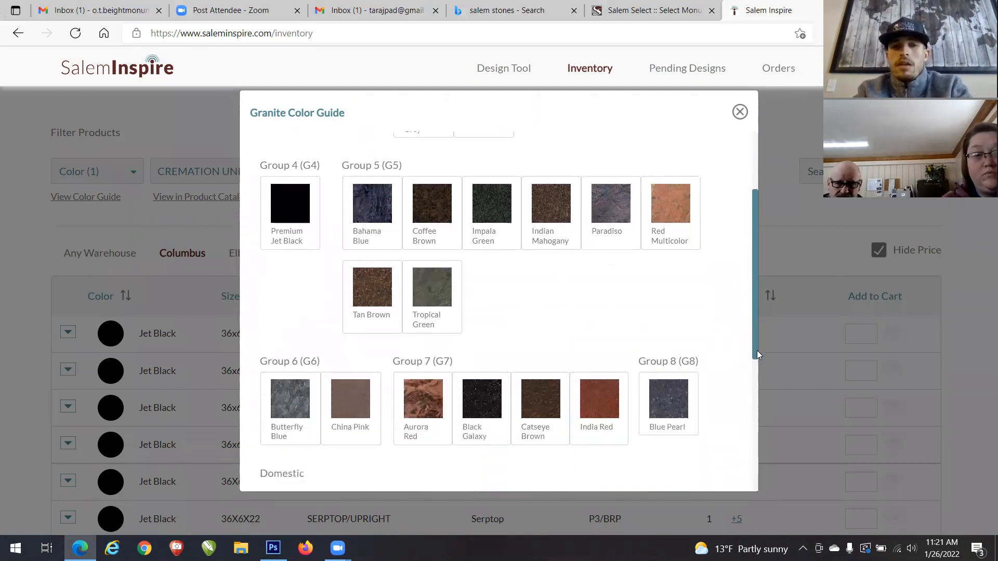
pyautogui.scroll(-1, 755, 395)
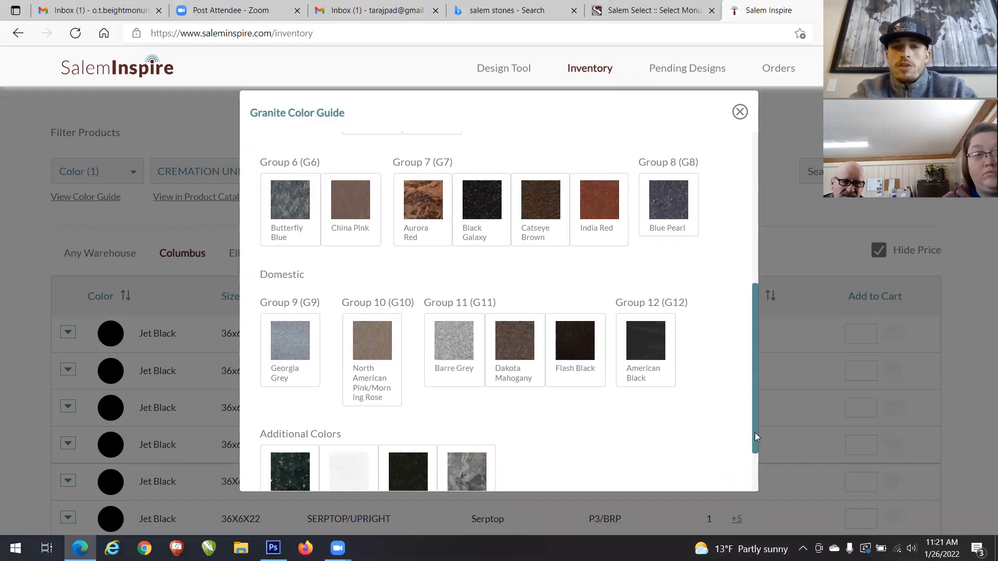
pyautogui.moveTo(754, 433); pyautogui.dragTo(740, 287)
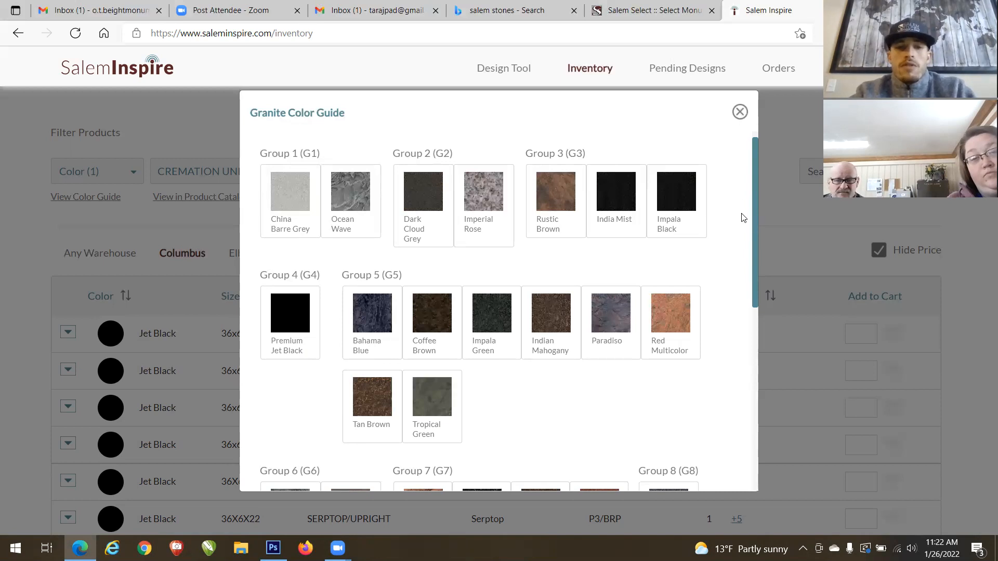
pyautogui.moveTo(757, 232); pyautogui.dragTo(745, 422)
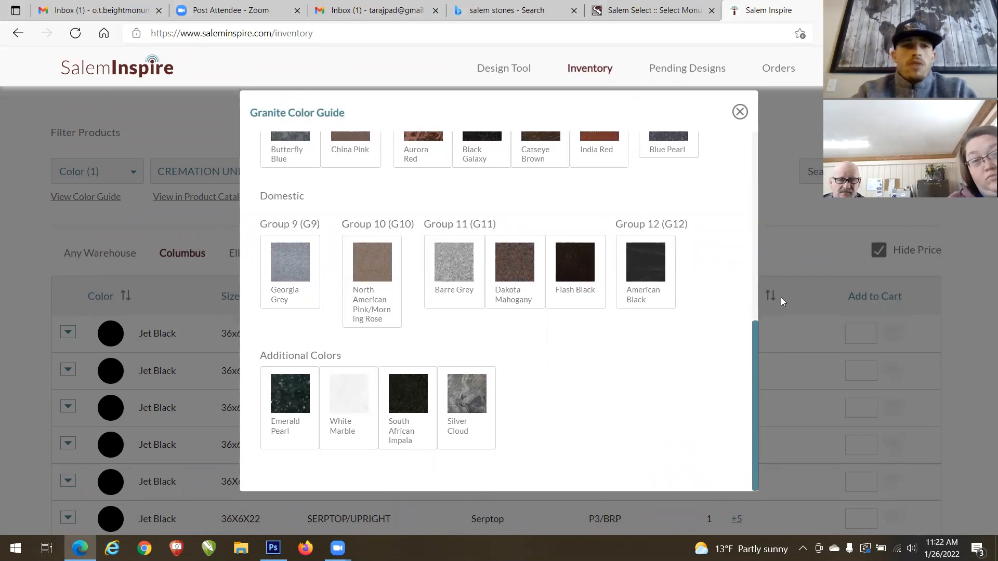
pyautogui.click(739, 113)
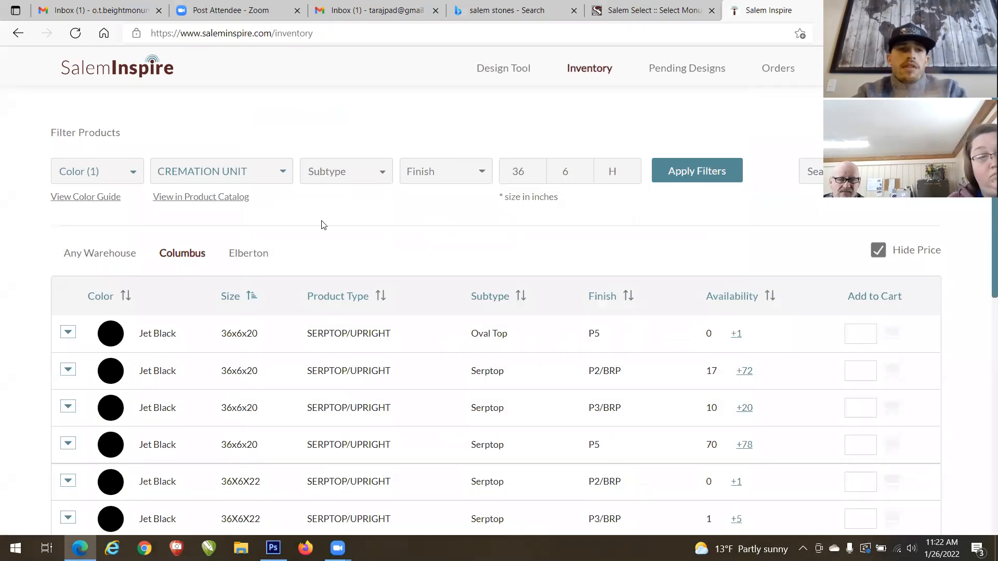
# Step: Open the product catalog PDF from the inventory filters and search it for "tall oval"
pyautogui.click(229, 196)
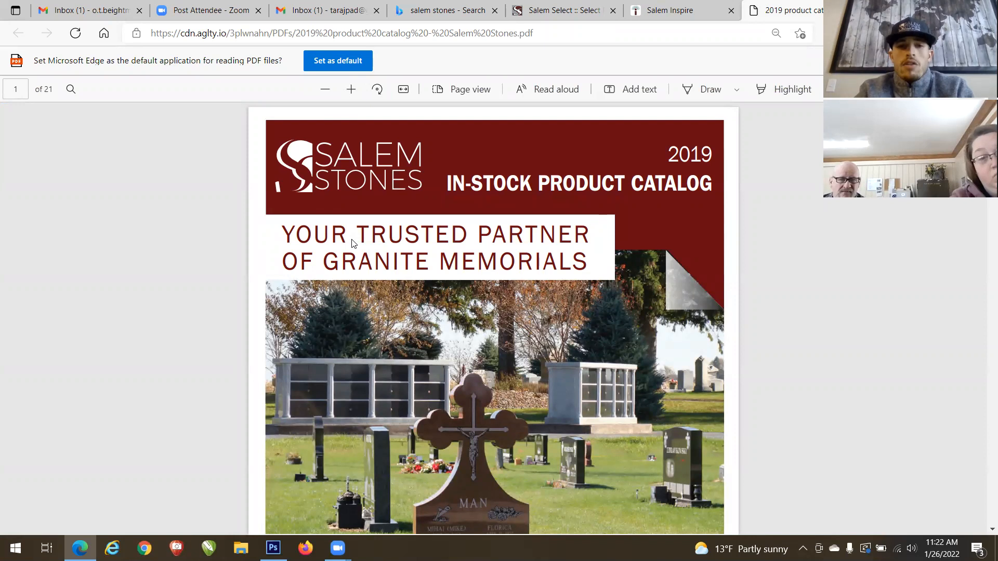
pyautogui.scroll(-1, 352, 243)
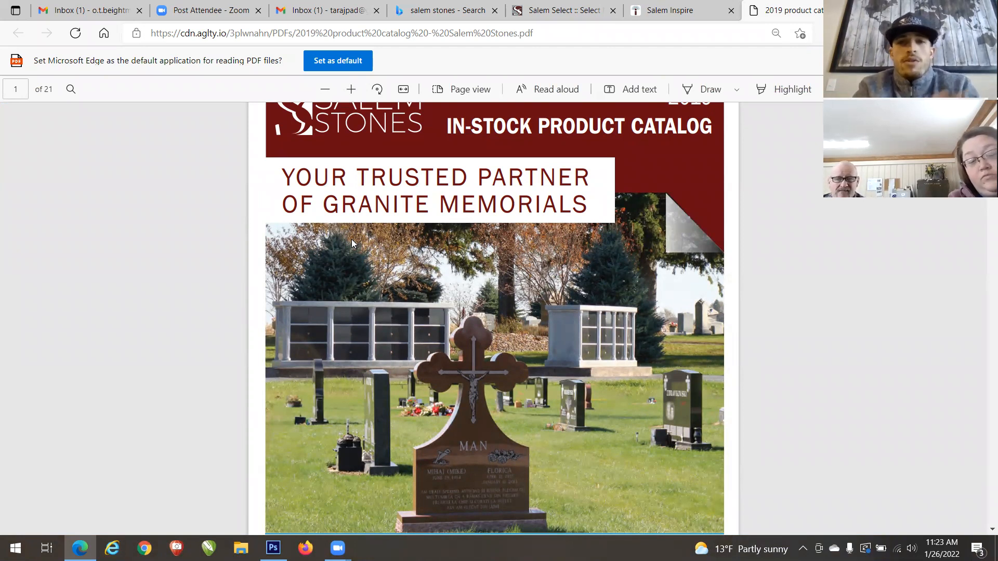
pyautogui.hotkey('ctrl', 'f')
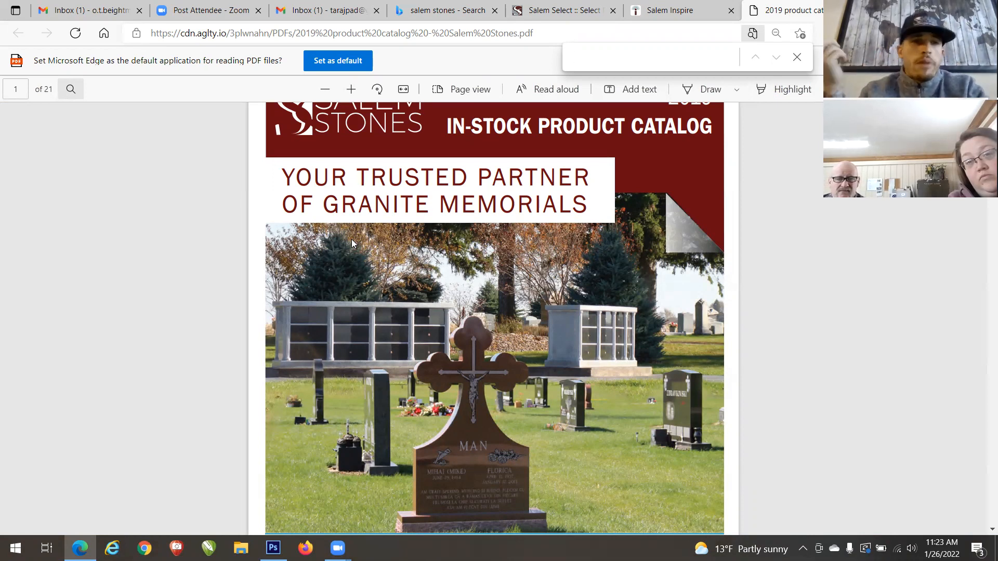
pyautogui.write('tall ')
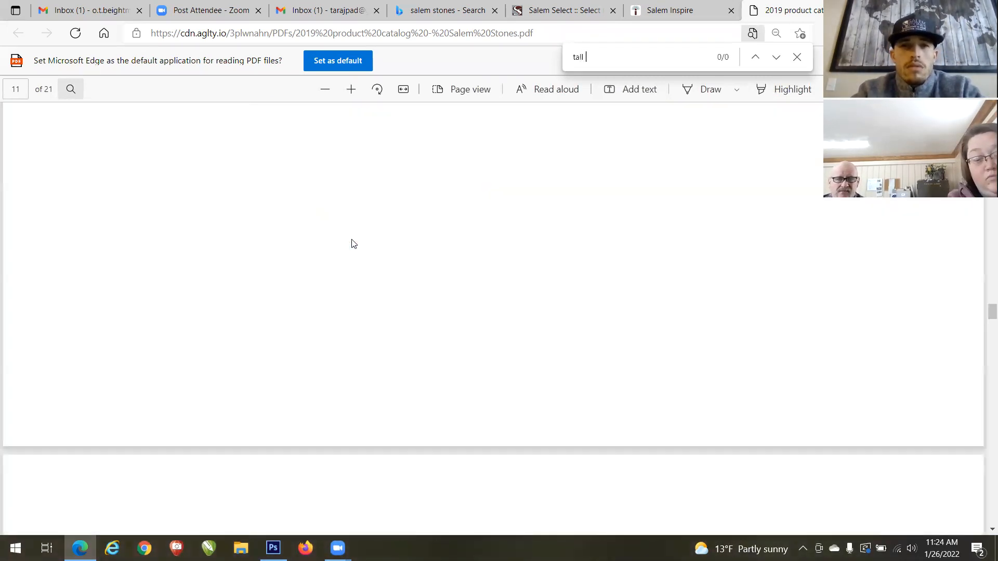
pyautogui.write('oval')
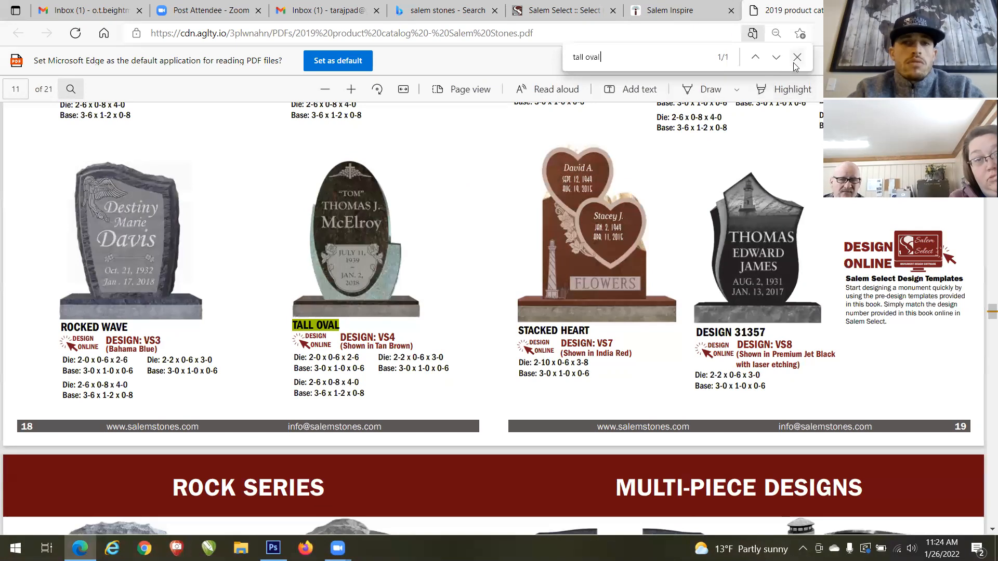
# Step: Search the product catalog for "angel" instead and go through the matches until back at the Angel Carvings heading
pyautogui.press('BackSpace')
pyautogui.press('BackSpace')
pyautogui.press('BackSpace')
pyautogui.press('BackSpace')
pyautogui.press('BackSpace')
pyautogui.press('BackSpace')
pyautogui.press('BackSpace')
pyautogui.press('BackSpace')
pyautogui.press('BackSpace')
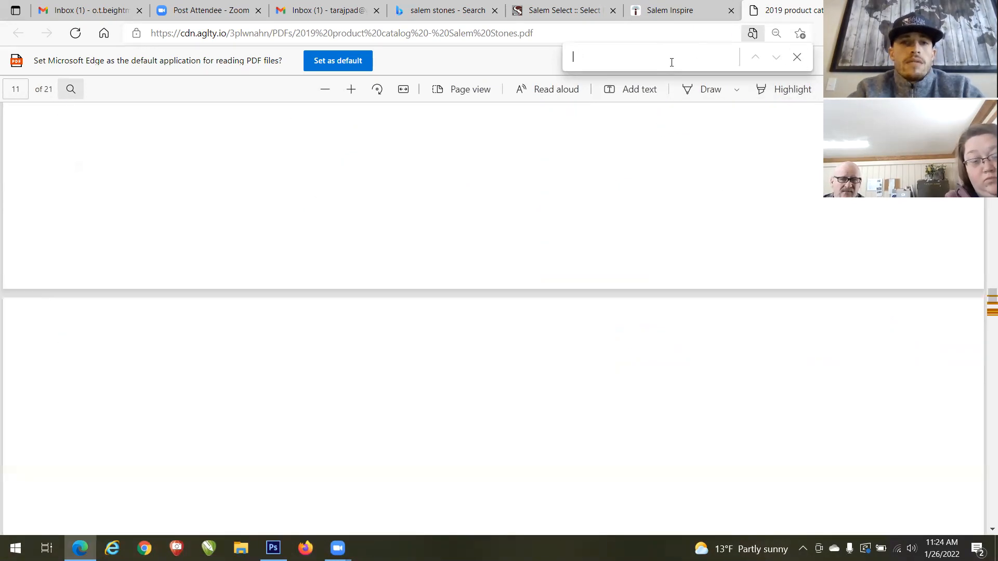
pyautogui.write('angel')
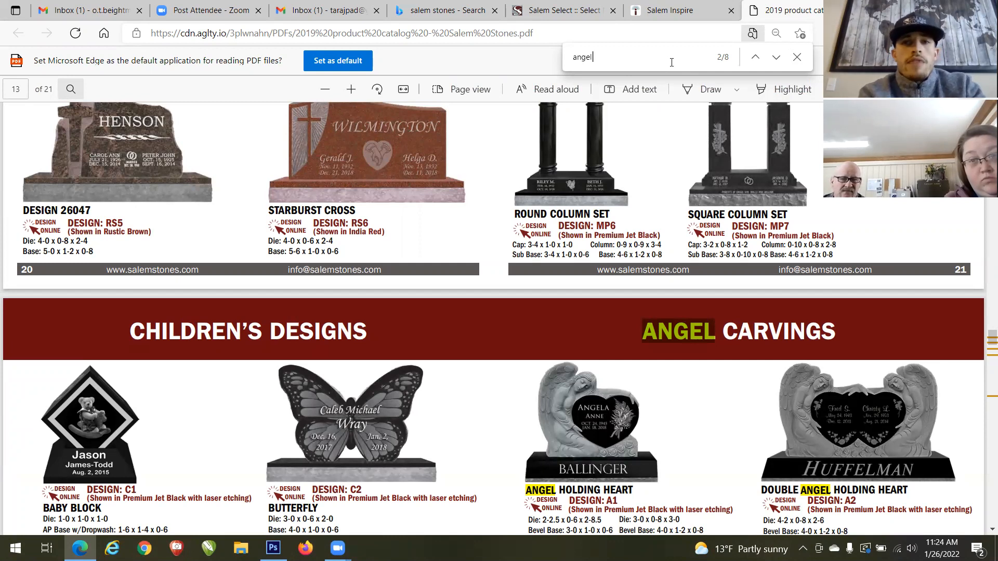
pyautogui.click(777, 57)
pyautogui.click(780, 61)
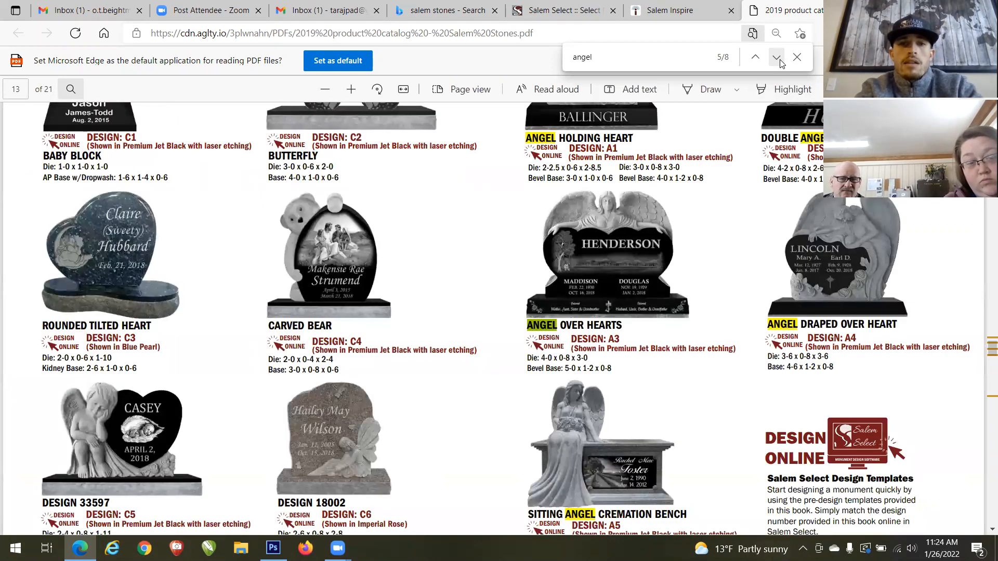
pyautogui.click(779, 62)
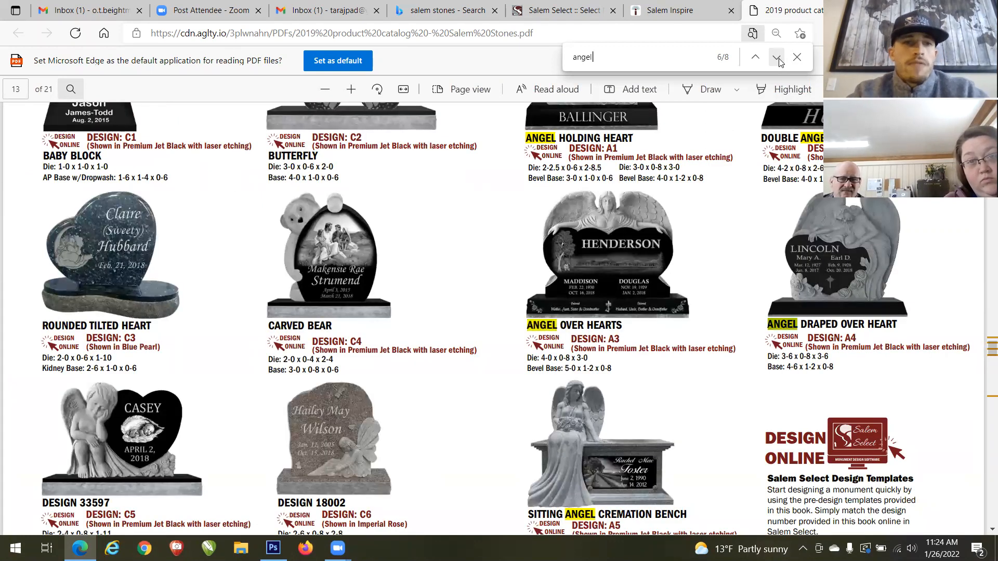
pyautogui.click(780, 61)
pyautogui.click(779, 61)
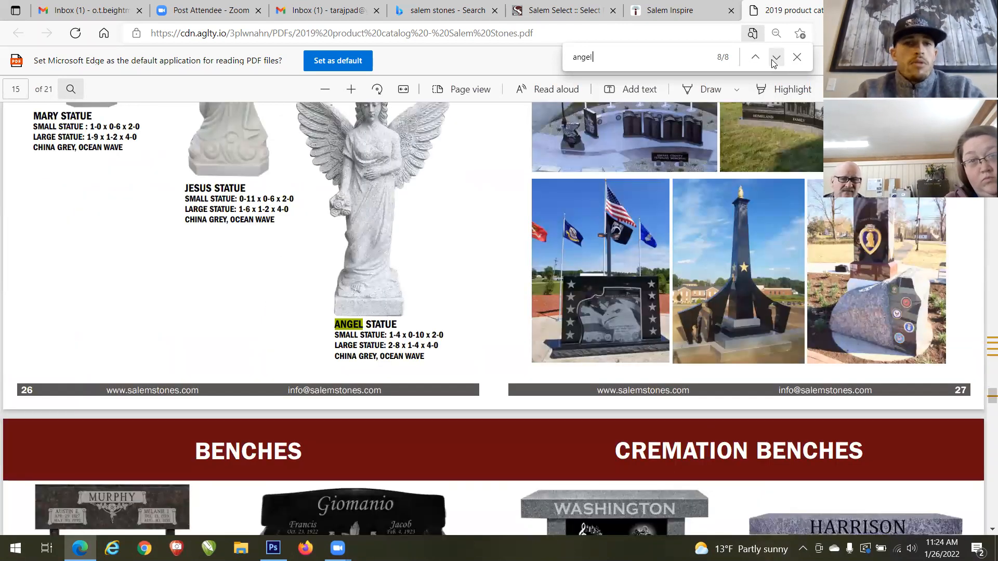
pyautogui.click(778, 62)
pyautogui.click(775, 62)
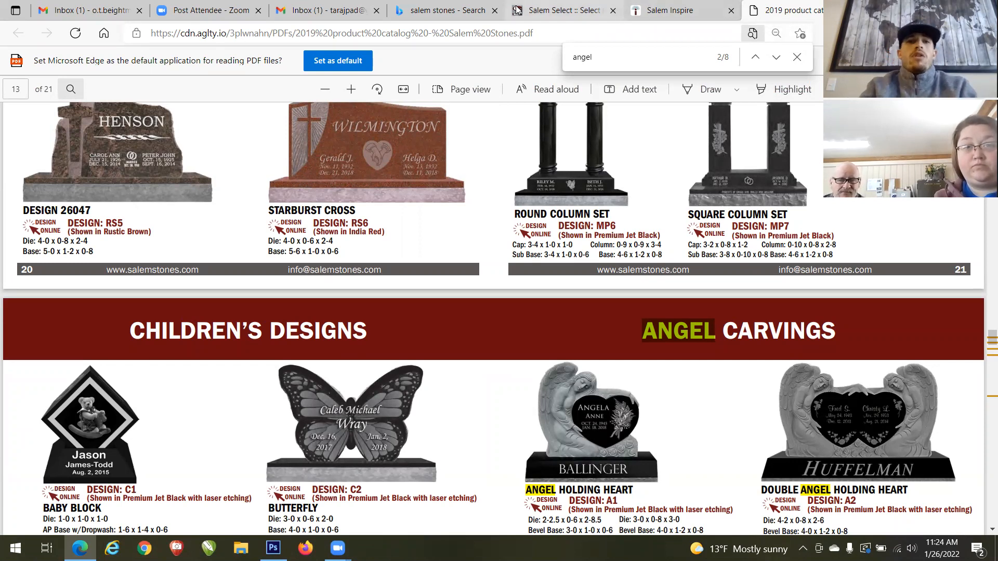
# Step: Close the "salem stones" web search page, the catalog search and the product catalog to return to the SalemInspire inventory
pyautogui.click(494, 10)
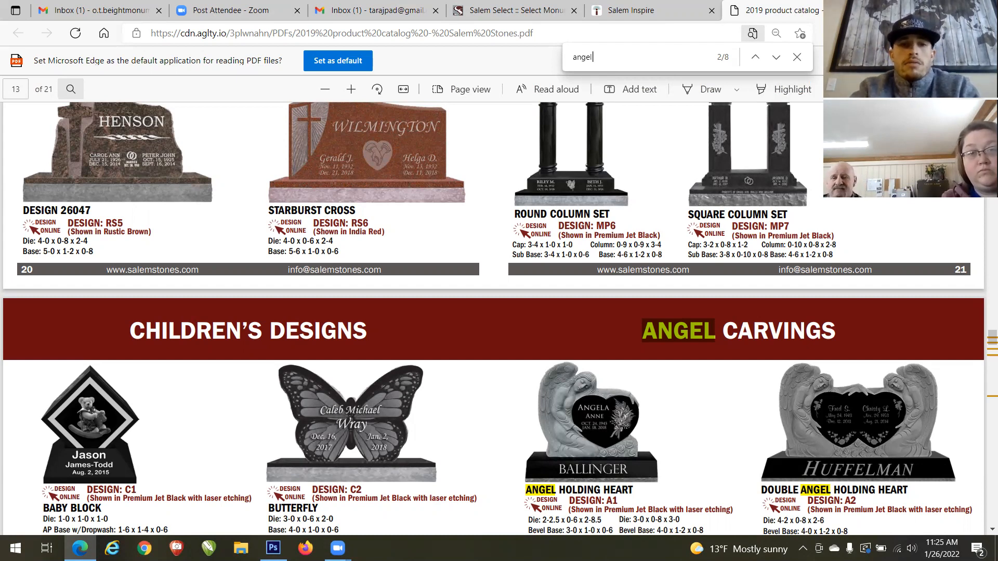
pyautogui.click(797, 57)
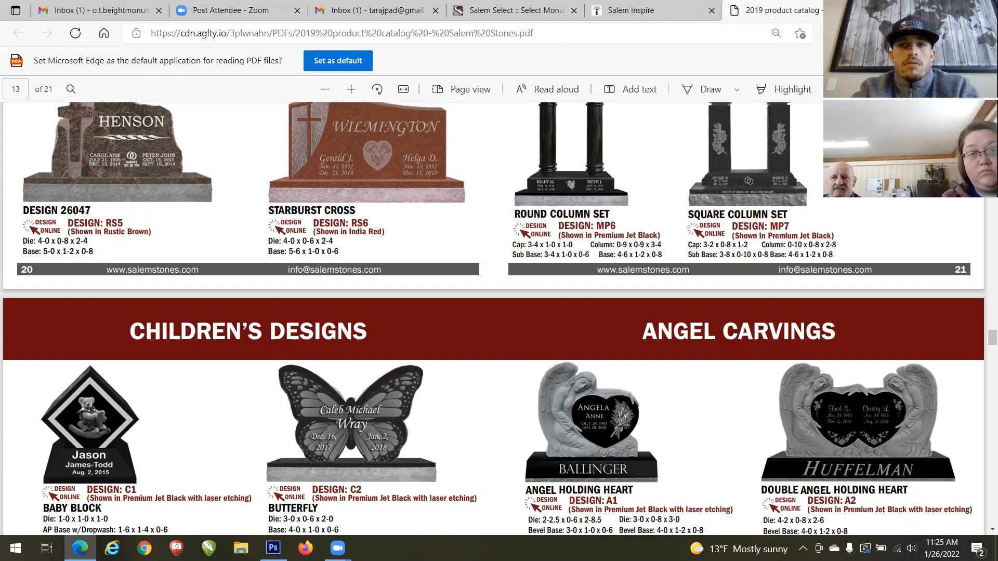
pyautogui.hotkey('ctrl', 'w')
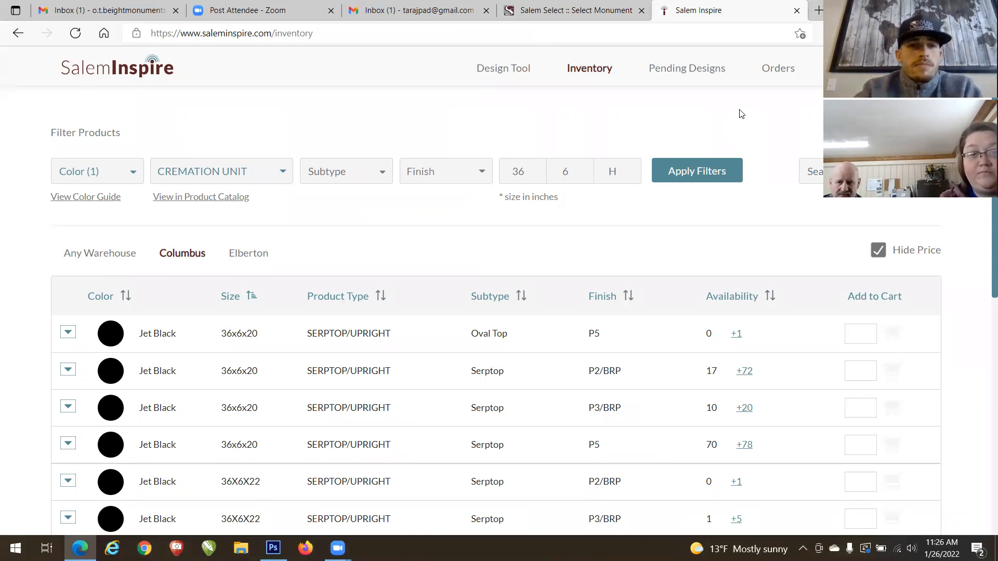
# Step: Add Georgia Grey and China Grey to the color filter alongside Jet Black
pyautogui.click(115, 175)
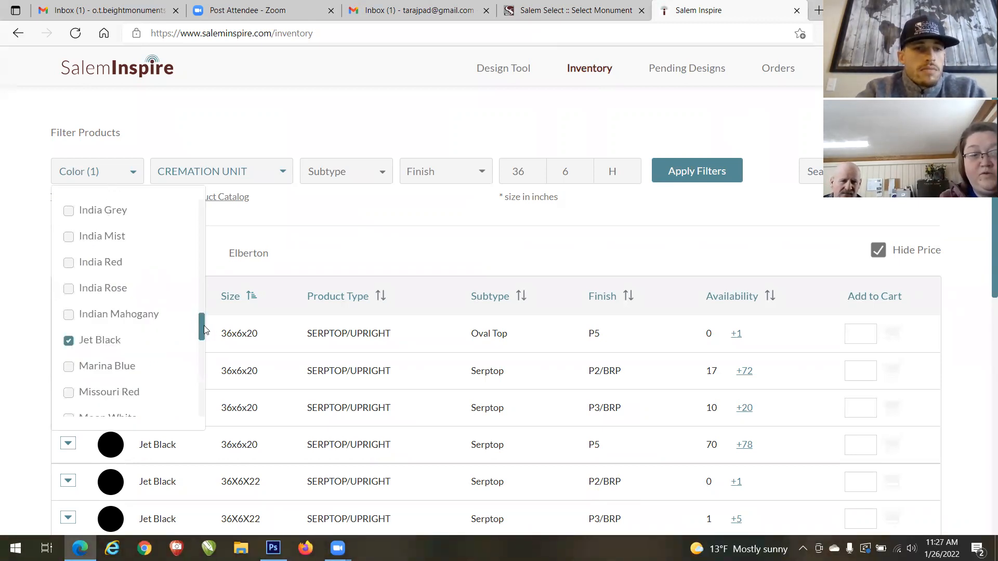
pyautogui.moveTo(202, 331); pyautogui.dragTo(211, 302)
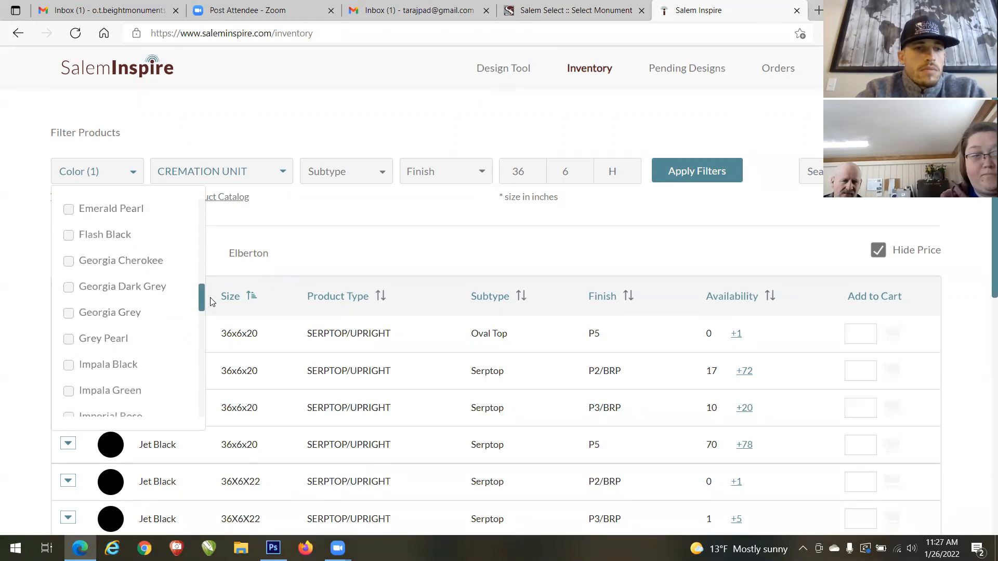
pyautogui.click(69, 315)
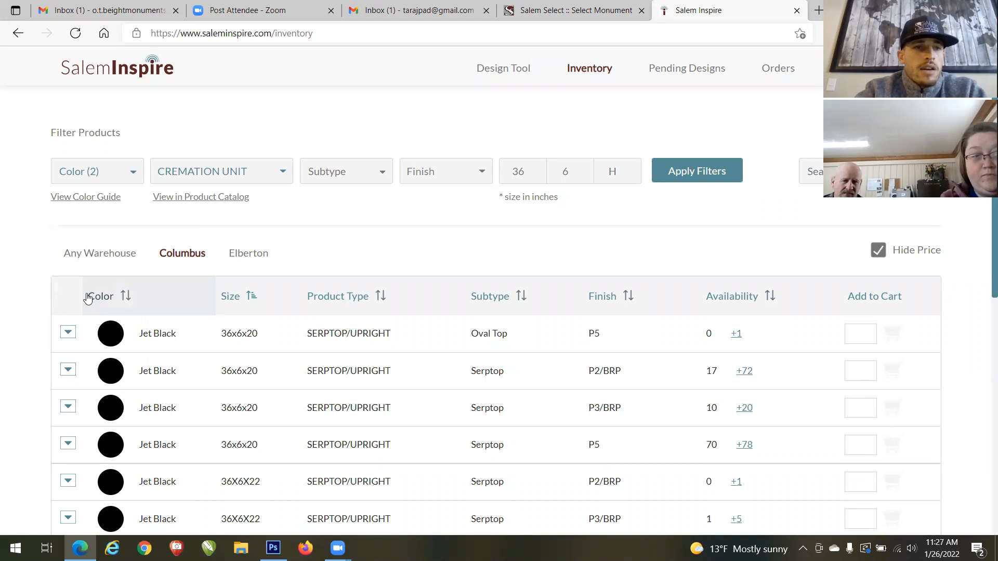
pyautogui.click(136, 174)
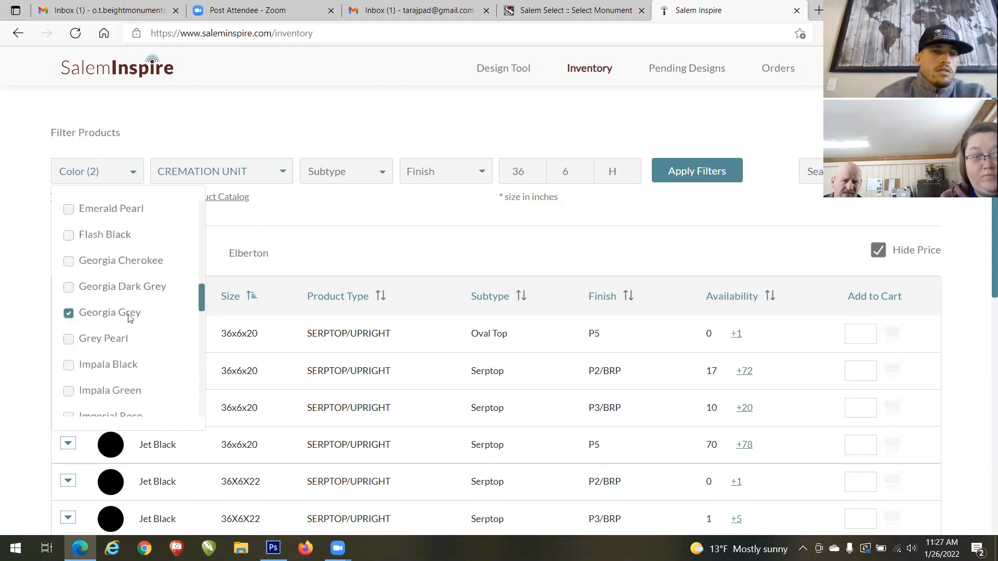
pyautogui.moveTo(199, 306); pyautogui.dragTo(205, 280)
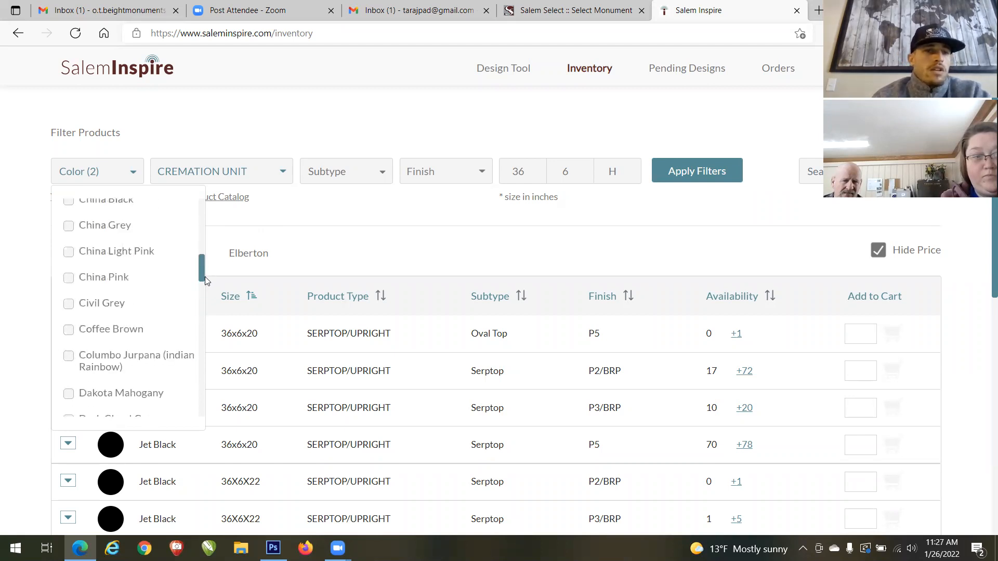
pyautogui.click(68, 225)
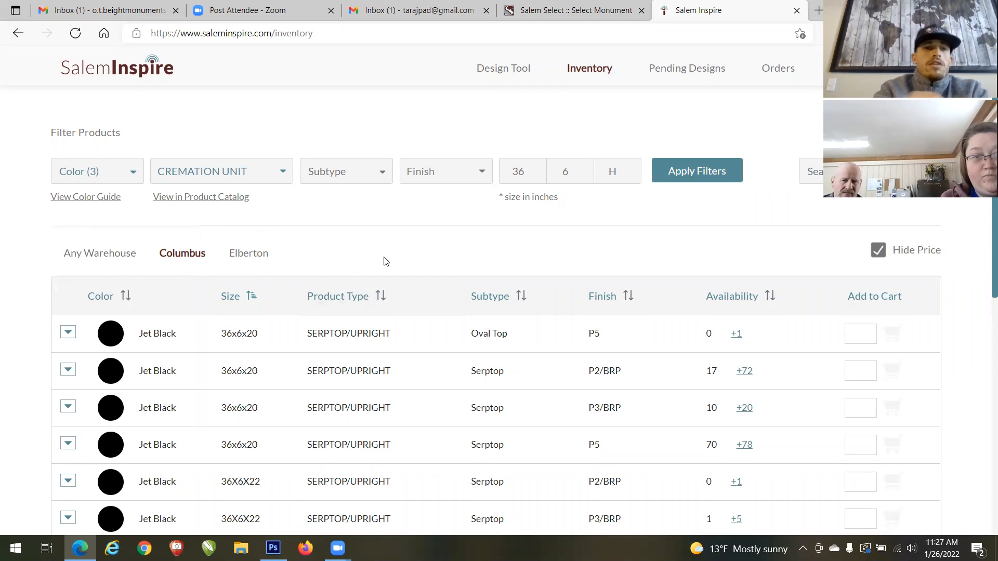
# Step: Clear the Cremation Unit product type selection and apply the inventory filters
pyautogui.click(288, 181)
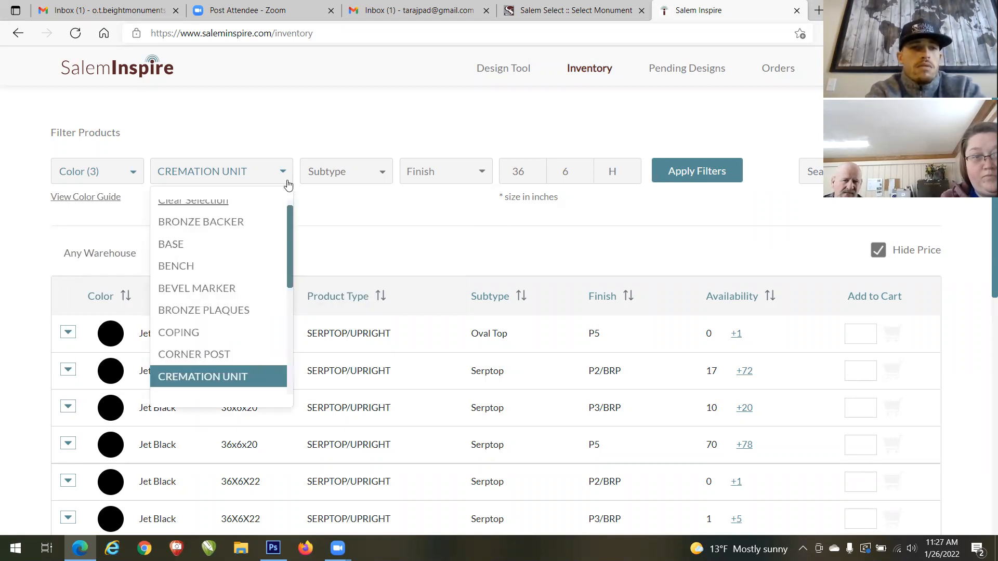
pyautogui.click(218, 201)
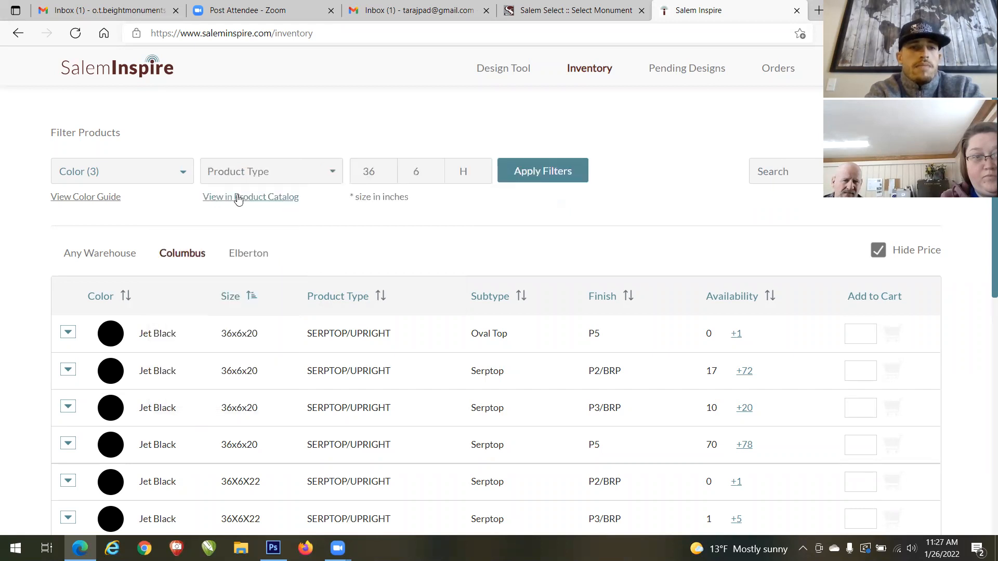
pyautogui.click(547, 184)
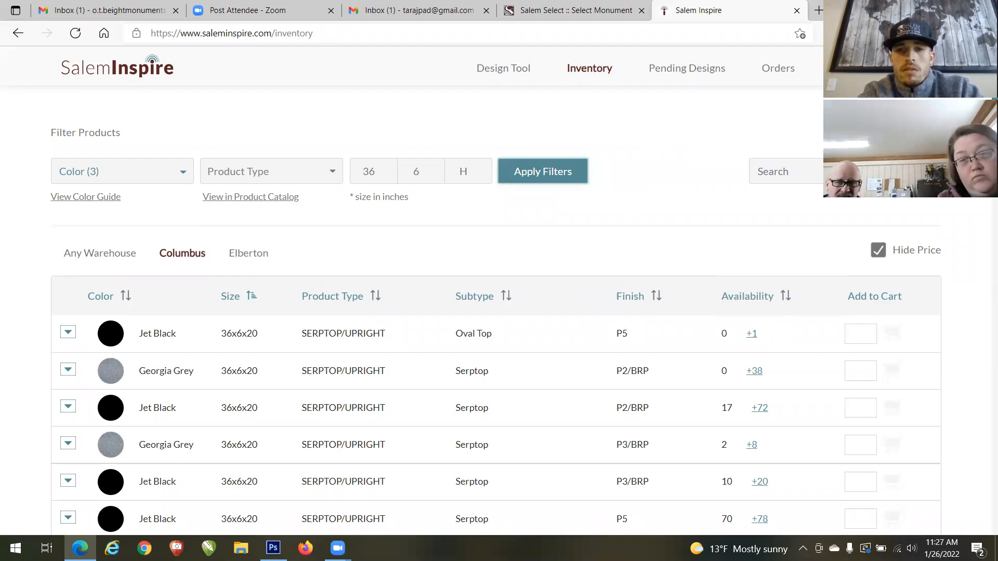
# Step: Add one 36x6x20 Jet Black Oval Top in P5 and one Georgia Grey Serptop in P2/BRP to the cart from Columbus stock
pyautogui.click(860, 334)
pyautogui.write('1')
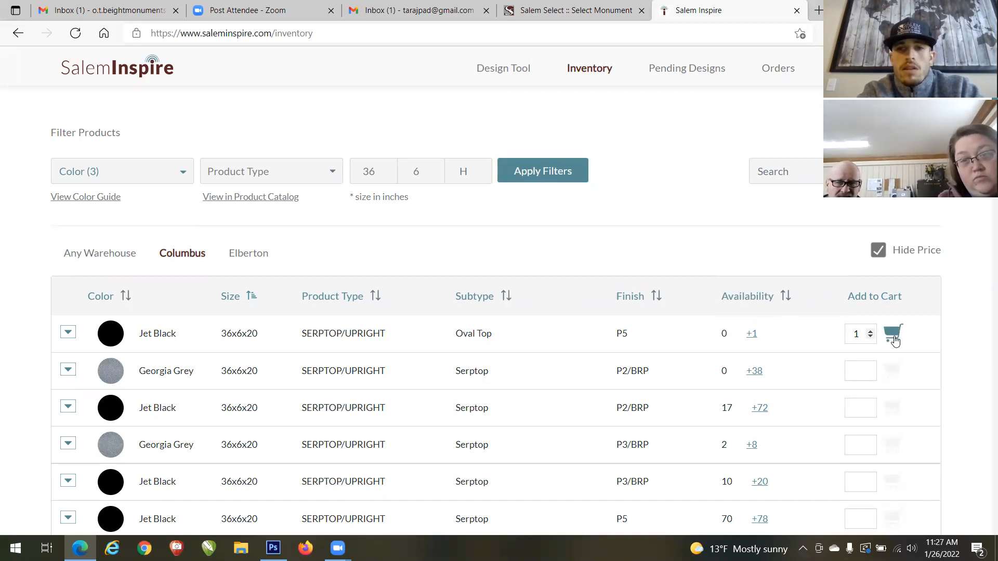
pyautogui.click(893, 334)
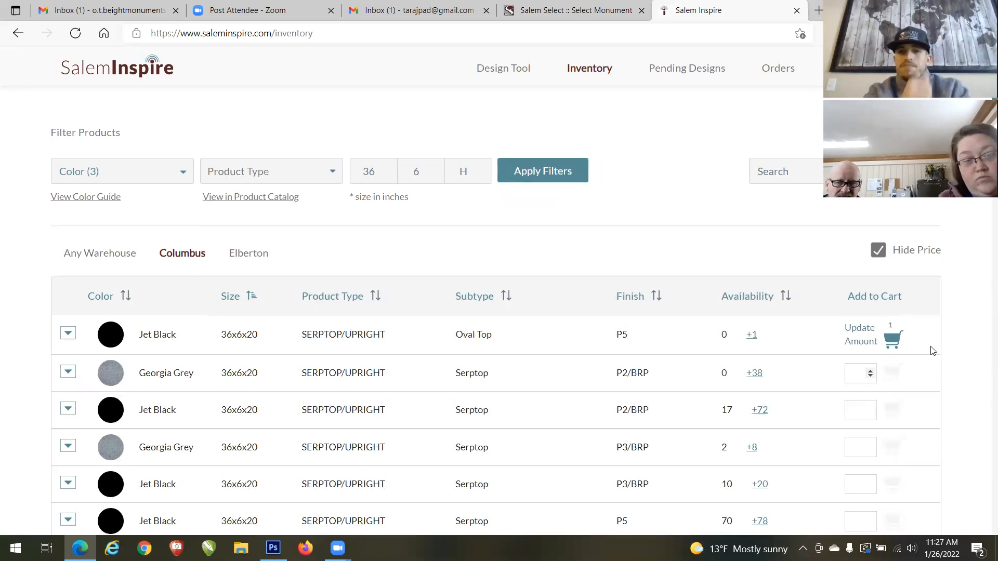
pyautogui.write('1')
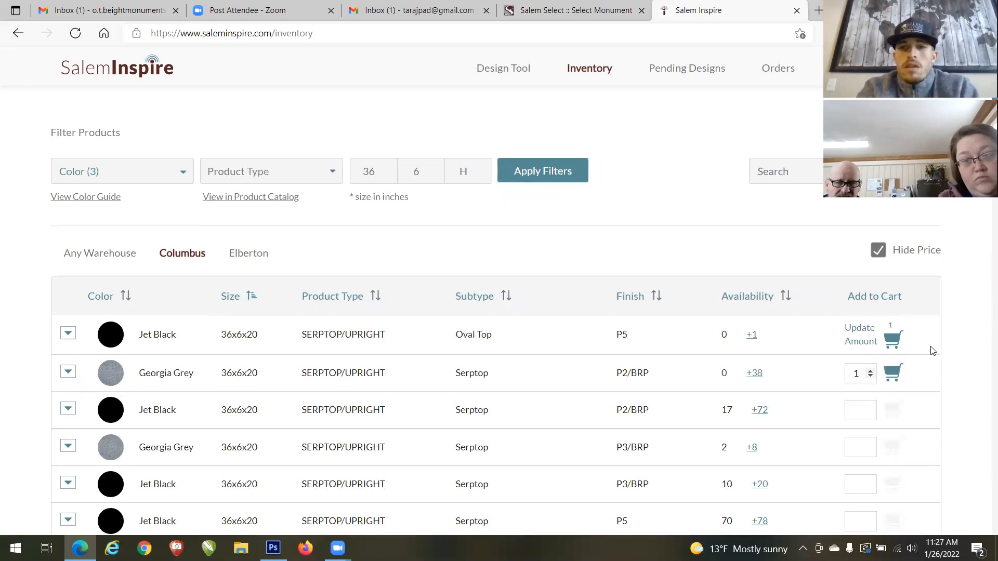
pyautogui.press('Return')
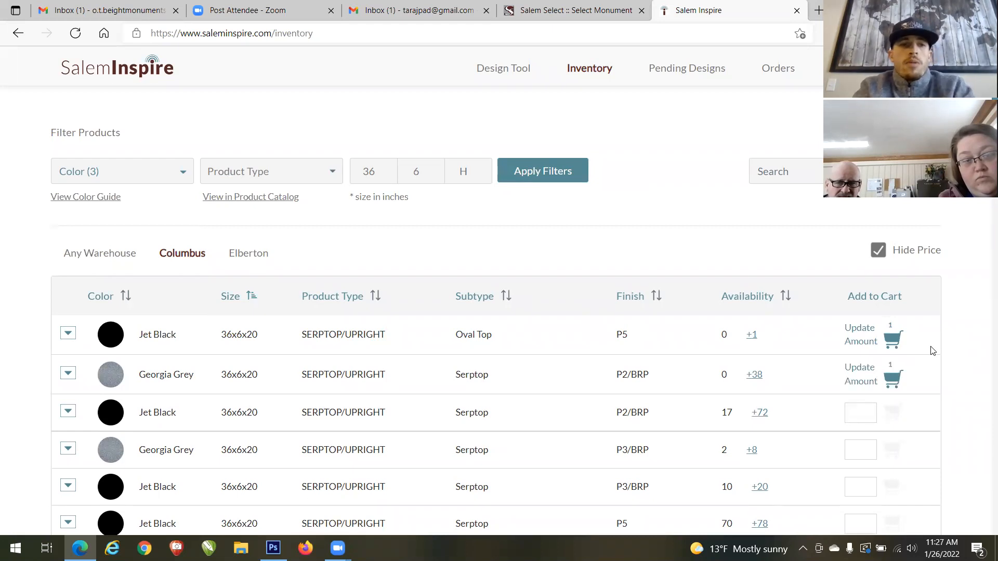
# Step: Switch to the Elberton warehouse and add one 36X6X24 China Grey Children Designs special design to the cart
pyautogui.click(277, 251)
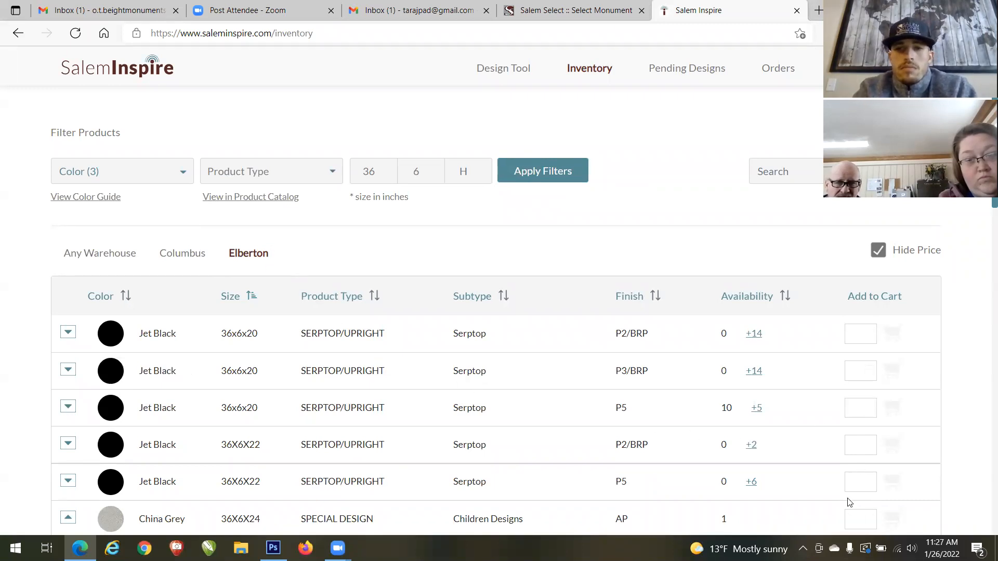
pyautogui.click(858, 519)
pyautogui.write('1')
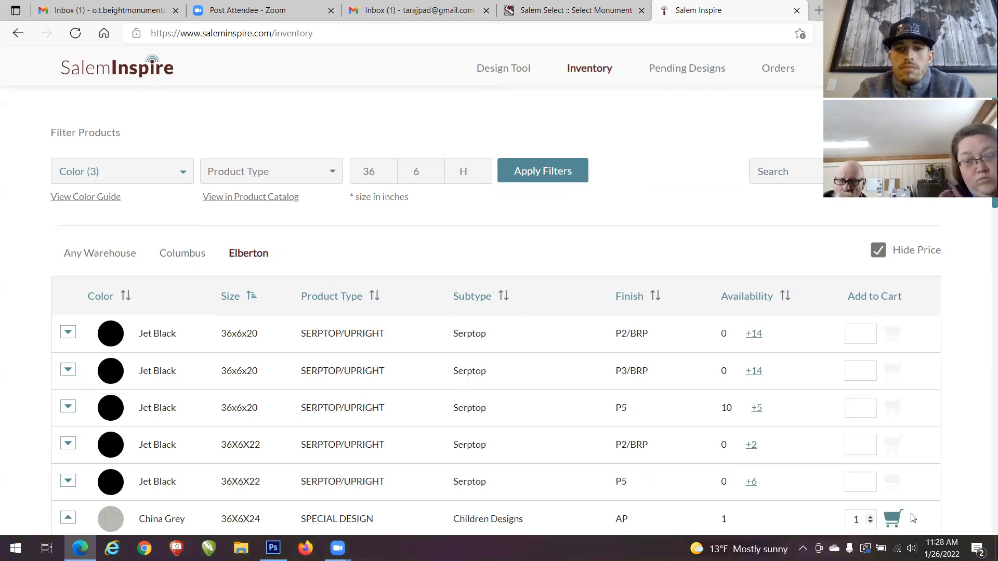
pyautogui.click(893, 520)
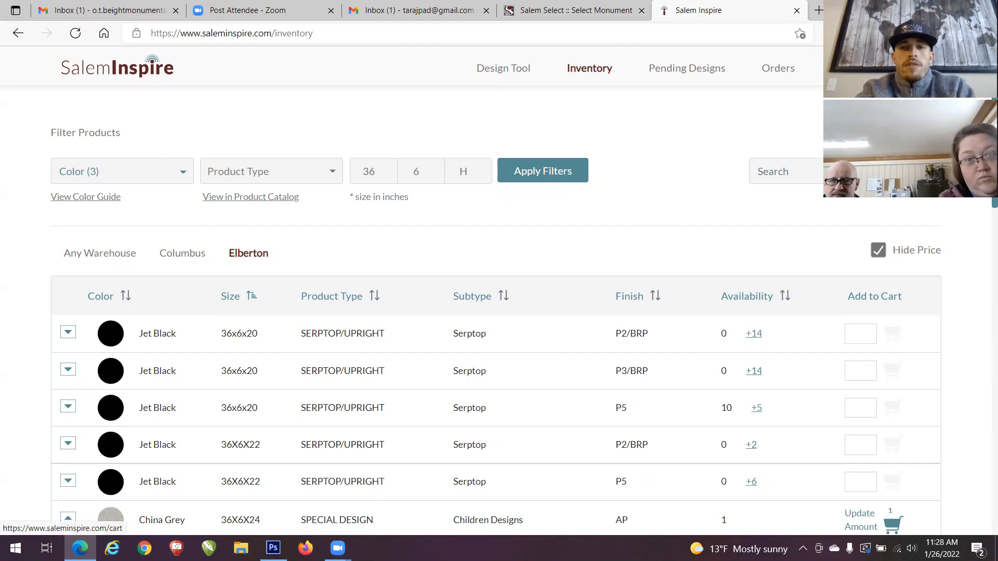
# Step: Open the cart and continue to the Place Order form's shipping details for the Columbus Warehouse items
pyautogui.click(894, 68)
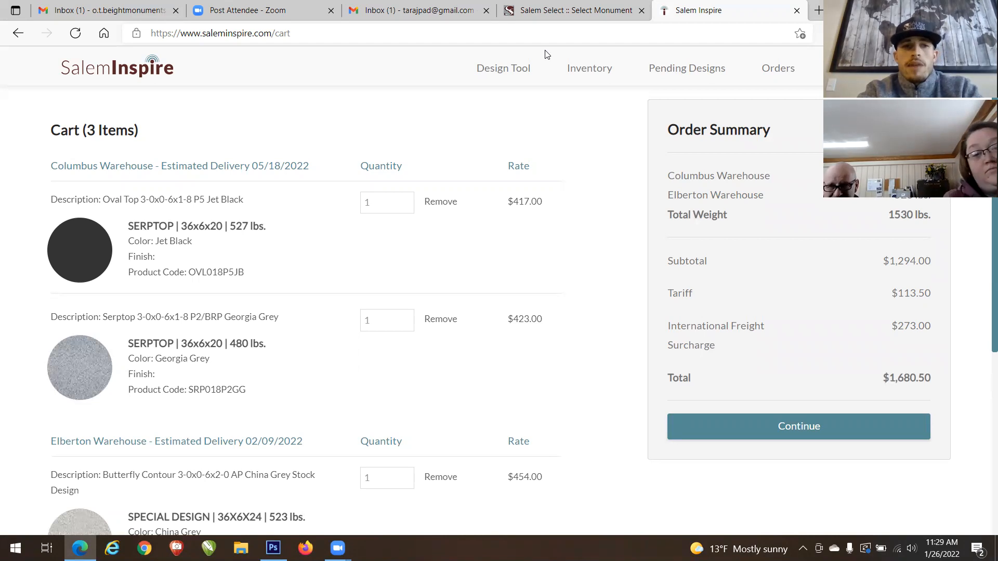
pyautogui.click(790, 435)
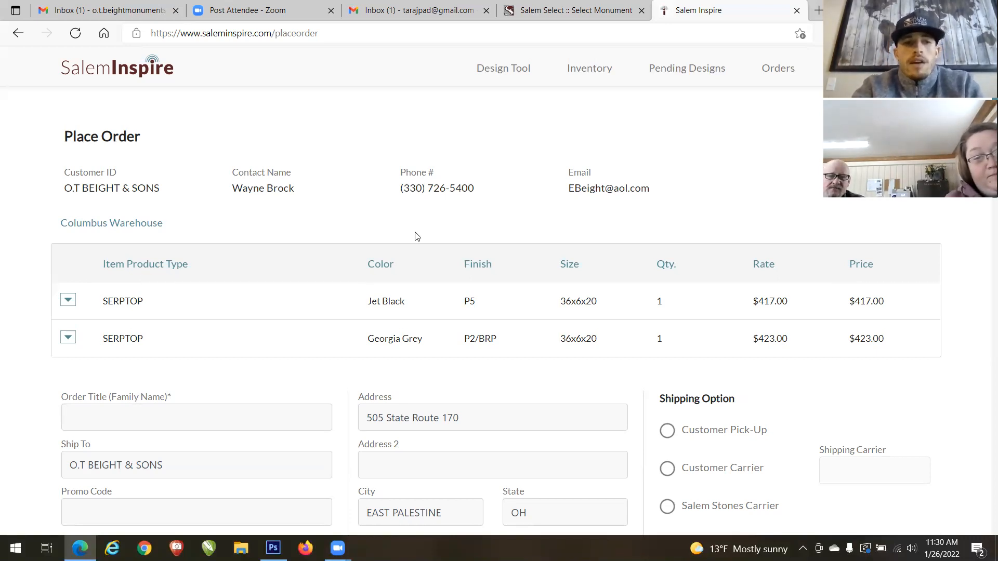
pyautogui.scroll(-5, 415, 234)
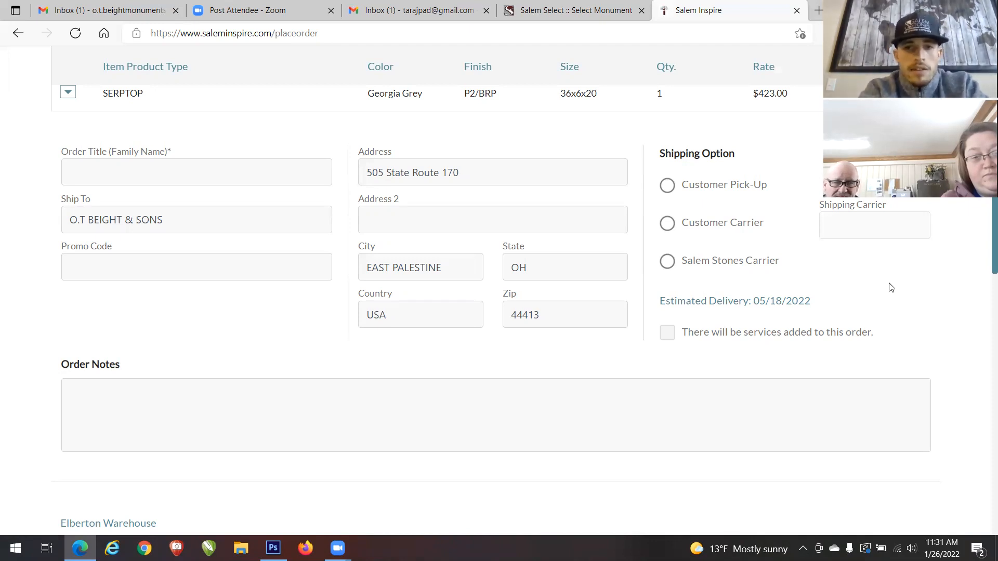
# Step: Examine the added-services option, the Elberton Warehouse order section and the order totals, and return to the cart
pyautogui.click(668, 340)
pyautogui.click(668, 339)
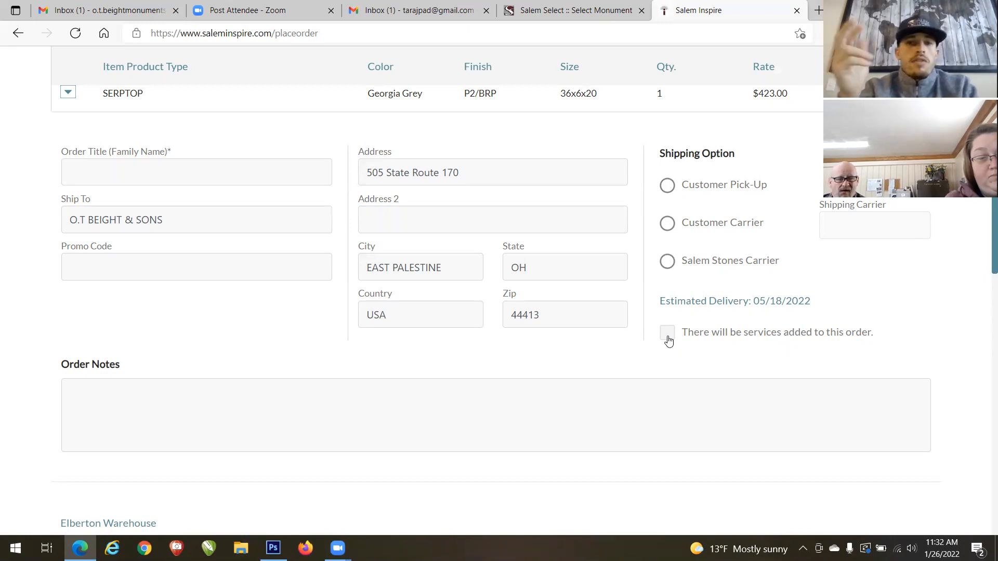
pyautogui.scroll(-5, 668, 341)
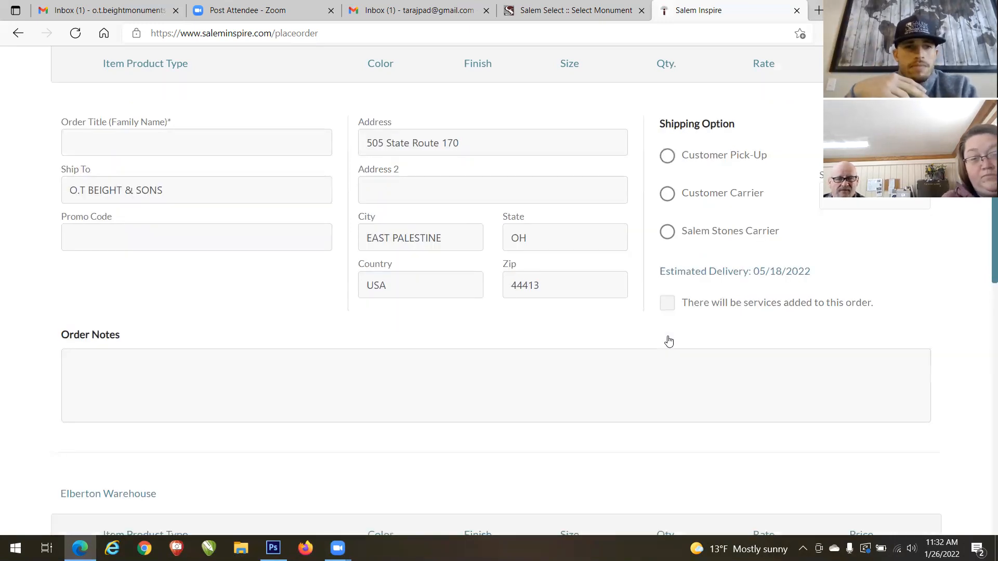
pyautogui.scroll(-5, 668, 340)
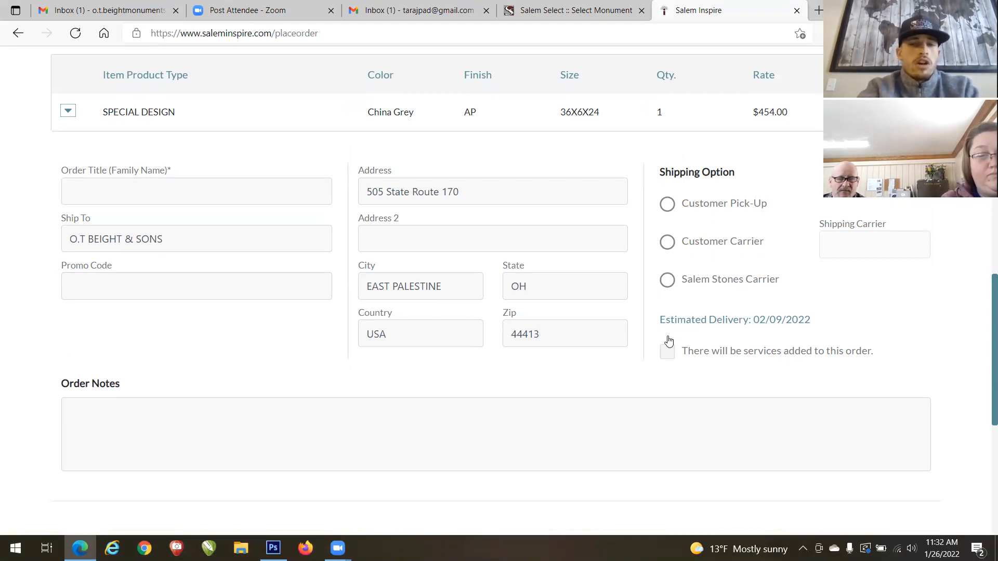
pyautogui.scroll(-5, 668, 340)
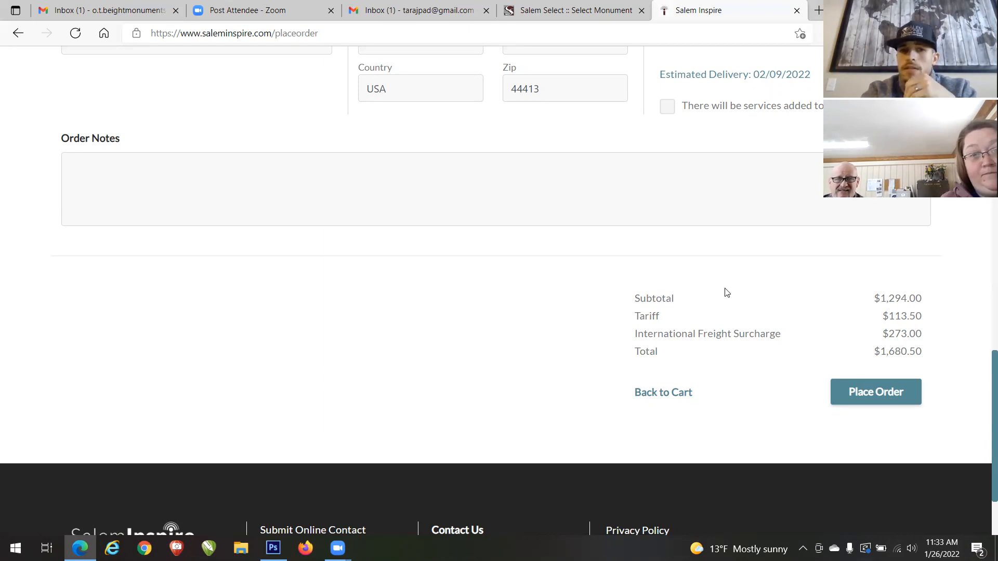
pyautogui.scroll(2, 983, 332)
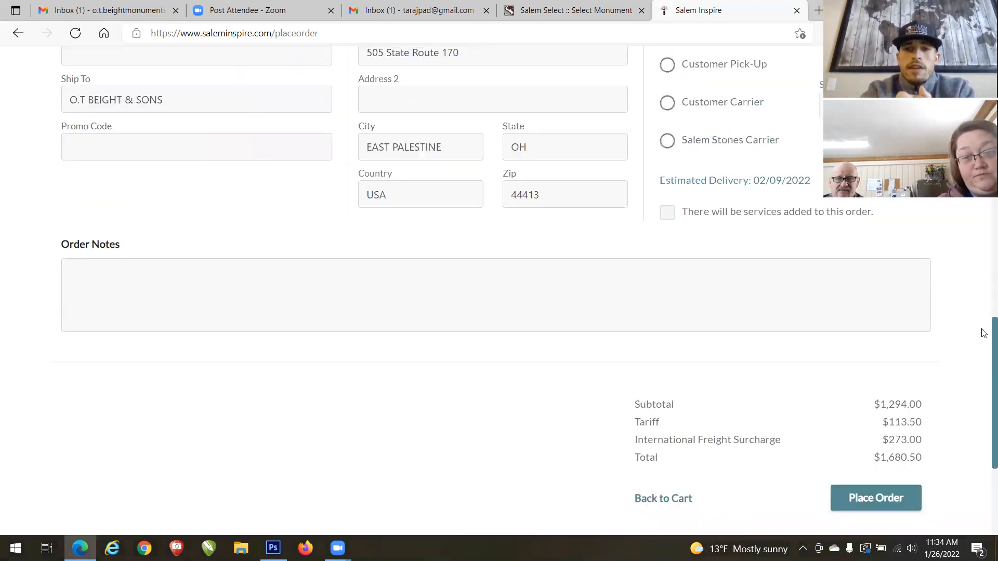
pyautogui.scroll(-4, 982, 416)
pyautogui.click(677, 289)
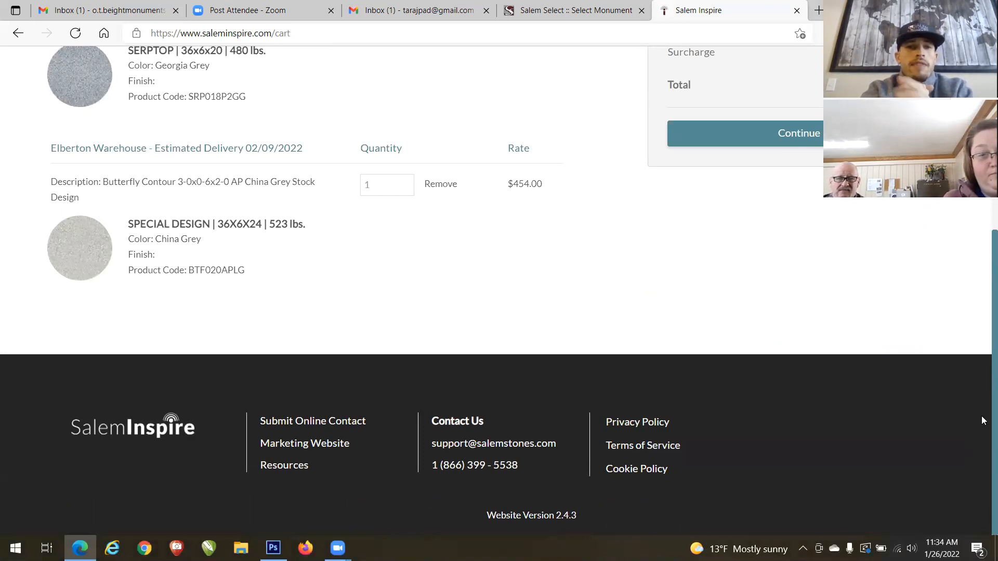
# Step: Remove all three Columbus and Elberton items from the cart
pyautogui.scroll(3, 982, 419)
pyautogui.moveTo(982, 293); pyautogui.dragTo(981, 281)
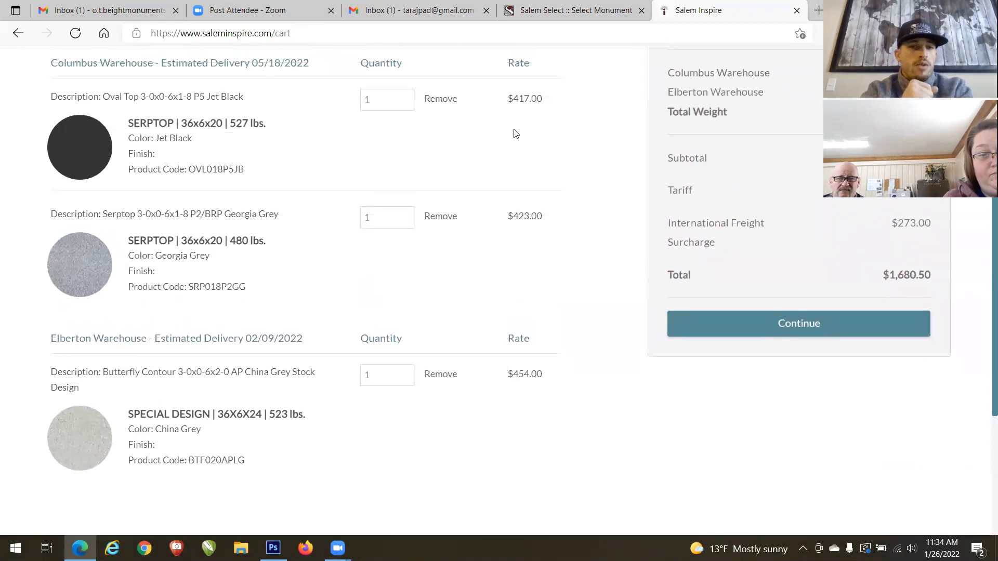
pyautogui.click(447, 98)
pyautogui.click(447, 99)
pyautogui.click(446, 99)
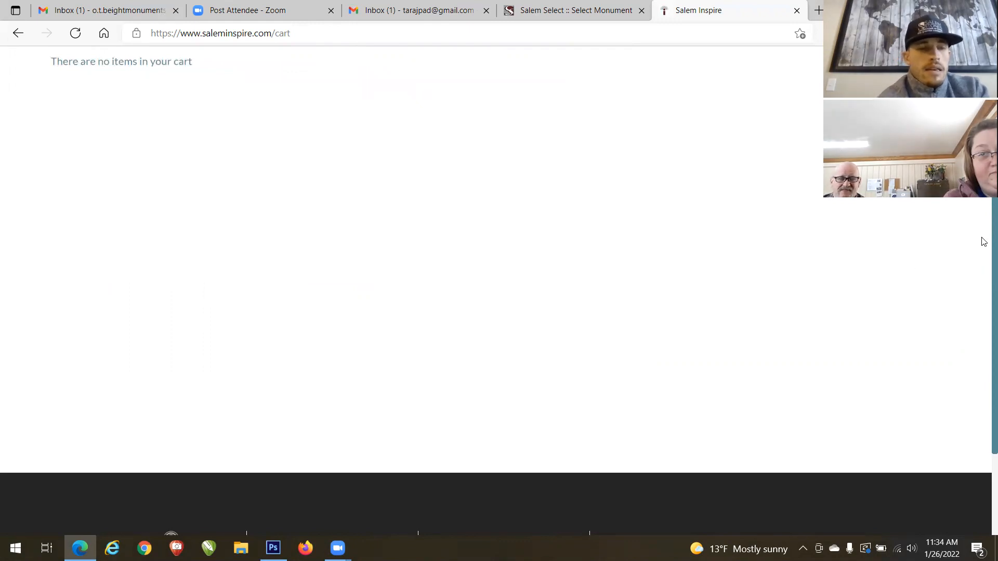
pyautogui.moveTo(982, 238); pyautogui.dragTo(982, 166)
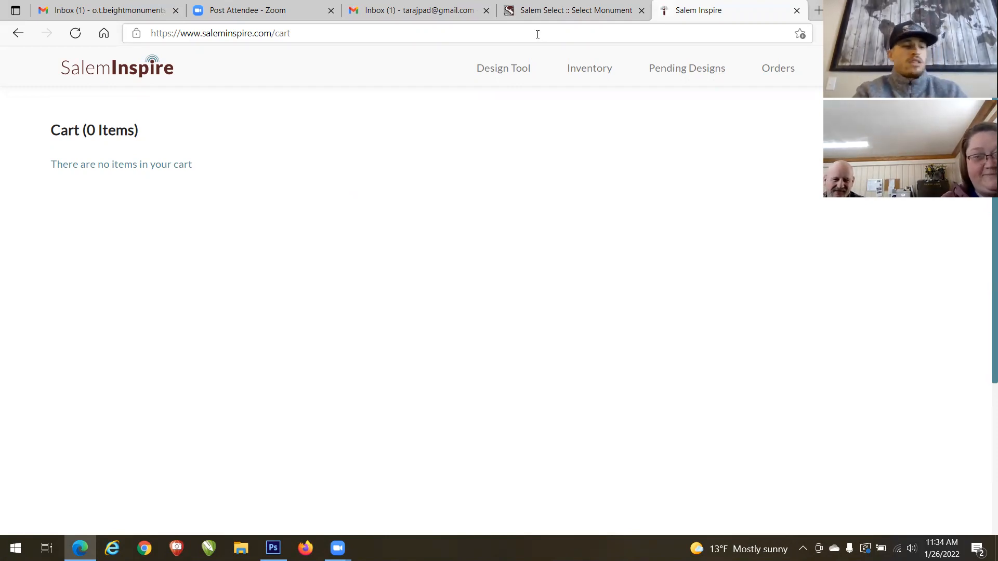
# Step: Start a new design named "test" in the Design Tool and look through the available top shapes
pyautogui.click(506, 72)
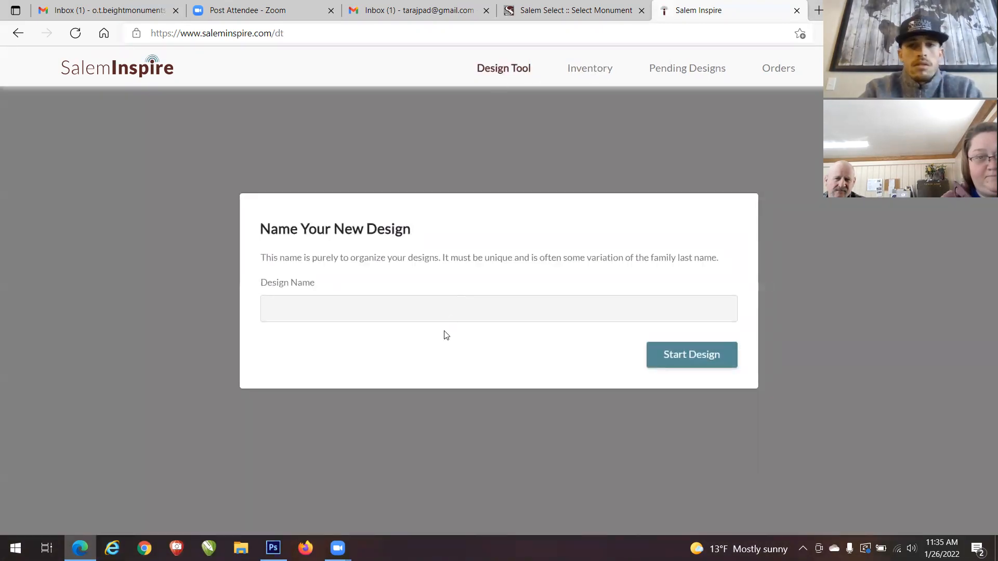
pyautogui.click(451, 306)
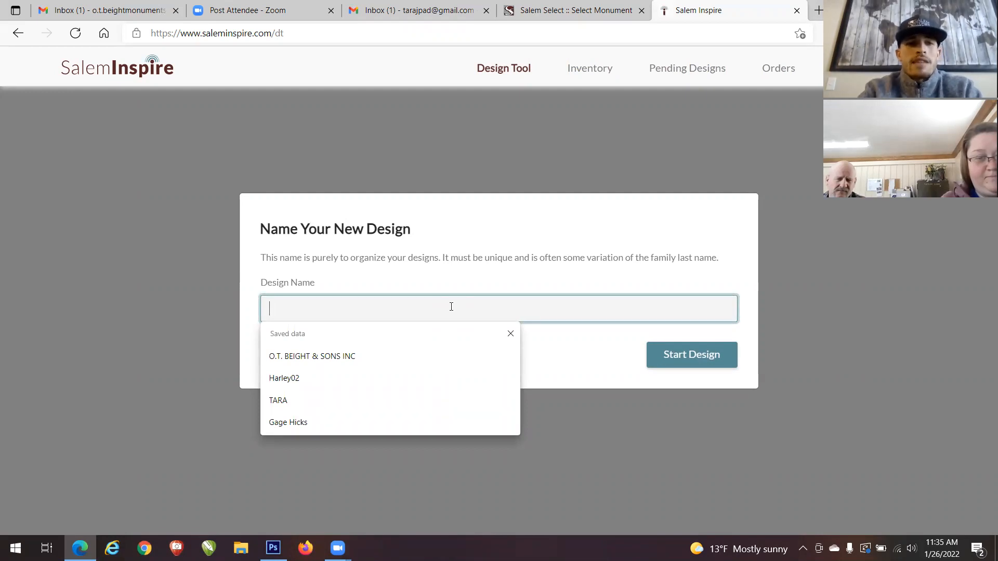
pyautogui.write('test')
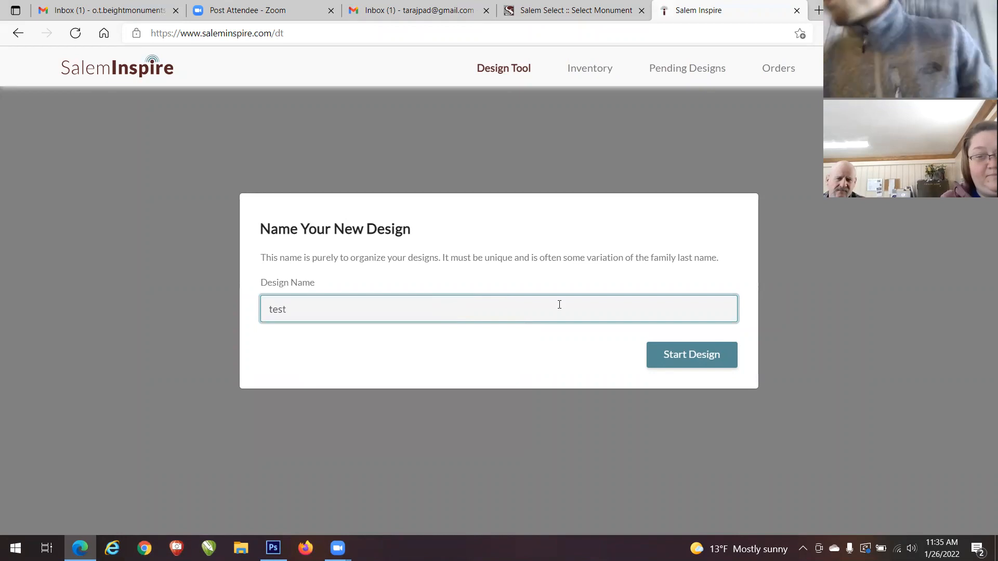
pyautogui.click(704, 351)
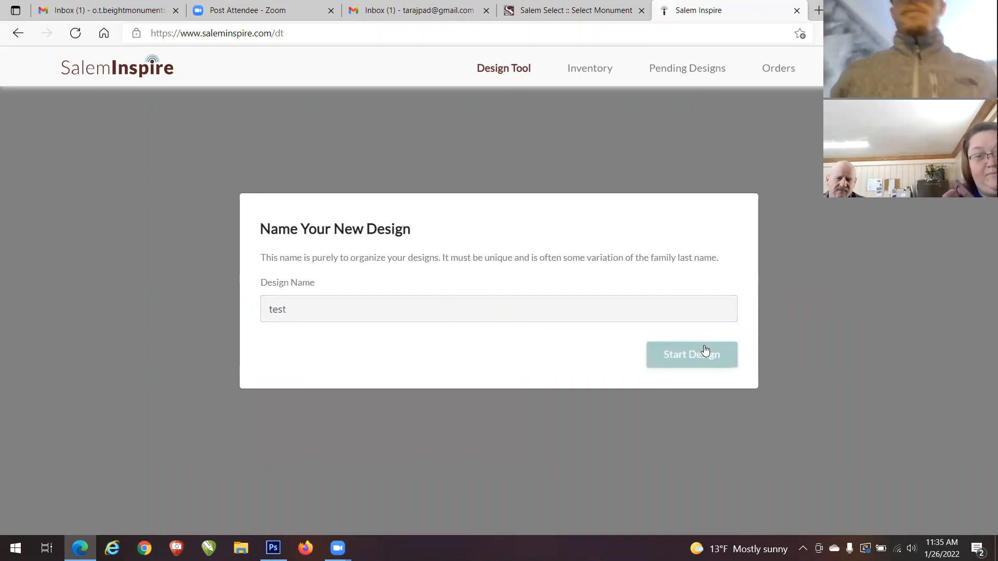
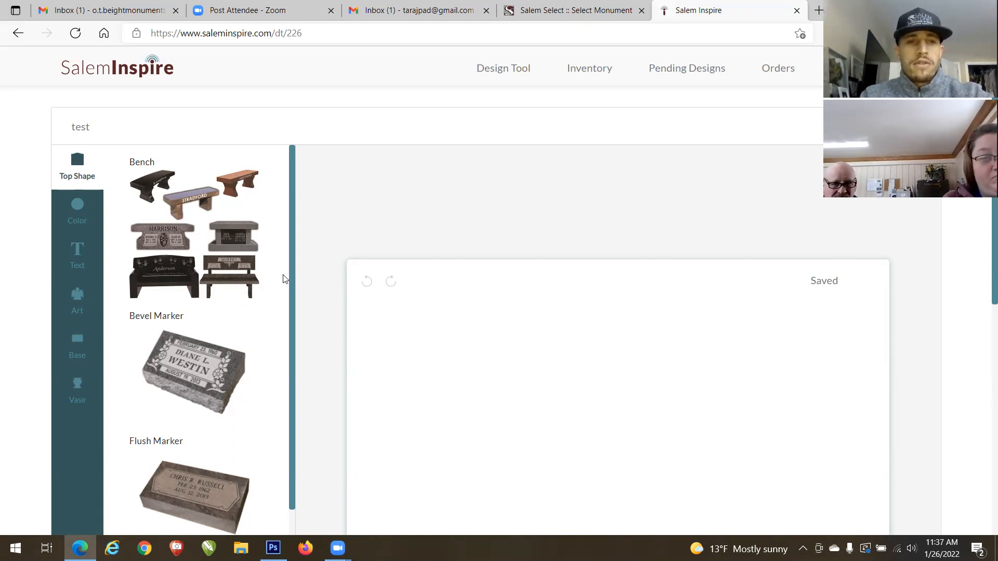
pyautogui.moveTo(289, 281)
pyautogui.mouseDown()
pyautogui.moveTo(274, 410)
pyautogui.moveTo(290, 516)
pyautogui.mouseUp()
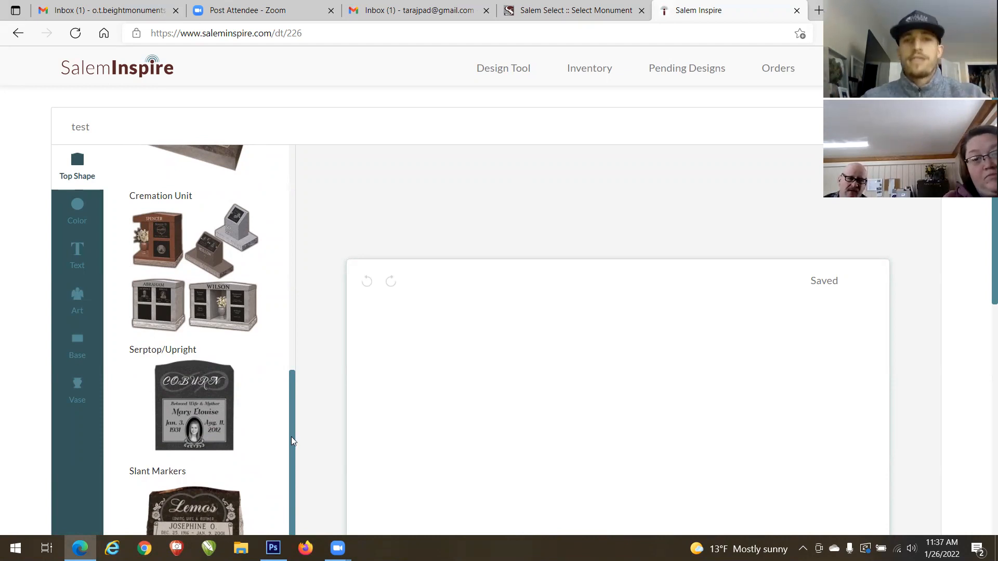
pyautogui.moveTo(291, 441)
pyautogui.mouseDown()
pyautogui.moveTo(329, 281)
pyautogui.moveTo(330, 211)
pyautogui.mouseUp()
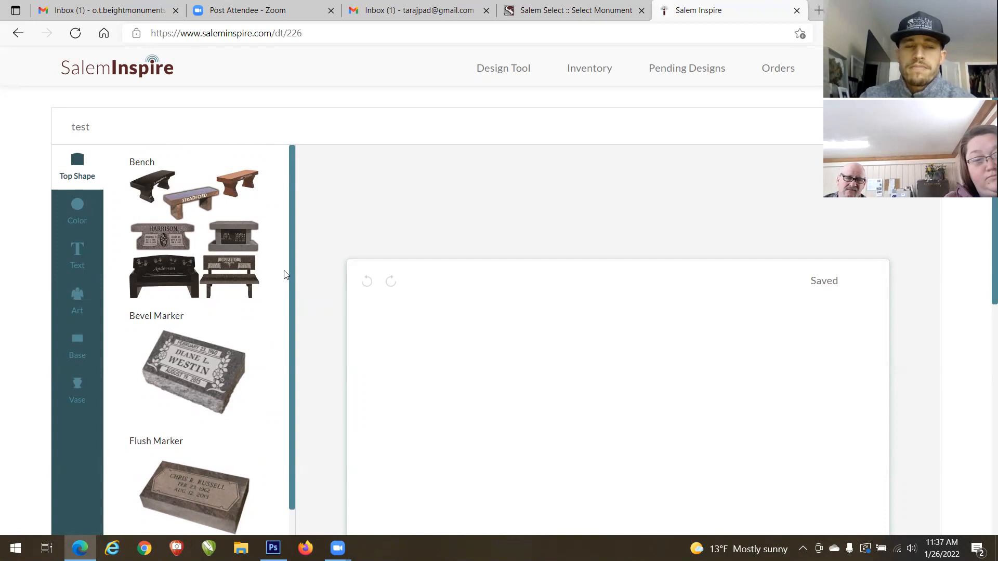
# Step: Look through the remaining top-shape categories, open Special Design and examine its design groups
pyautogui.moveTo(289, 275); pyautogui.dragTo(293, 542)
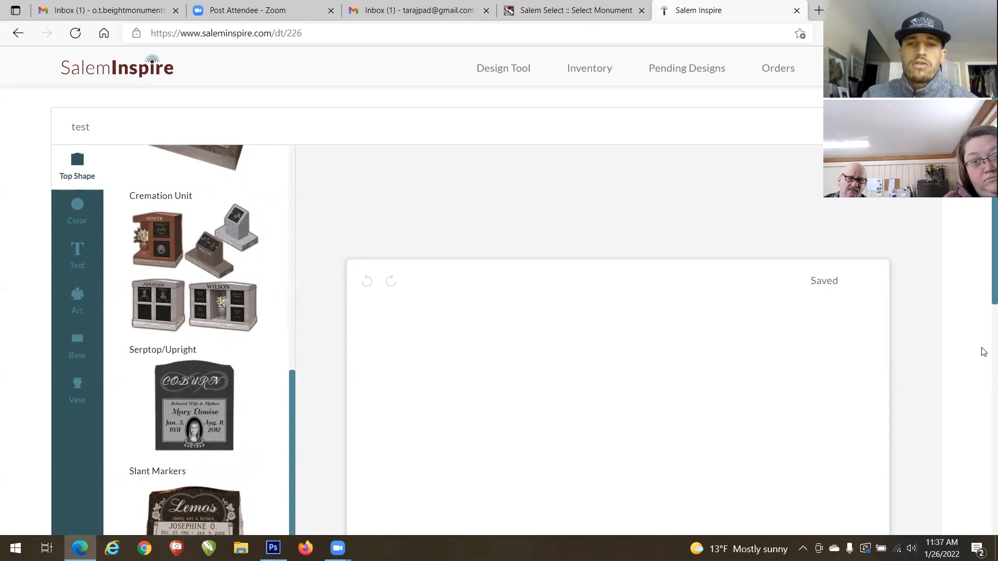
pyautogui.scroll(-1, 981, 308)
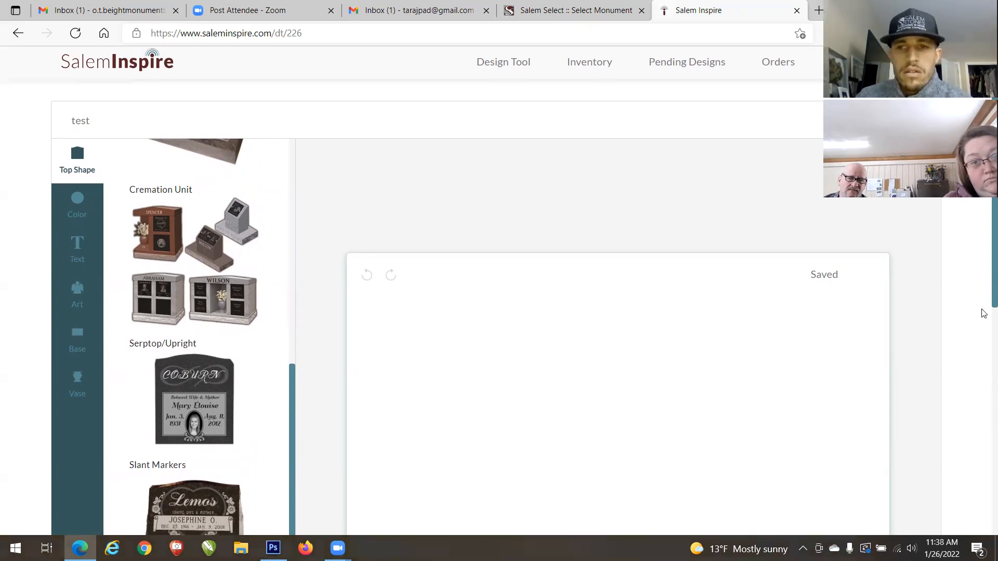
pyautogui.scroll(-6, 983, 306)
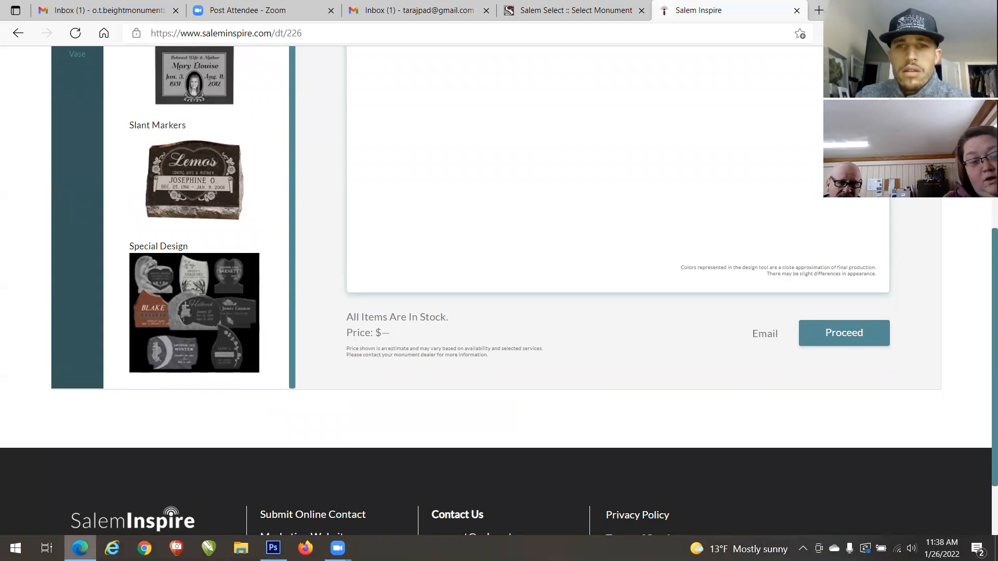
pyautogui.moveTo(80, 548)
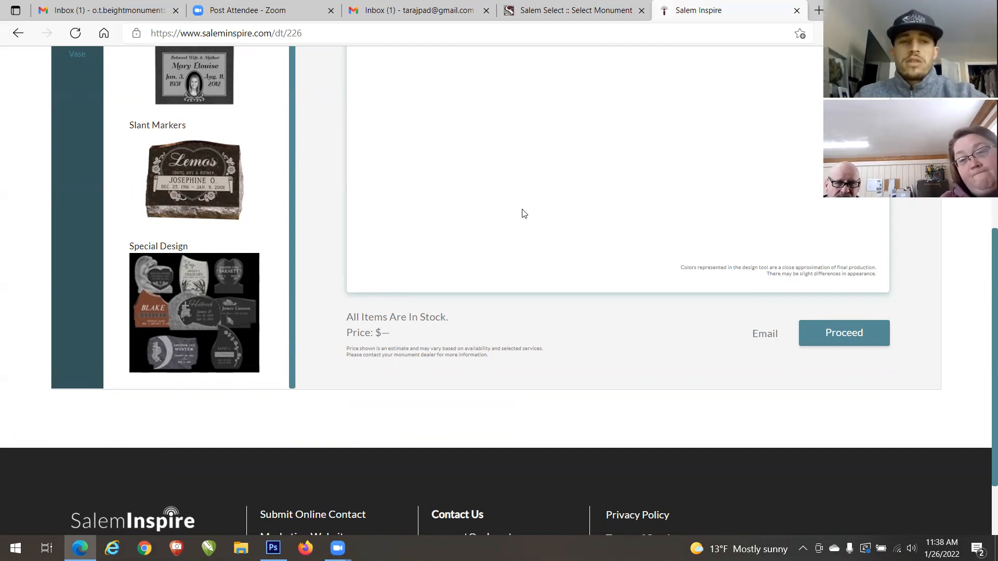
pyautogui.scroll(-5, 222, 319)
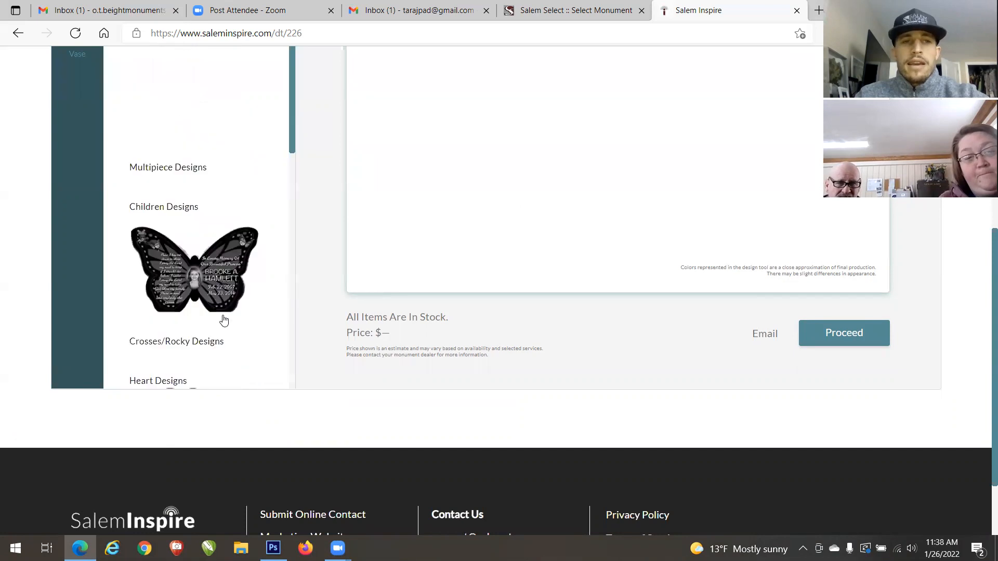
pyautogui.scroll(-1, 982, 517)
pyautogui.scroll(-2, 982, 517)
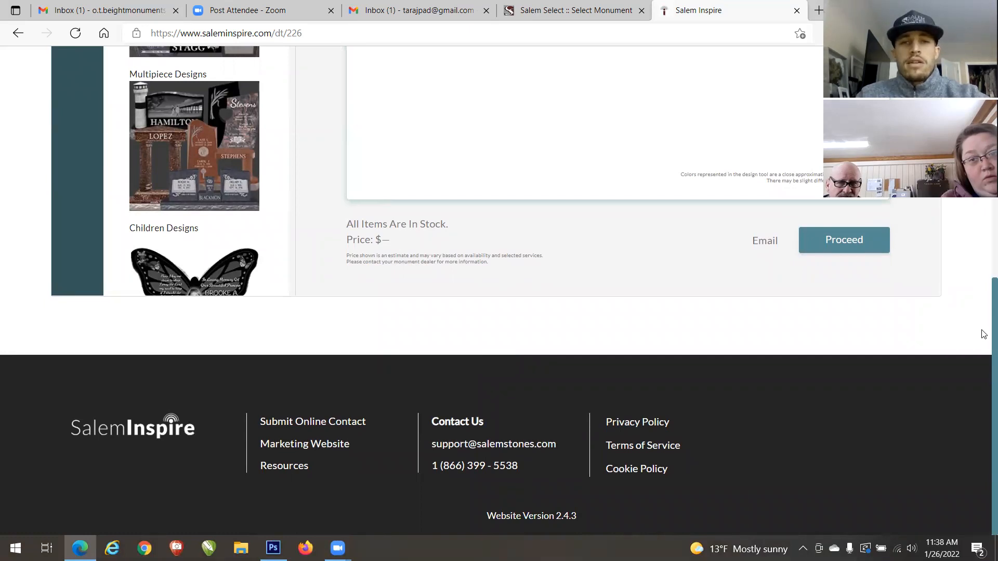
pyautogui.scroll(6, 984, 273)
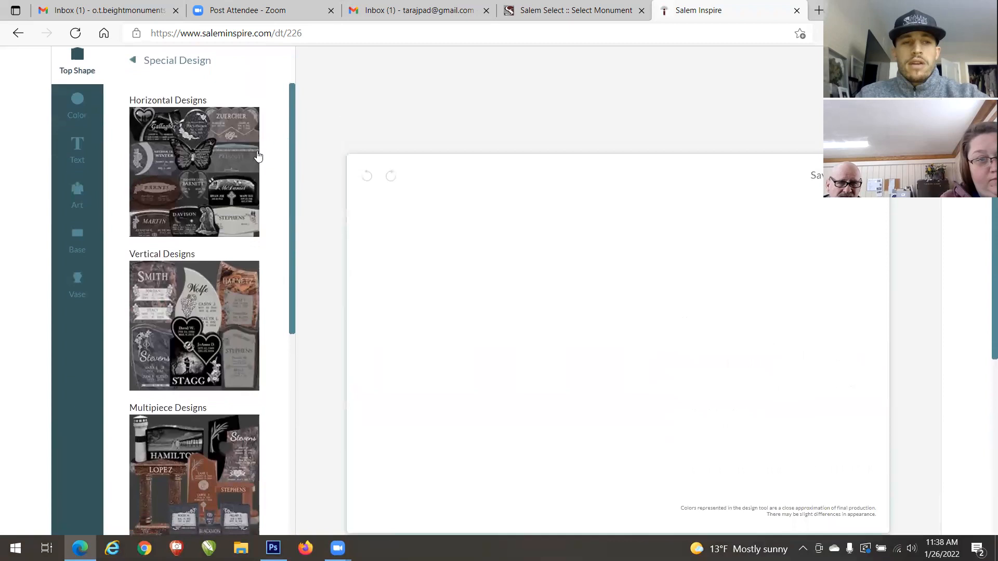
# Step: View the Crosses/Rocky Designs shapes and return to the Special Design groups
pyautogui.moveTo(292, 171); pyautogui.dragTo(260, 380)
pyautogui.click(260, 379)
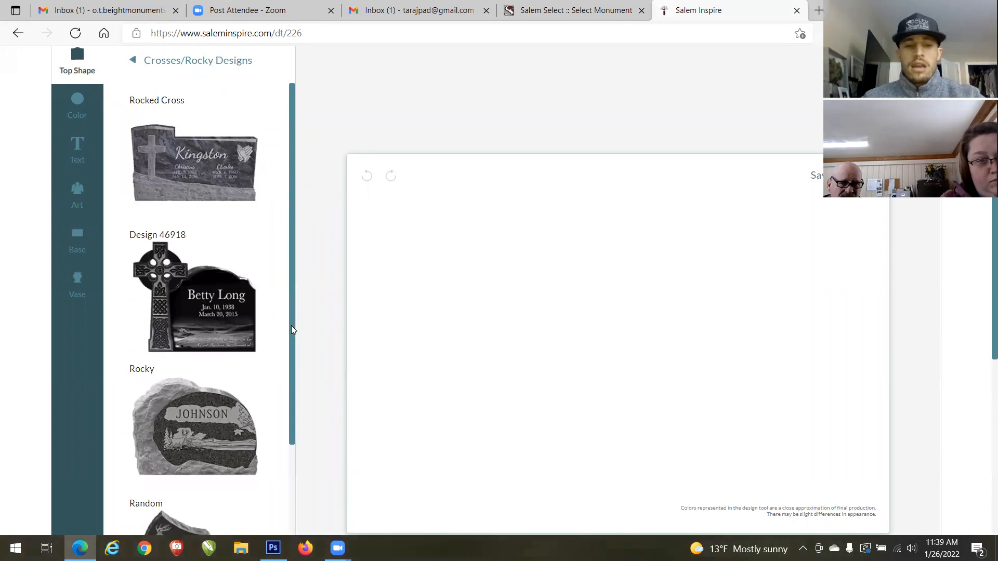
pyautogui.moveTo(289, 327); pyautogui.dragTo(314, 265)
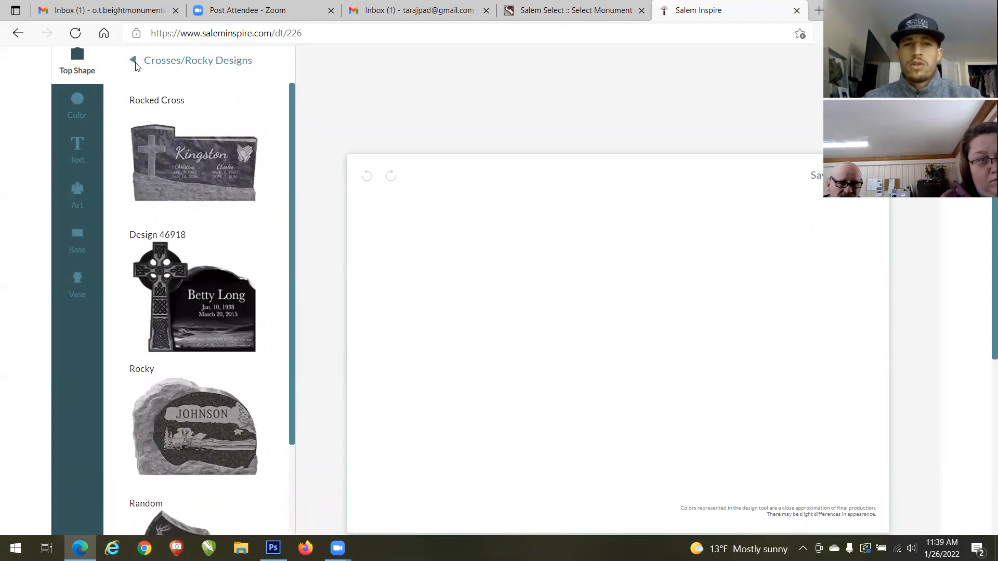
pyautogui.click(164, 60)
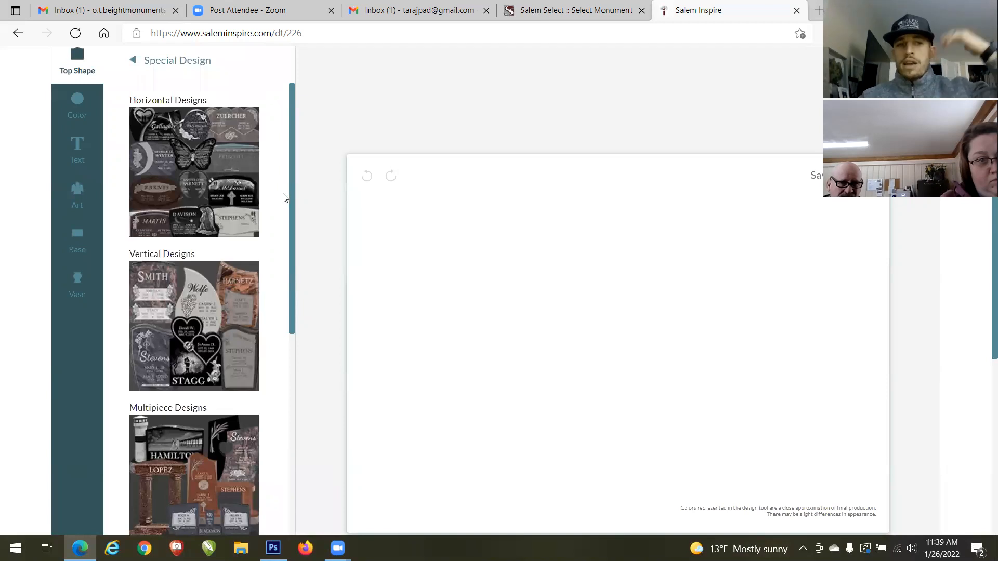
# Step: View the Heart Designs shapes and return to the Special Design groups
pyautogui.moveTo(290, 209); pyautogui.dragTo(307, 464)
pyautogui.click(200, 368)
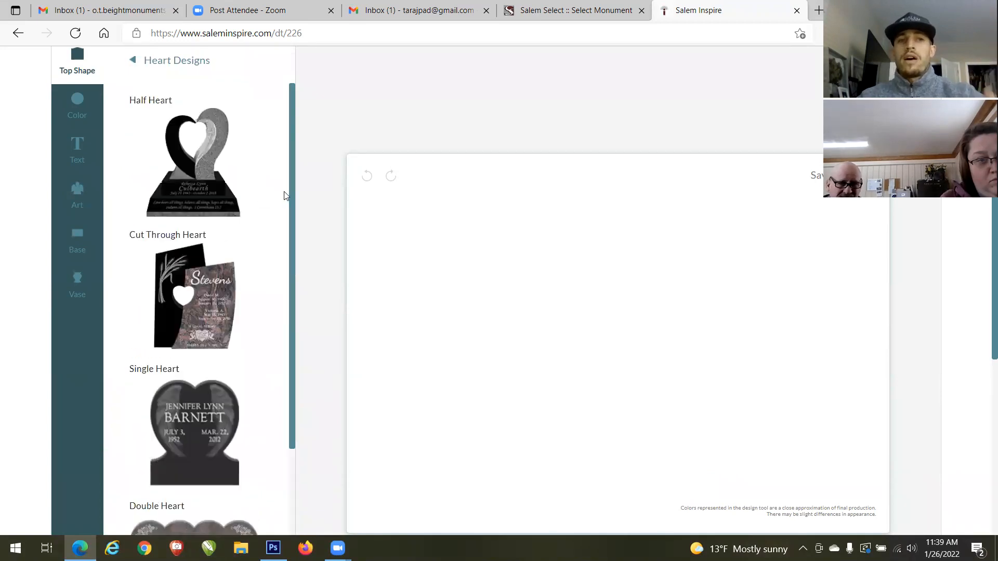
pyautogui.moveTo(290, 219); pyautogui.dragTo(288, 451)
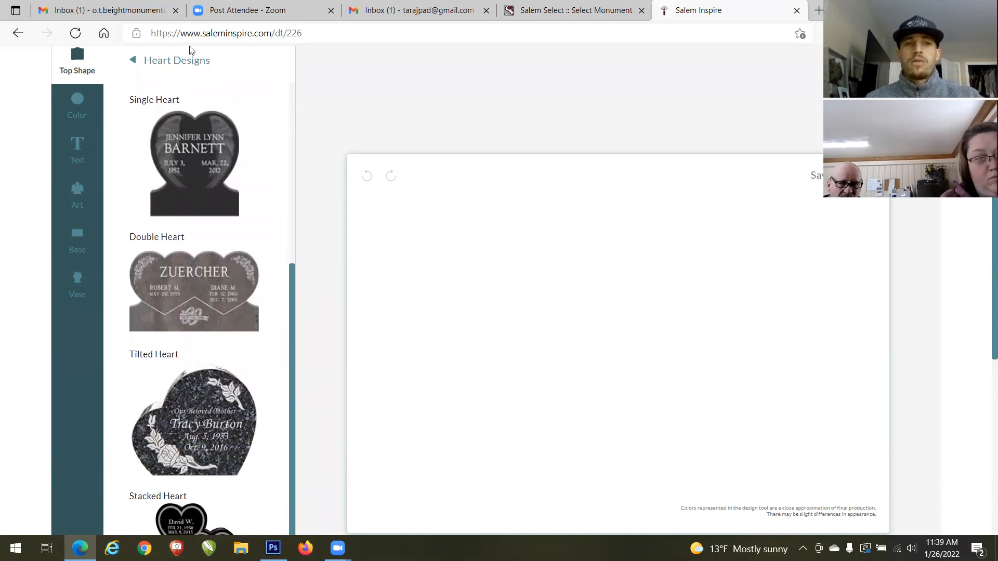
pyautogui.click(190, 62)
# Step: View the Children Designs shapes and go back to the main list of top-shape categories
pyautogui.moveTo(290, 194); pyautogui.dragTo(301, 305)
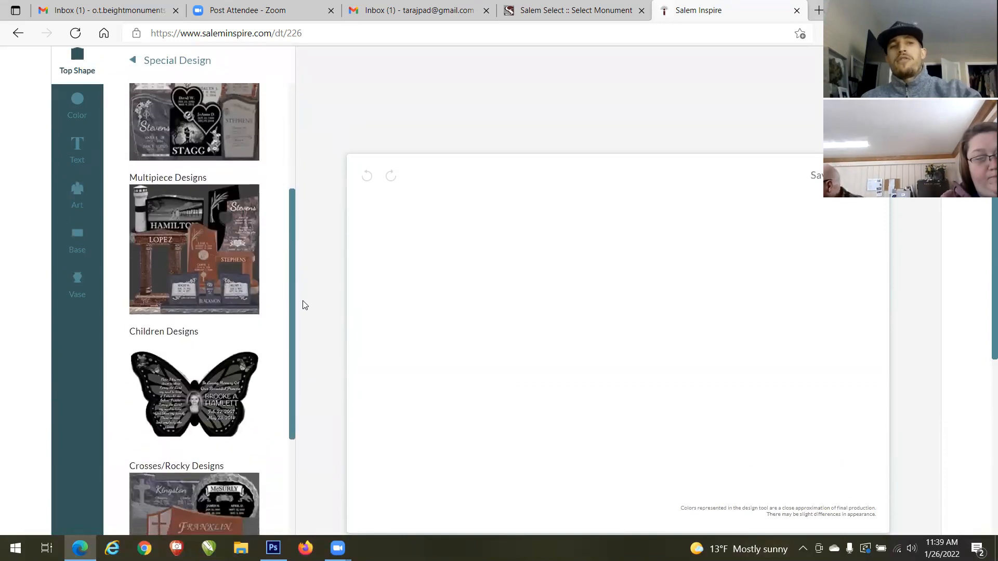
pyautogui.click(186, 388)
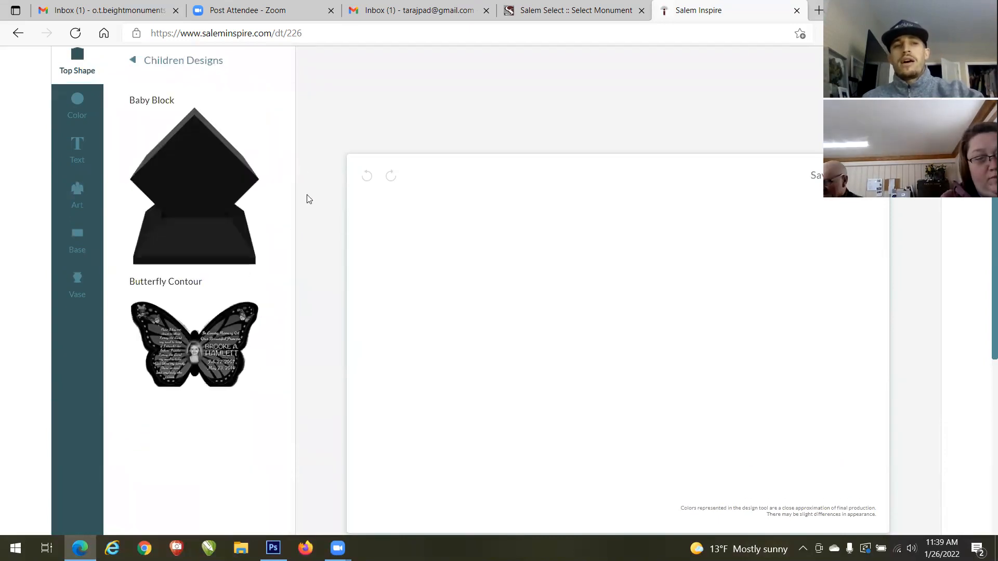
pyautogui.click(182, 62)
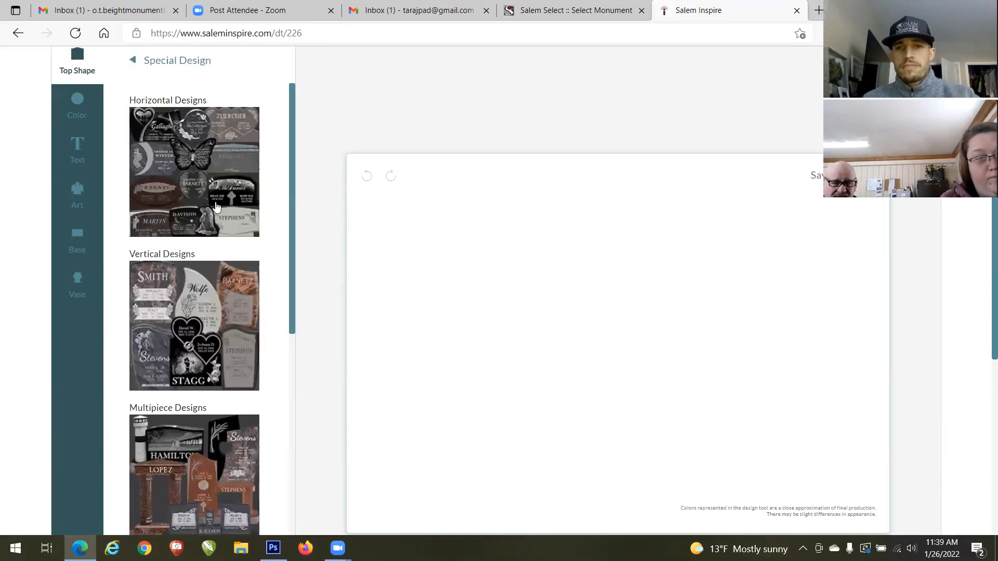
pyautogui.click(156, 63)
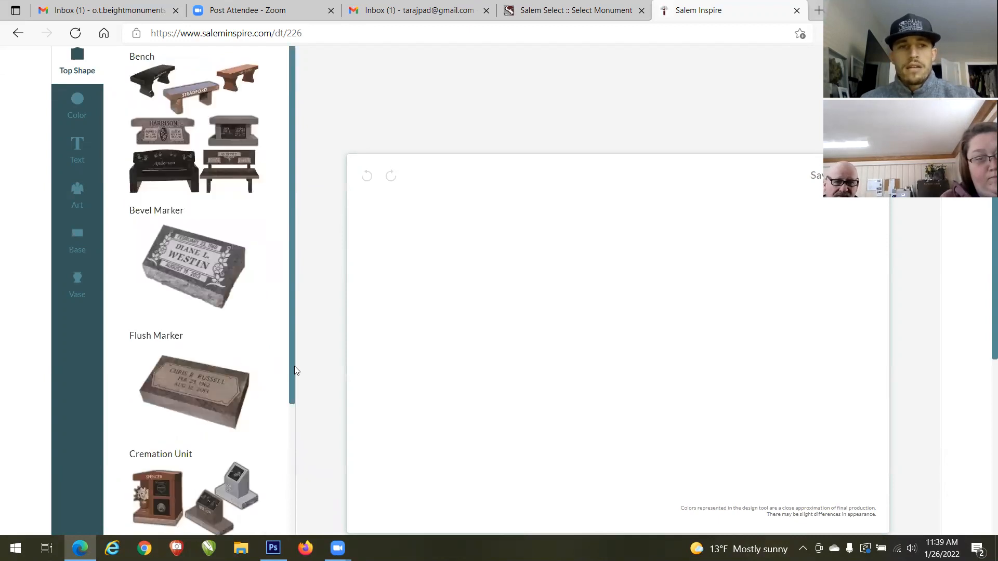
# Step: Place a Companion Serptop from the Serptop/Upright category on the design canvas
pyautogui.scroll(-5, 295, 371)
pyautogui.click(189, 383)
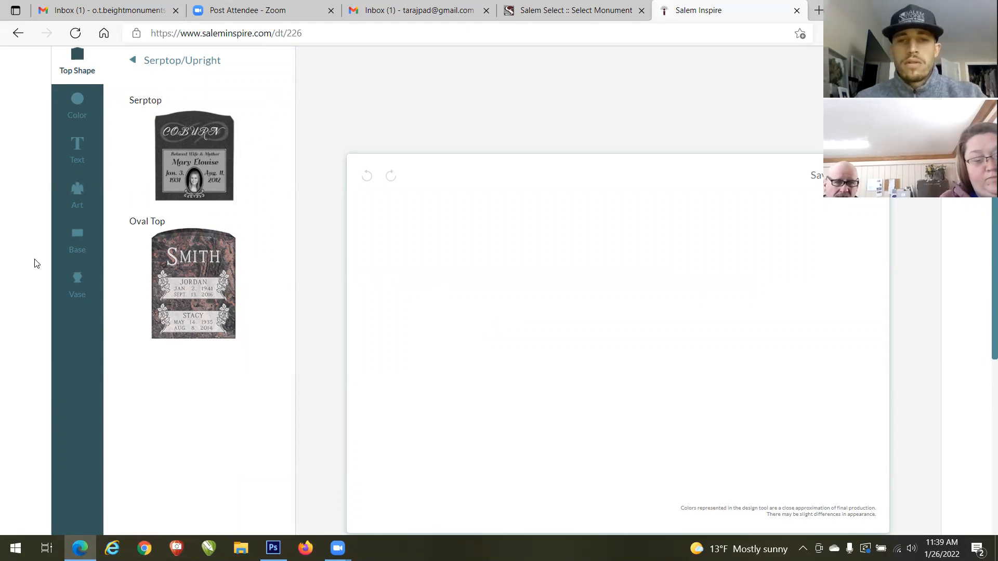
pyautogui.hotkey('ctrl', '-')
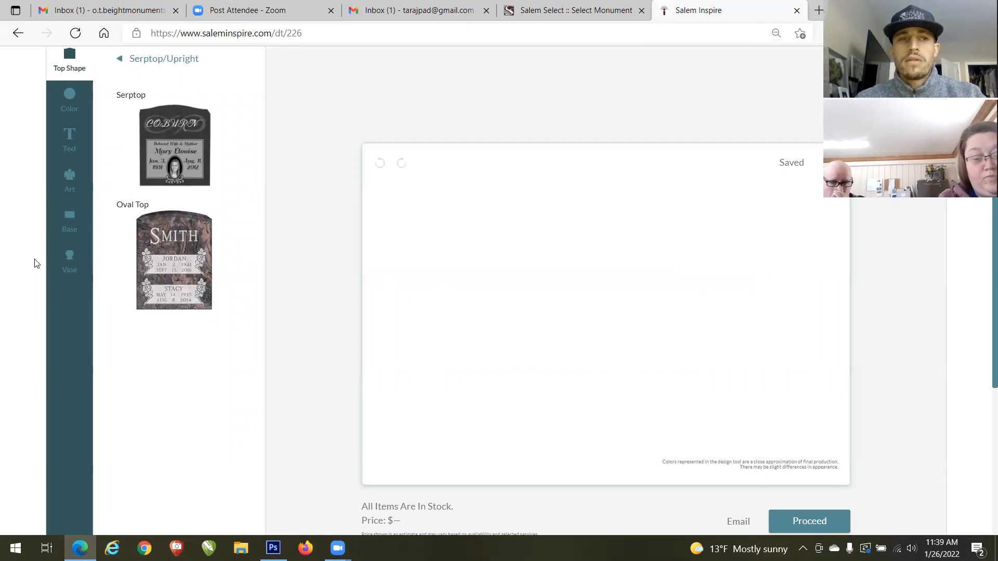
pyautogui.hotkey('ctrl', '-')
pyautogui.hotkey('ctrl', '-')
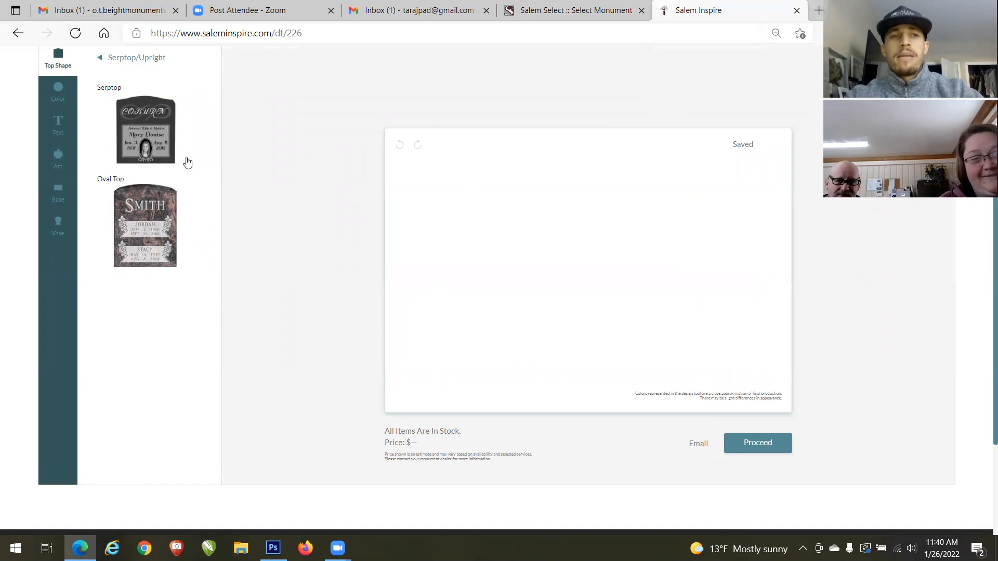
pyautogui.click(151, 130)
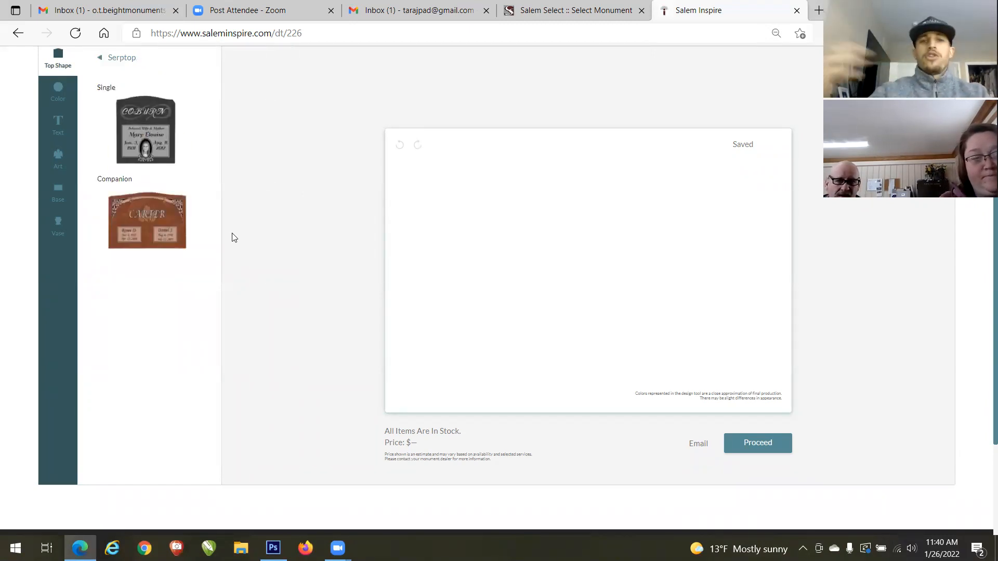
pyautogui.click(154, 118)
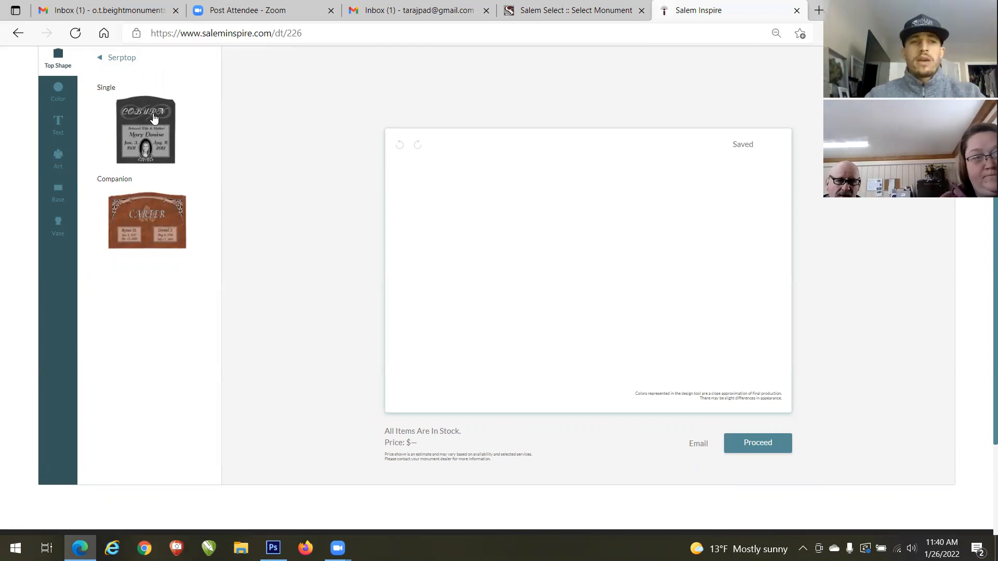
pyautogui.click(131, 216)
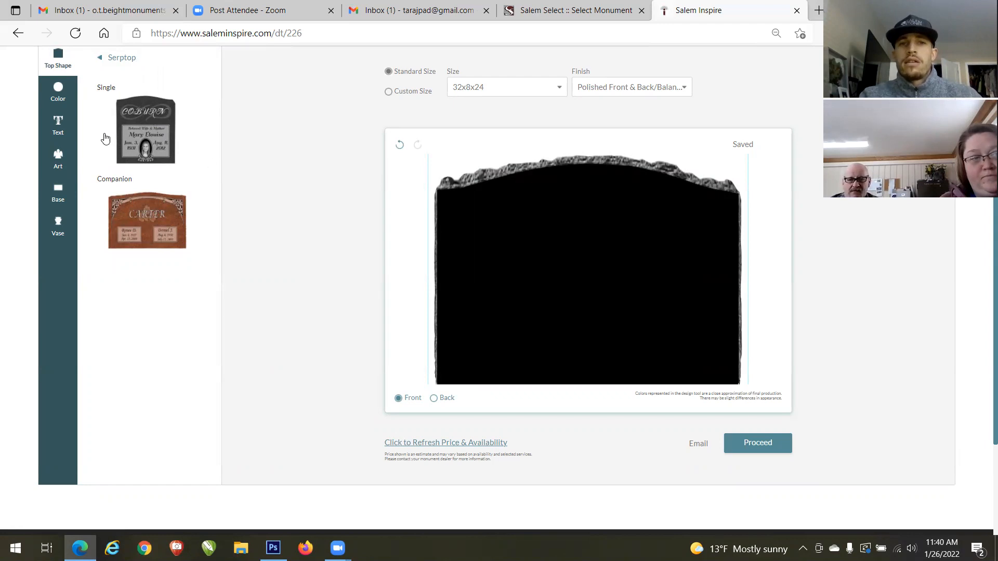
# Step: Set the serptop's standard size to 36x6x24 and its finish to All Polished
pyautogui.click(503, 94)
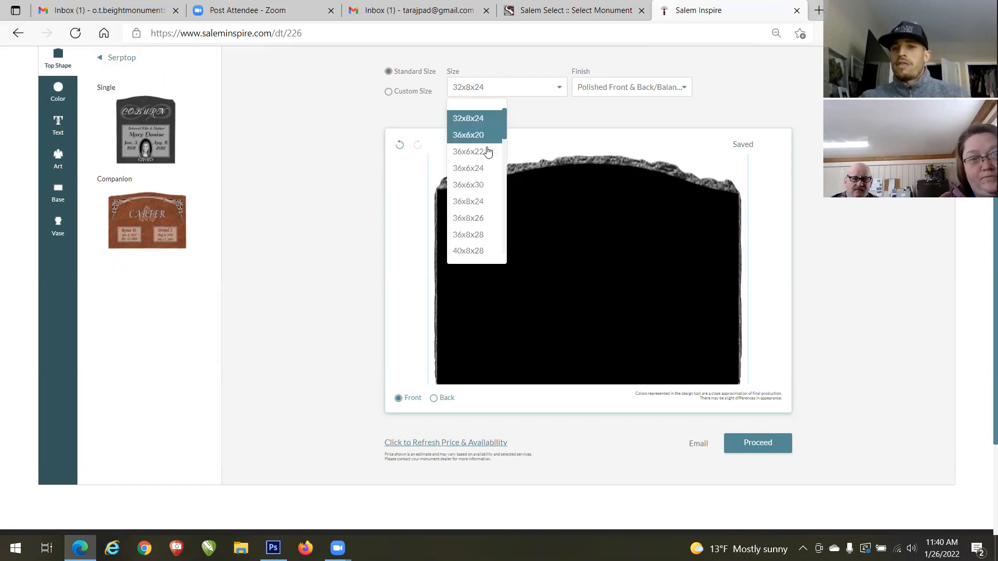
pyautogui.click(485, 177)
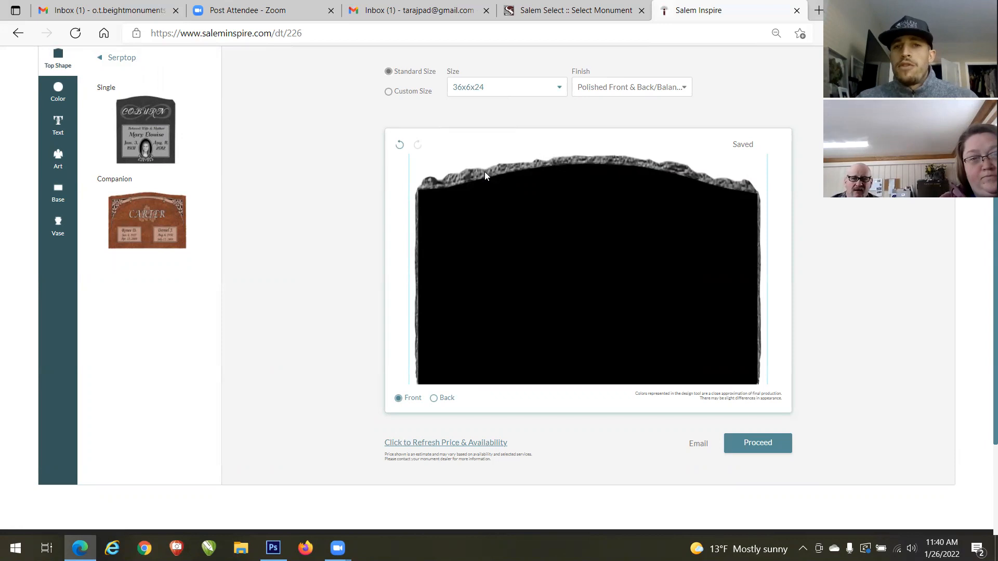
pyautogui.click(608, 86)
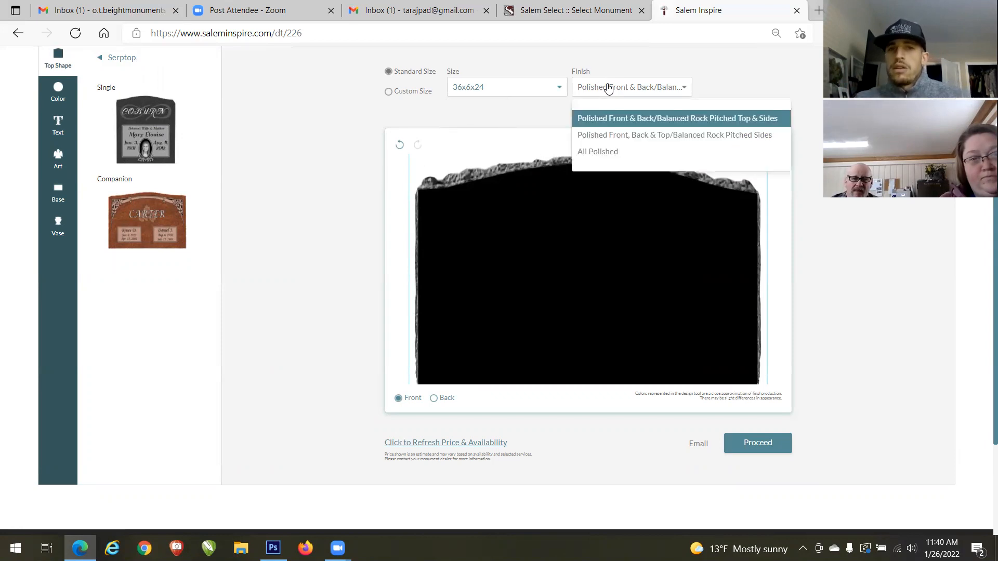
pyautogui.click(609, 151)
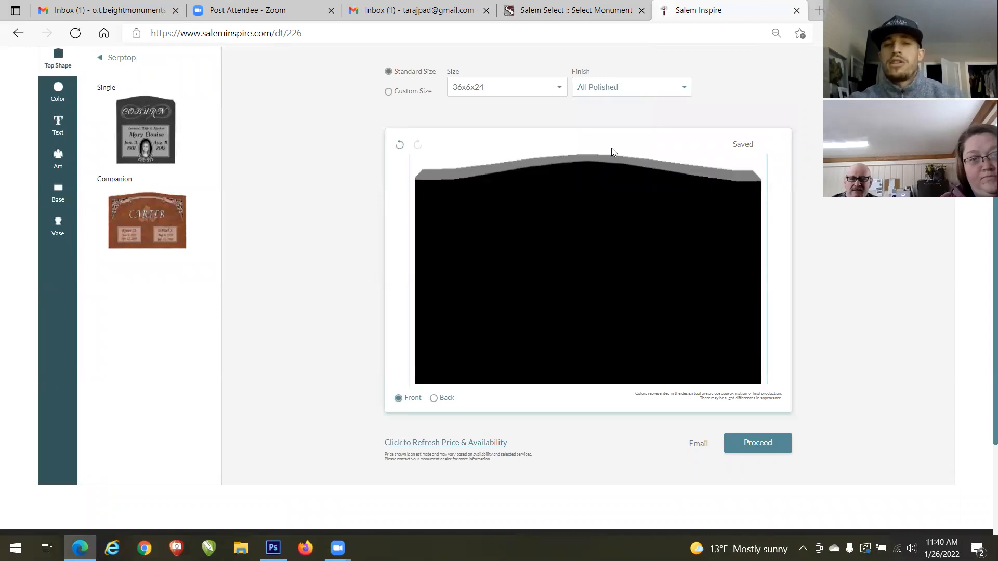
# Step: Review the available finishes and the Custom Size option, keeping All Polished and returning to Standard Size
pyautogui.click(630, 94)
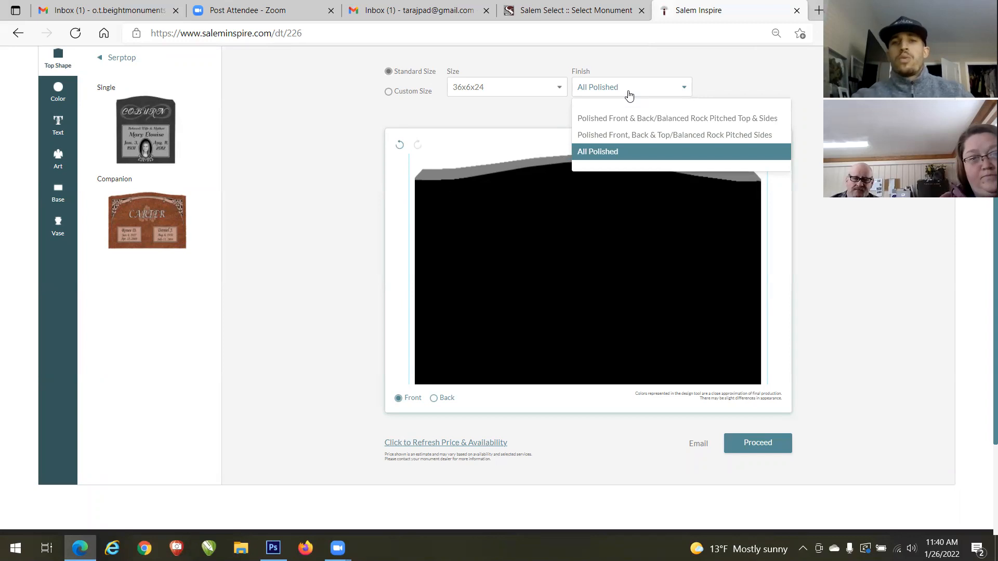
pyautogui.click(629, 94)
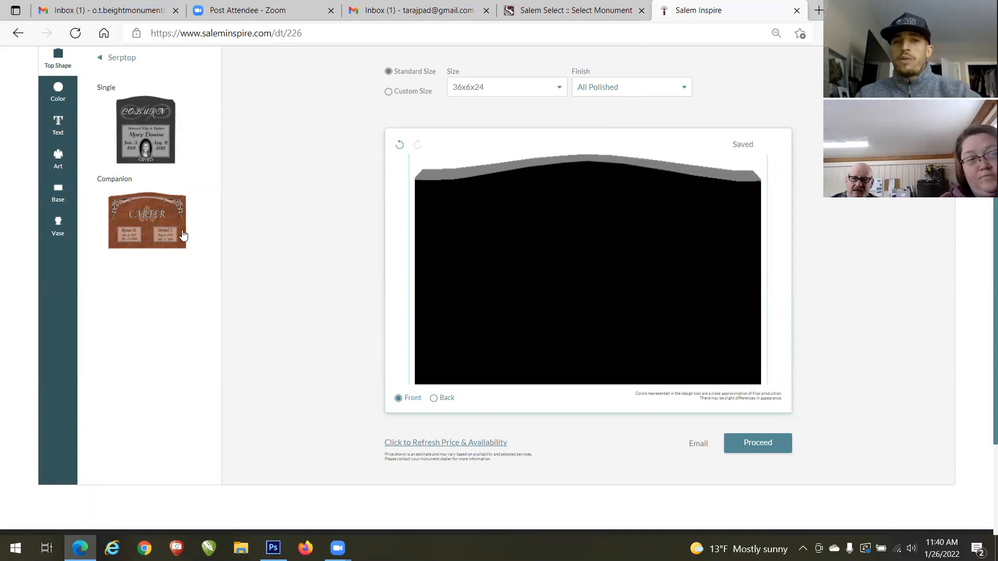
pyautogui.click(635, 92)
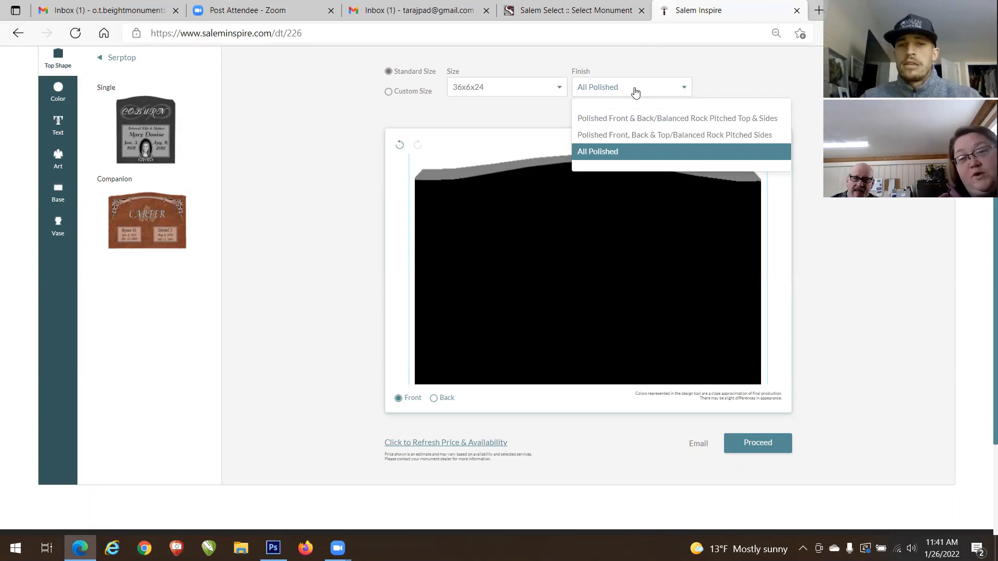
pyautogui.click(635, 91)
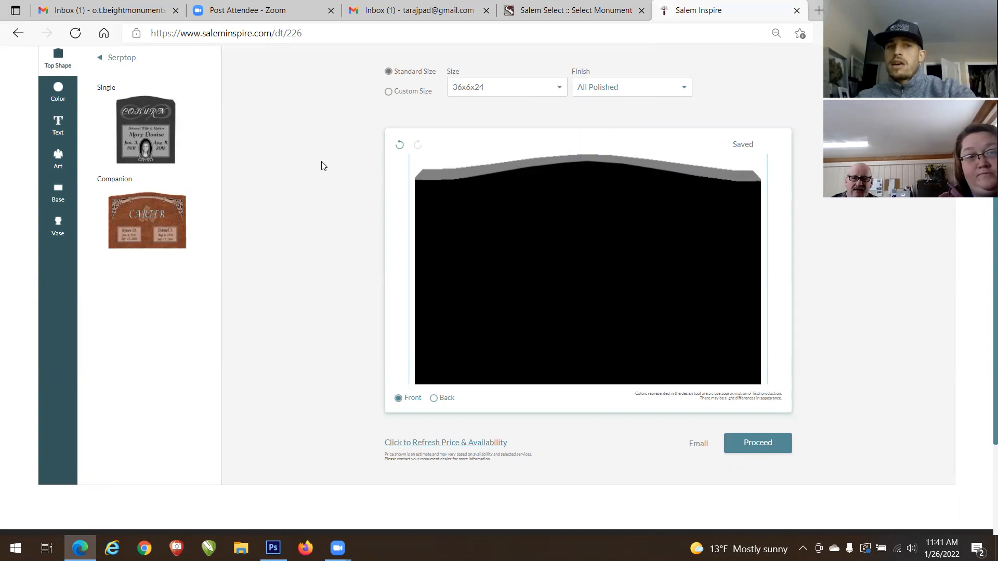
pyautogui.click(388, 92)
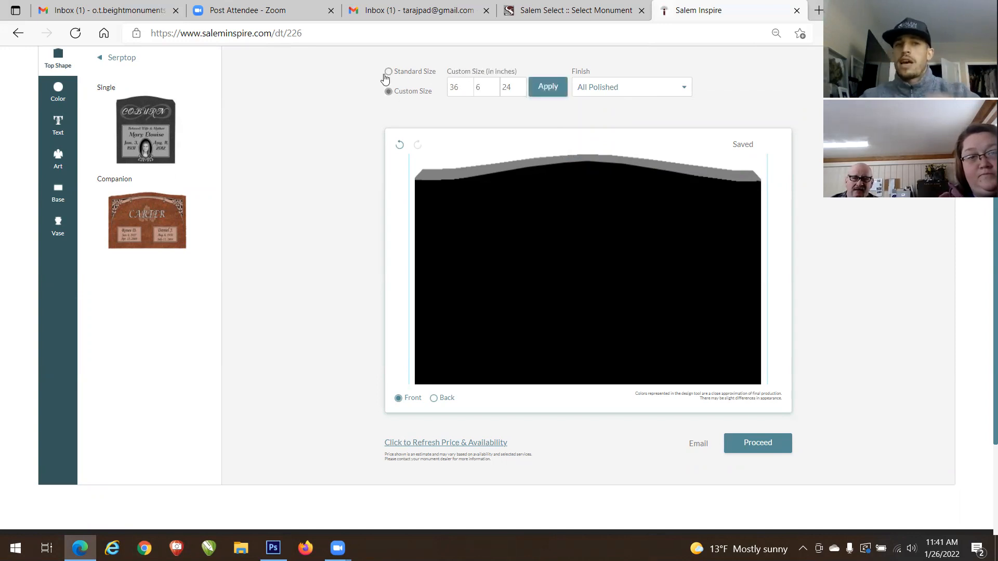
pyautogui.click(388, 73)
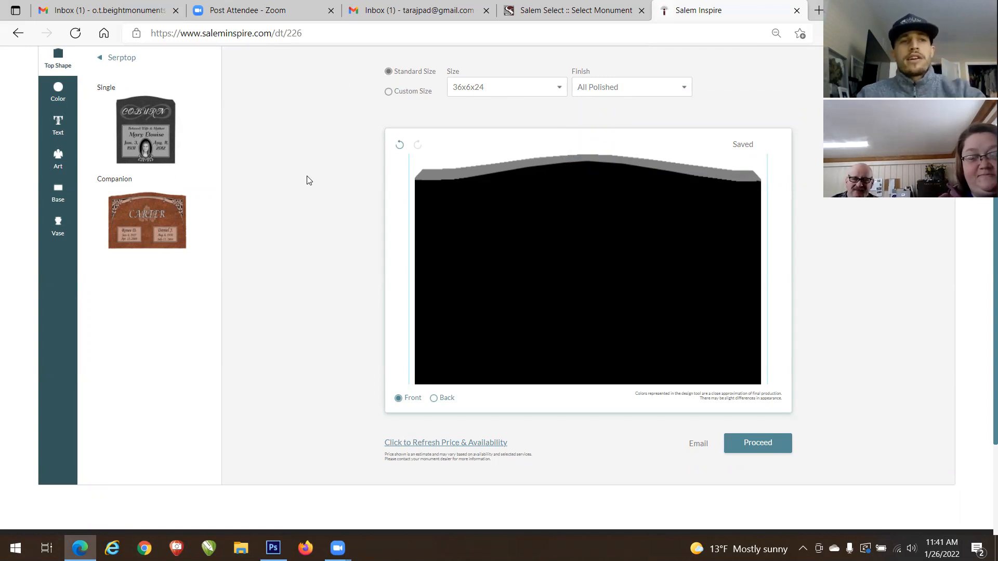
# Step: Open the Color choices and examine the available granite colors for the serptop
pyautogui.click(51, 107)
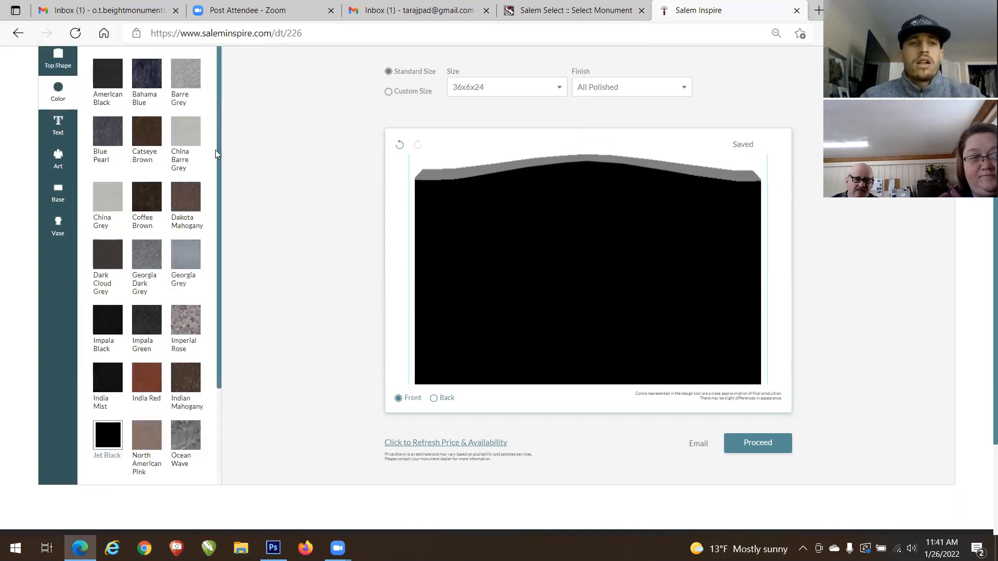
pyautogui.scroll(-2, 202, 219)
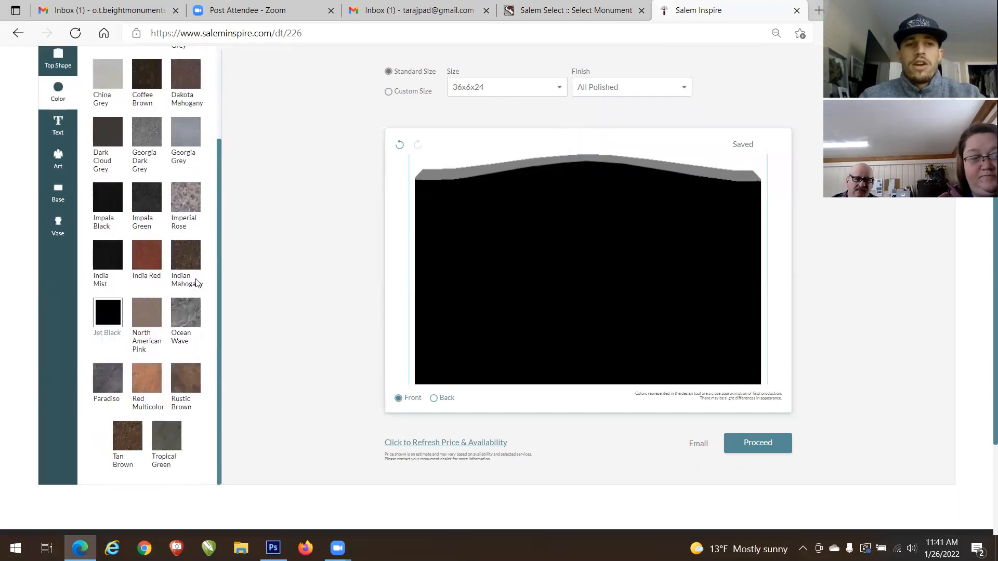
pyautogui.scroll(2, 196, 280)
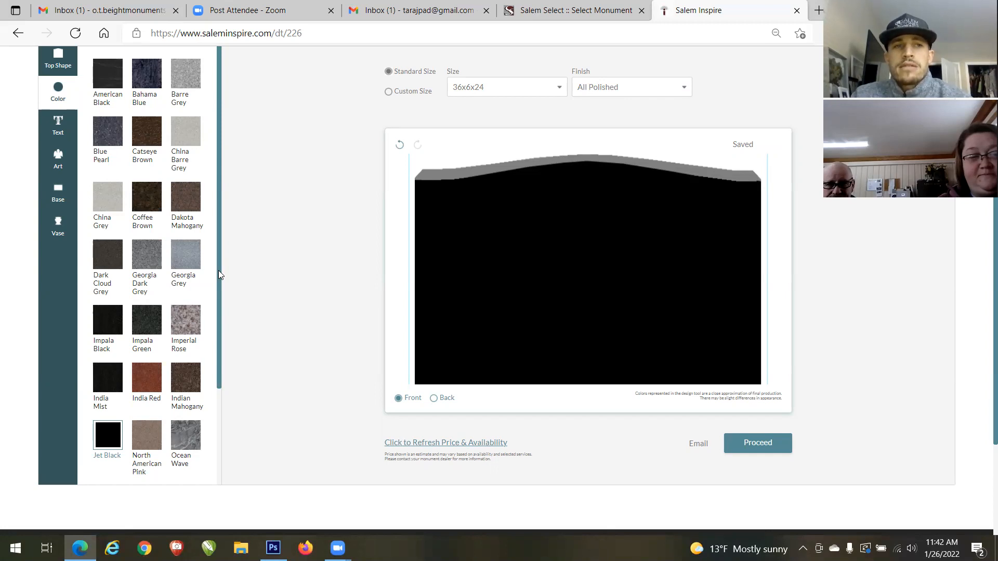
# Step: Add a text line to the serptop's front face and clear its placeholder text
pyautogui.click(62, 133)
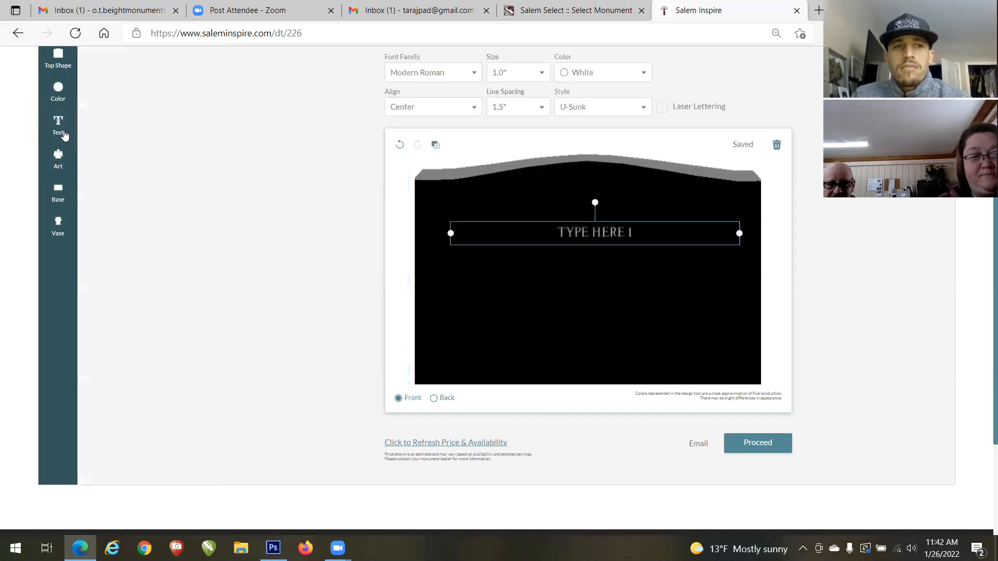
pyautogui.click(594, 240)
pyautogui.doubleClick(600, 238)
pyautogui.press('BackSpace')
pyautogui.press('BackSpace')
pyautogui.press('BackSpace')
pyautogui.press('BackSpace')
pyautogui.press('BackSpace')
pyautogui.press('BackSpace')
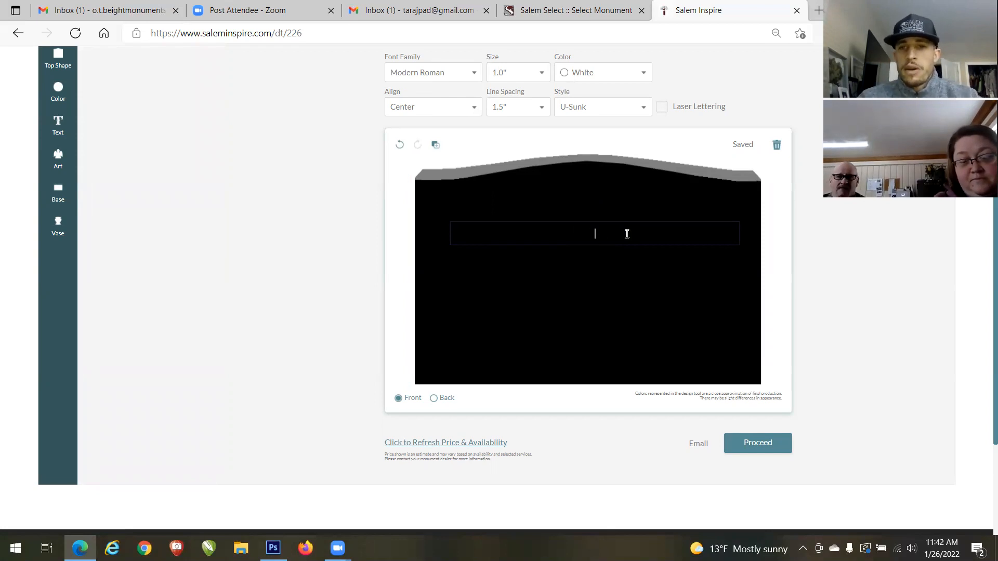
pyautogui.write('WHITE')
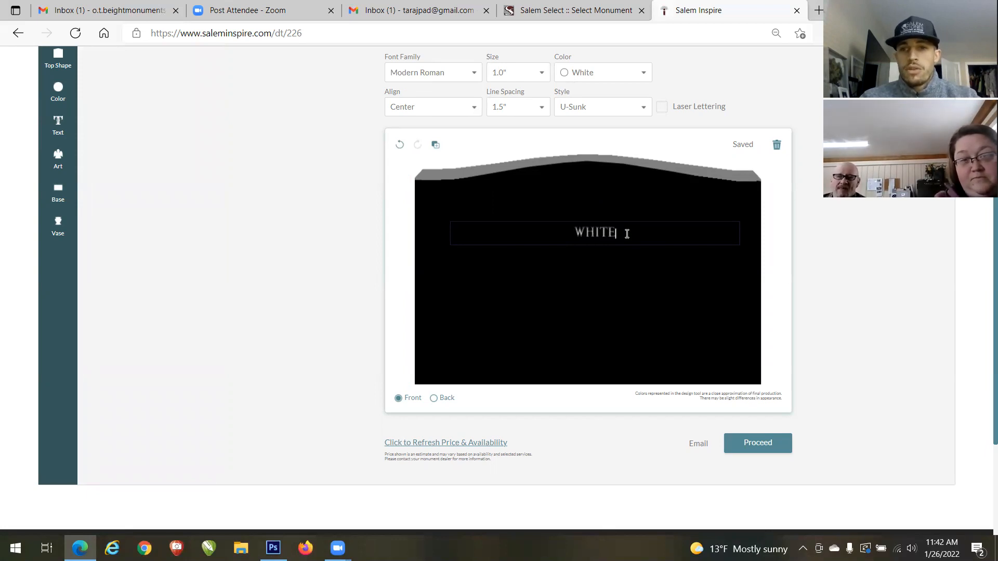
pyautogui.press('BackSpace')
pyautogui.press('BackSpace')
pyautogui.press('BackSpace')
pyautogui.press('BackSpace')
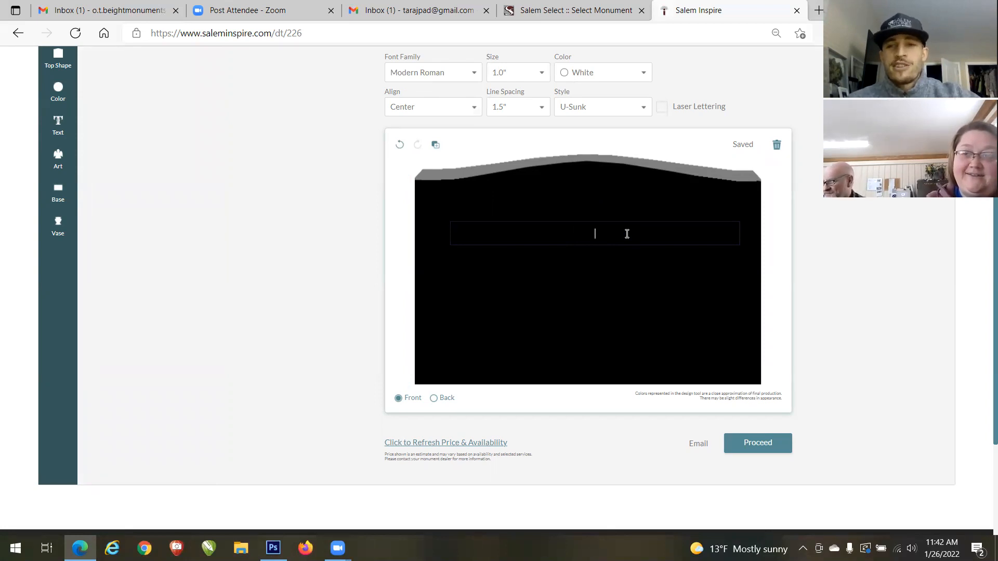
pyautogui.write('DOE')
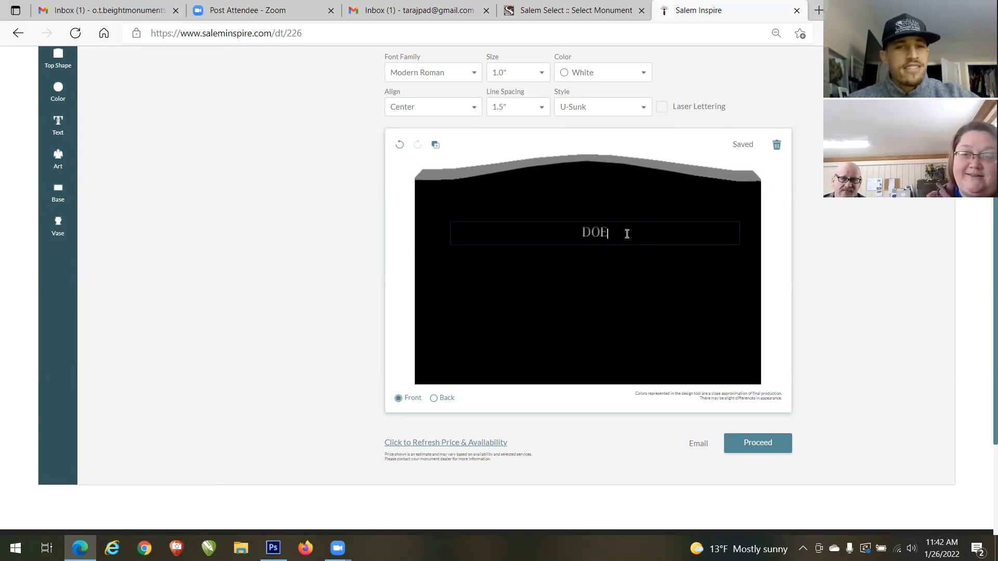
pyautogui.write("S''")
pyautogui.press('BackSpace')
pyautogui.press('BackSpace')
pyautogui.press('BackSpace')
pyautogui.press('BackSpace')
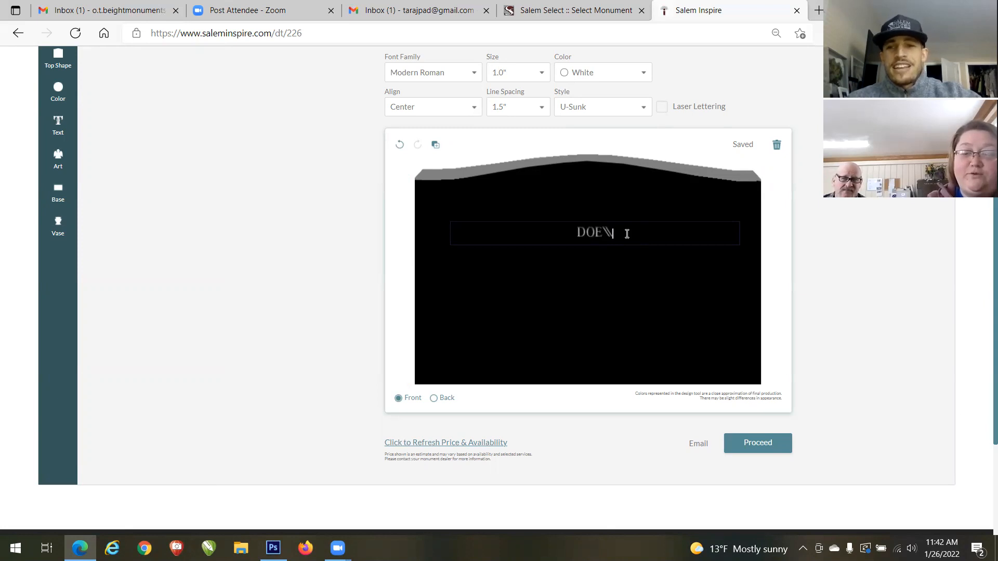
pyautogui.press('BackSpace')
pyautogui.press('BackSpace')
# Step: Enter a sample full name in the text line and set its font to Modern Roman Bold
pyautogui.write('JOHN DOE')
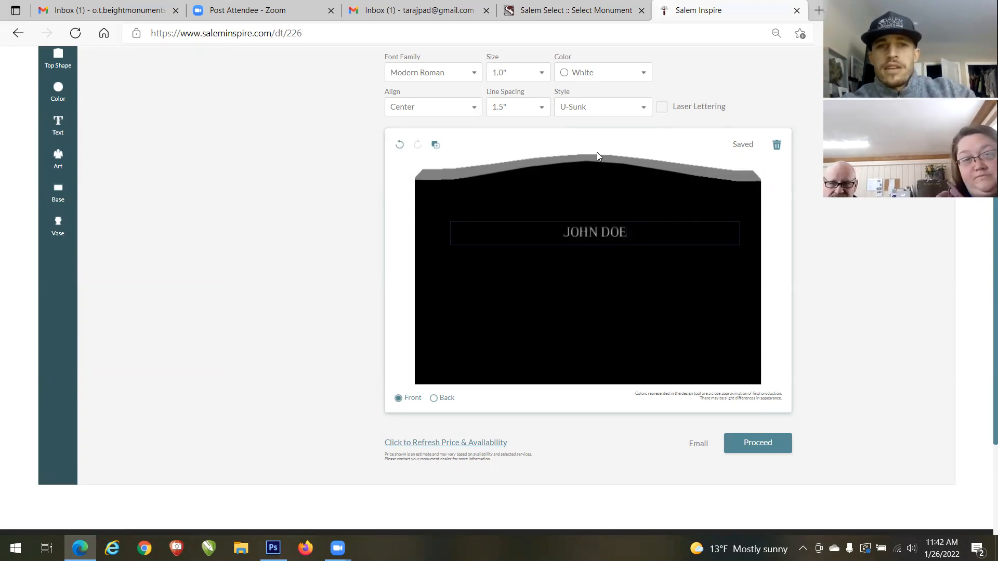
pyautogui.click(470, 76)
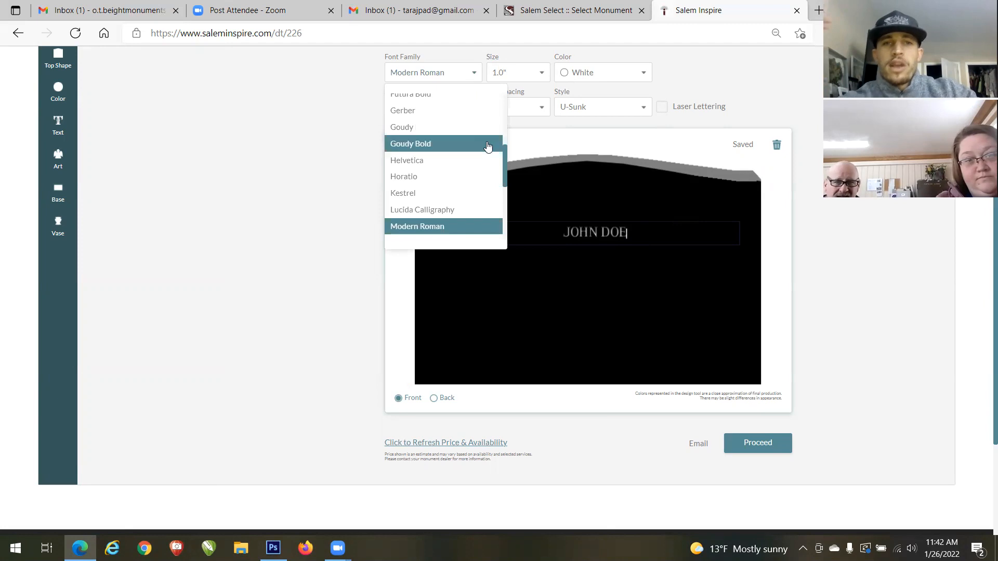
pyautogui.moveTo(505, 179); pyautogui.dragTo(503, 142)
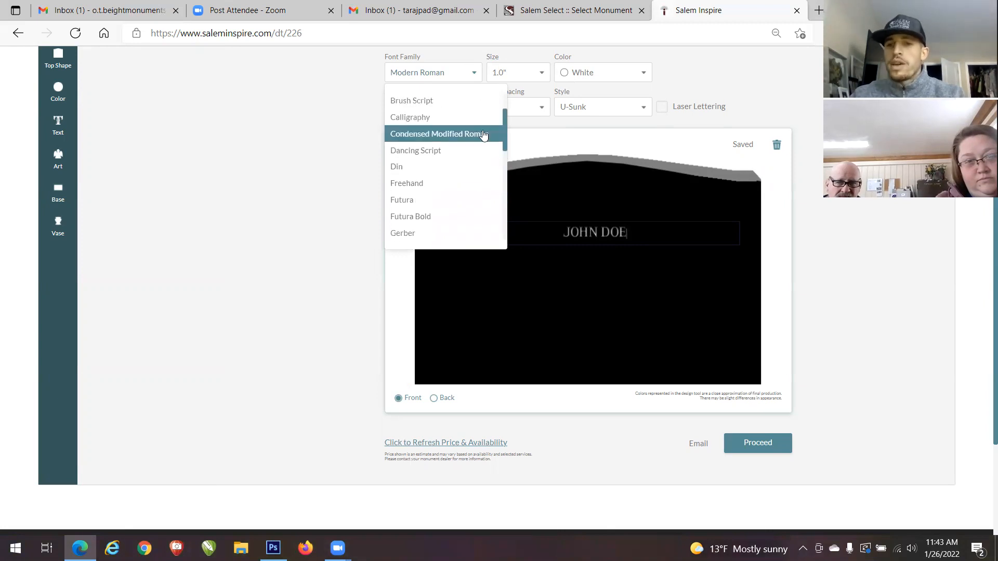
pyautogui.click(483, 131)
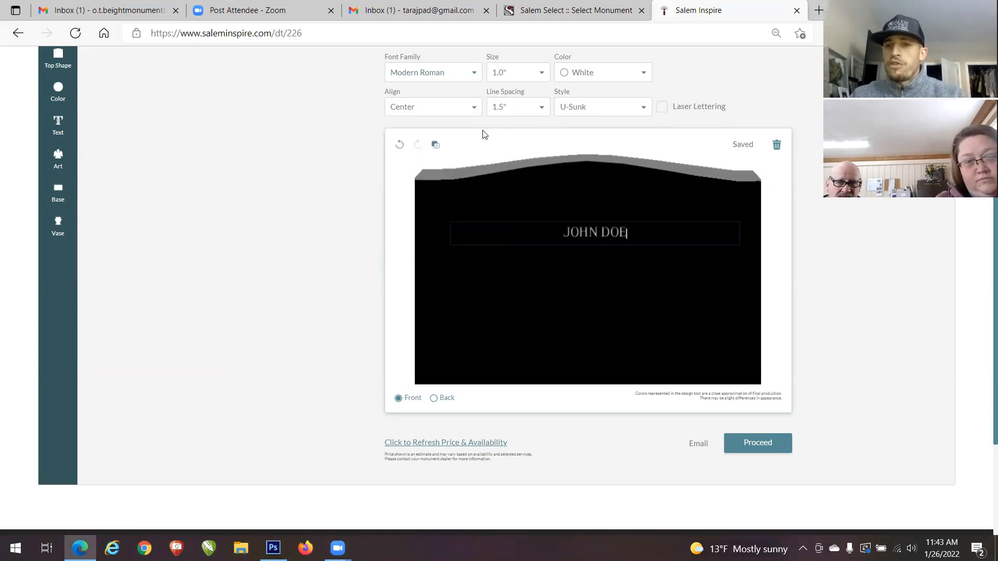
pyautogui.click(475, 72)
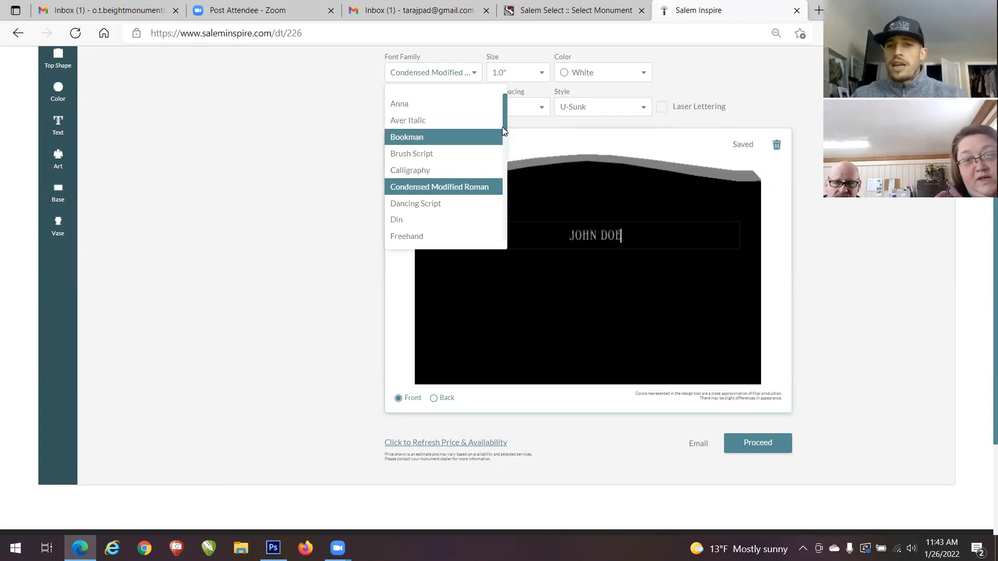
pyautogui.moveTo(504, 124); pyautogui.dragTo(495, 203)
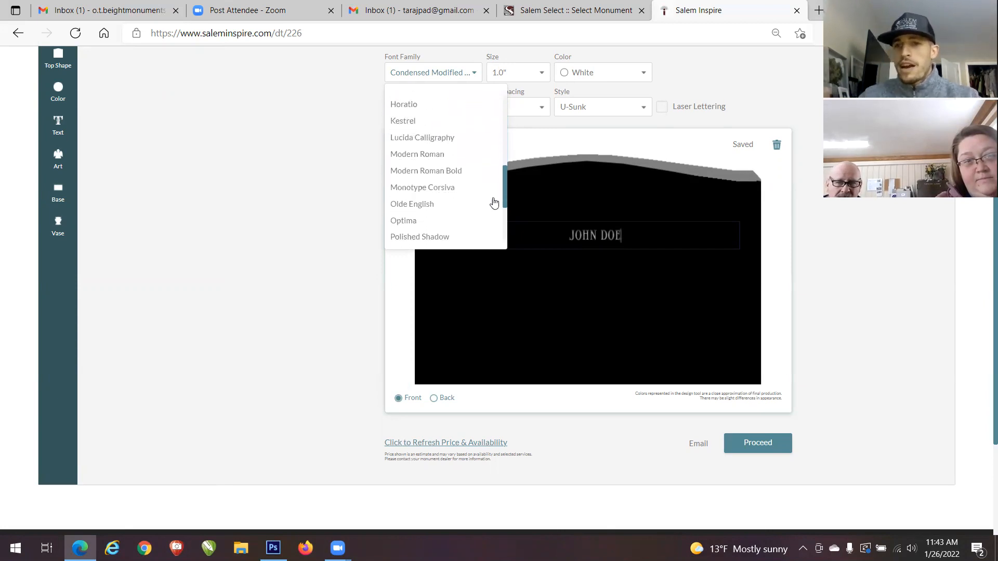
pyautogui.click(460, 171)
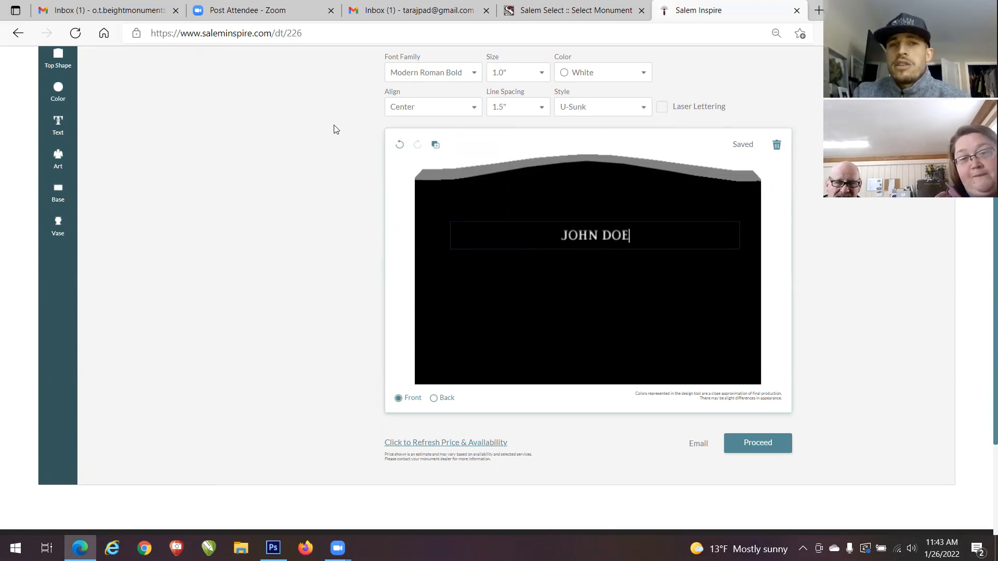
# Step: Set the name's lettering size to 3.0" and review the available text colors, keeping White
pyautogui.click(512, 79)
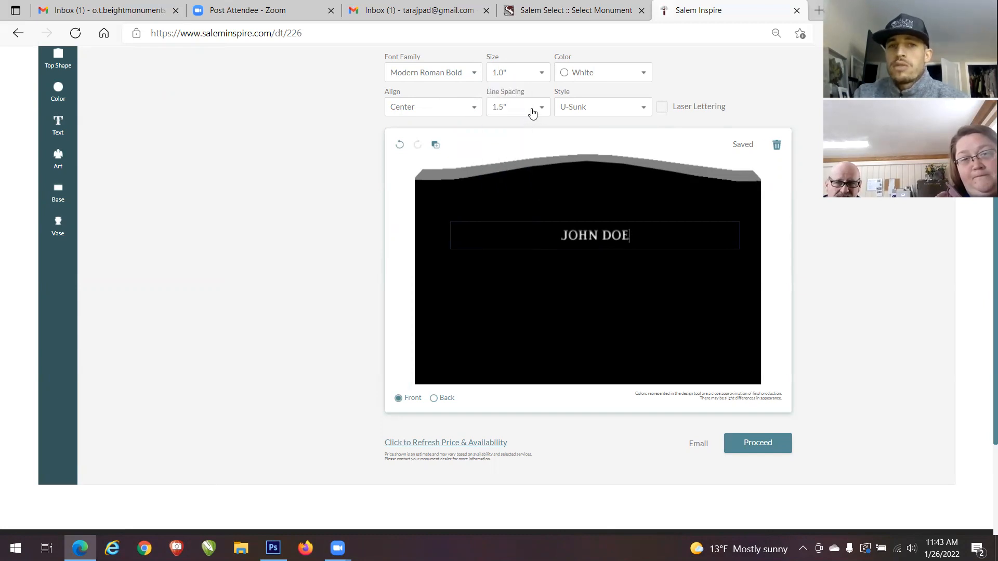
pyautogui.click(530, 80)
pyautogui.moveTo(527, 127); pyautogui.dragTo(526, 148)
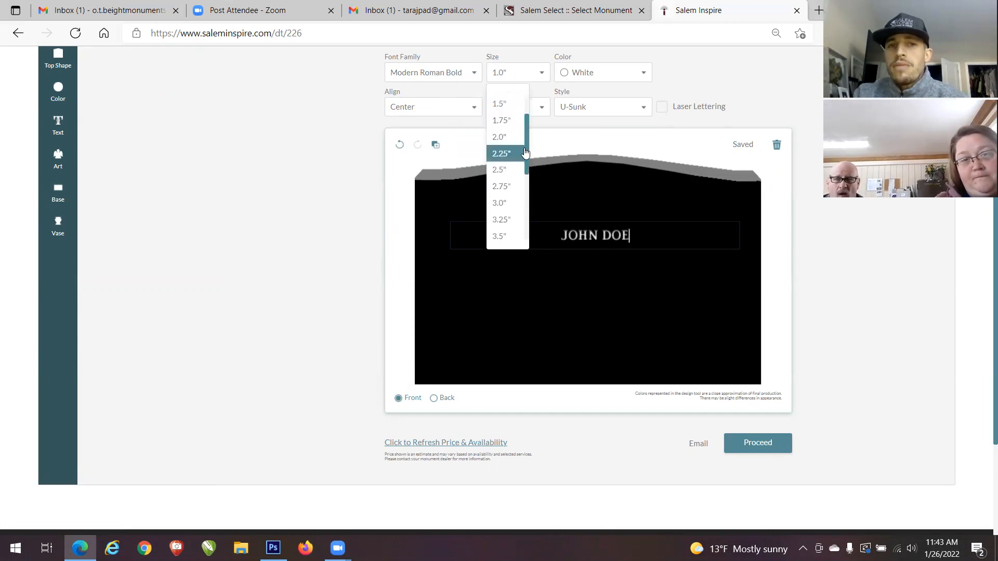
pyautogui.click(500, 203)
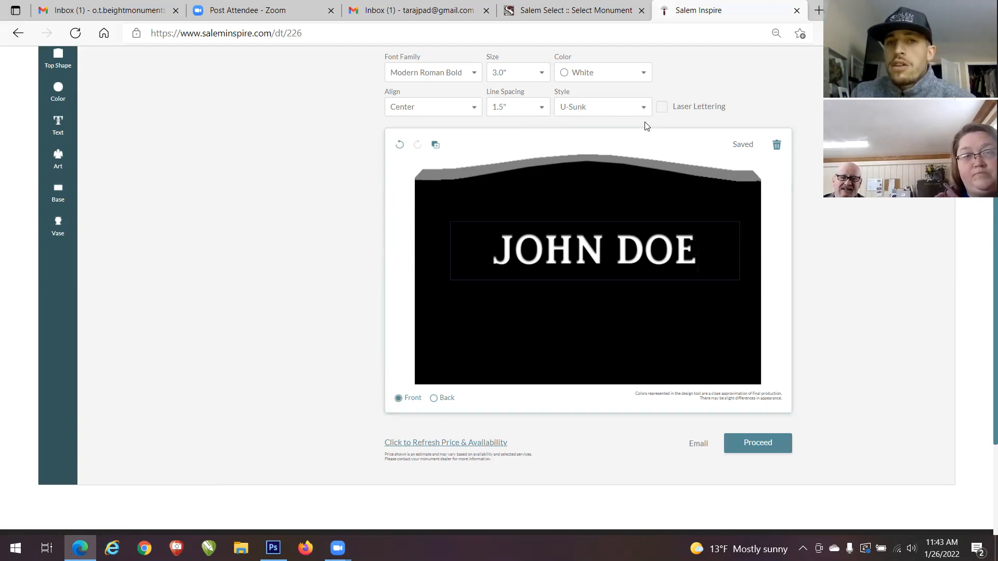
pyautogui.click(566, 79)
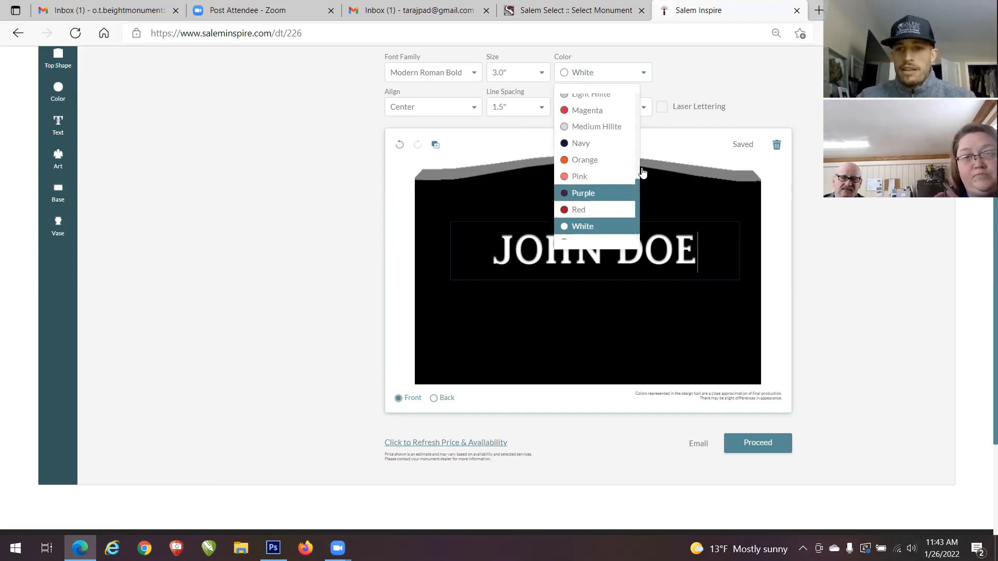
pyautogui.click(643, 139)
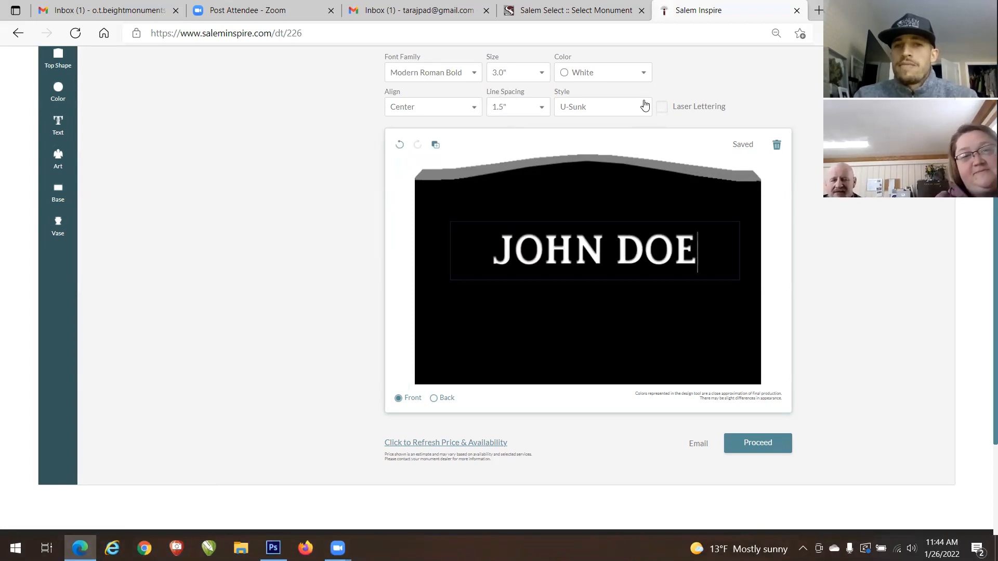
# Step: Try the Frosted Outline, Polished Outline and Deep Sunk styles on the name, returning it to U-Sunk
pyautogui.click(571, 110)
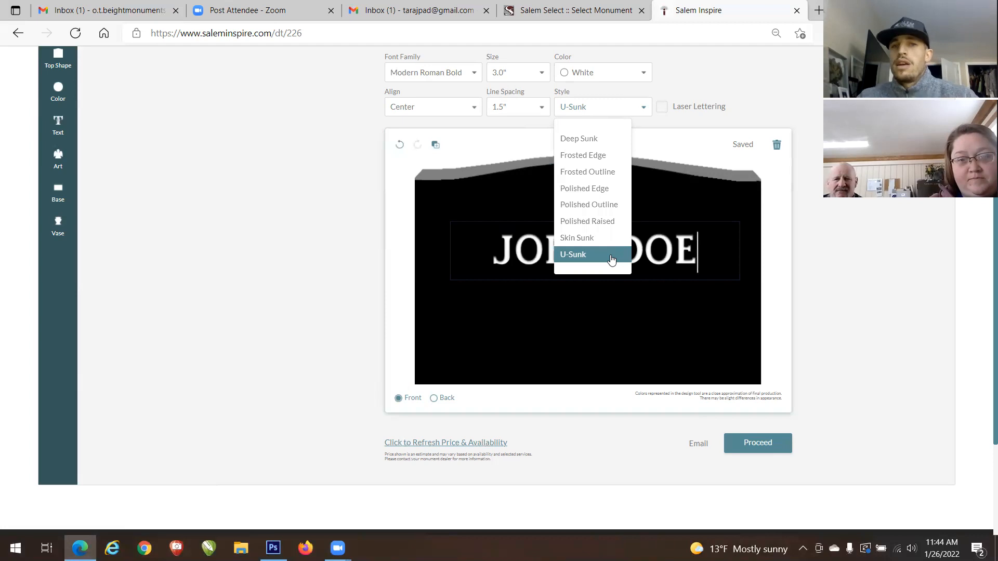
pyautogui.click(621, 172)
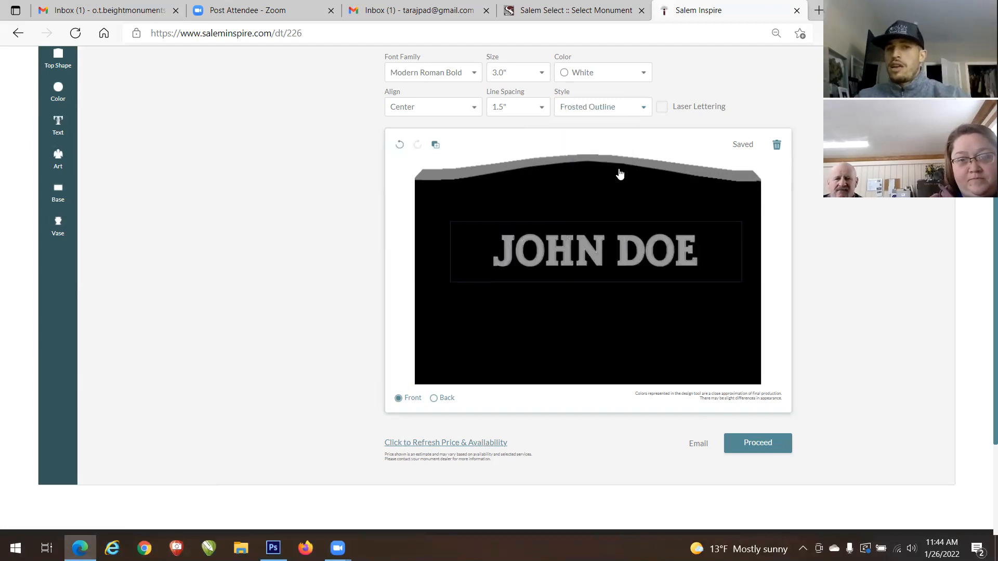
pyautogui.click(639, 111)
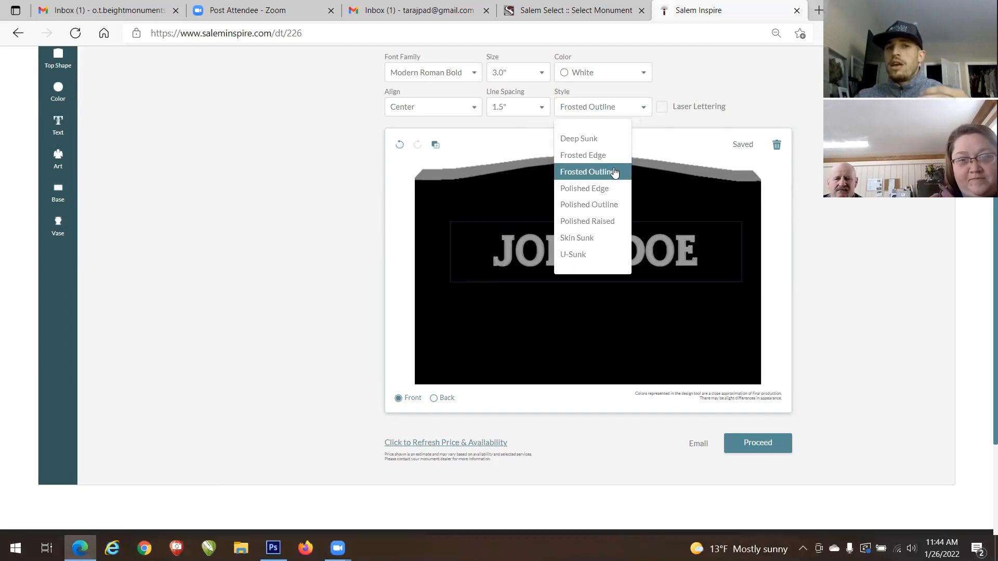
pyautogui.click(602, 204)
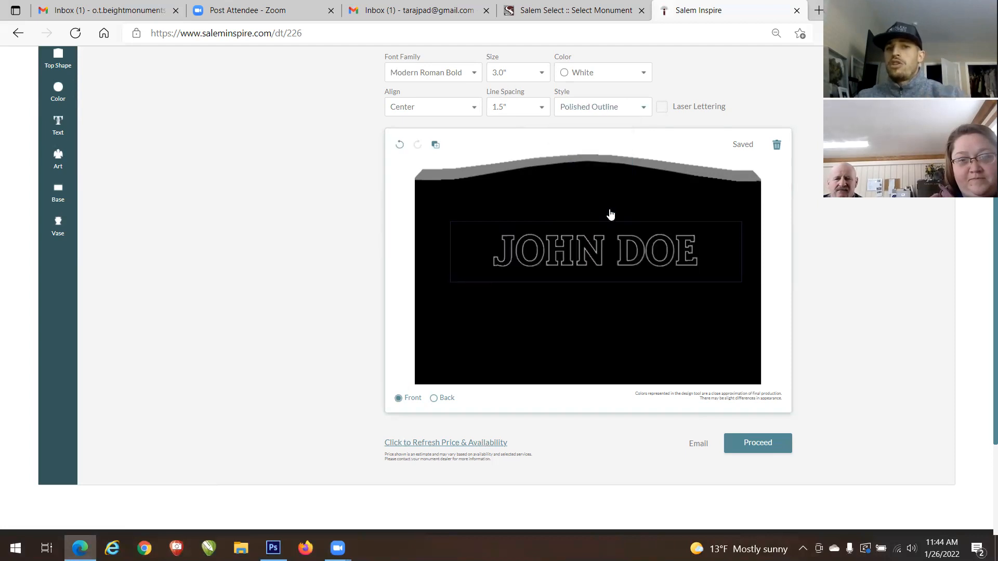
pyautogui.click(644, 109)
pyautogui.click(599, 253)
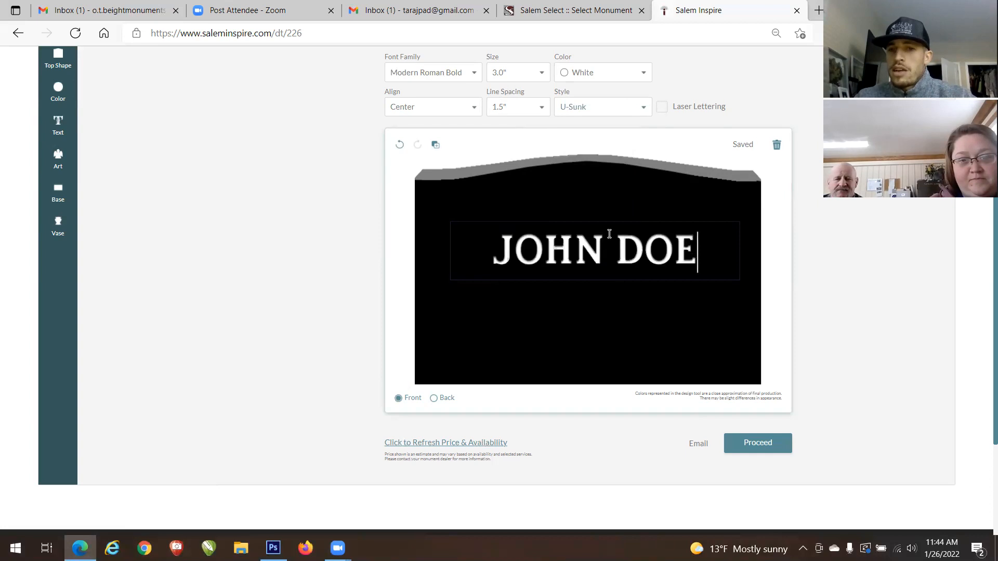
pyautogui.click(645, 106)
pyautogui.click(611, 139)
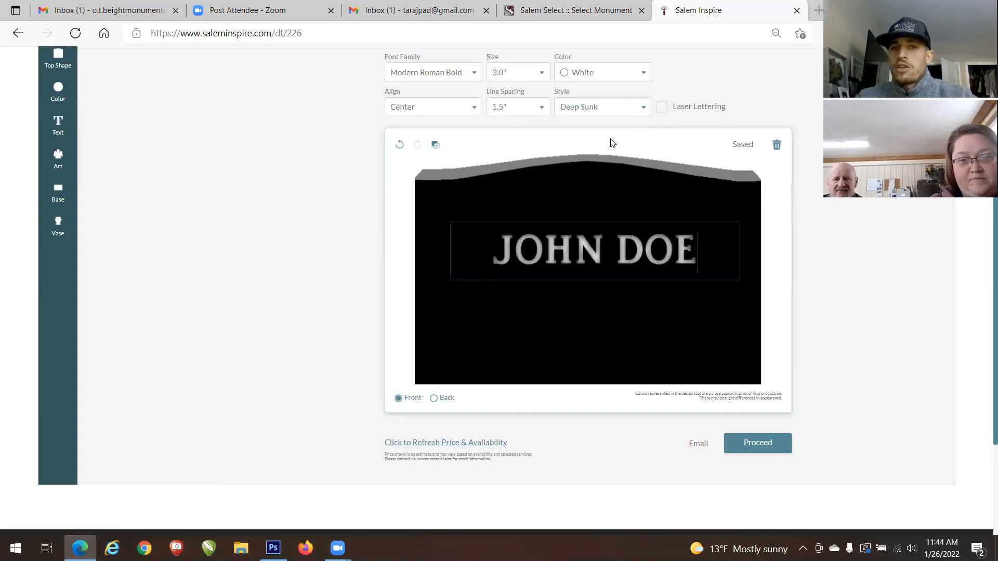
pyautogui.click(643, 108)
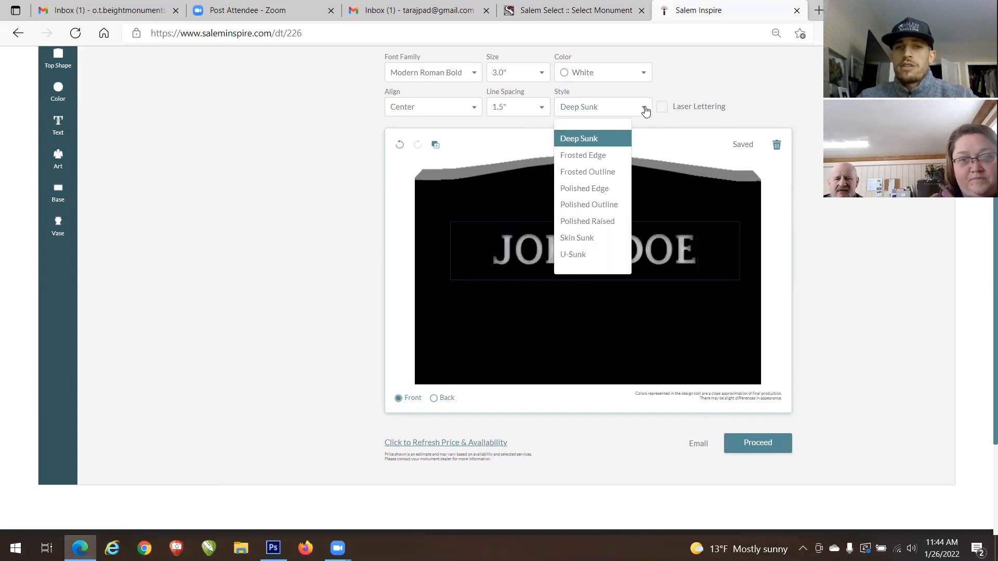
pyautogui.click(595, 254)
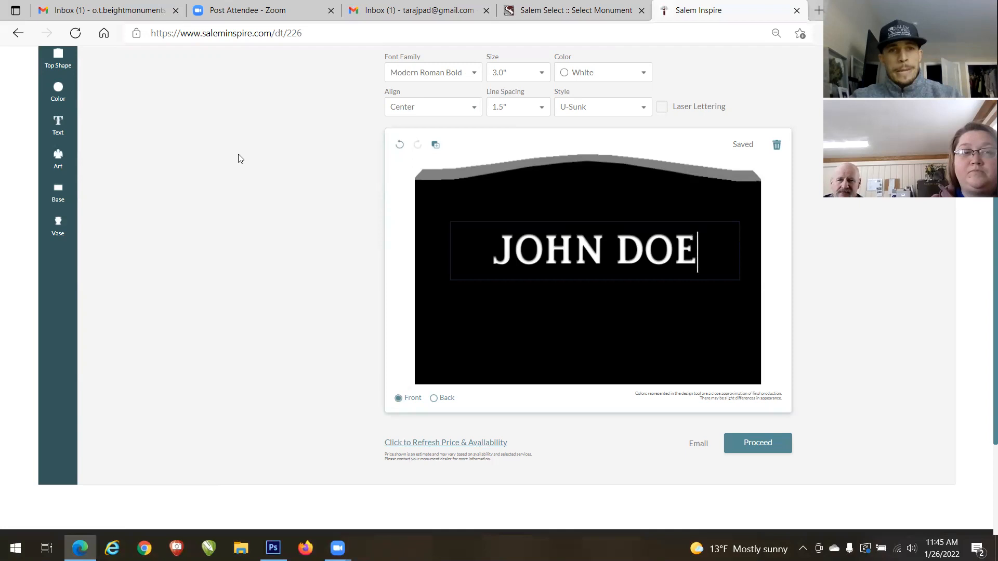
# Step: Open the Family Names collection under Panels in the flat-carved art library
pyautogui.click(61, 164)
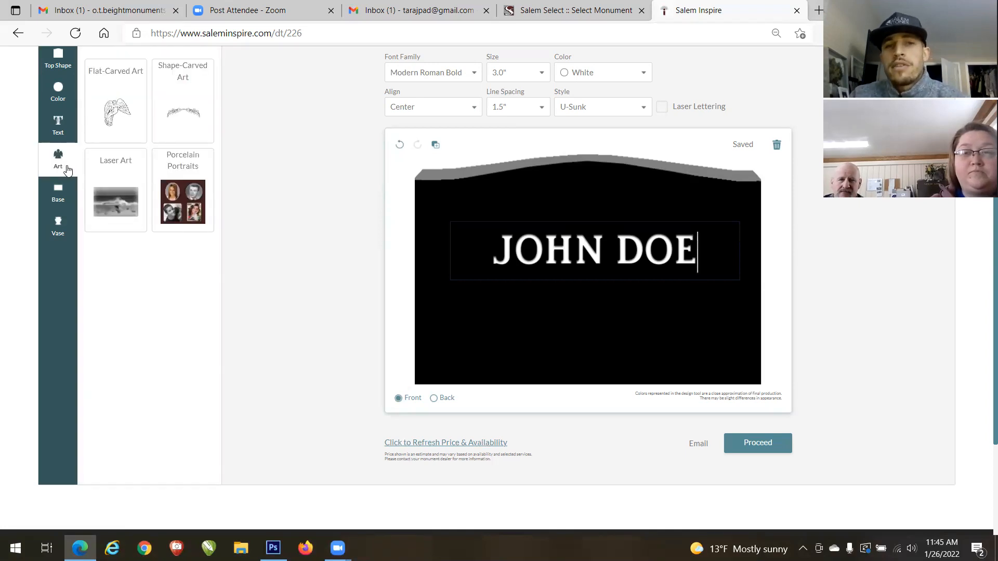
pyautogui.click(472, 221)
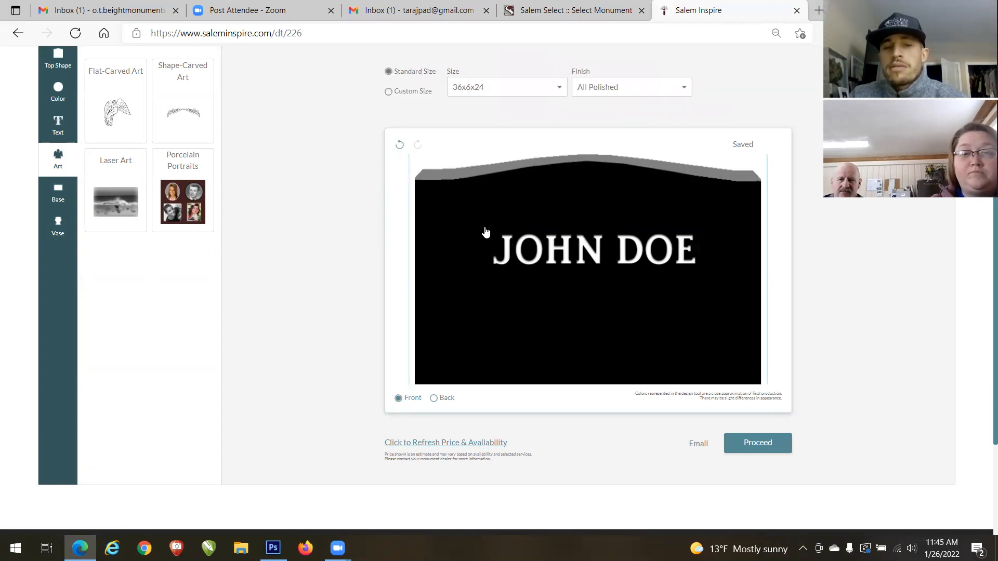
pyautogui.click(549, 250)
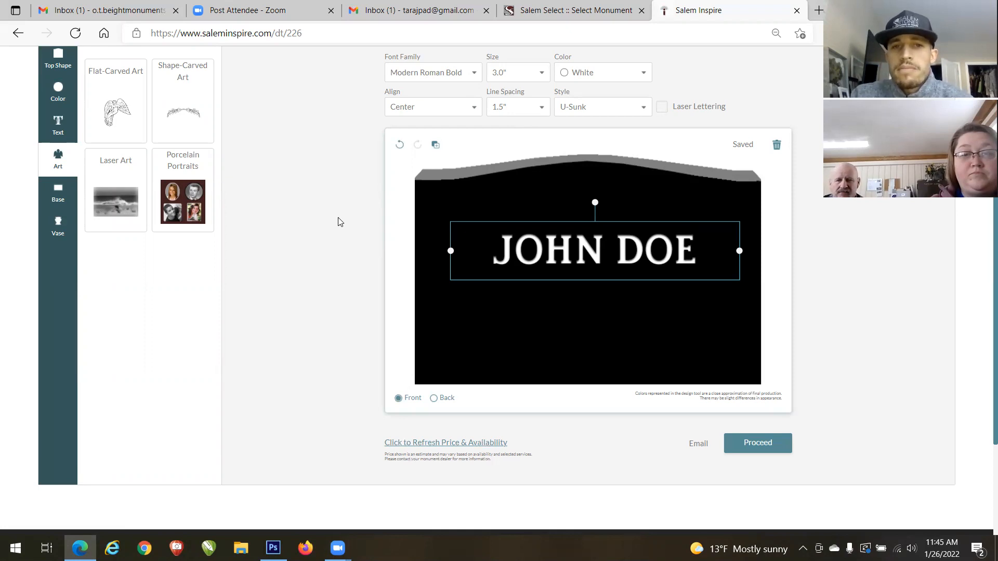
pyautogui.click(589, 159)
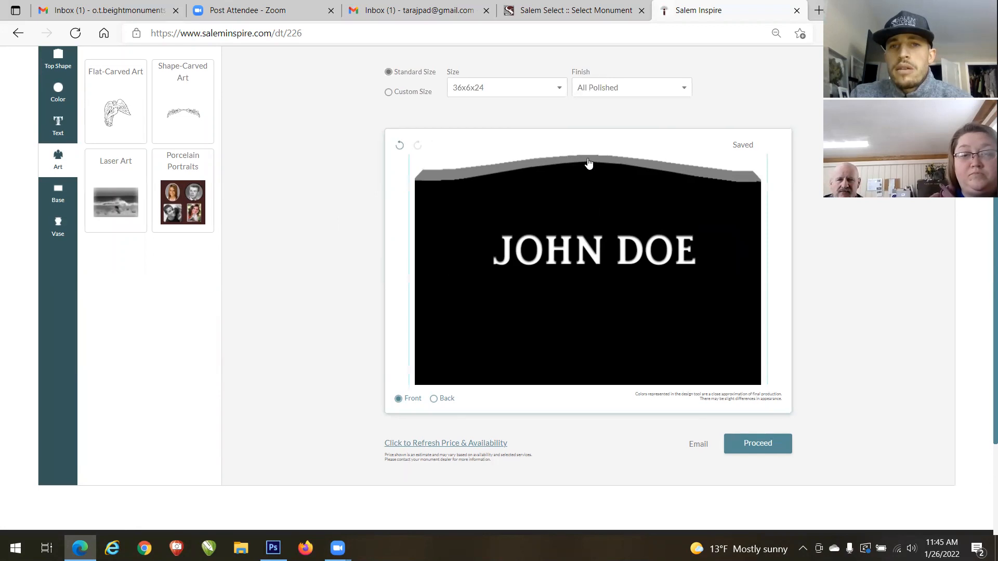
pyautogui.scroll(2, 588, 164)
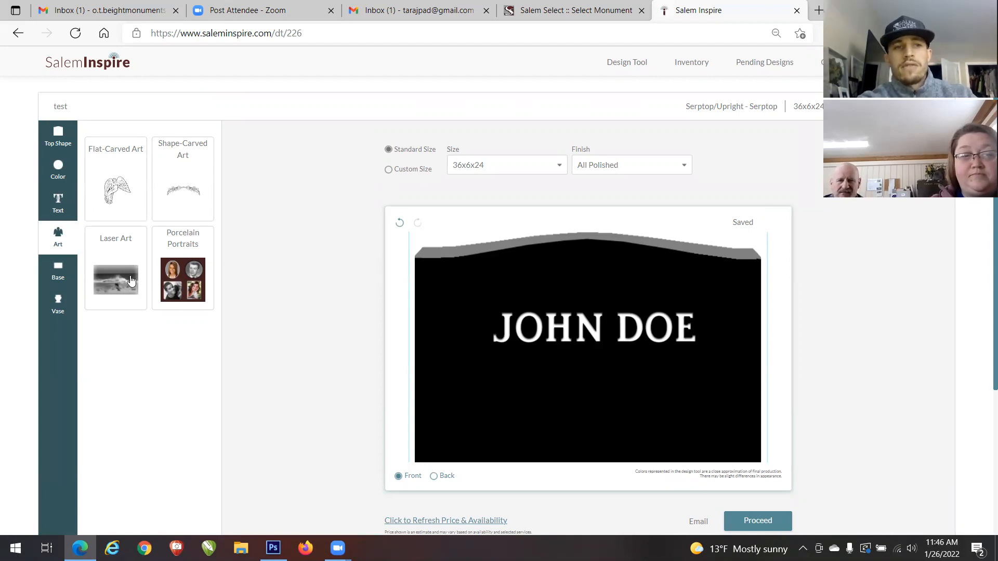
pyautogui.click(128, 195)
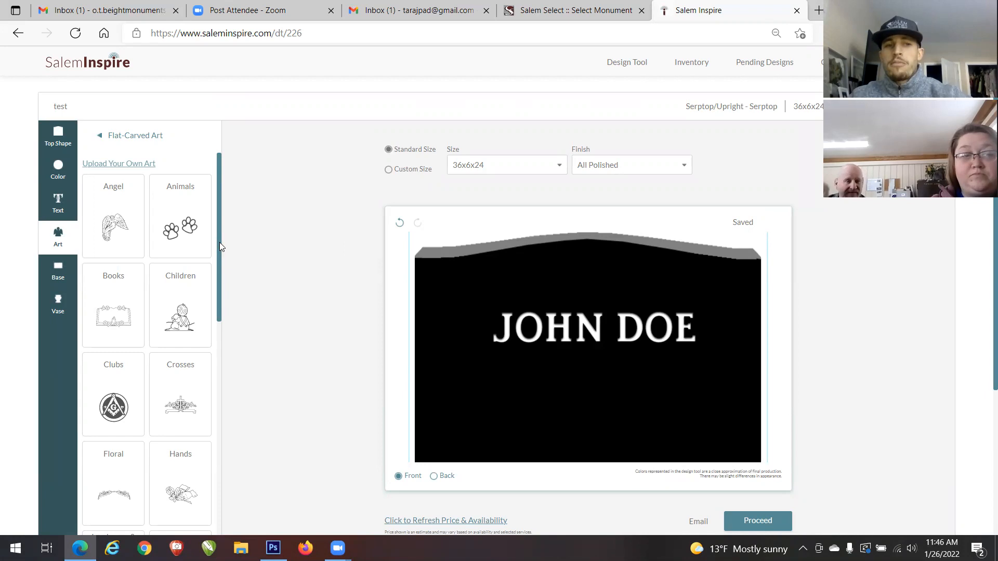
pyautogui.moveTo(216, 262); pyautogui.dragTo(208, 428)
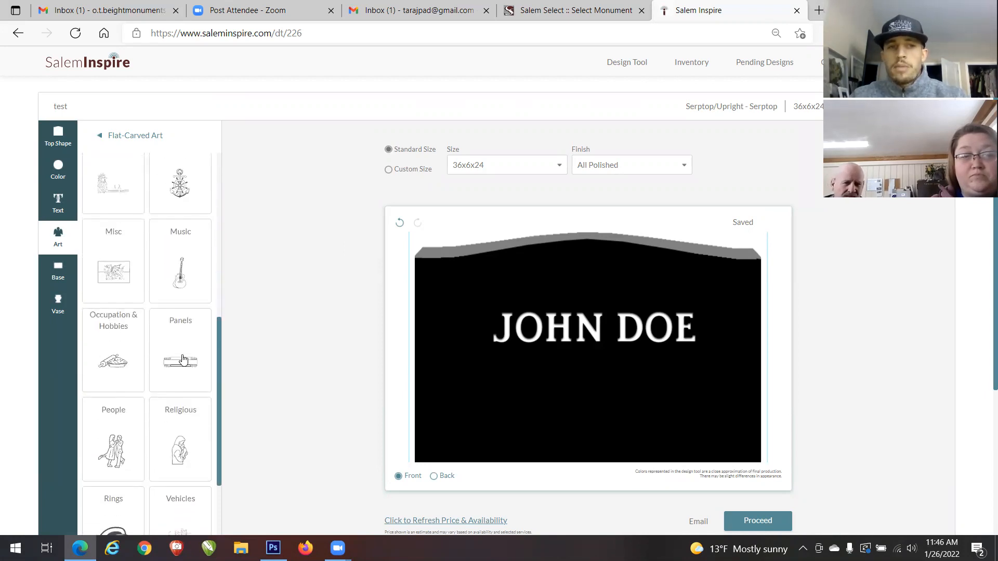
pyautogui.click(188, 371)
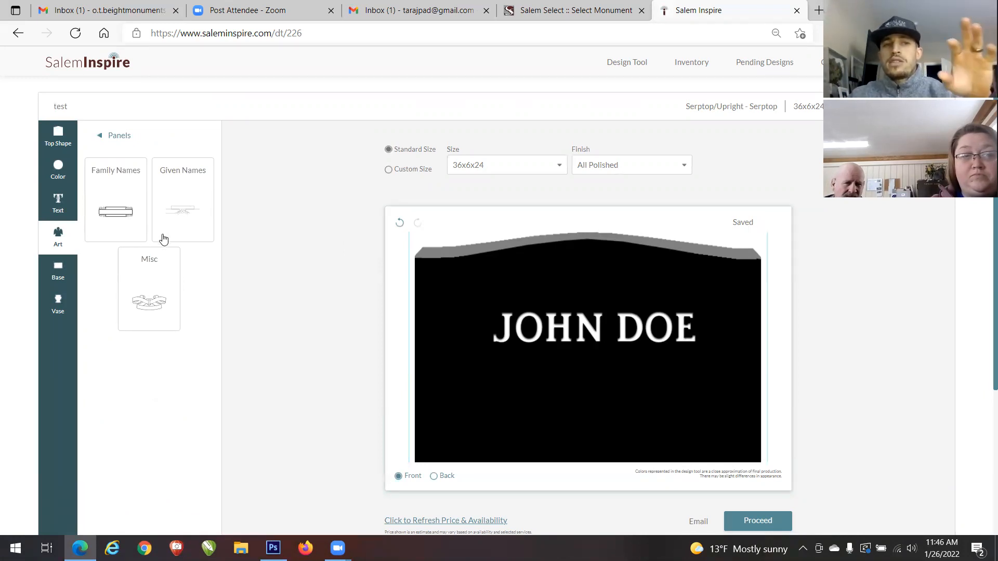
pyautogui.click(127, 204)
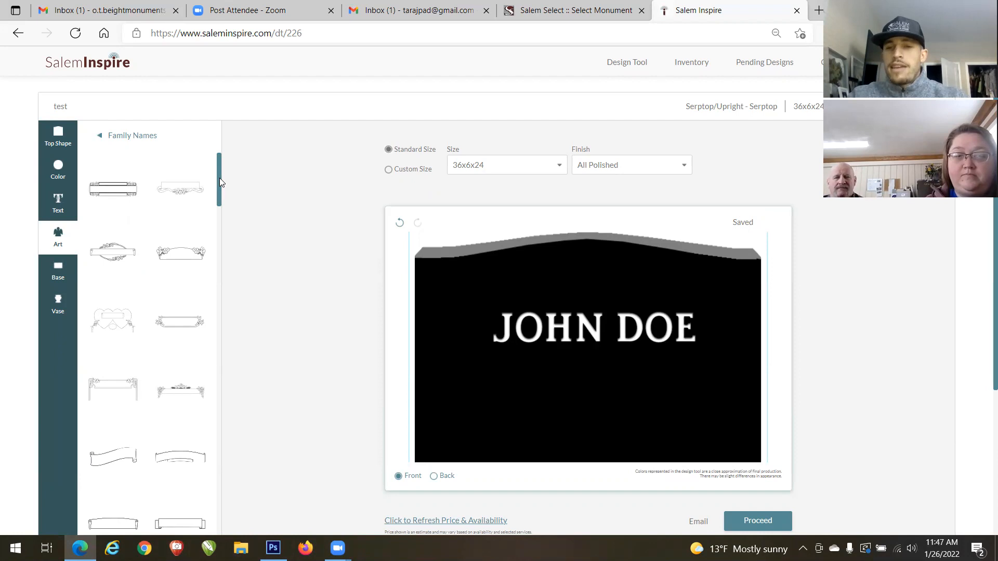
# Step: Try the family-name panel with side posts, delete it, and add the rectangular panel with floral corners instead
pyautogui.click(108, 393)
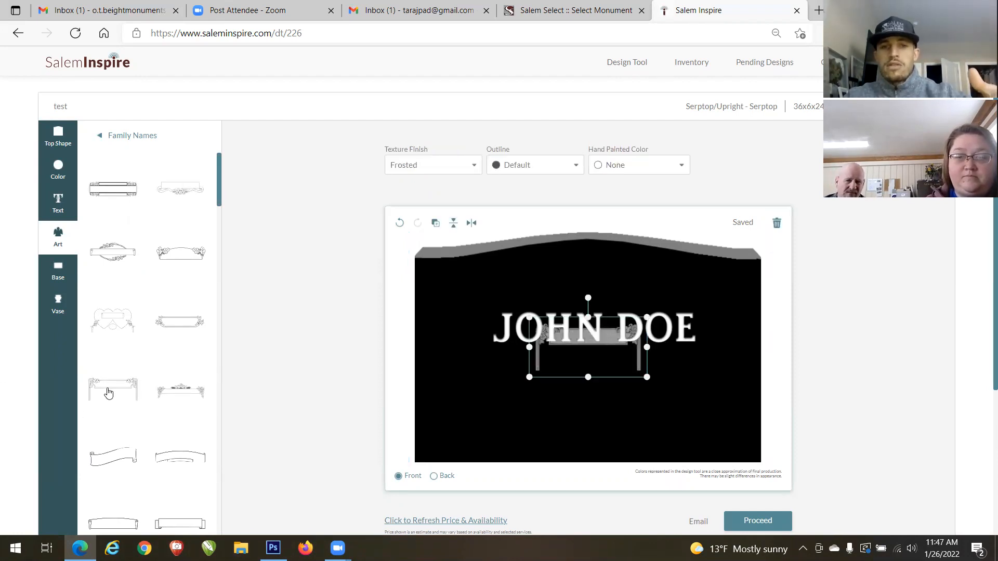
pyautogui.press('Delete')
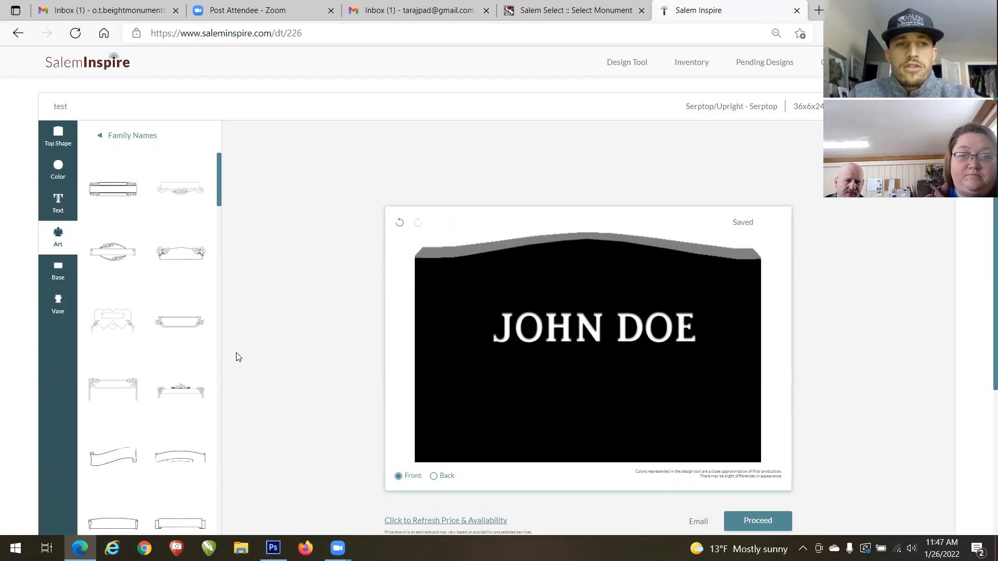
pyautogui.click(109, 191)
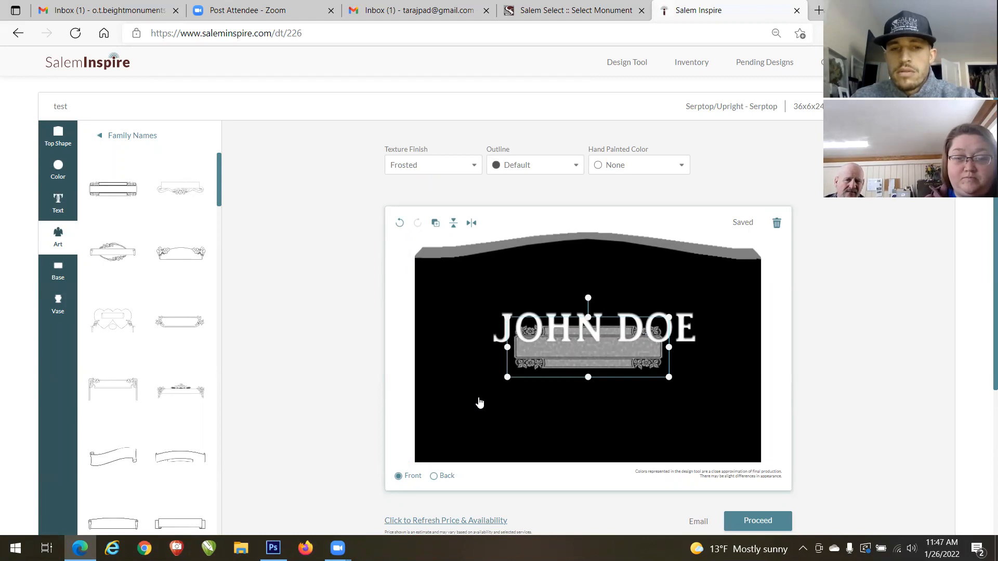
# Step: Enlarge the floral-cornered panel to frame the name, position it behind the lettering and center the name within it
pyautogui.moveTo(479, 403); pyautogui.dragTo(437, 440)
pyautogui.moveTo(479, 403); pyautogui.dragTo(587, 339)
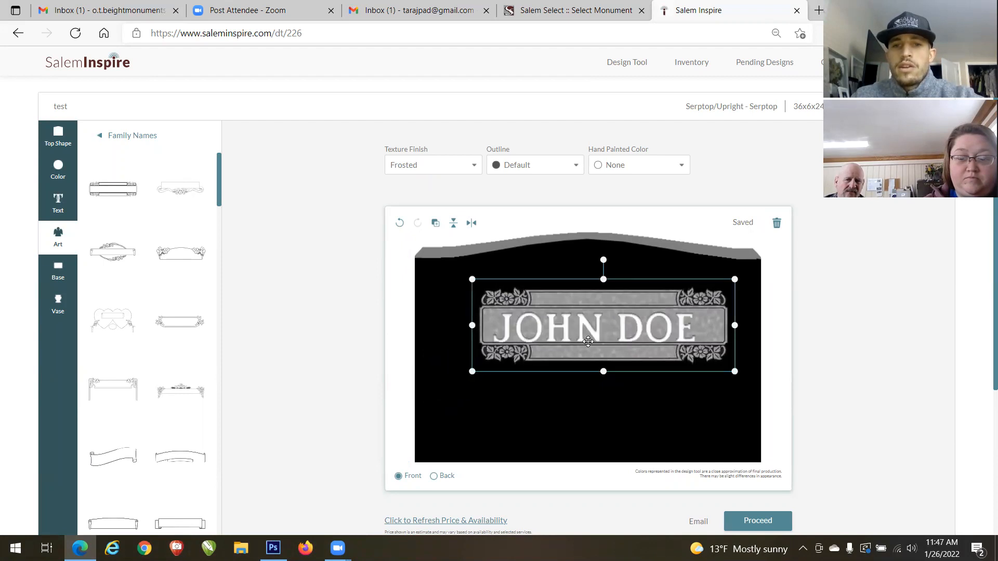
pyautogui.moveTo(597, 352); pyautogui.dragTo(604, 352)
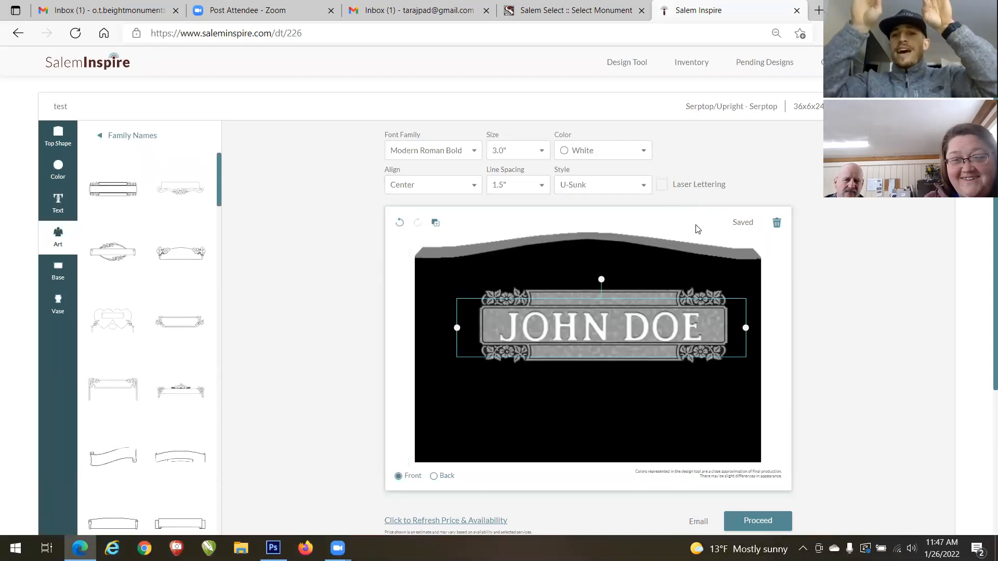
pyautogui.click(646, 245)
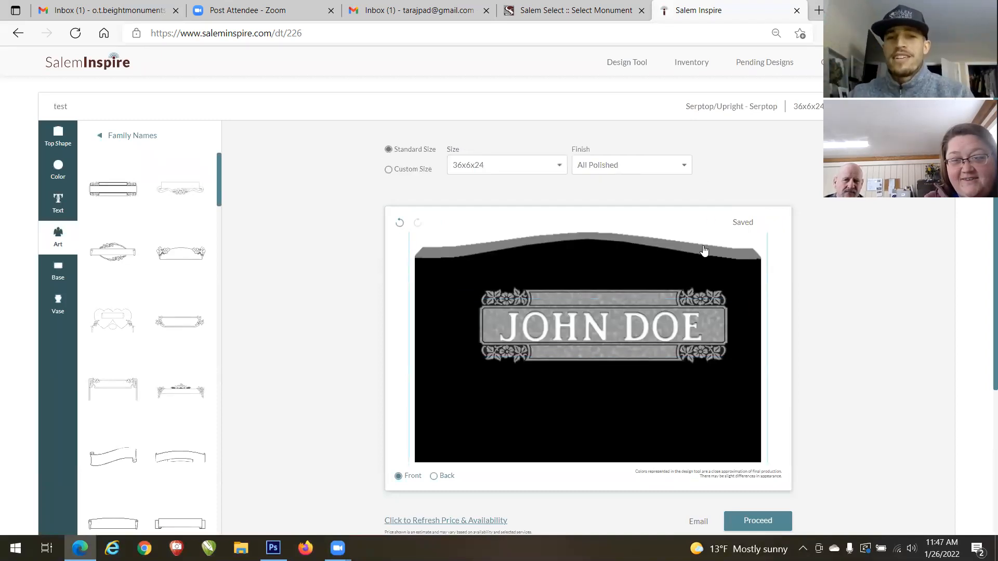
pyautogui.click(639, 329)
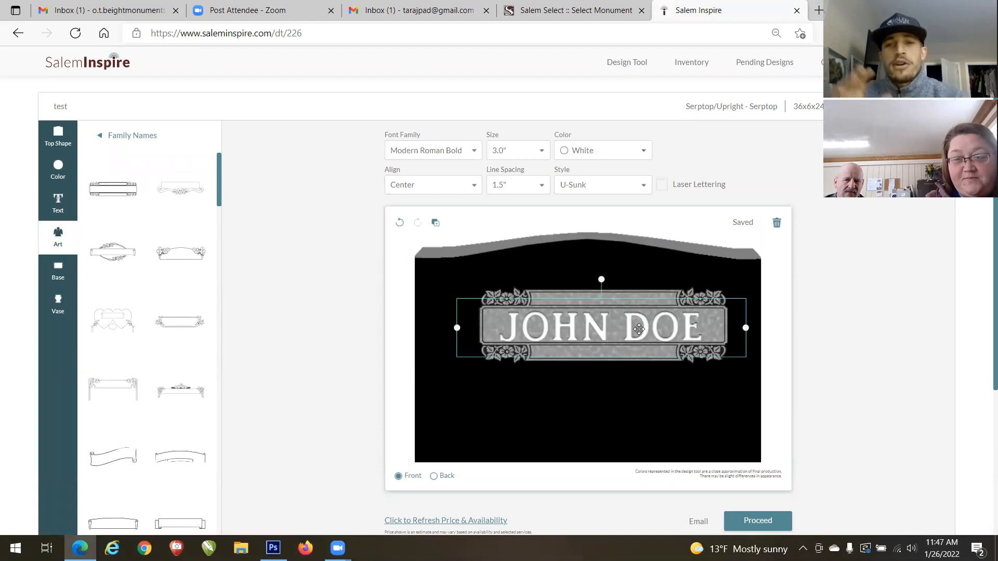
pyautogui.scroll(-1, 638, 329)
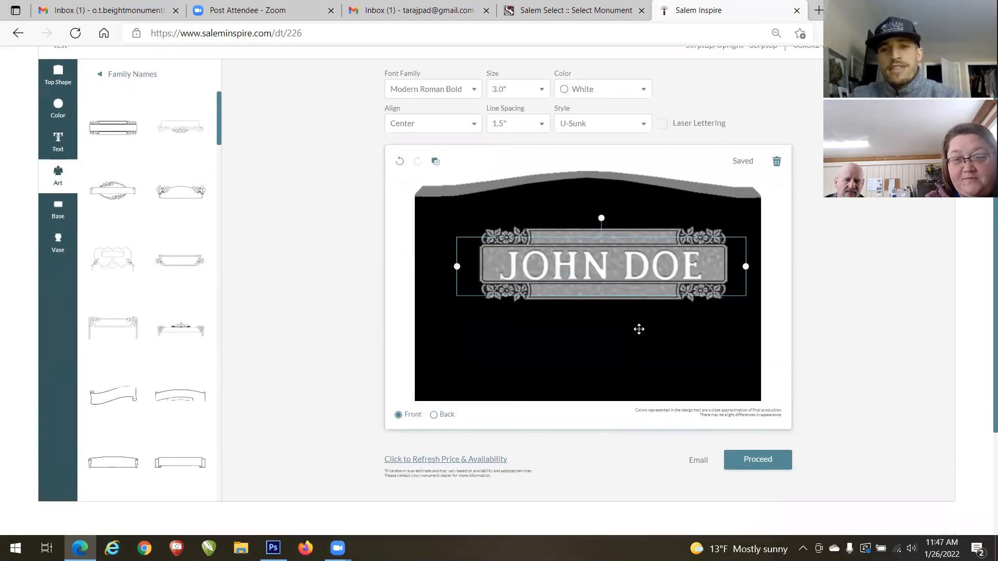
pyautogui.click(628, 266)
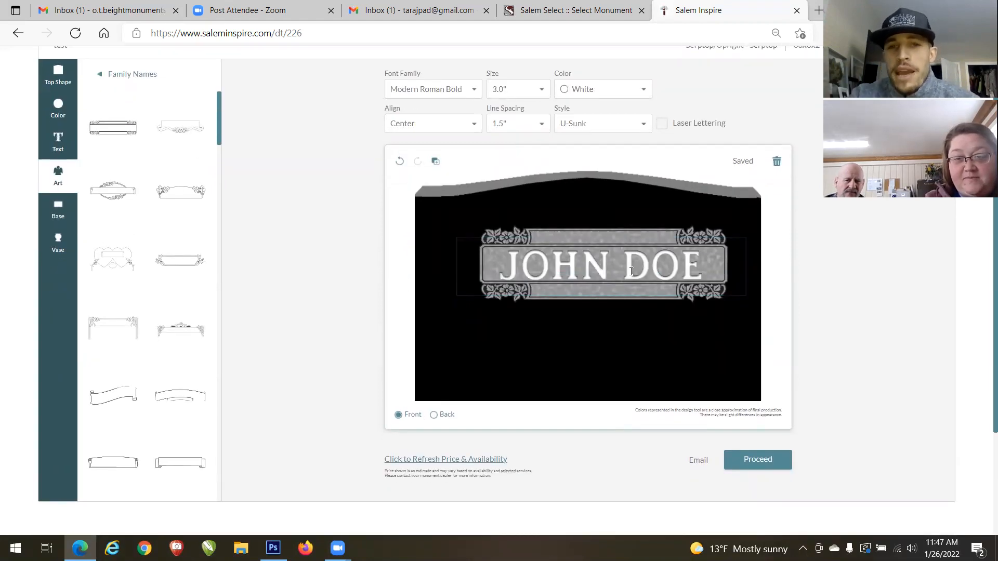
# Step: Try the Polished texture finish on the floral-cornered panel and return it to Frosted
pyautogui.click(574, 296)
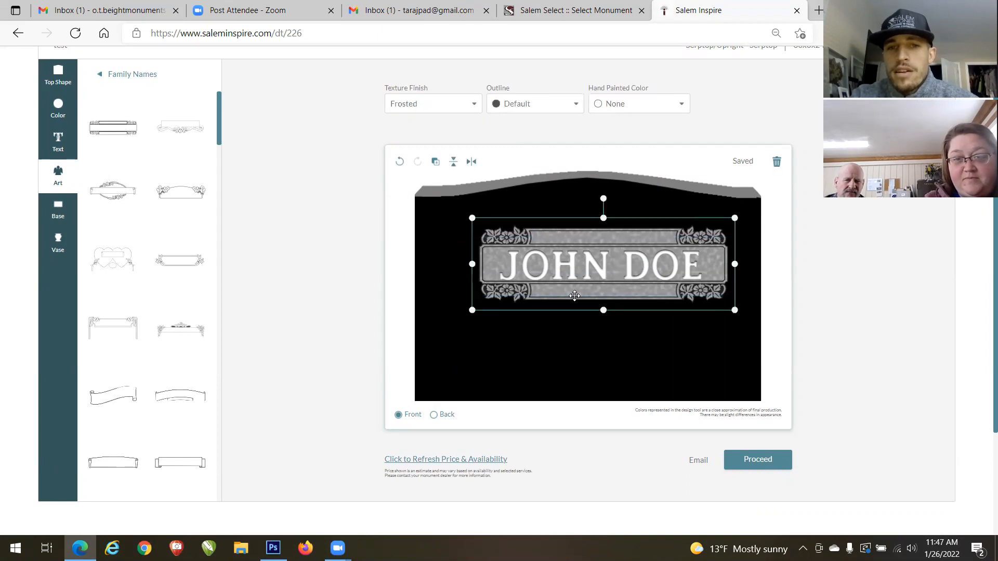
pyautogui.scroll(-3, 575, 296)
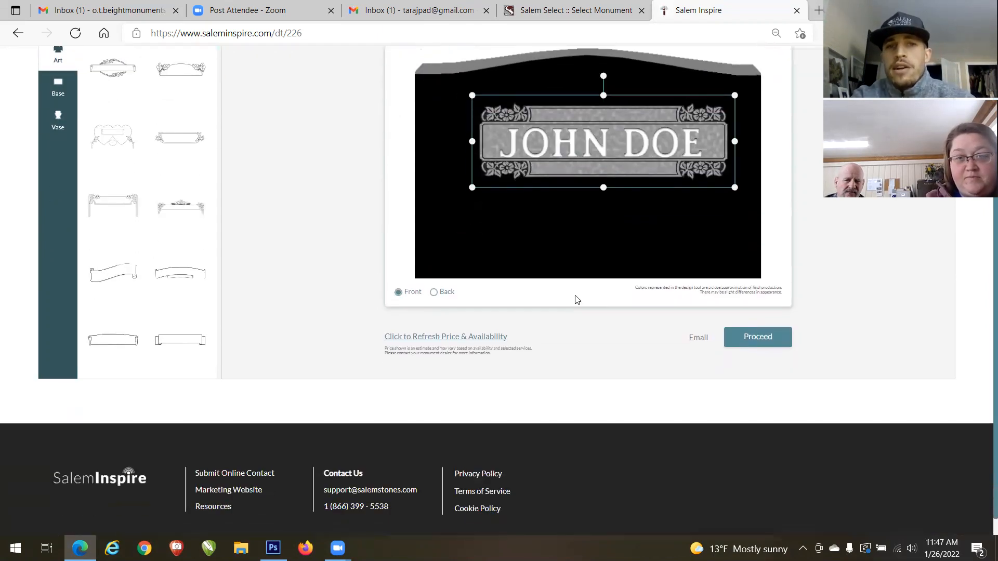
pyautogui.scroll(3, 574, 295)
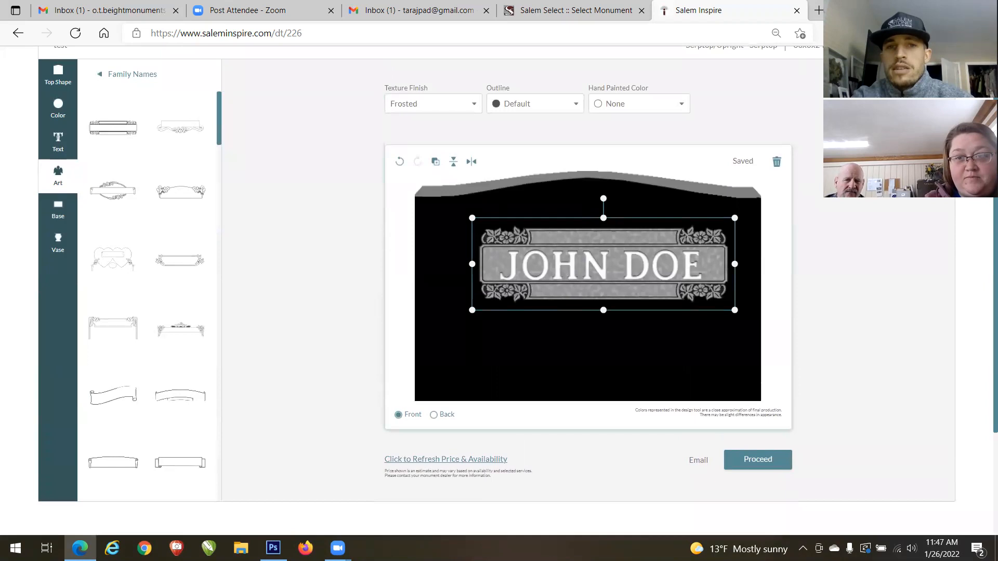
pyautogui.scroll(1, 499, 291)
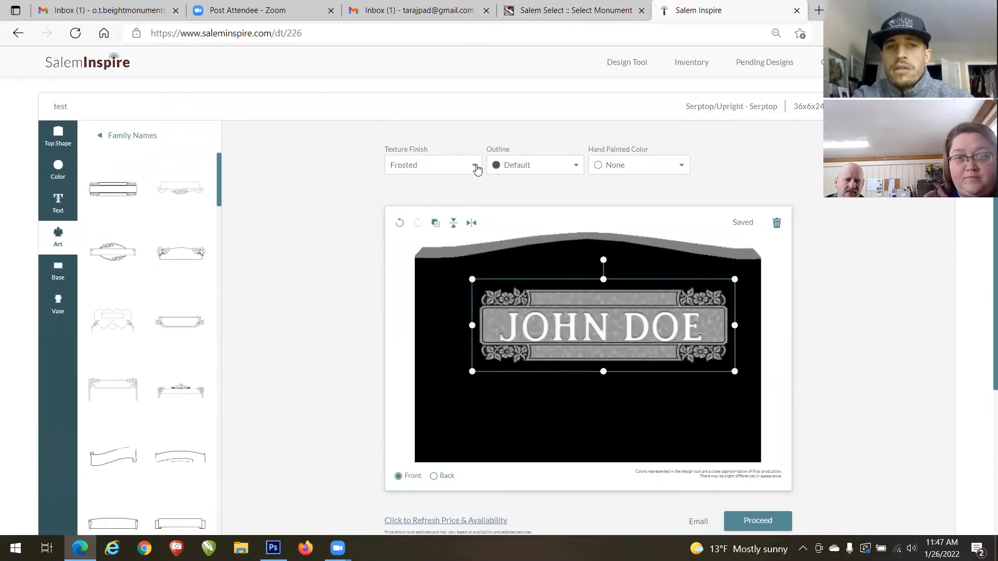
pyautogui.click(476, 166)
pyautogui.click(410, 214)
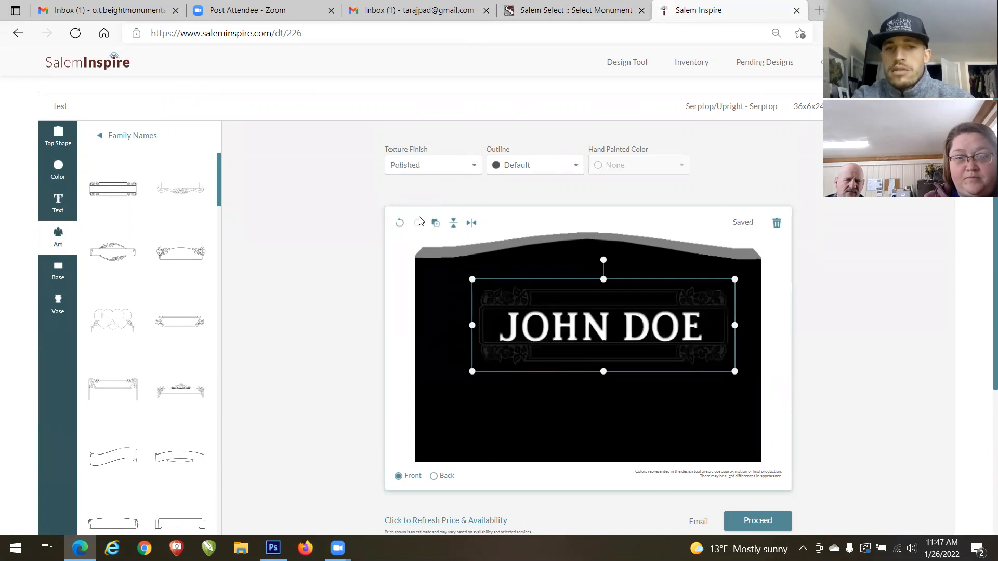
pyautogui.click(469, 167)
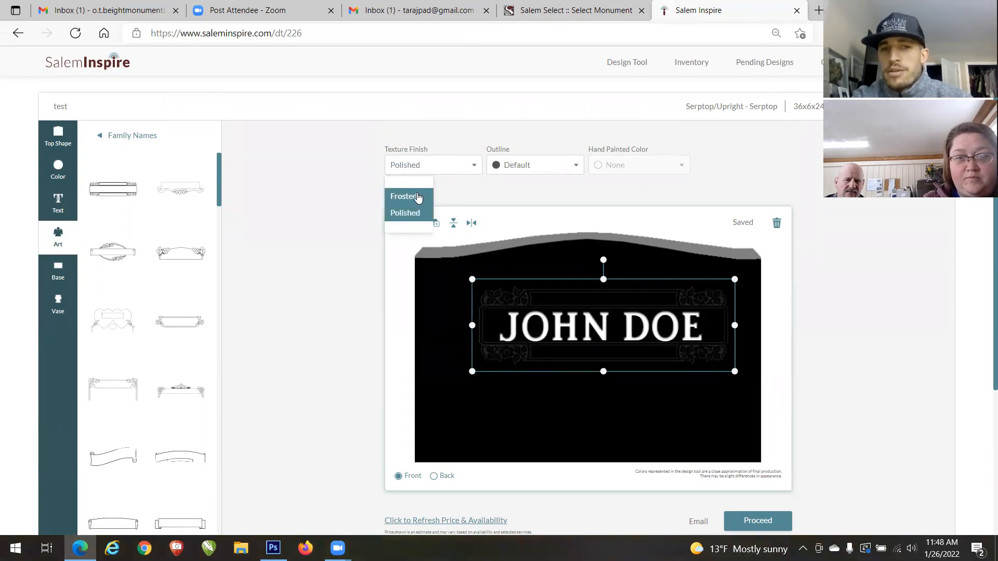
pyautogui.click(421, 196)
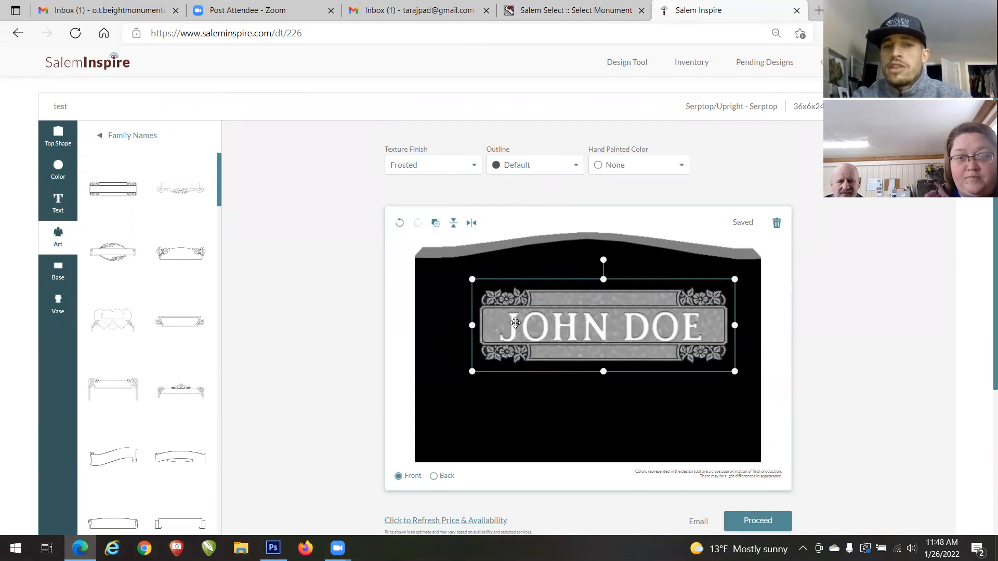
# Step: Set the floral-cornered panel's outline color to Blue Green
pyautogui.click(515, 322)
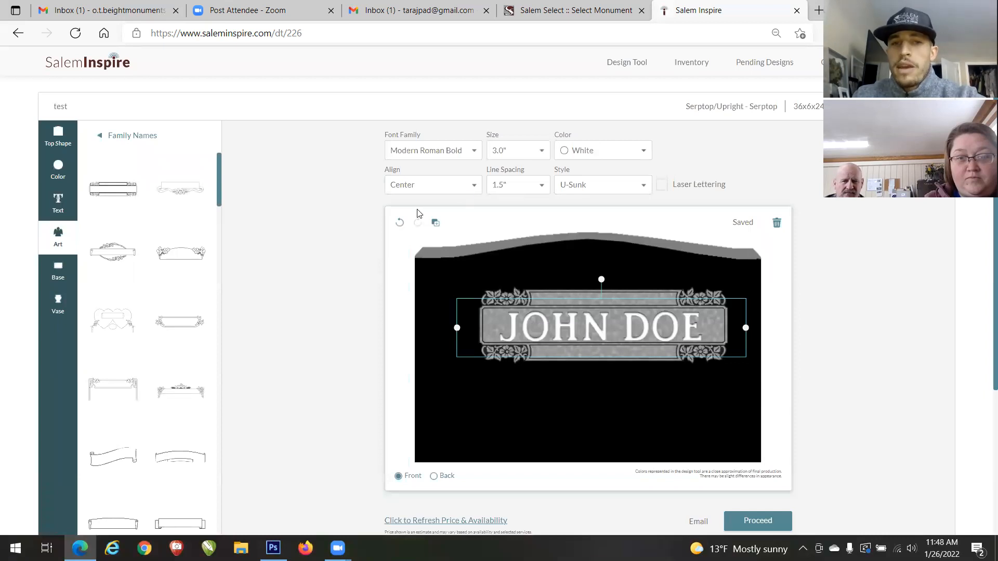
pyautogui.click(554, 295)
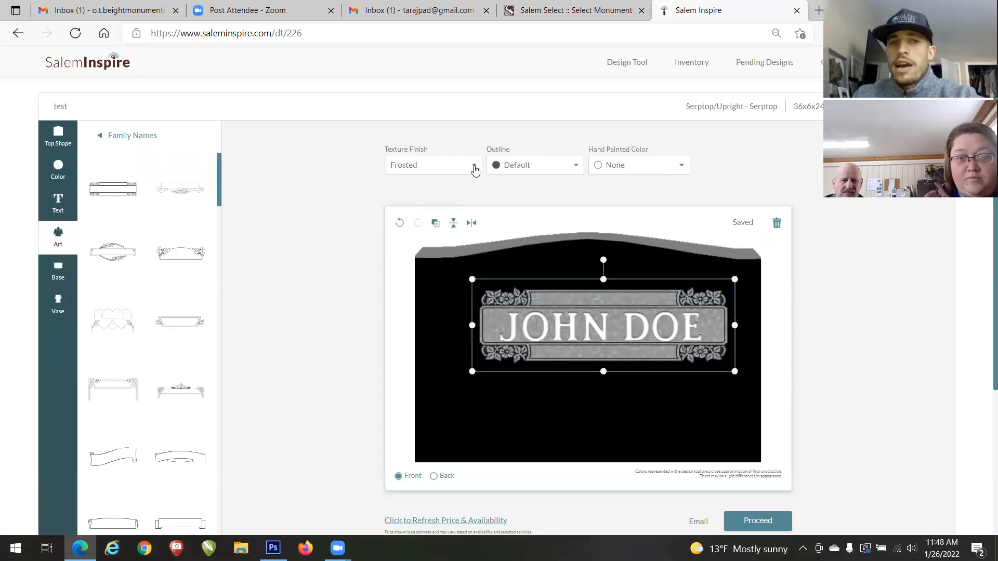
pyautogui.click(511, 175)
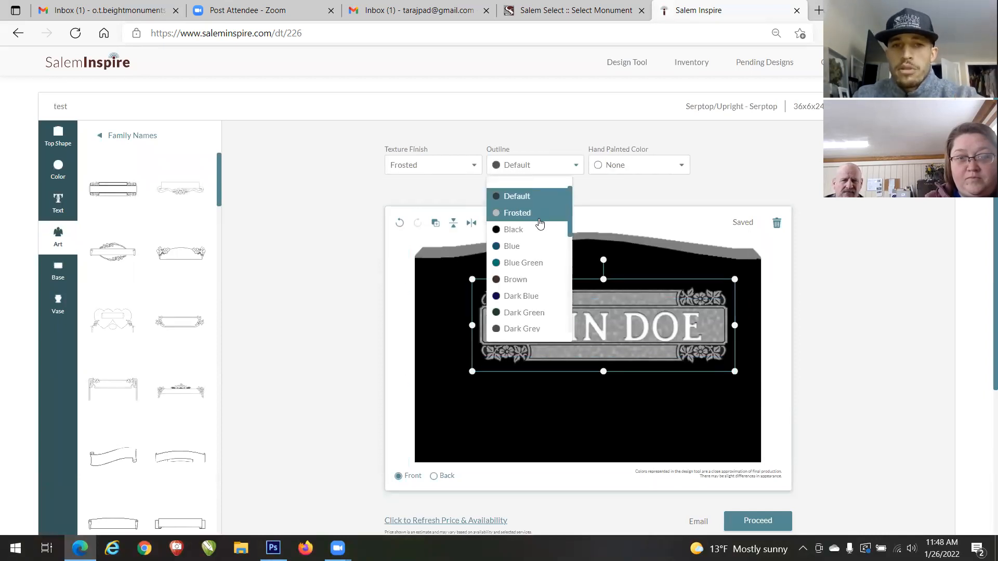
pyautogui.click(542, 262)
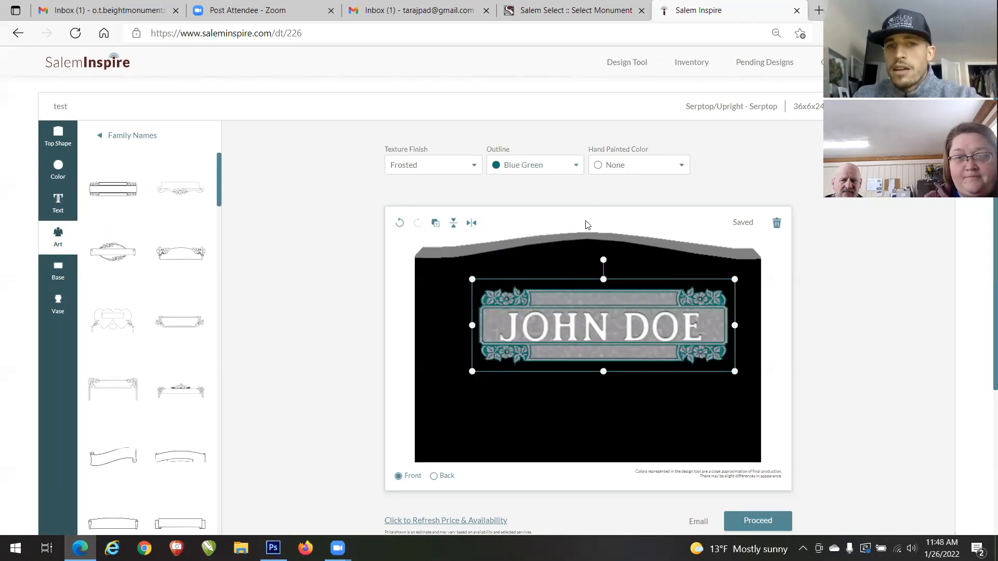
# Step: Review the hand-painted colors for the panel and set it to Yellow
pyautogui.click(602, 165)
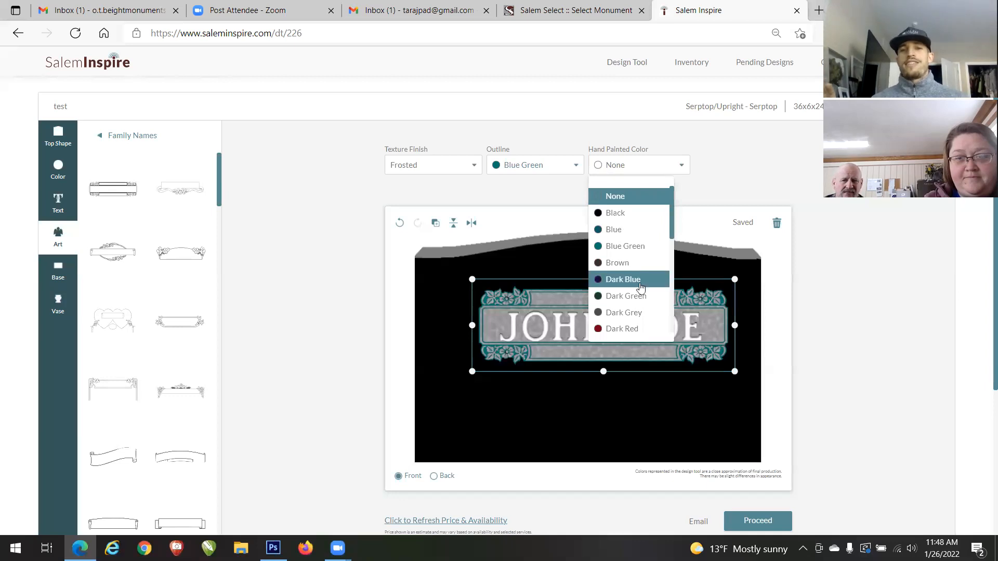
pyautogui.scroll(-3, 670, 229)
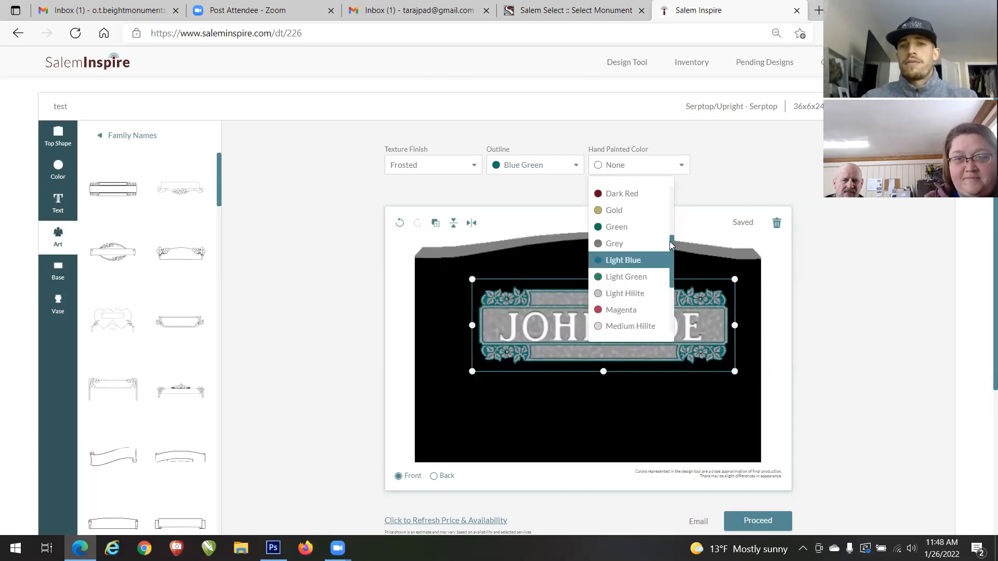
pyautogui.scroll(1, 673, 236)
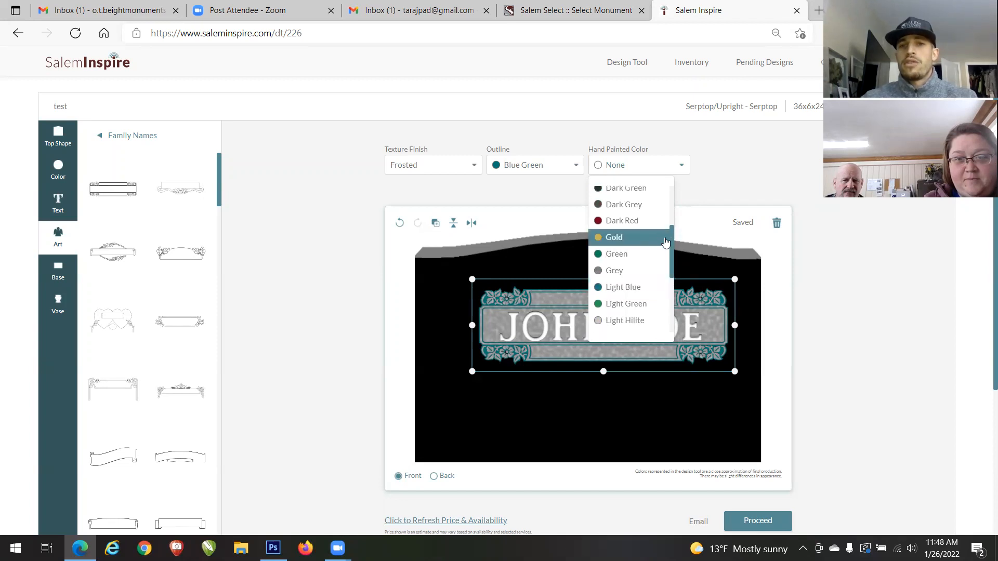
pyautogui.scroll(-3, 671, 262)
pyautogui.click(616, 320)
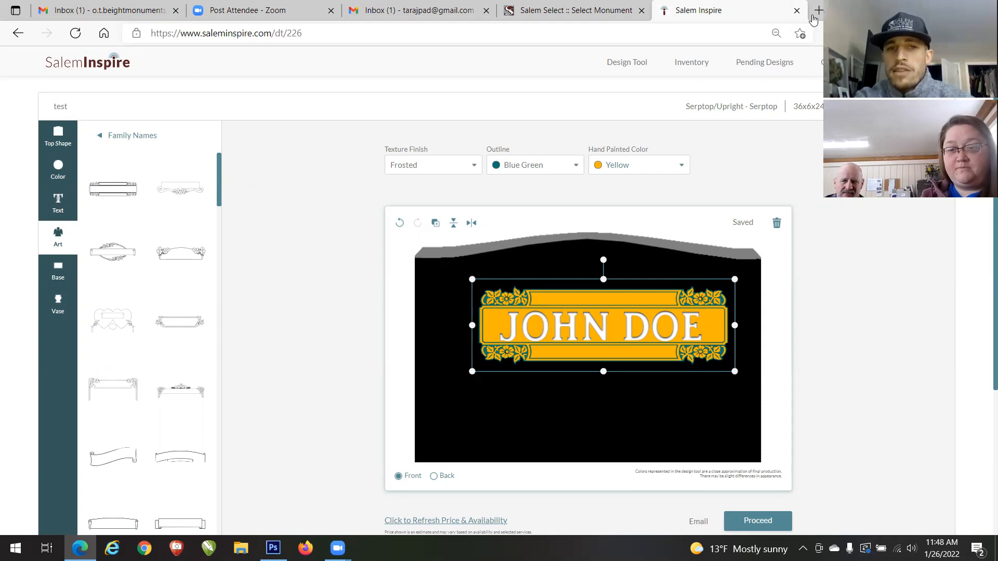
# Step: Set the computer's speaker volume to 77 and deselect the panel on the monument
pyautogui.click(911, 548)
pyautogui.click(921, 519)
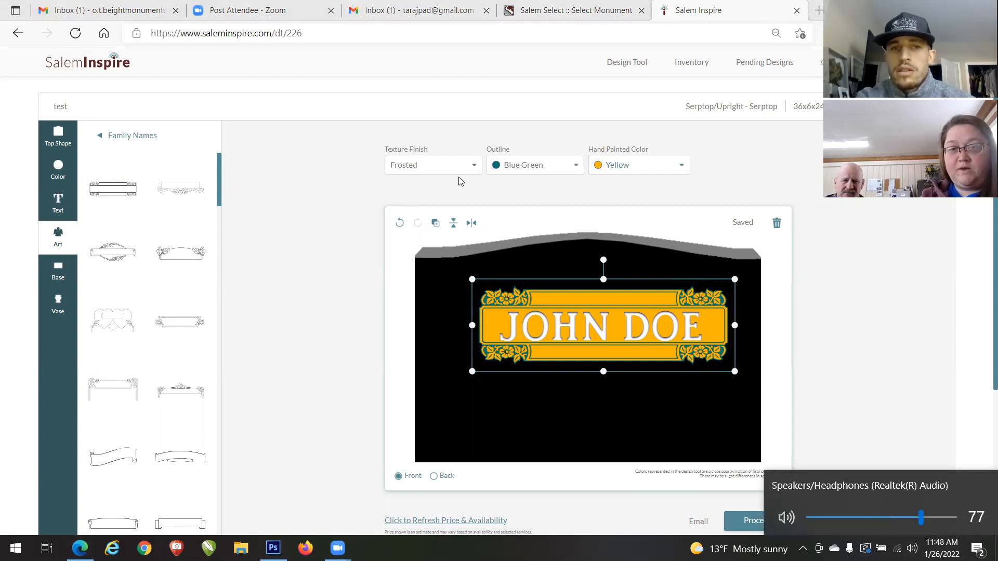
pyautogui.click(526, 206)
pyautogui.click(559, 239)
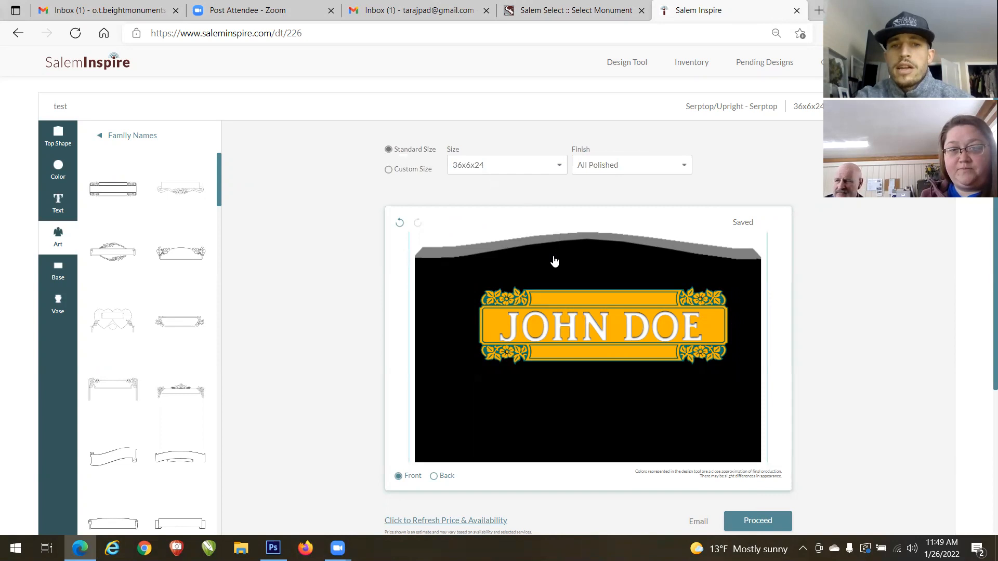
# Step: Duplicate the floral-cornered panel behind the name and delete the copy
pyautogui.click(592, 306)
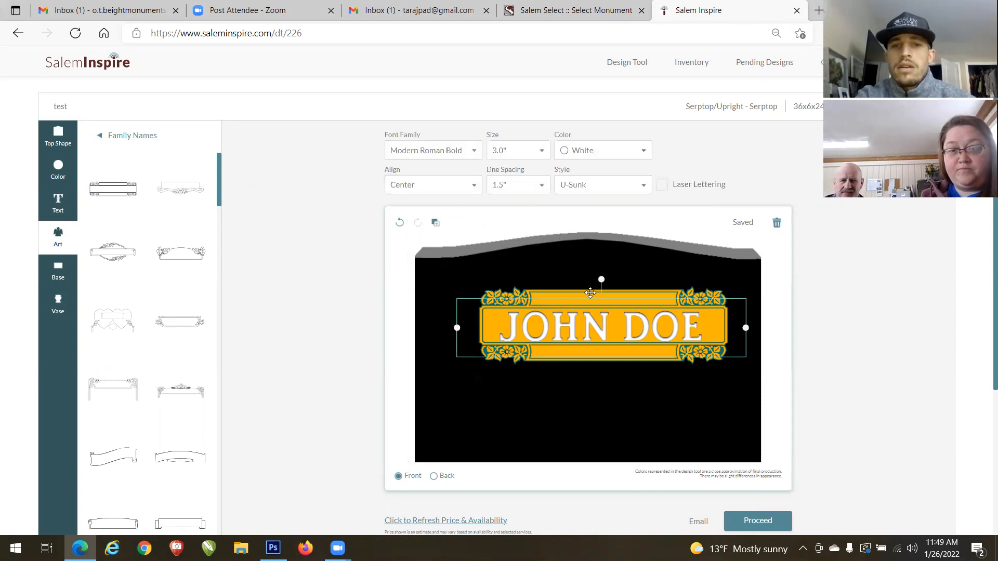
pyautogui.click(589, 293)
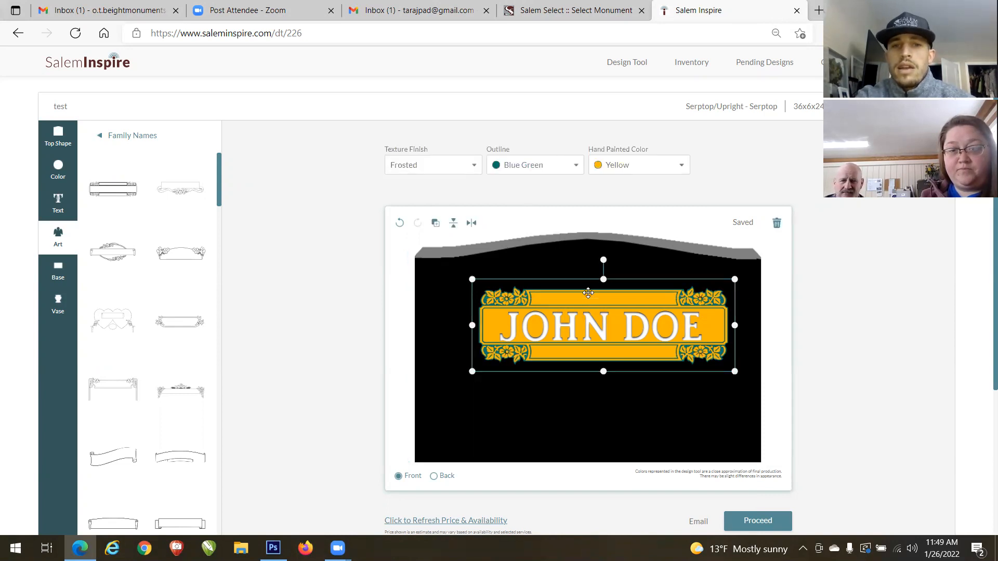
pyautogui.click(436, 223)
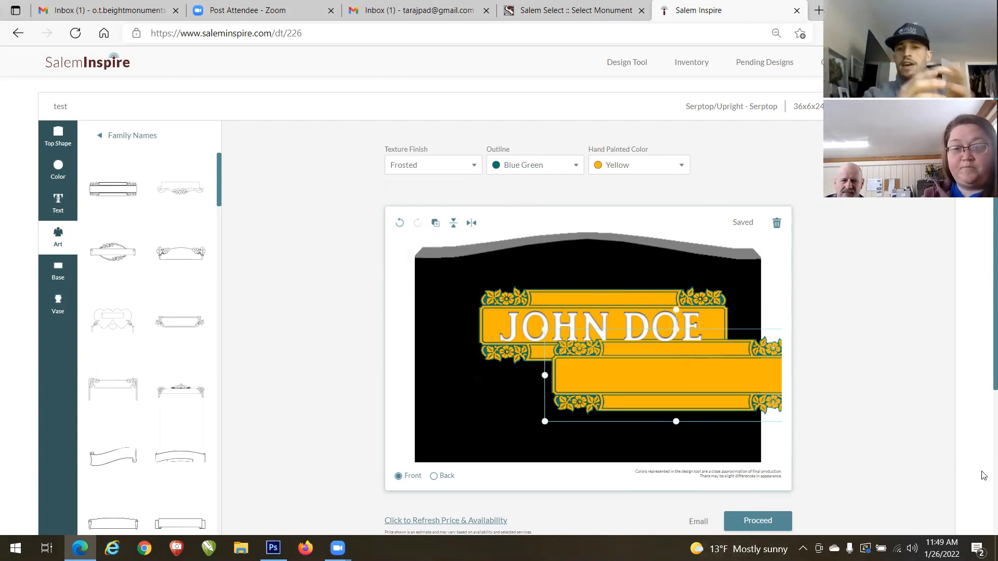
pyautogui.press('Delete')
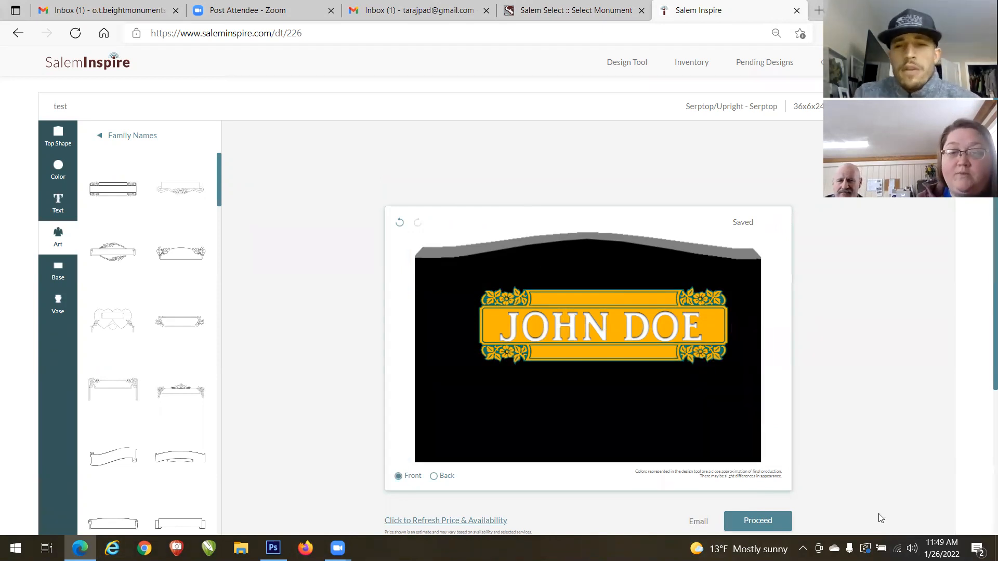
# Step: Shift the floral-cornered panel slightly left so it sits roughly centered across the monument's face
pyautogui.click(603, 300)
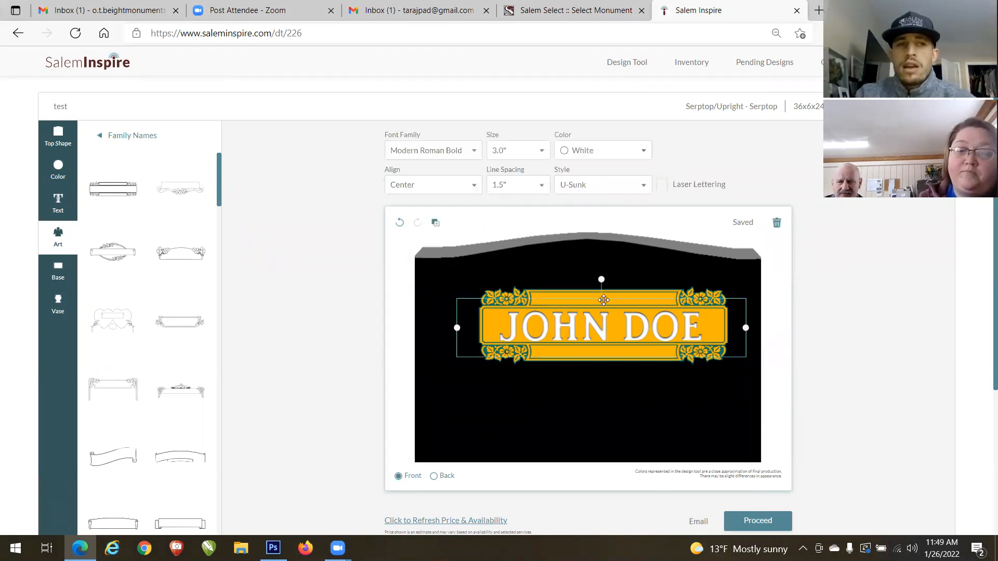
pyautogui.click(604, 299)
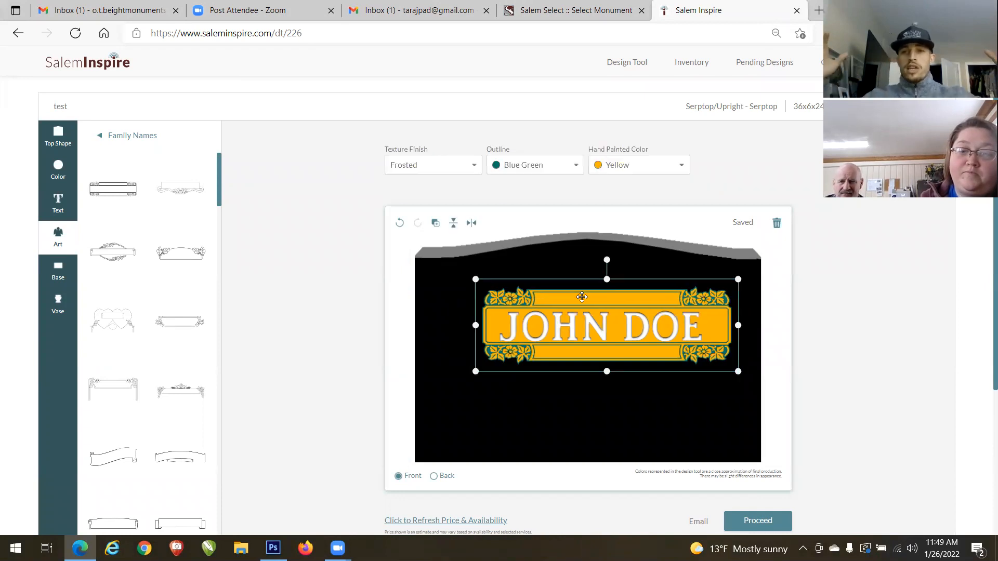
pyautogui.moveTo(582, 297); pyautogui.dragTo(566, 296)
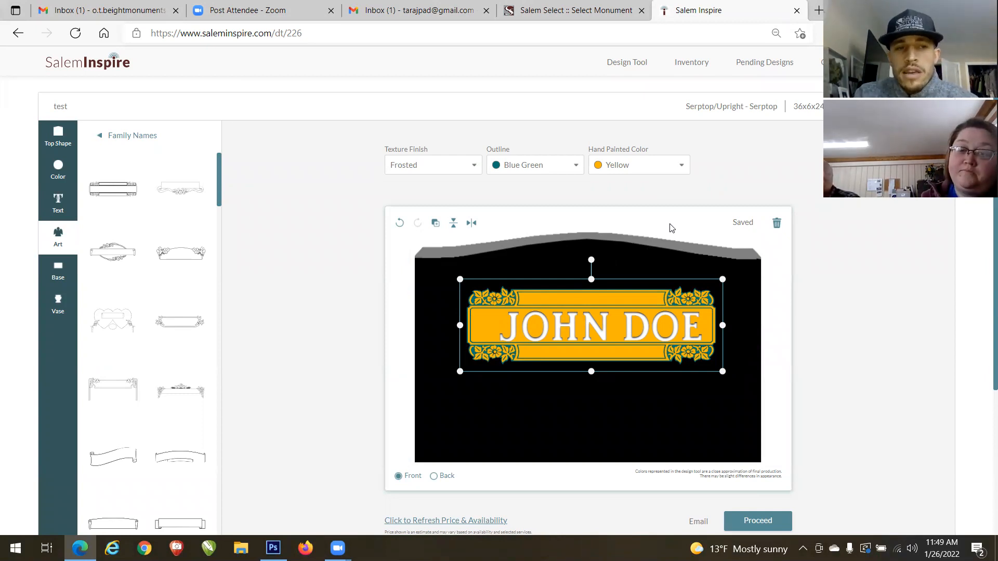
# Step: Return from the Family Names designs to the main art categories
pyautogui.click(63, 242)
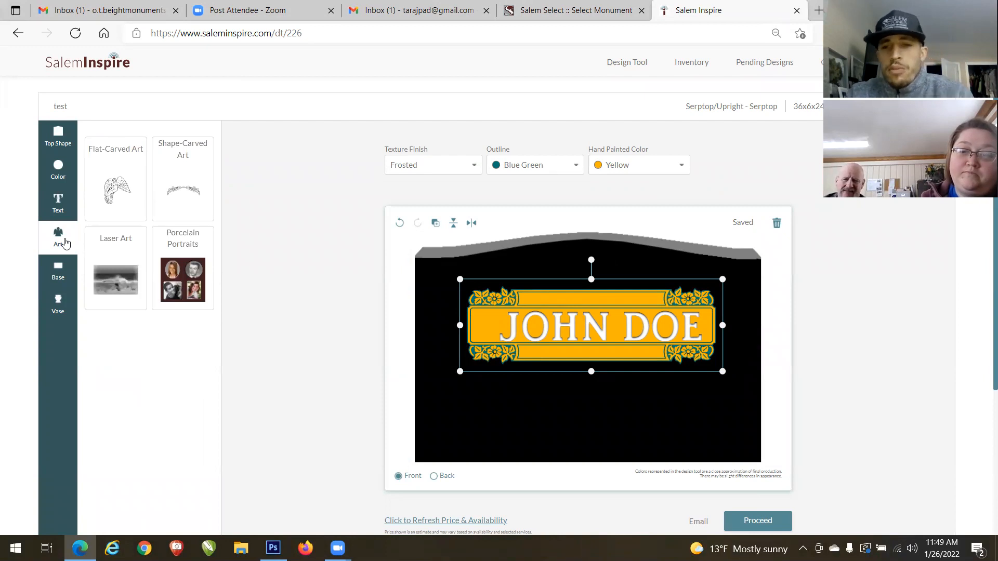
# Step: Upload the white-on-black fish drawing from its customer folder in Pictures and add it to the porcelain portraits gallery
pyautogui.click(189, 266)
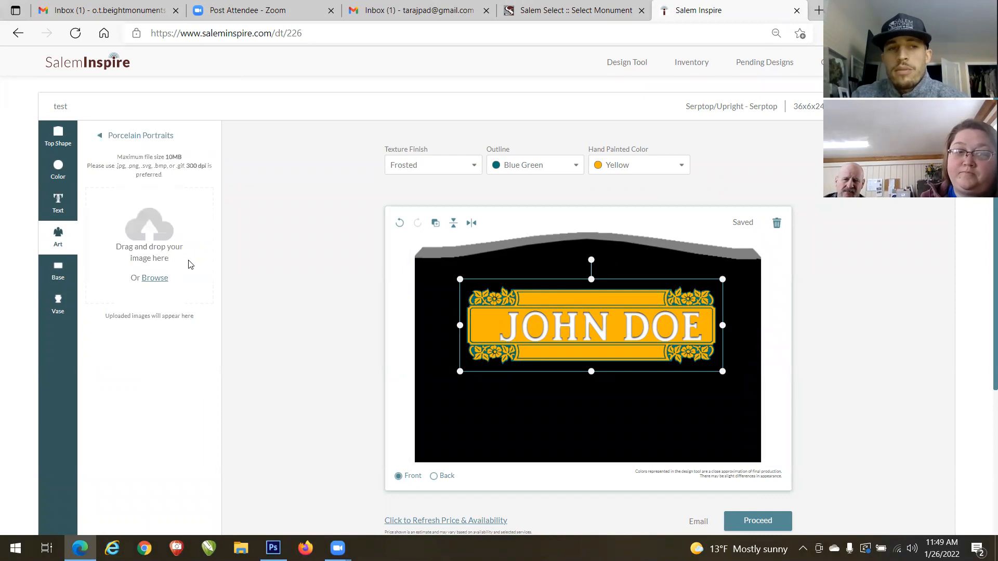
pyautogui.click(155, 278)
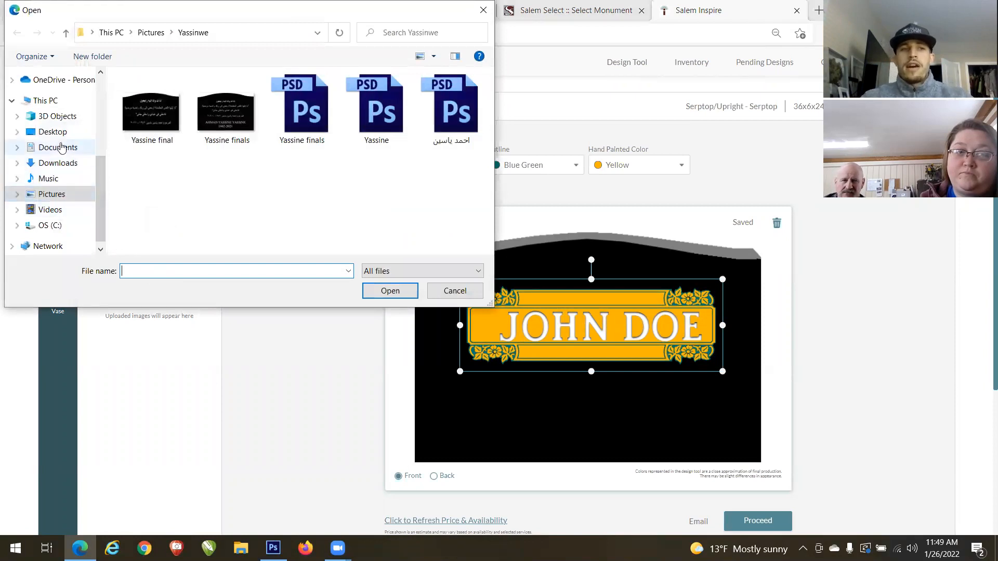
pyautogui.click(67, 194)
pyautogui.moveTo(493, 165); pyautogui.dragTo(499, 96)
pyautogui.click(167, 146)
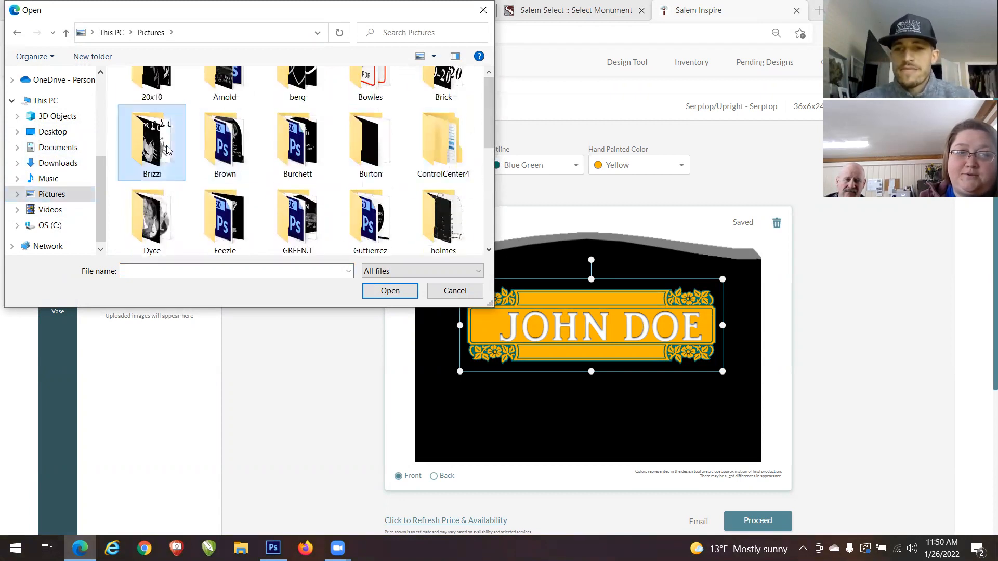
pyautogui.doubleClick(167, 150)
pyautogui.moveTo(487, 129); pyautogui.dragTo(484, 224)
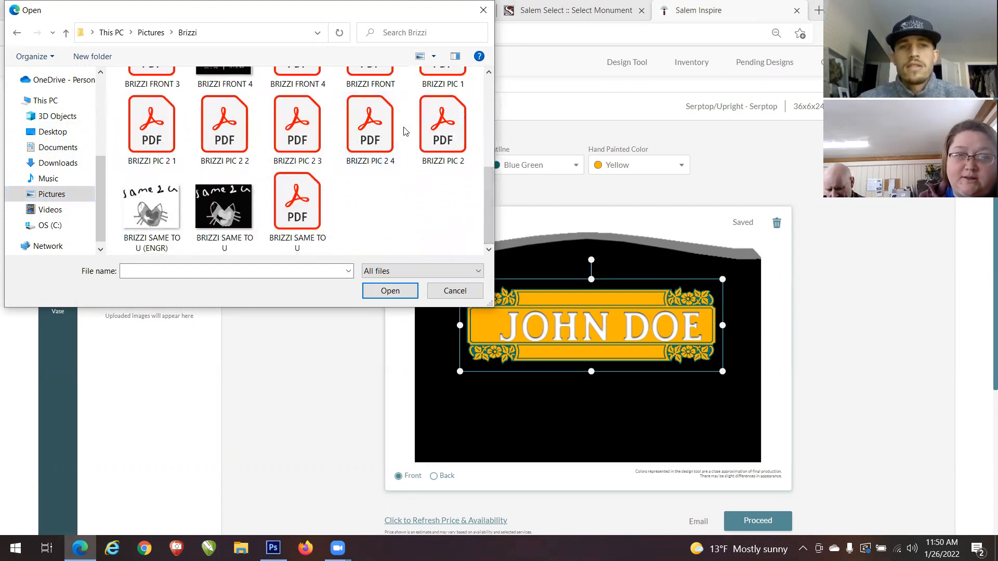
pyautogui.moveTo(491, 213); pyautogui.dragTo(491, 140)
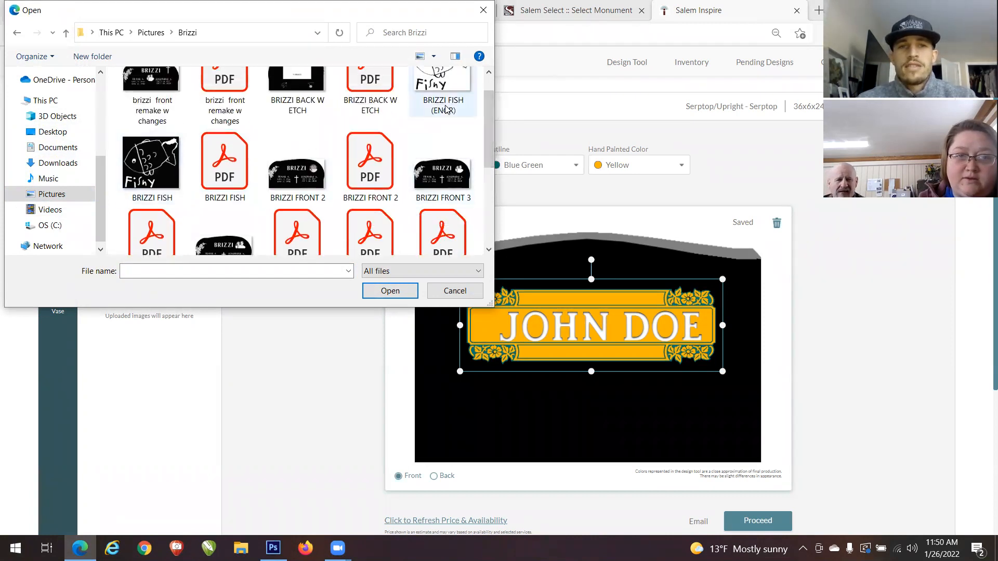
pyautogui.doubleClick(151, 162)
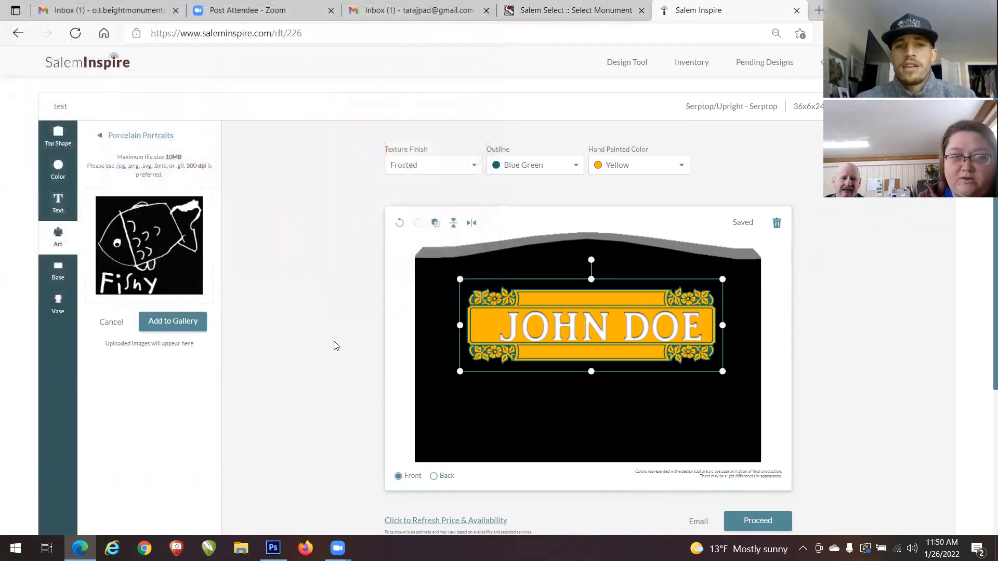
pyautogui.click(185, 323)
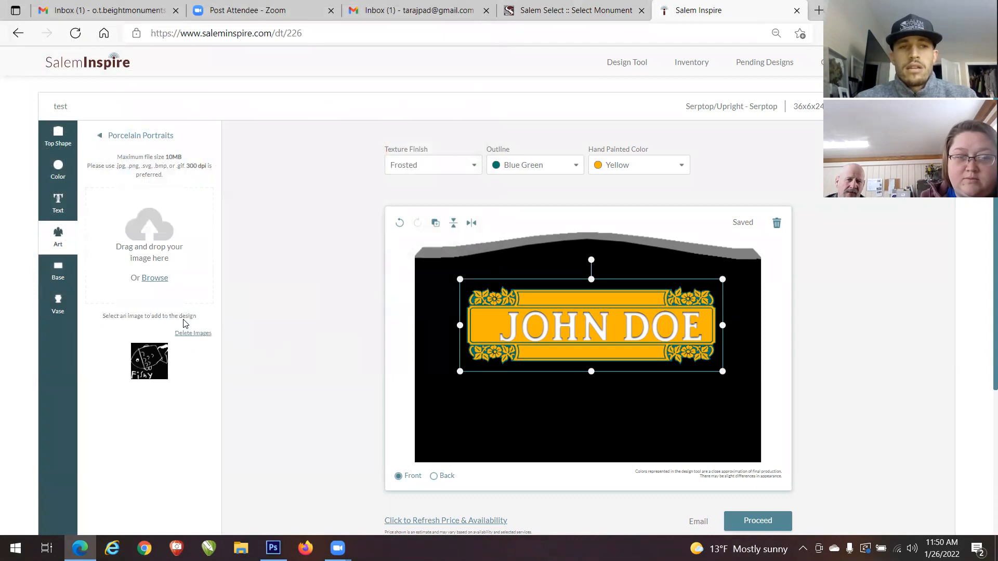
# Step: Add the uploaded fish portrait to the monument's front and move it to the lower left area beneath the name panel
pyautogui.click(141, 365)
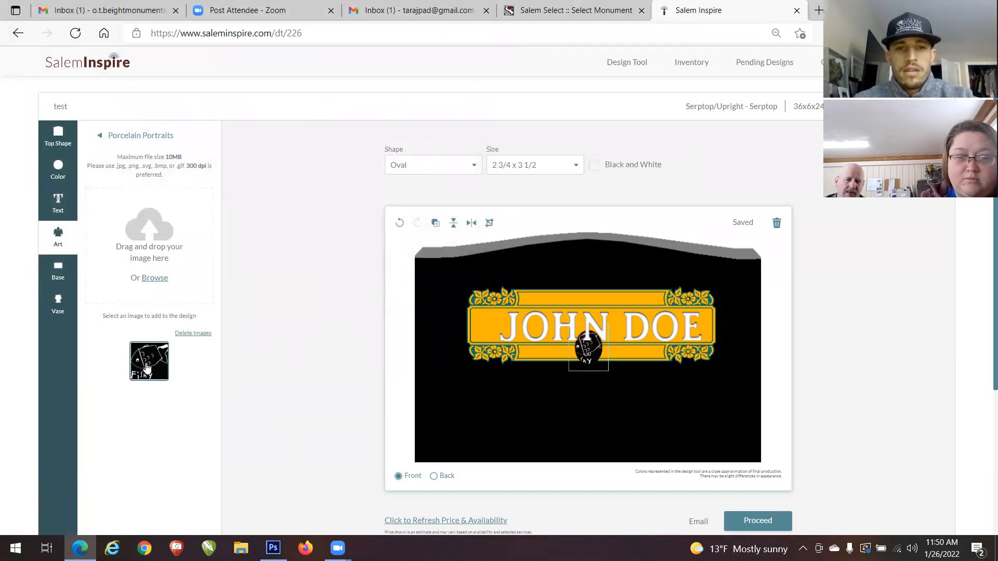
pyautogui.click(587, 352)
pyautogui.moveTo(587, 353); pyautogui.dragTo(582, 352)
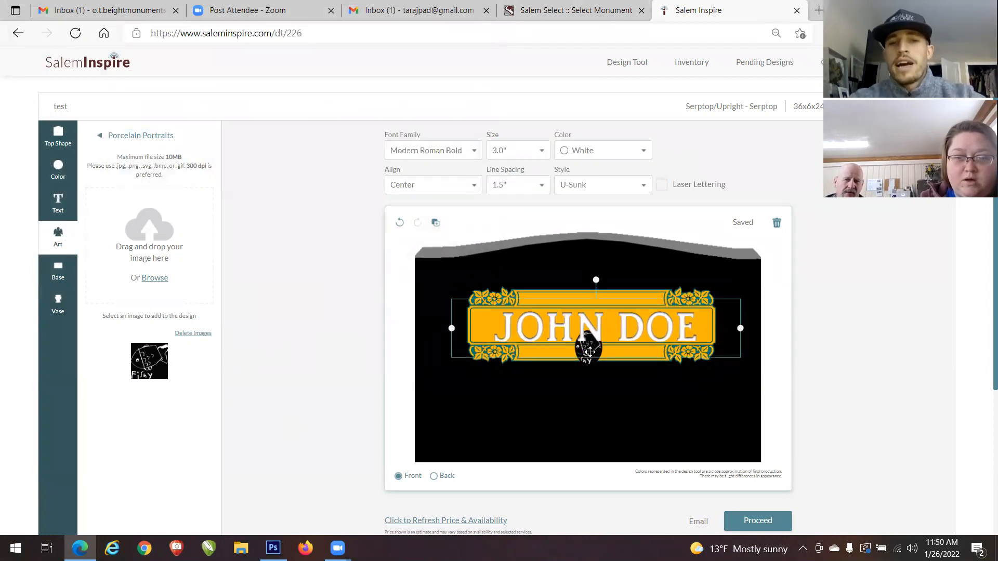
pyautogui.click(590, 352)
pyautogui.moveTo(590, 352); pyautogui.dragTo(479, 416)
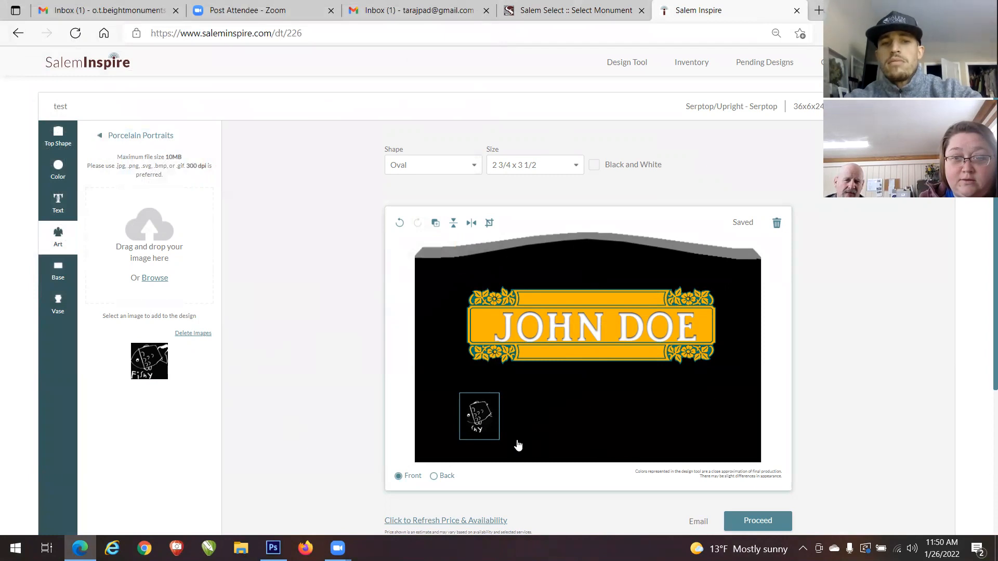
# Step: Set the fish portrait's shape to Square and its size to 6 x 6
pyautogui.click(446, 166)
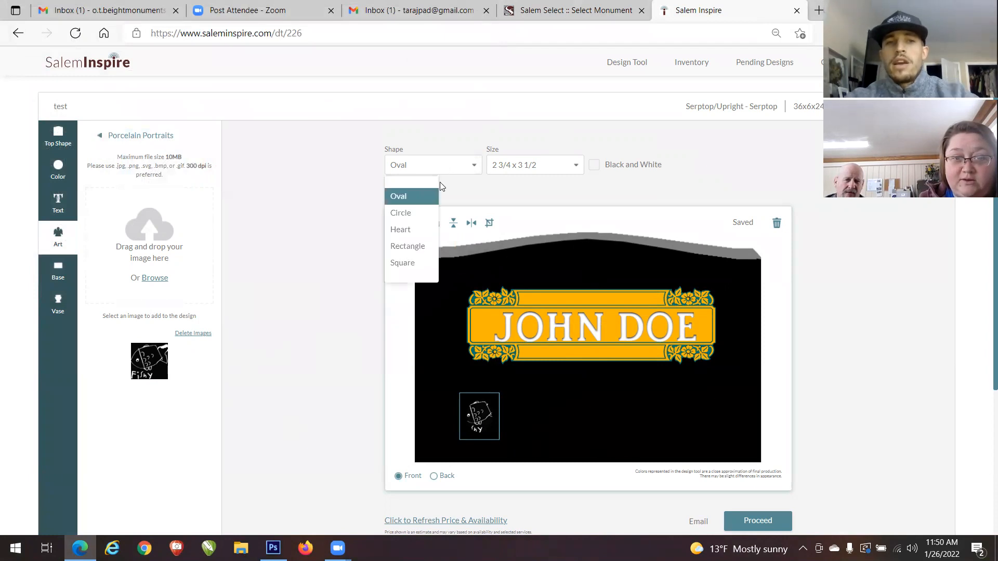
pyautogui.click(416, 229)
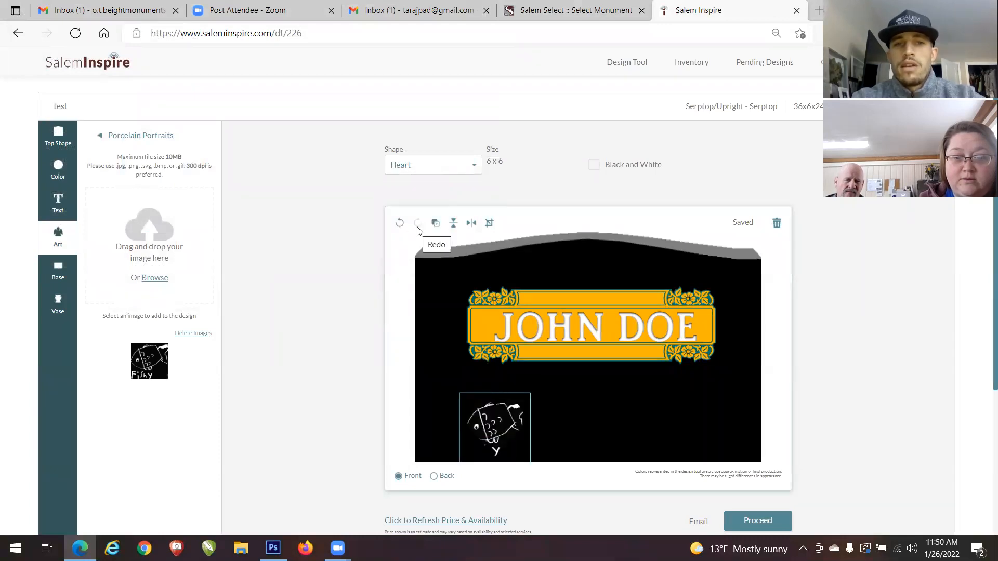
pyautogui.click(394, 164)
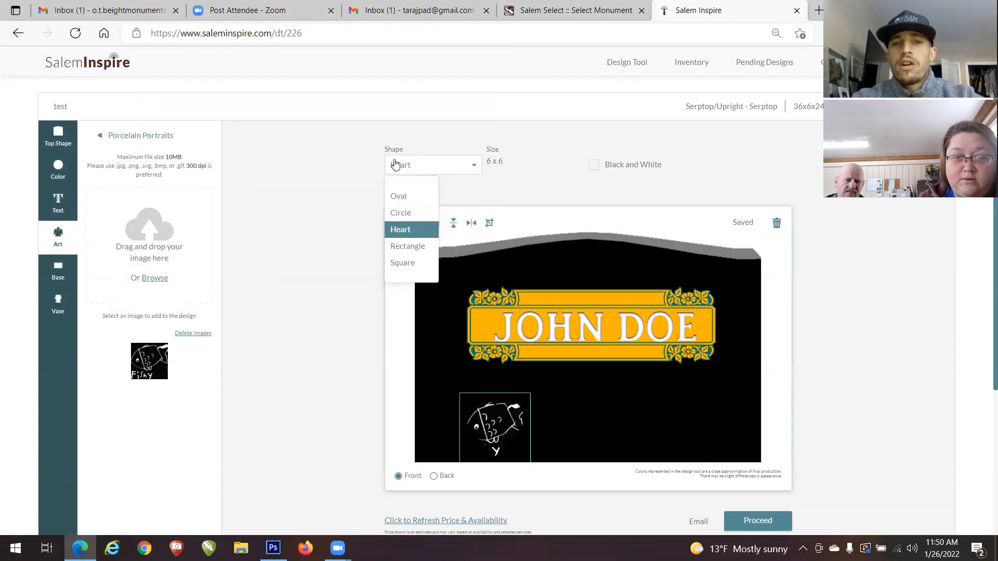
pyautogui.click(406, 264)
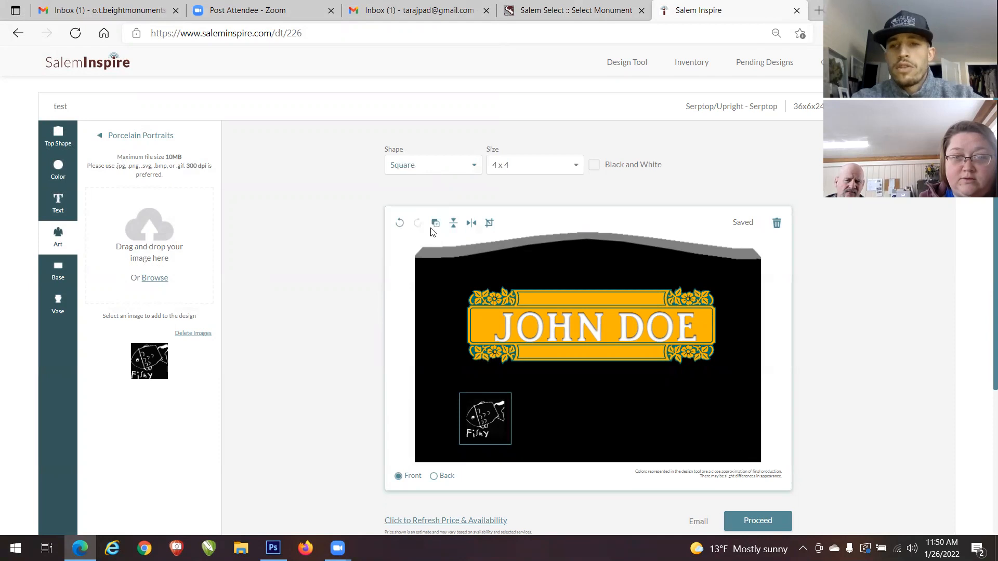
pyautogui.click(507, 174)
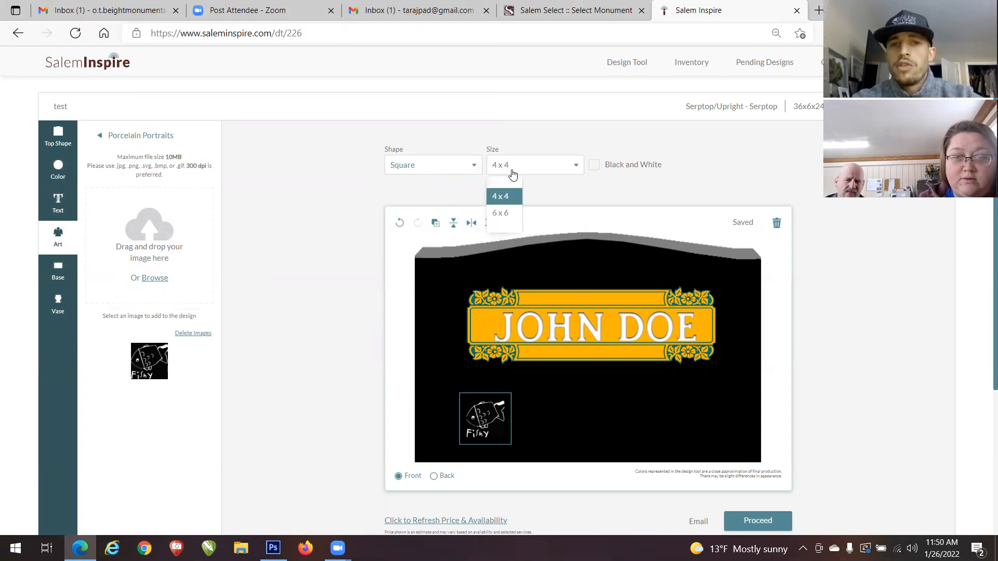
pyautogui.click(507, 212)
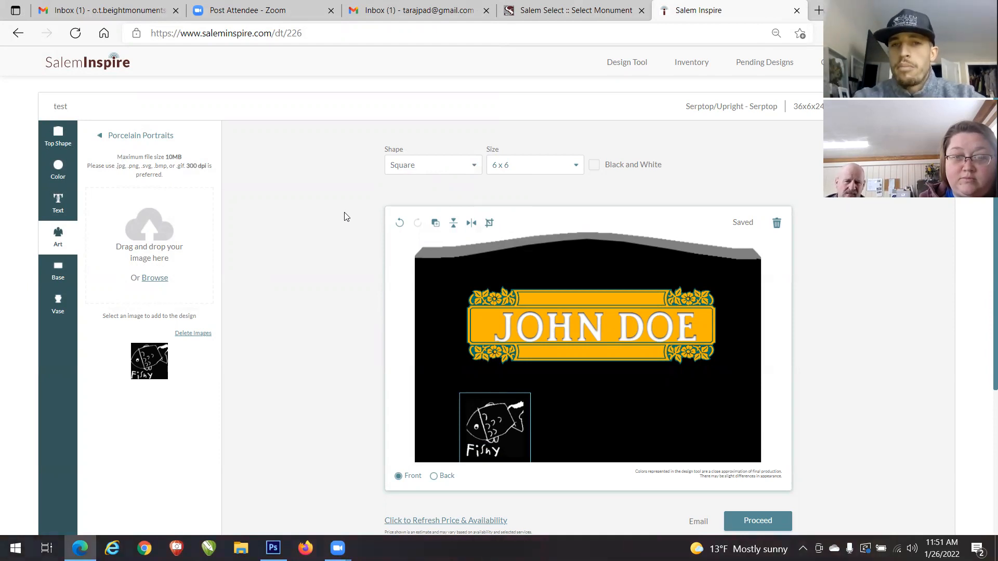
# Step: Return to the overview of art categories
pyautogui.click(593, 165)
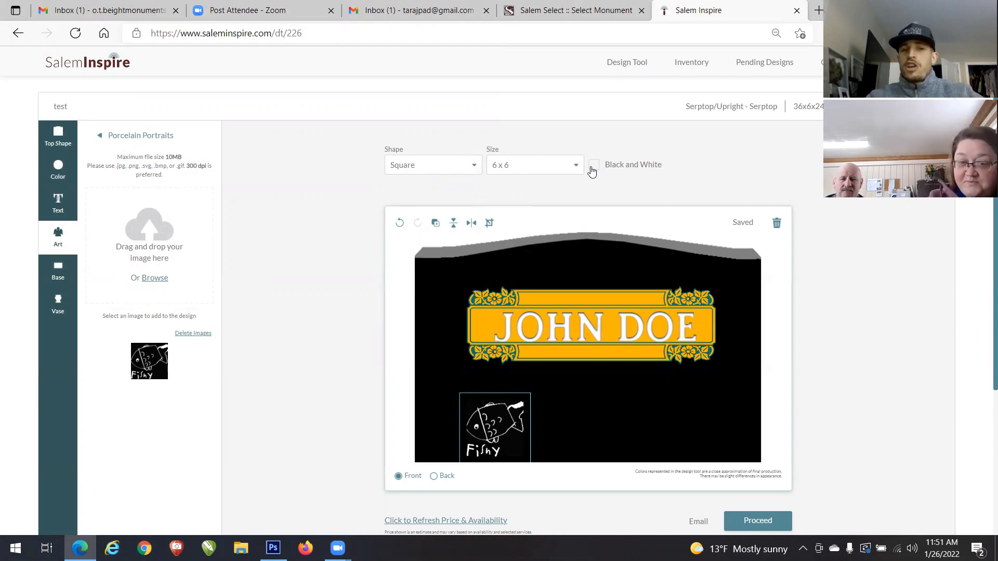
pyautogui.click(52, 255)
pyautogui.click(180, 262)
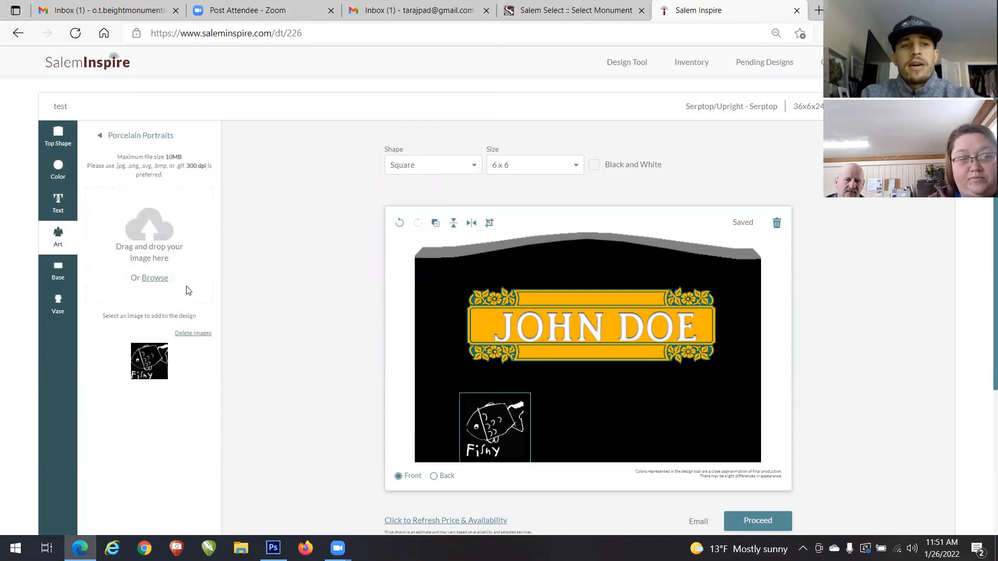
pyautogui.click(59, 239)
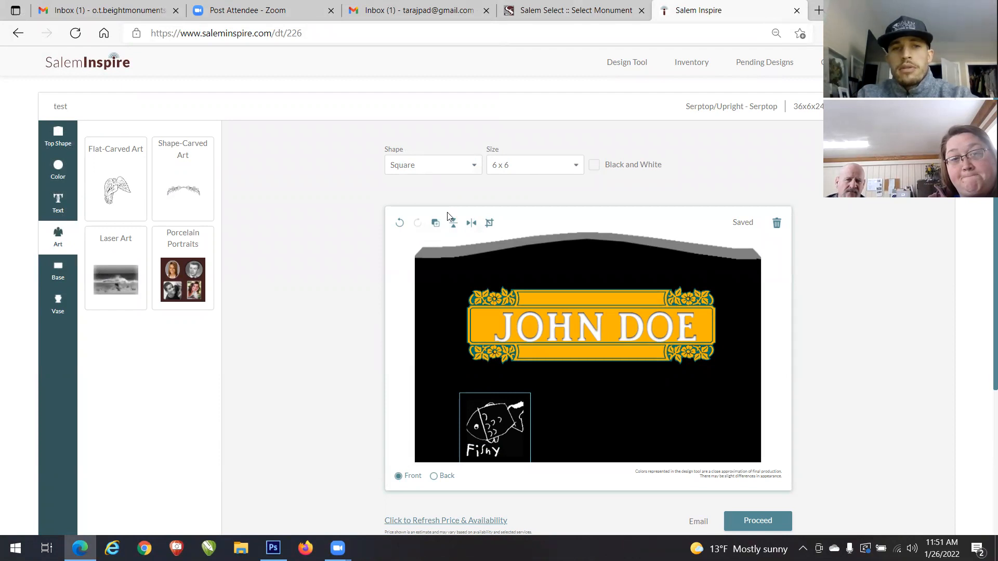
pyautogui.click(489, 224)
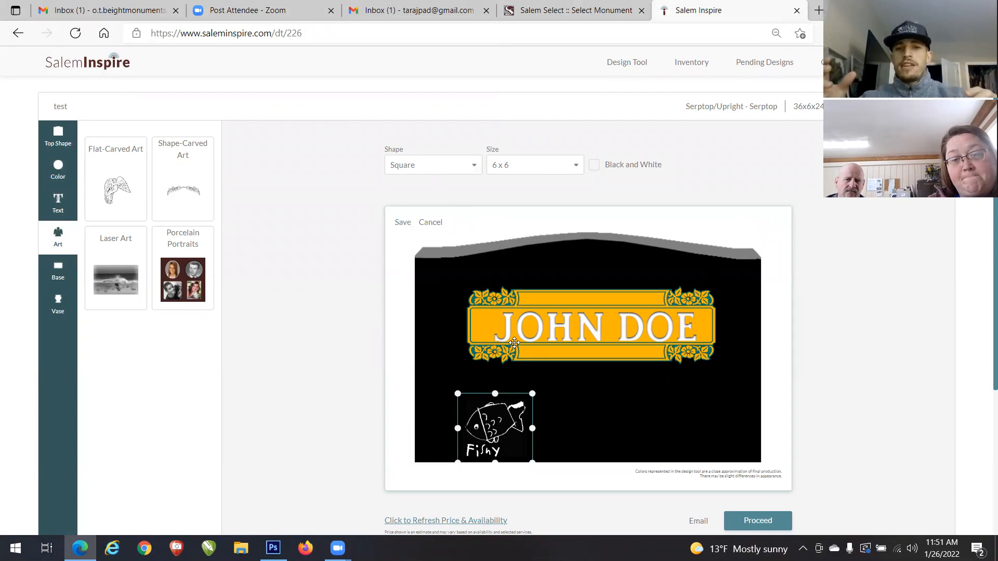
pyautogui.click(430, 223)
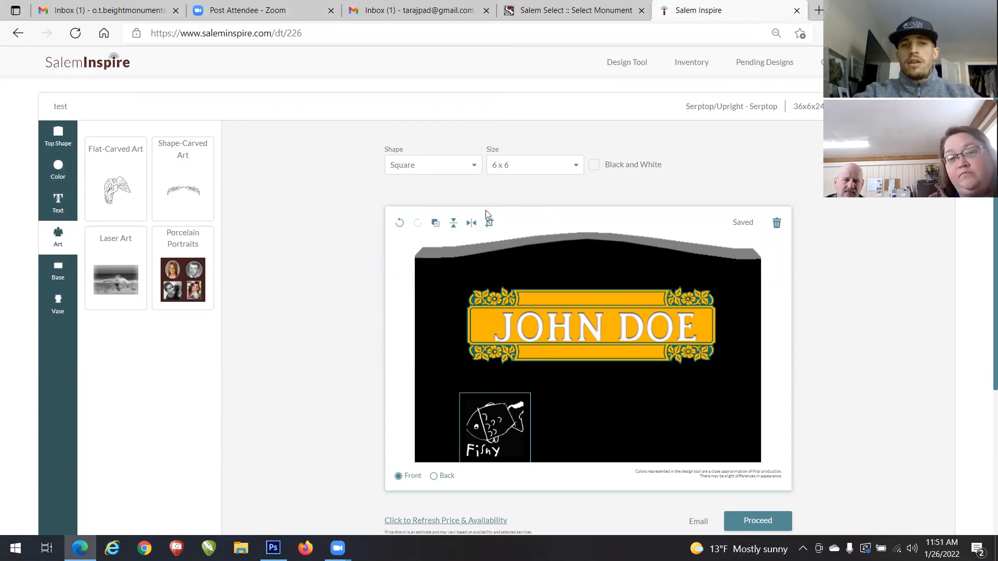
pyautogui.click(490, 223)
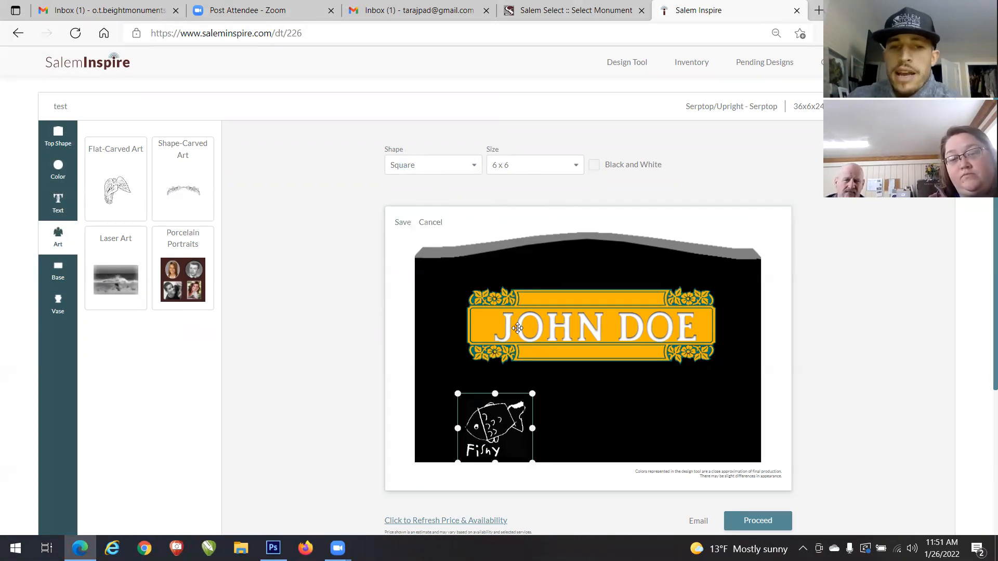
pyautogui.moveTo(532, 393)
pyautogui.mouseDown()
pyautogui.moveTo(516, 409)
pyautogui.moveTo(527, 398)
pyautogui.mouseUp()
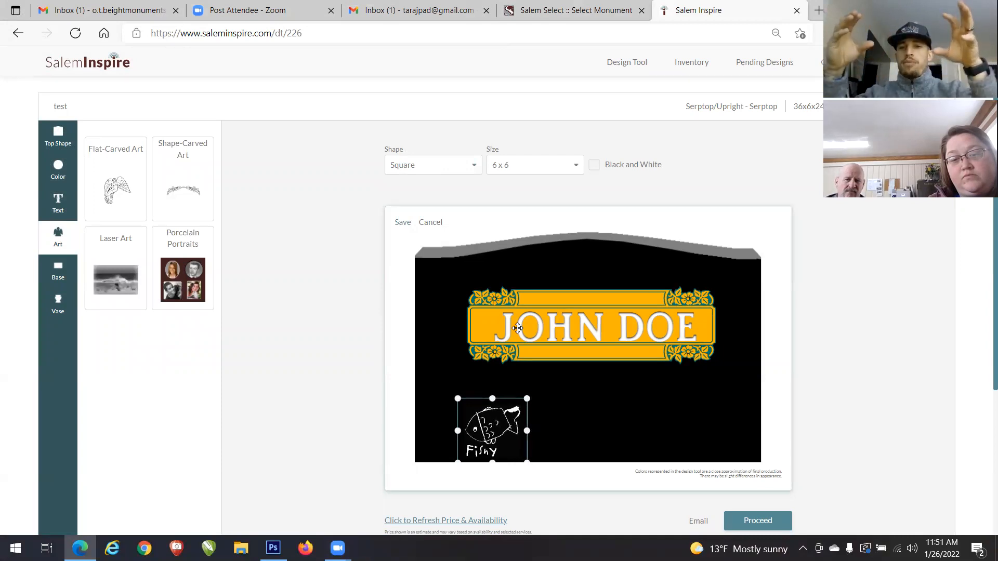
pyautogui.click(439, 356)
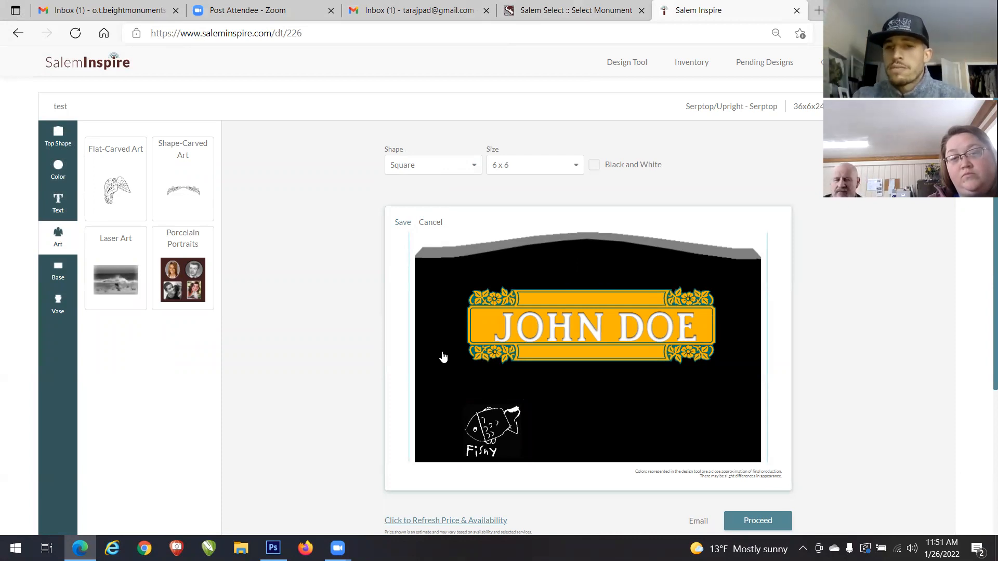
pyautogui.click(428, 224)
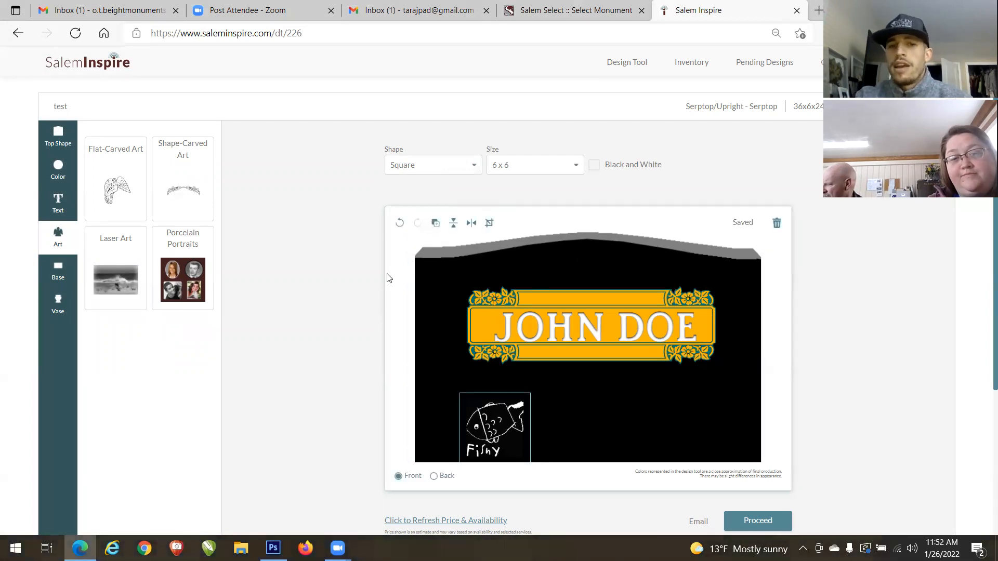
pyautogui.click(395, 287)
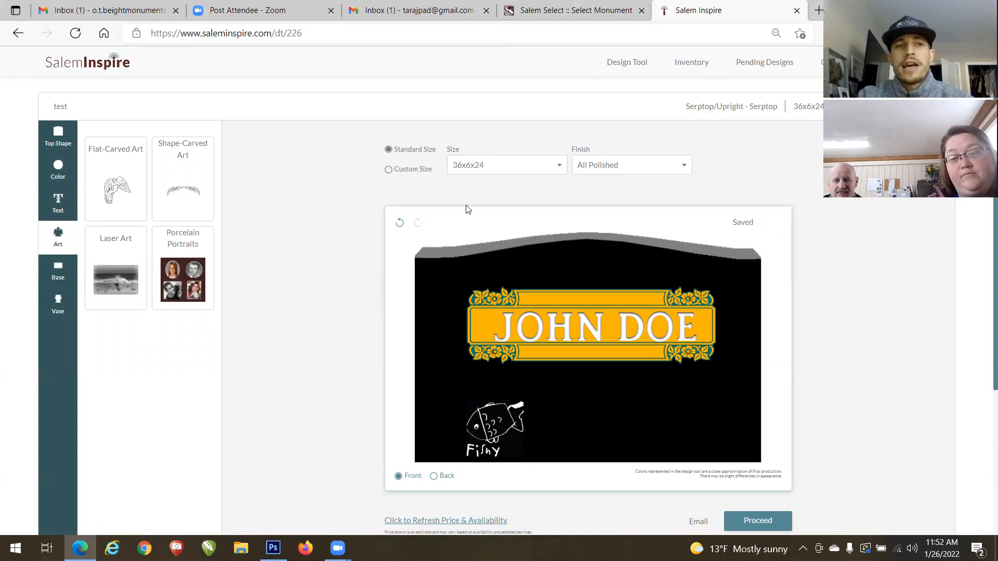
# Step: Browse the flat-carved art categories and look through the Angel designs
pyautogui.click(124, 198)
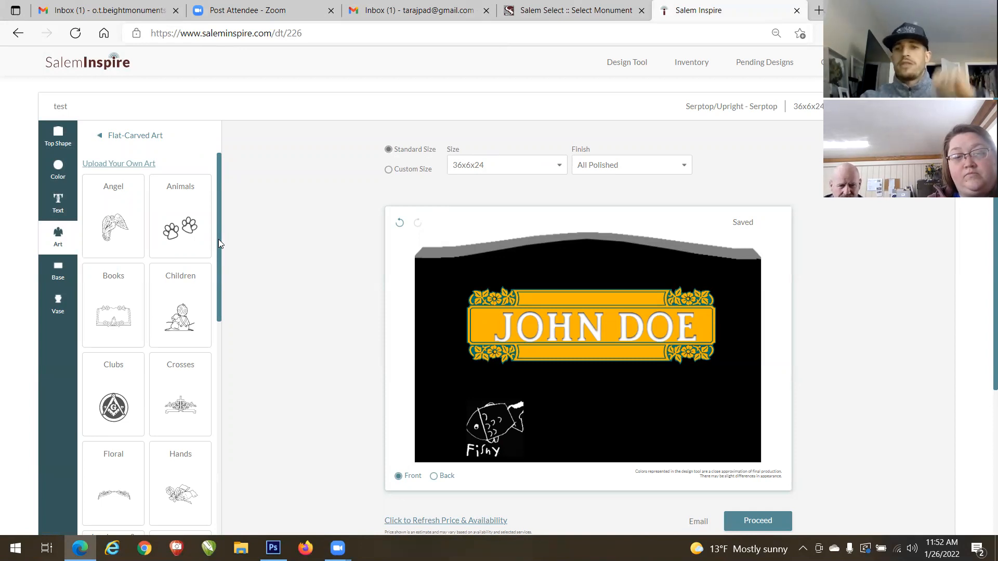
pyautogui.moveTo(217, 242); pyautogui.dragTo(223, 459)
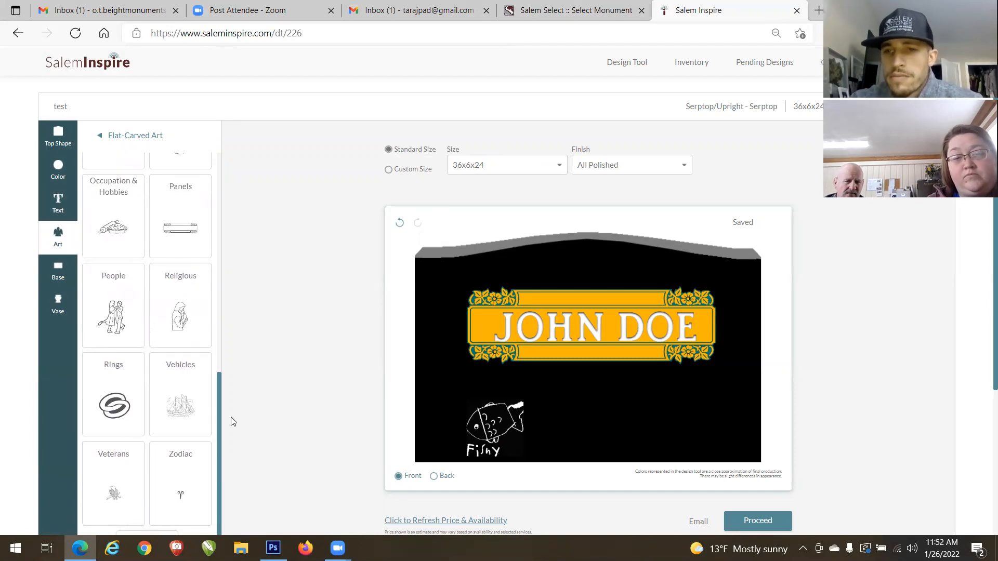
pyautogui.moveTo(220, 422); pyautogui.dragTo(234, 201)
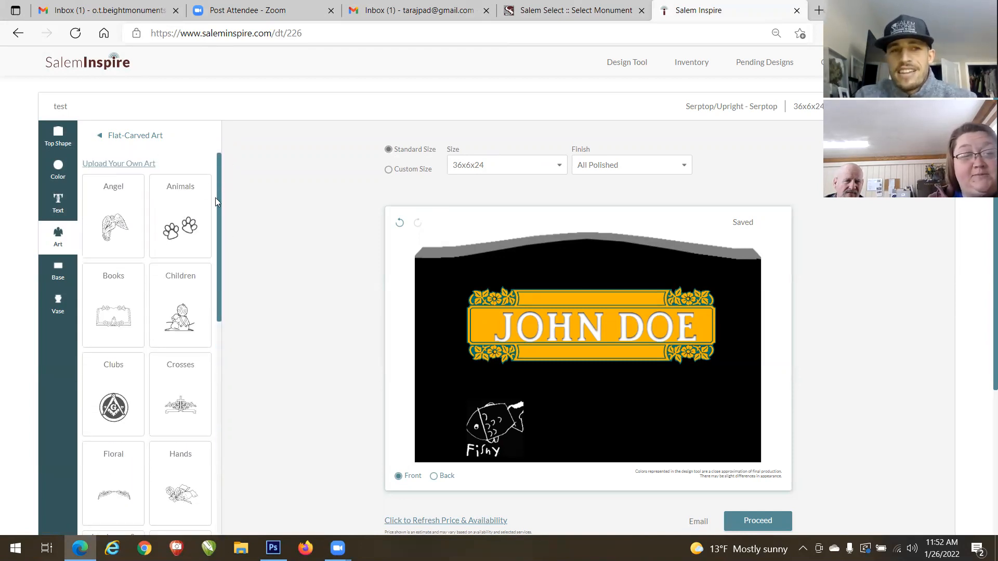
pyautogui.click(121, 234)
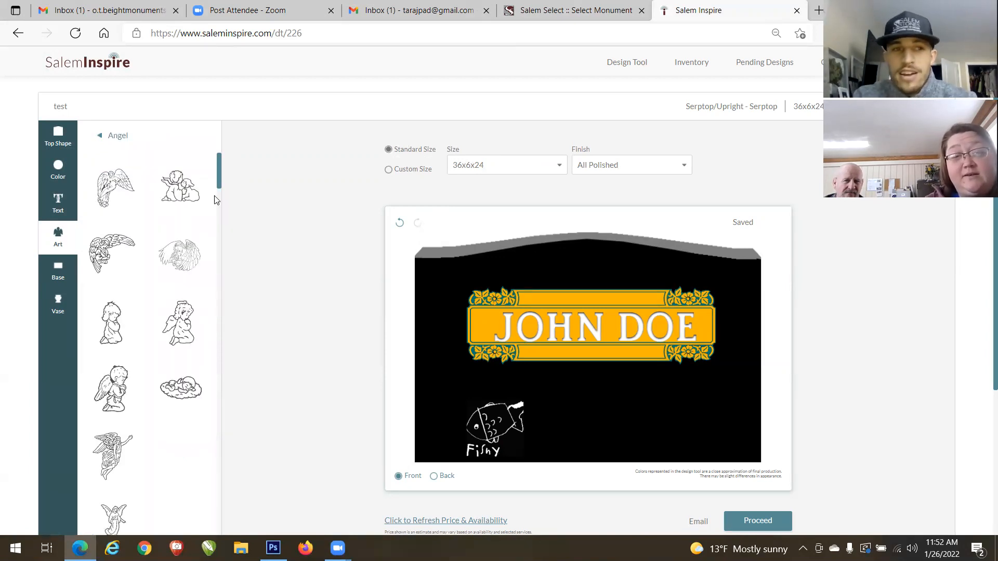
pyautogui.moveTo(219, 176); pyautogui.dragTo(216, 201)
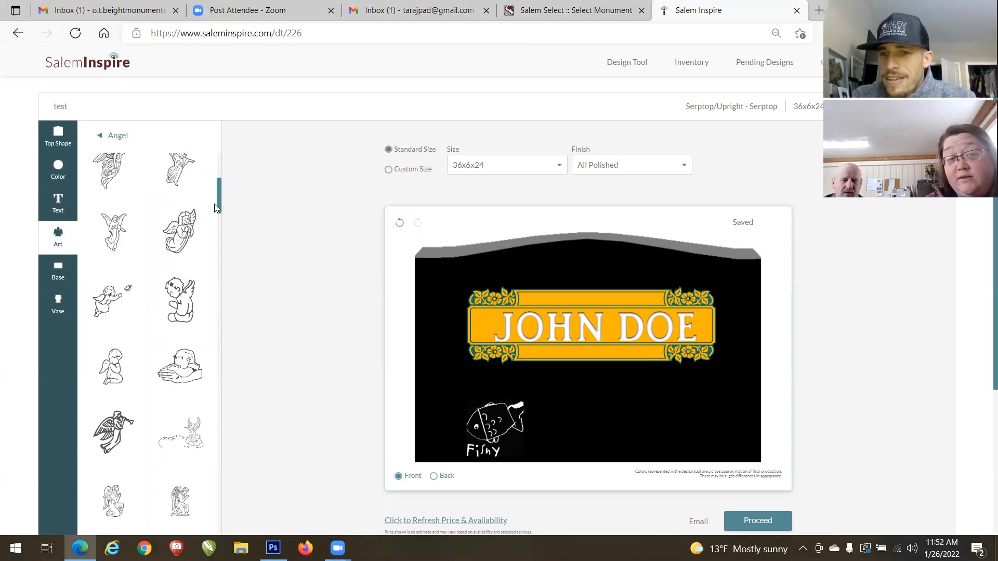
pyautogui.moveTo(219, 206); pyautogui.dragTo(219, 191)
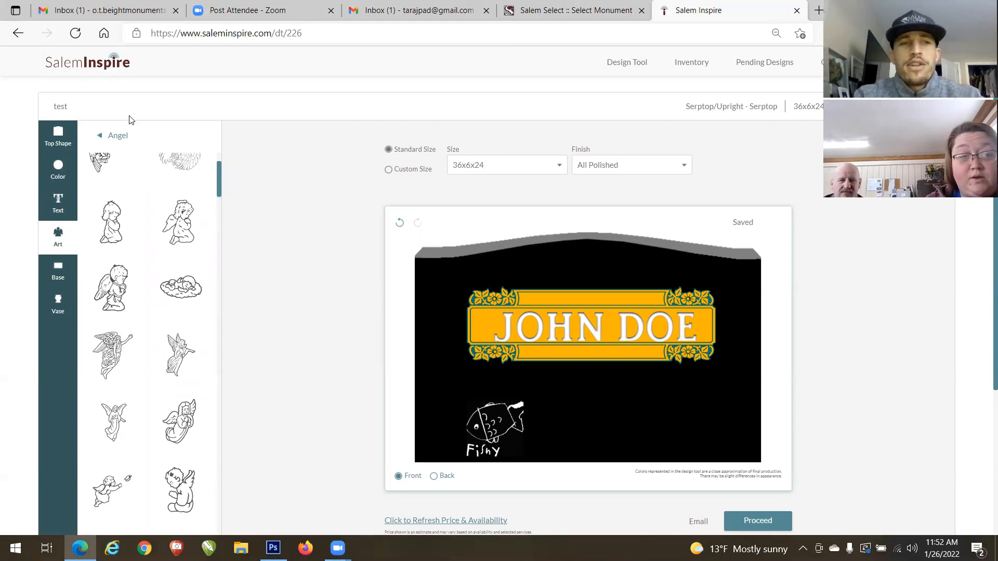
pyautogui.click(115, 135)
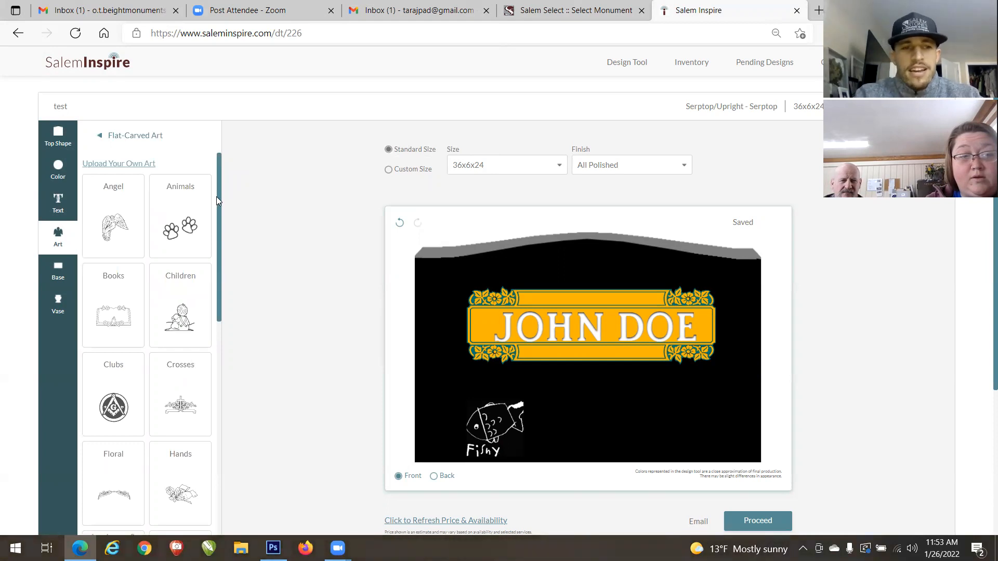
# Step: Open the Vehicles designs in the flat-carved art library
pyautogui.moveTo(219, 200); pyautogui.dragTo(214, 343)
pyautogui.moveTo(215, 361); pyautogui.dragTo(216, 428)
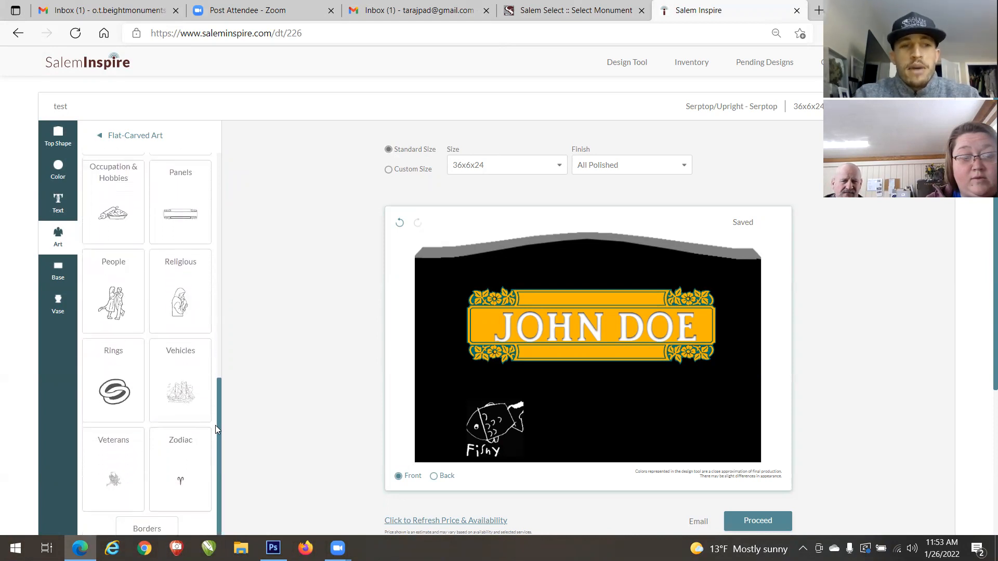
pyautogui.click(190, 387)
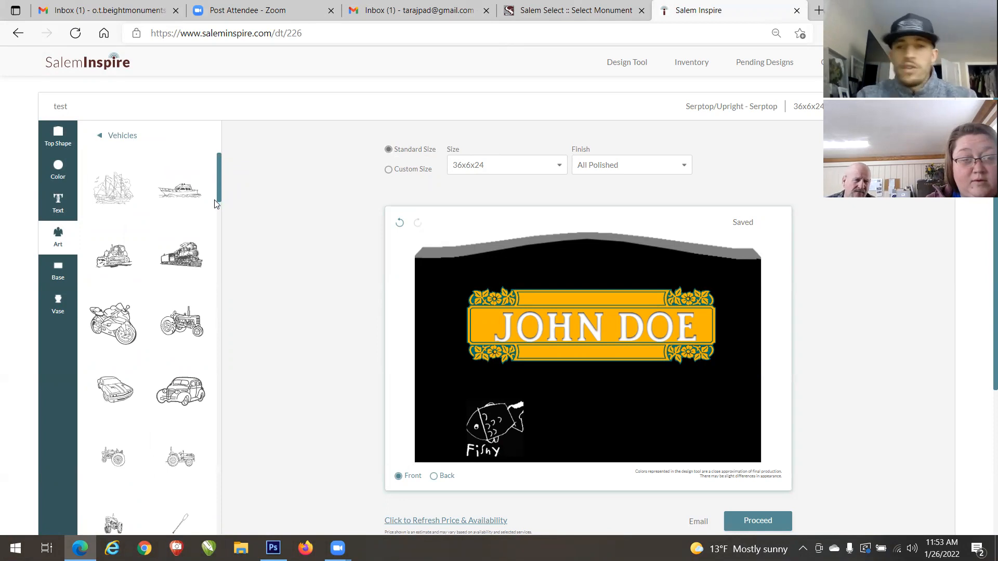
# Step: Add the ATV design from the Vehicles art and place it below the name panel, beside the fish portrait
pyautogui.moveTo(220, 191); pyautogui.dragTo(215, 272)
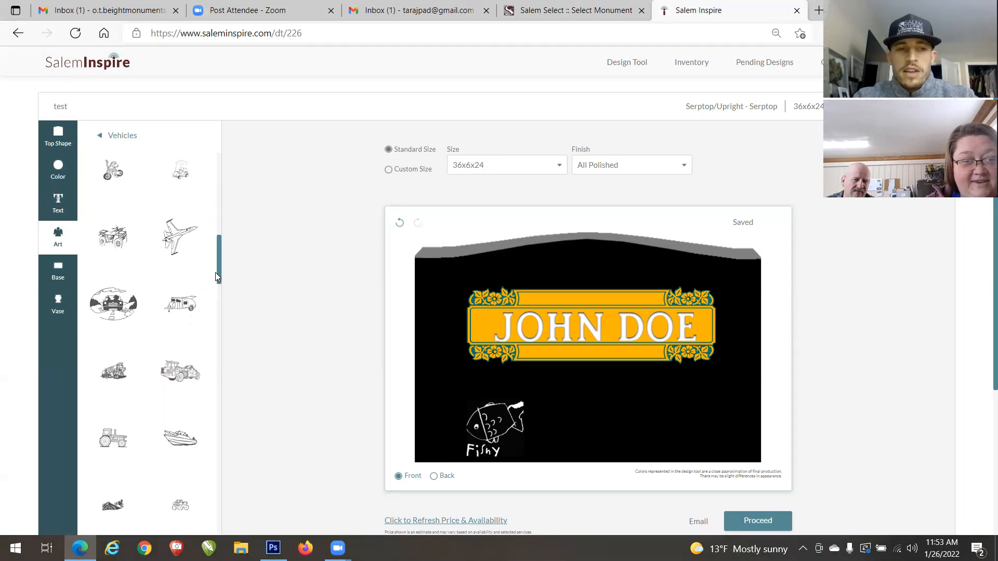
pyautogui.click(119, 245)
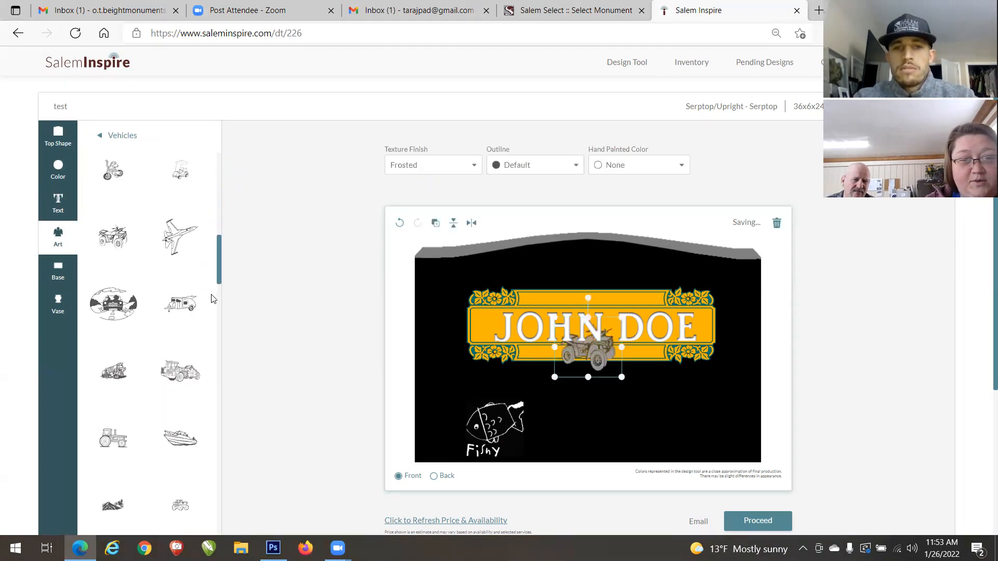
pyautogui.moveTo(588, 354); pyautogui.dragTo(586, 408)
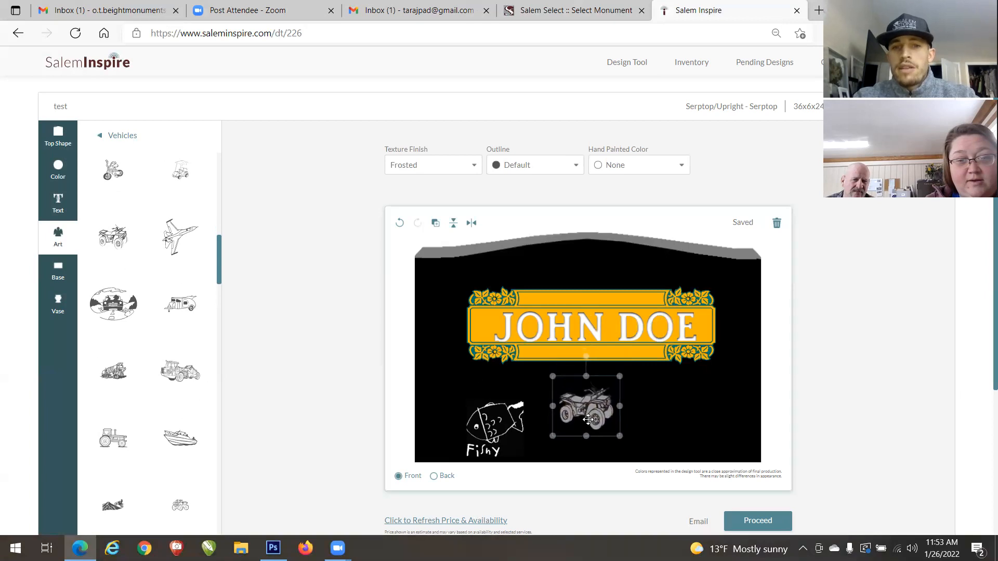
pyautogui.click(574, 464)
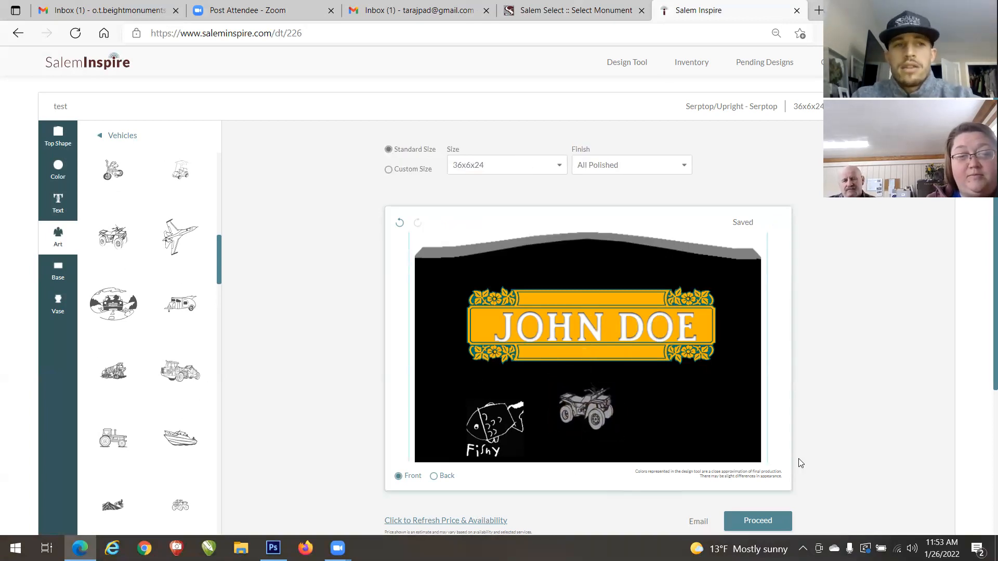
pyautogui.click(128, 138)
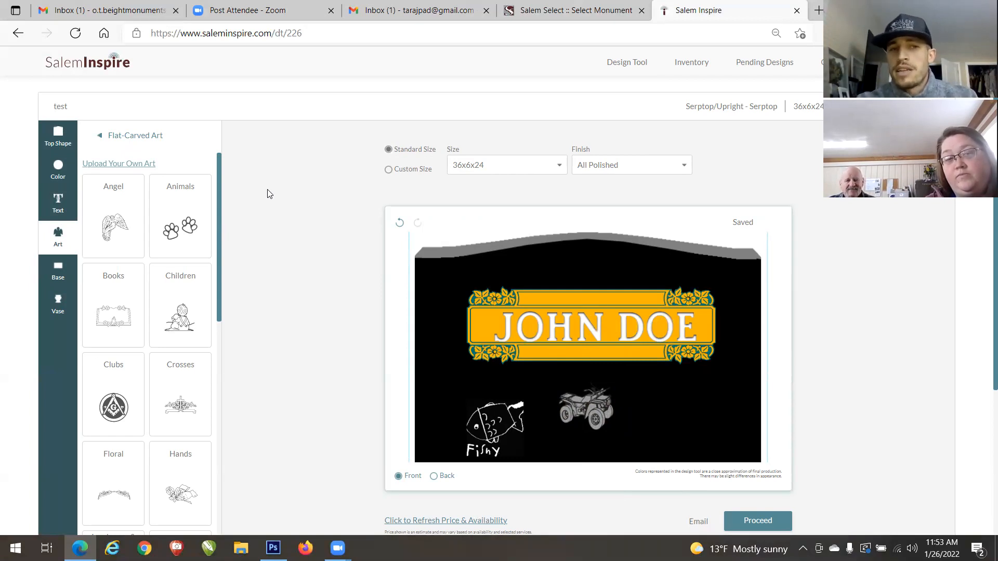
# Step: Set the hand painted color of the ATV artwork to Magenta
pyautogui.click(583, 411)
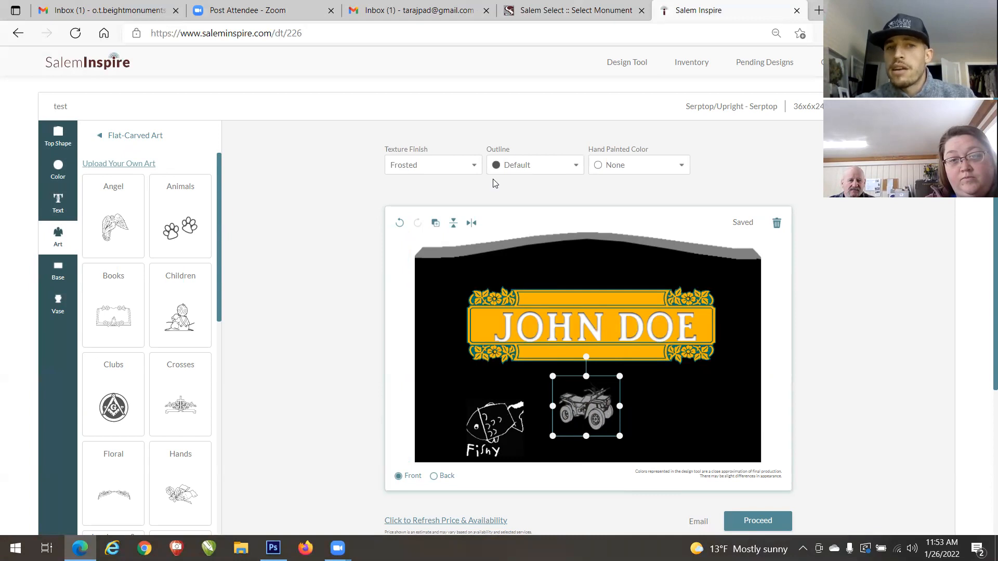
pyautogui.click(602, 174)
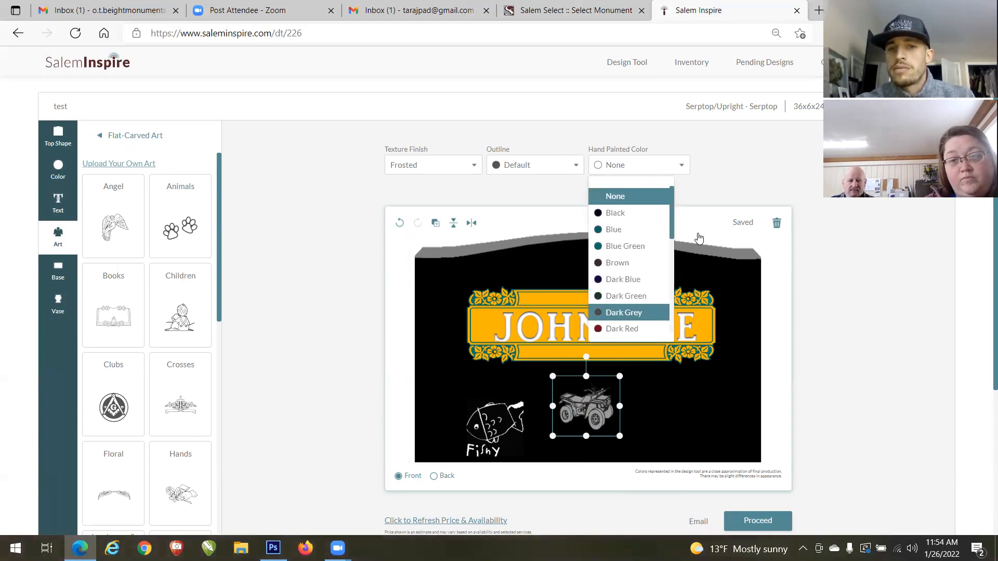
pyautogui.scroll(-4, 668, 260)
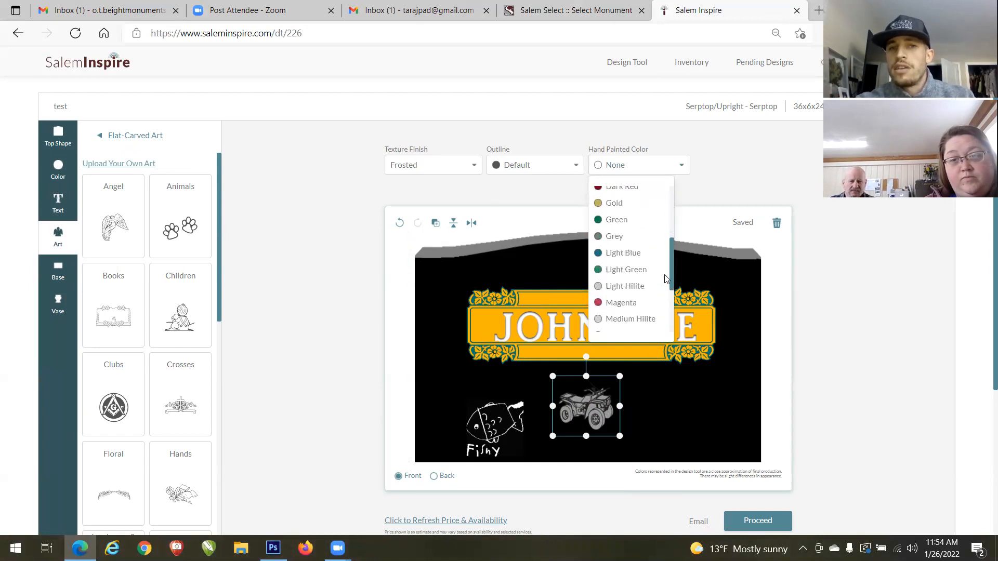
pyautogui.click(643, 266)
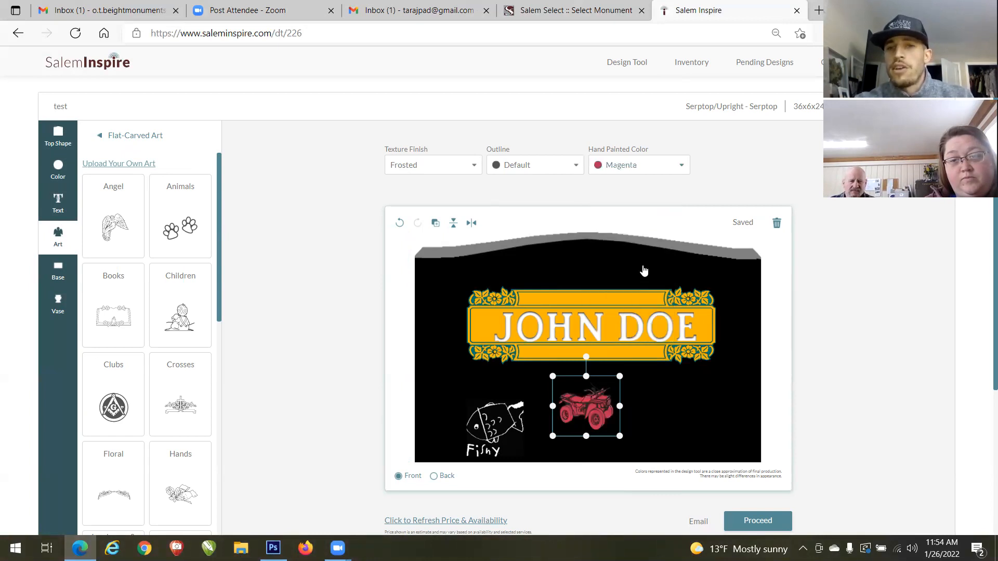
# Step: Try the Polished texture finish on the ATV artwork and restore it to Frosted with no hand painted color
pyautogui.click(455, 172)
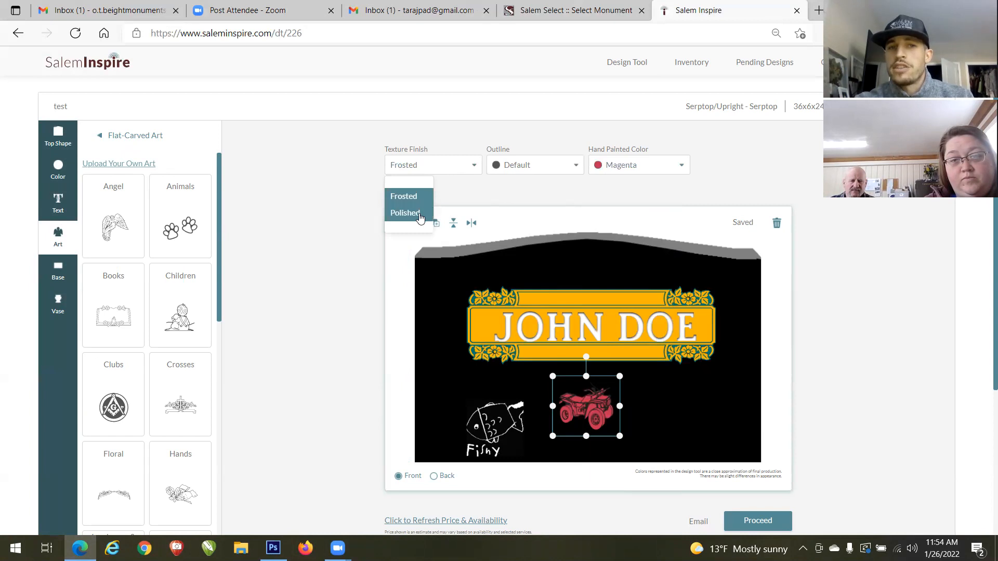
pyautogui.click(423, 210)
pyautogui.click(442, 168)
pyautogui.click(420, 198)
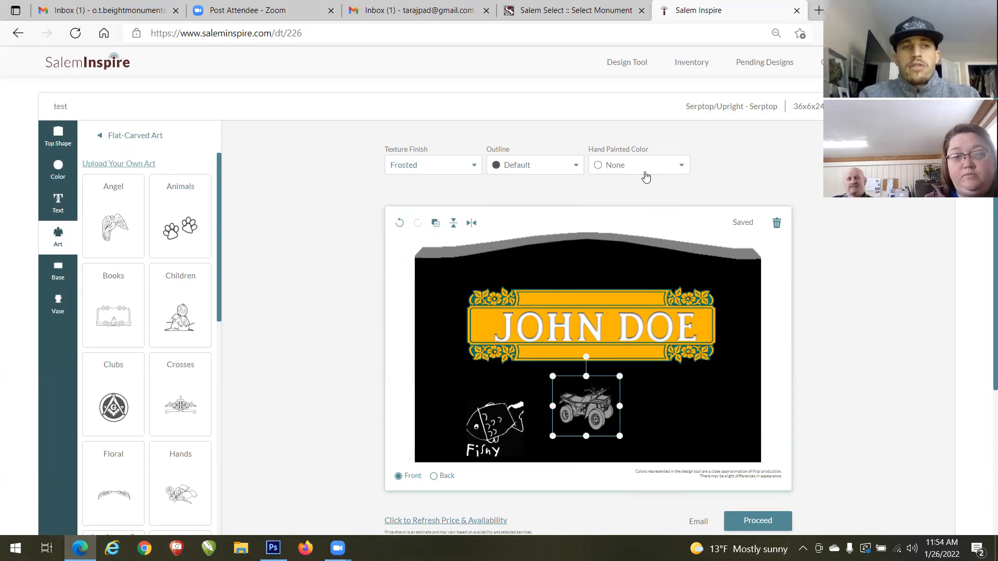
pyautogui.click(607, 252)
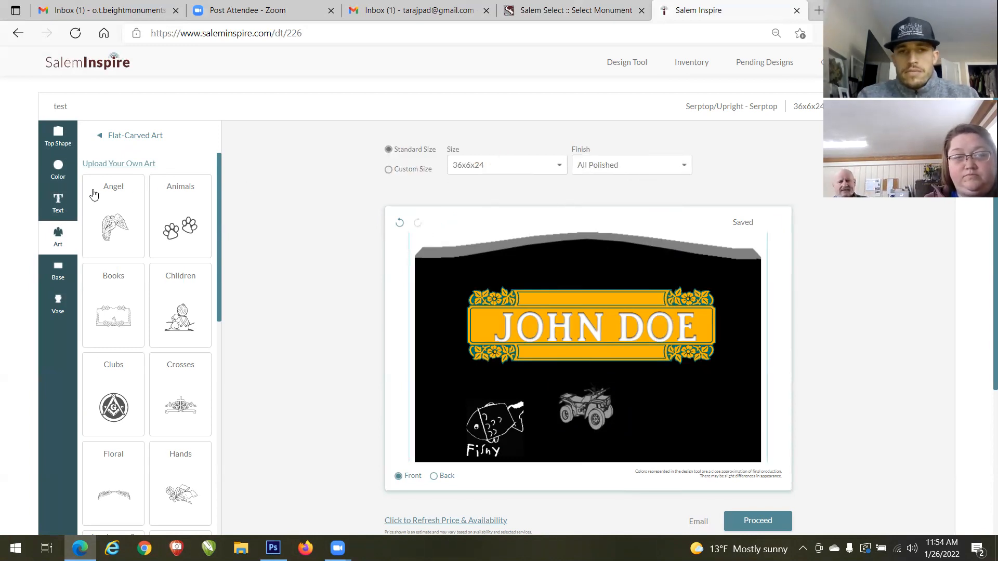
# Step: Open the Spots designs for Crosses within the Religion category of the laser art
pyautogui.click(57, 235)
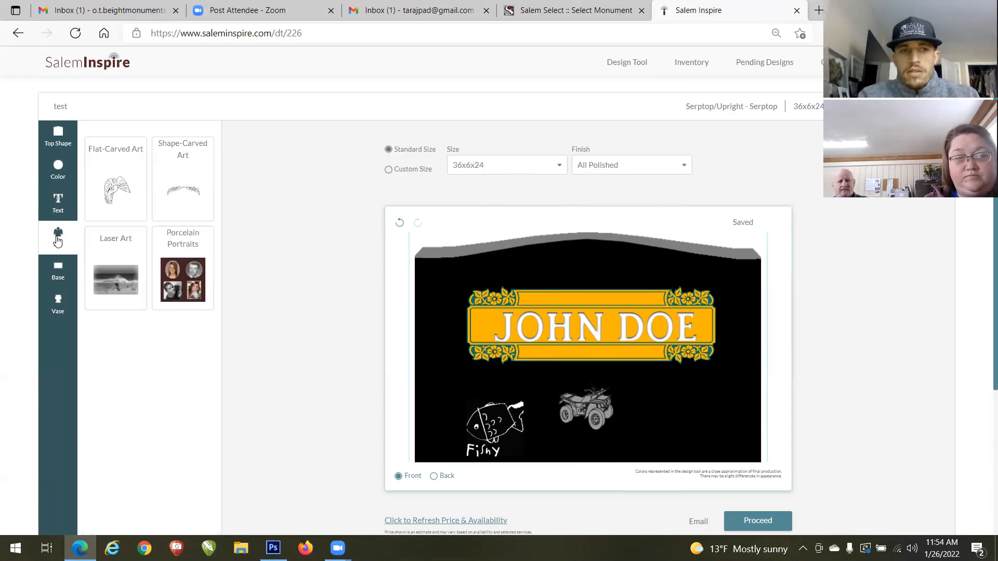
pyautogui.click(123, 249)
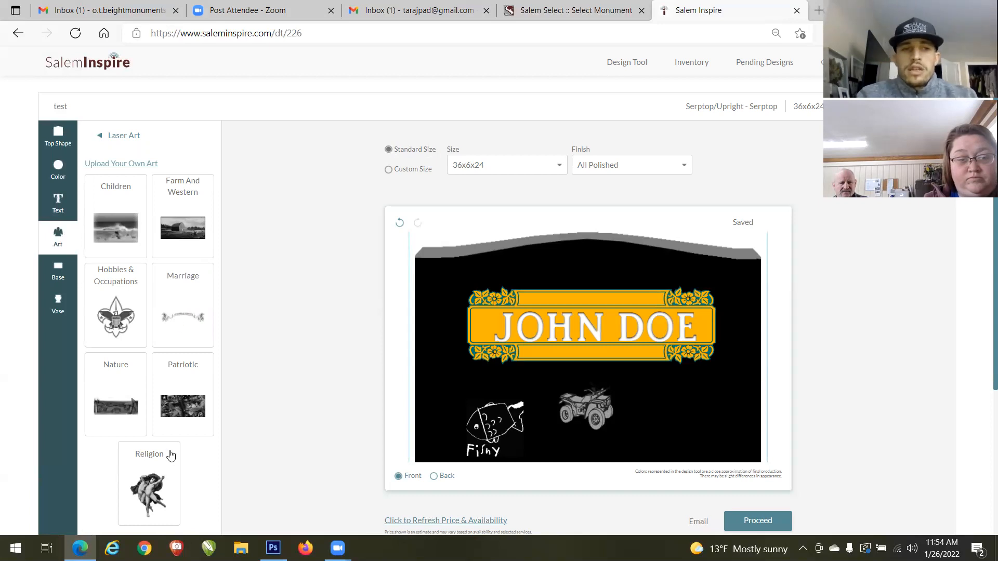
pyautogui.click(152, 502)
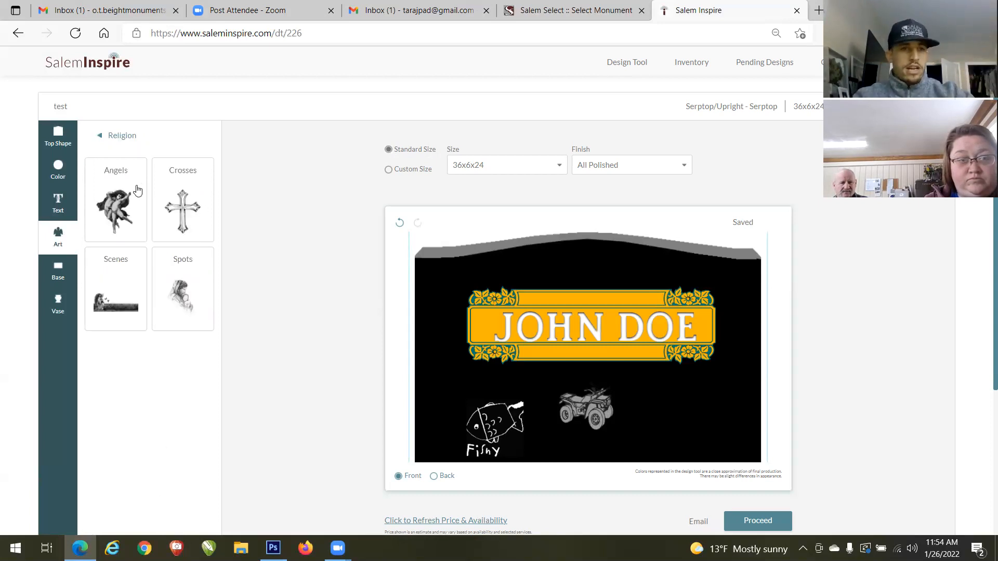
pyautogui.click(199, 214)
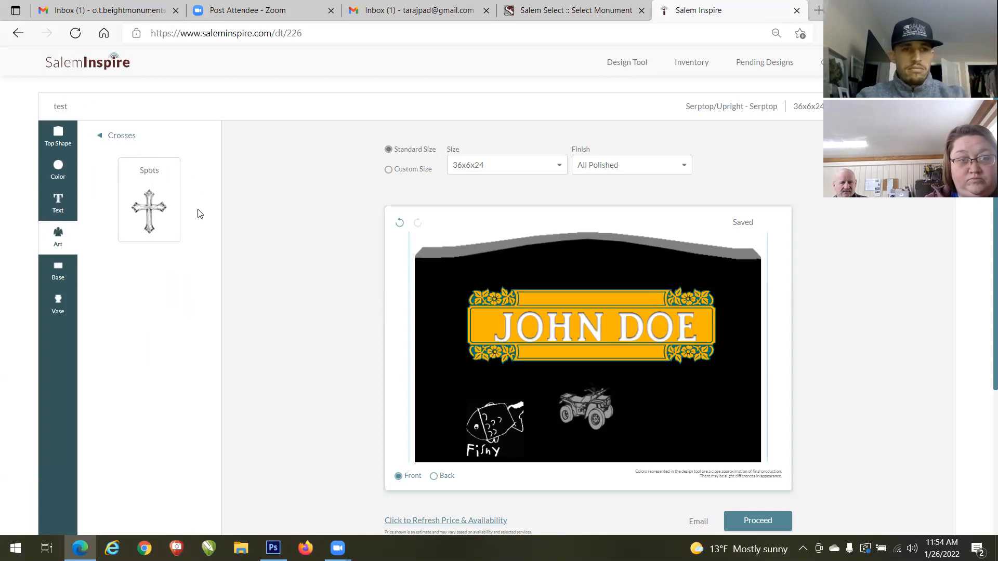
pyautogui.click(141, 217)
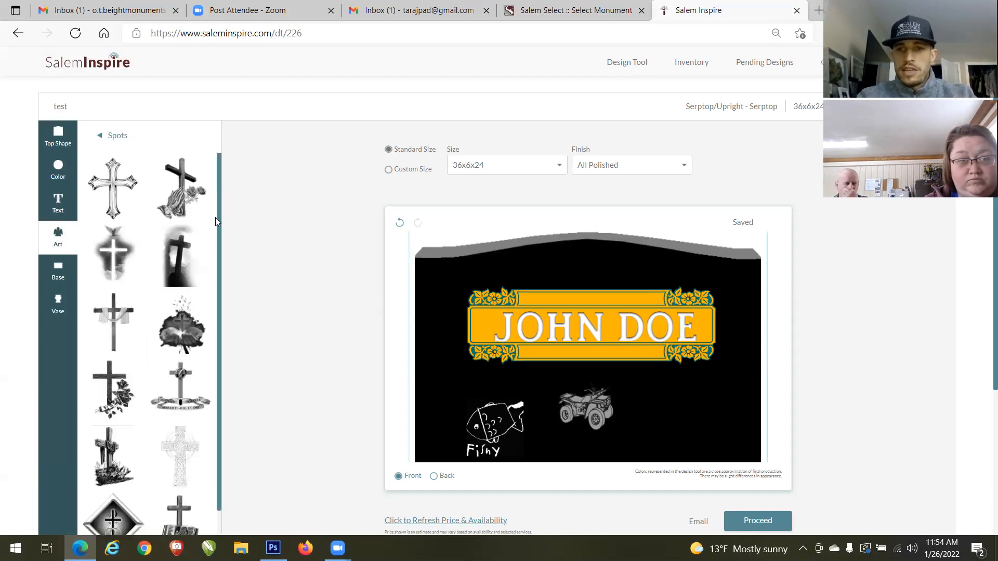
pyautogui.moveTo(217, 232); pyautogui.dragTo(225, 210)
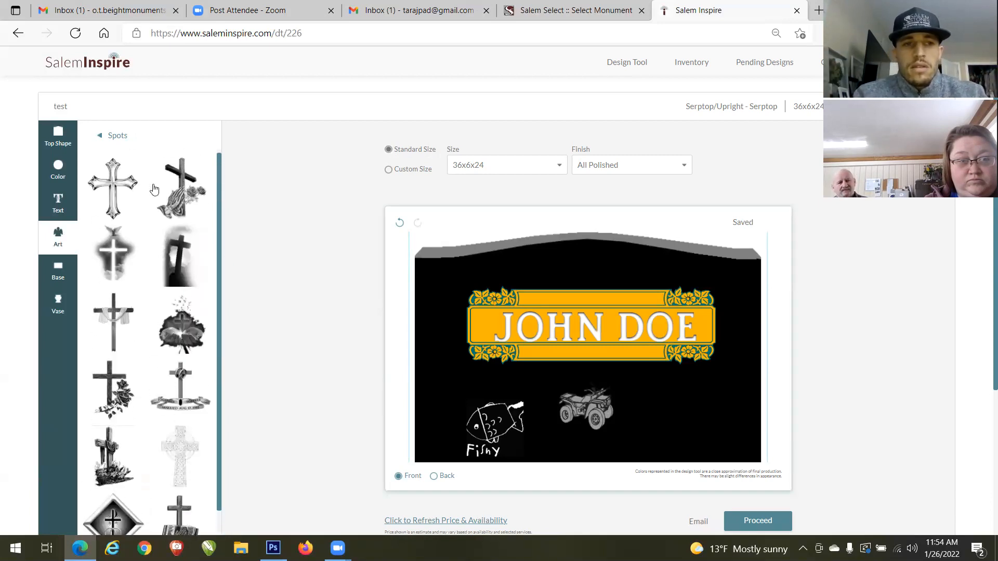
# Step: Add the ornate laser cross centered below the name panel, moving the ATV to the stone's lower-right corner to make room
pyautogui.click(107, 186)
pyautogui.moveTo(565, 419); pyautogui.dragTo(686, 418)
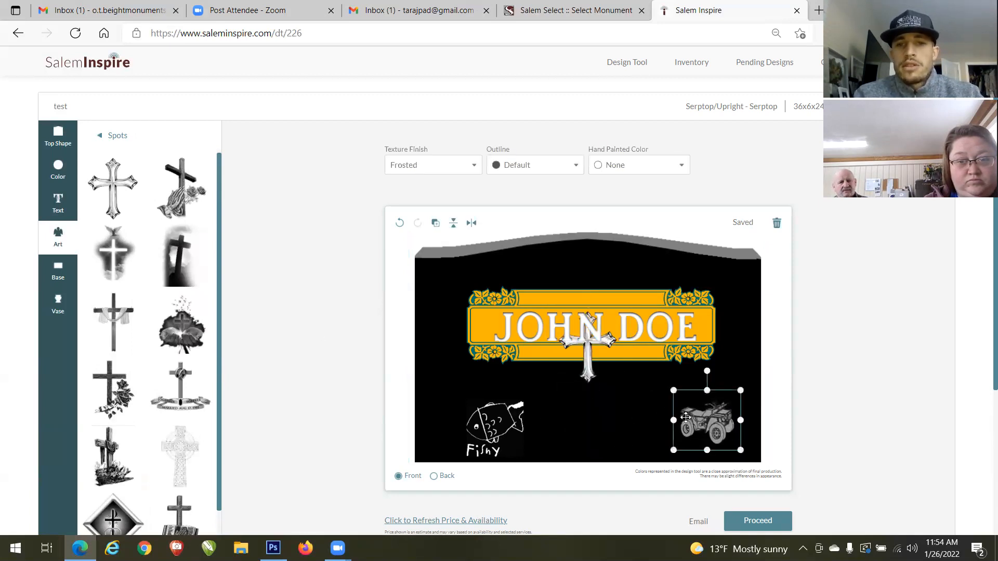
pyautogui.click(588, 346)
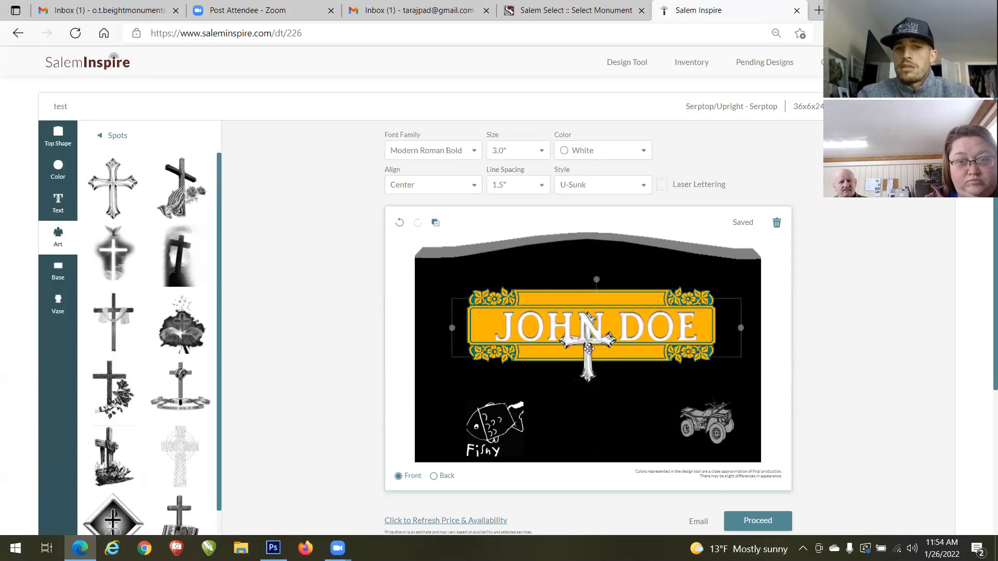
pyautogui.moveTo(589, 348); pyautogui.dragTo(591, 427)
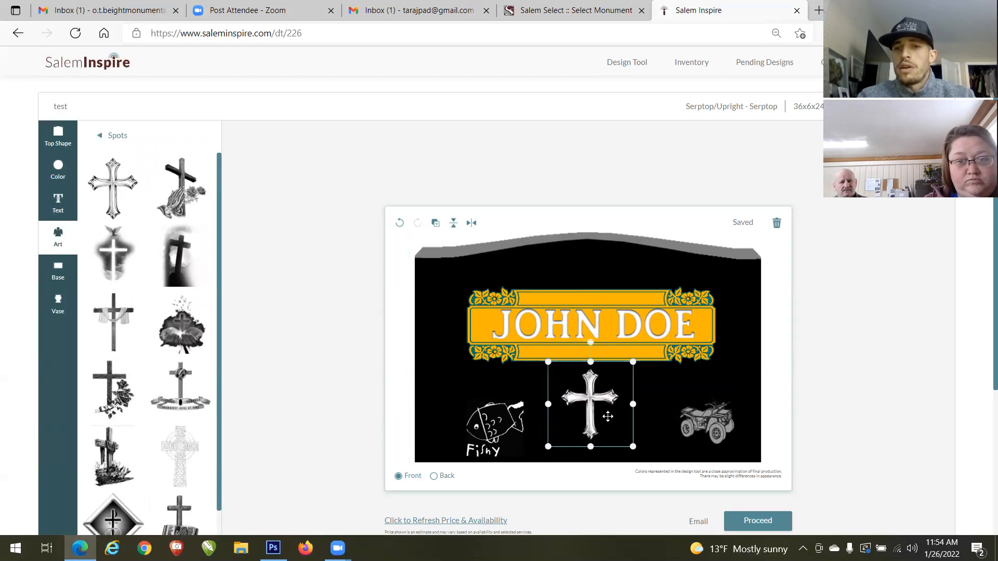
pyautogui.click(694, 250)
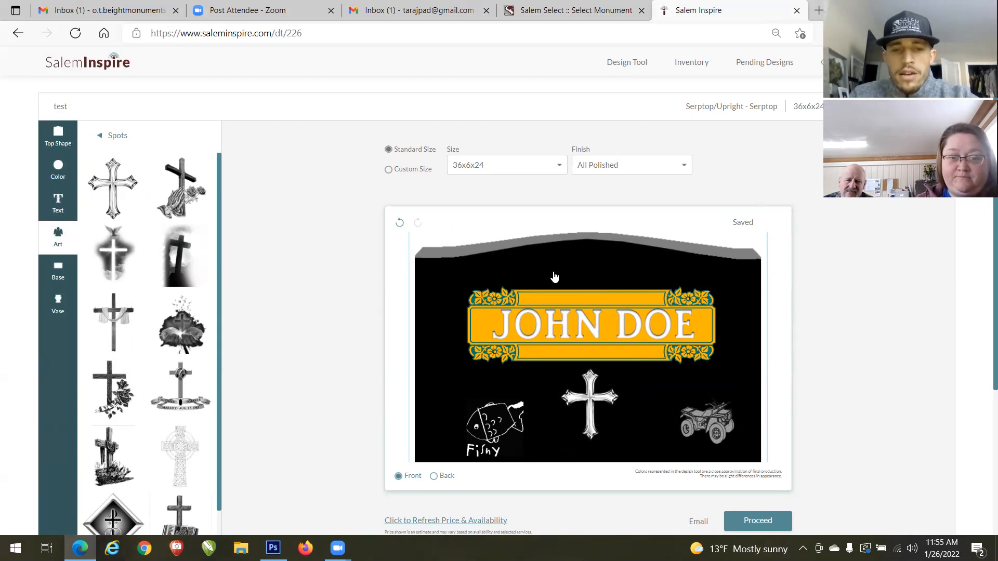
# Step: View the back of the monument and return to its front
pyautogui.click(434, 477)
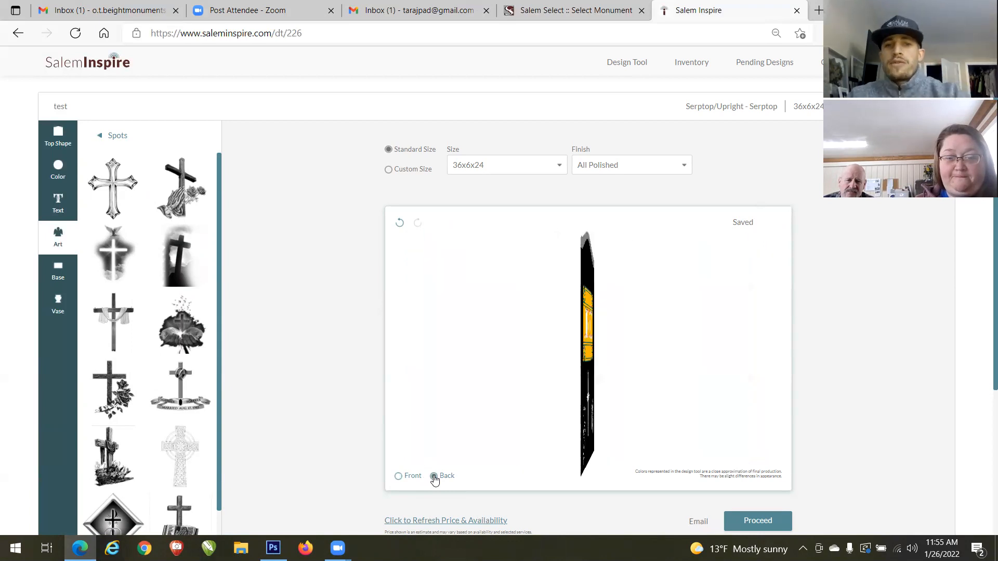
pyautogui.click(399, 477)
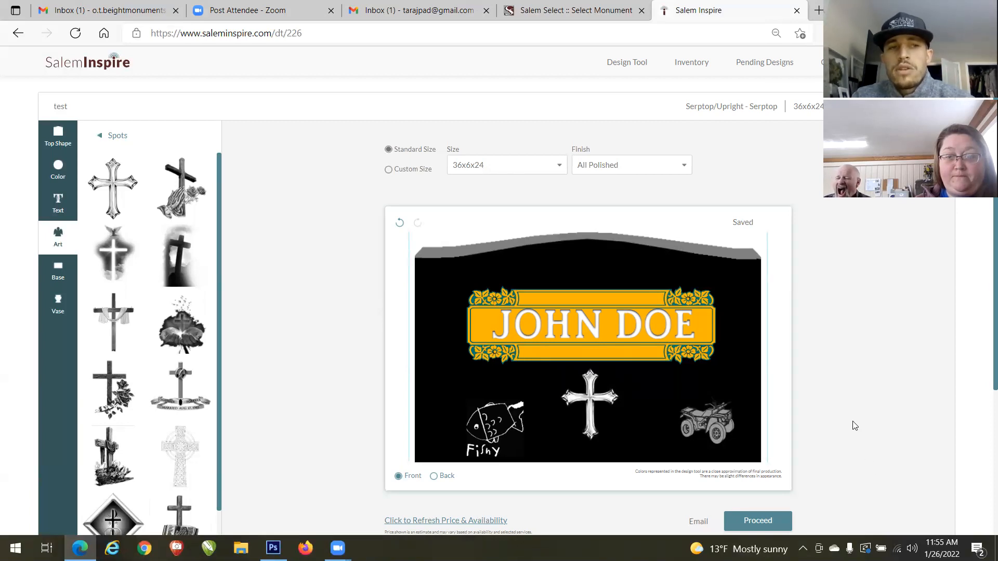
# Step: Add a base beneath the monument
pyautogui.click(60, 278)
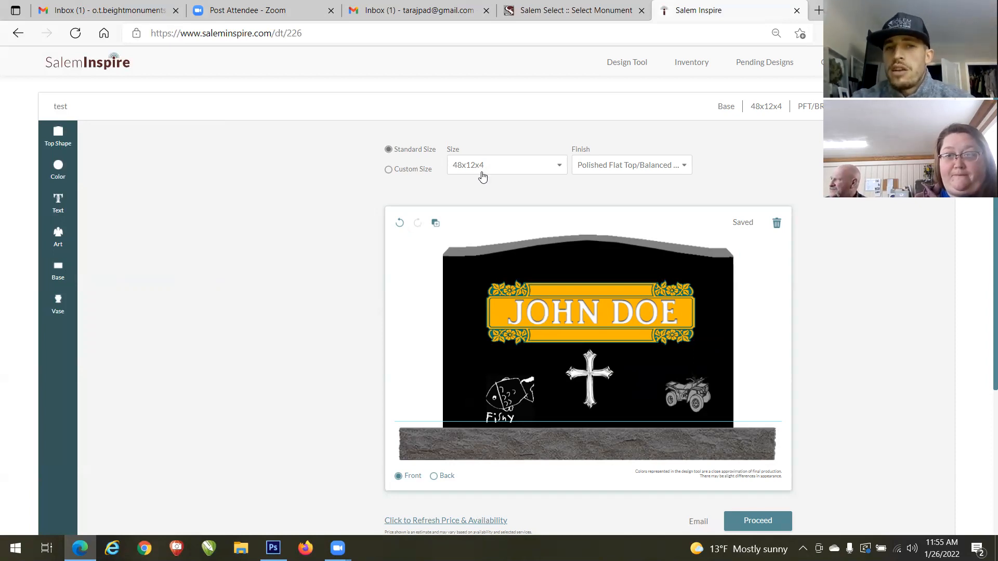
pyautogui.click(608, 176)
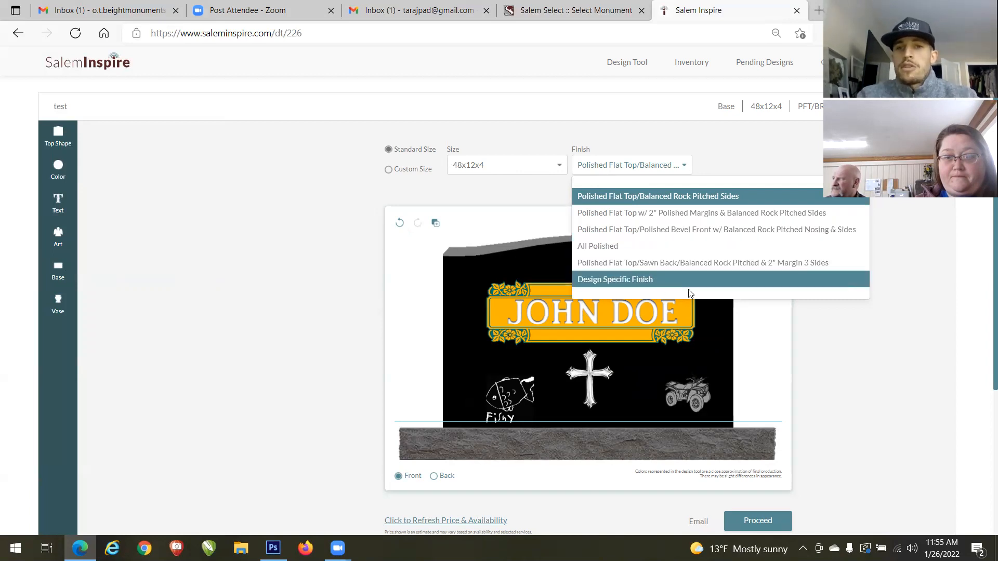
pyautogui.click(640, 245)
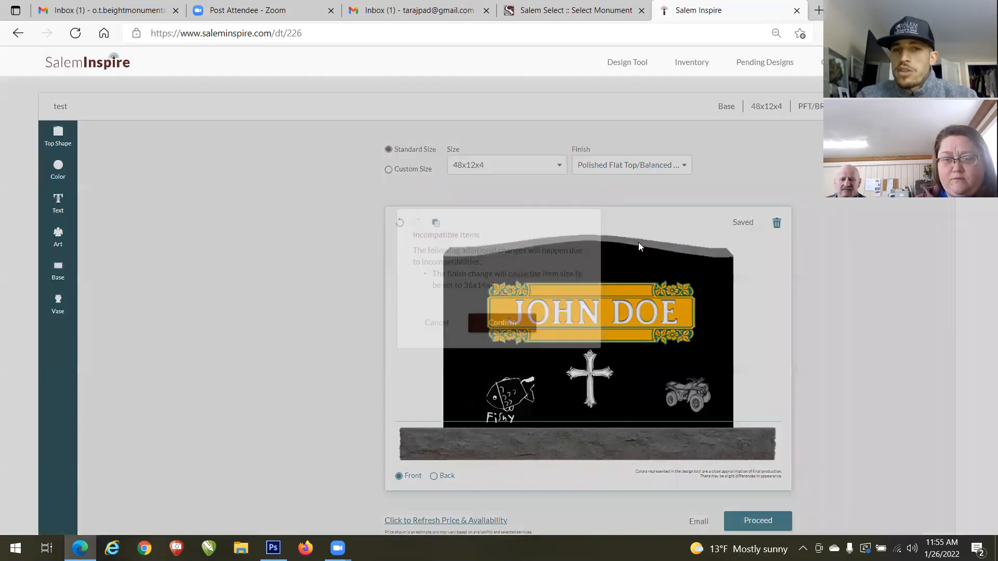
pyautogui.click(445, 341)
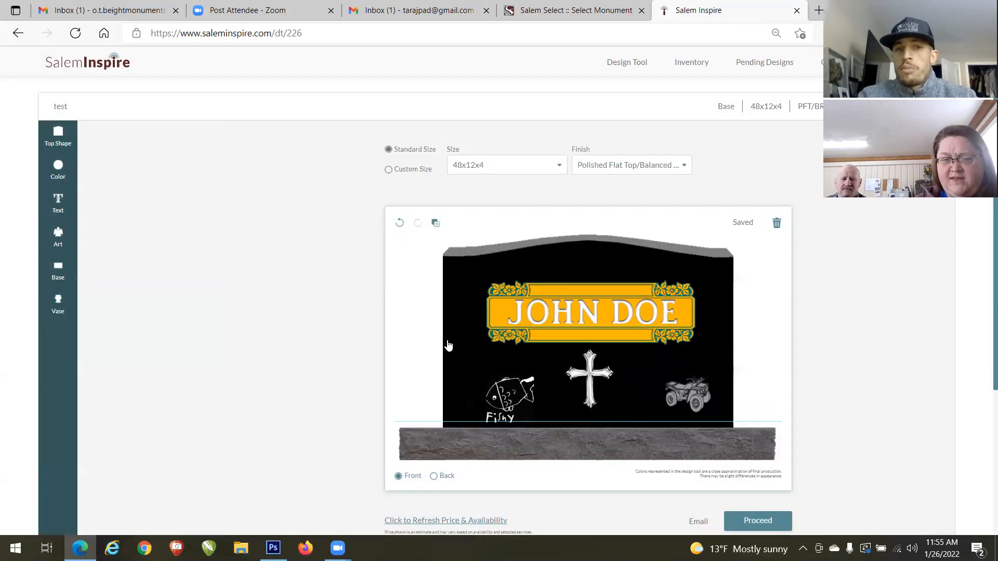
# Step: Set the base finish to Polished Flat Top w/ 2" Polished Margins & Balanced Rock Pitched Sides, accepting the accompanying size change
pyautogui.click(653, 166)
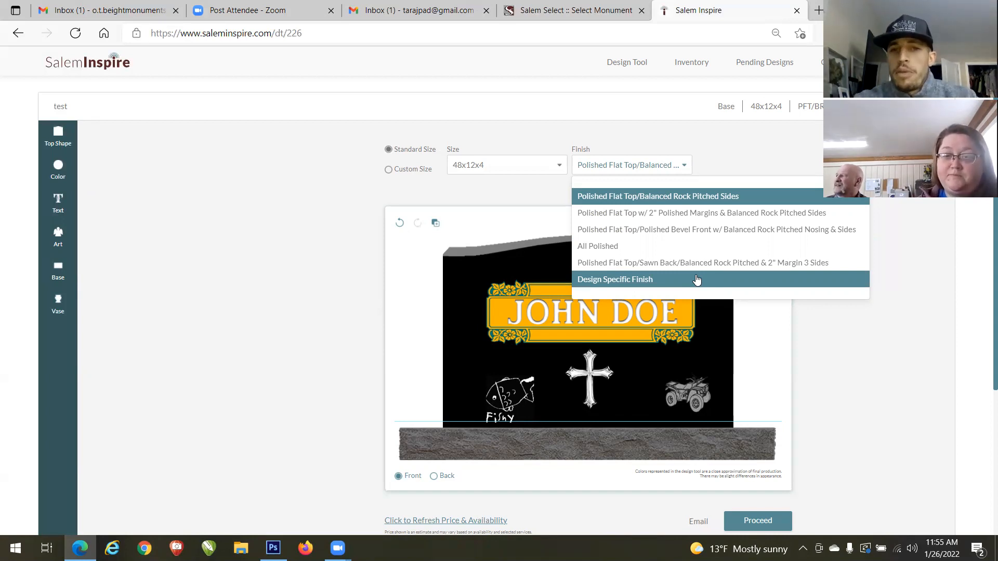
pyautogui.click(707, 219)
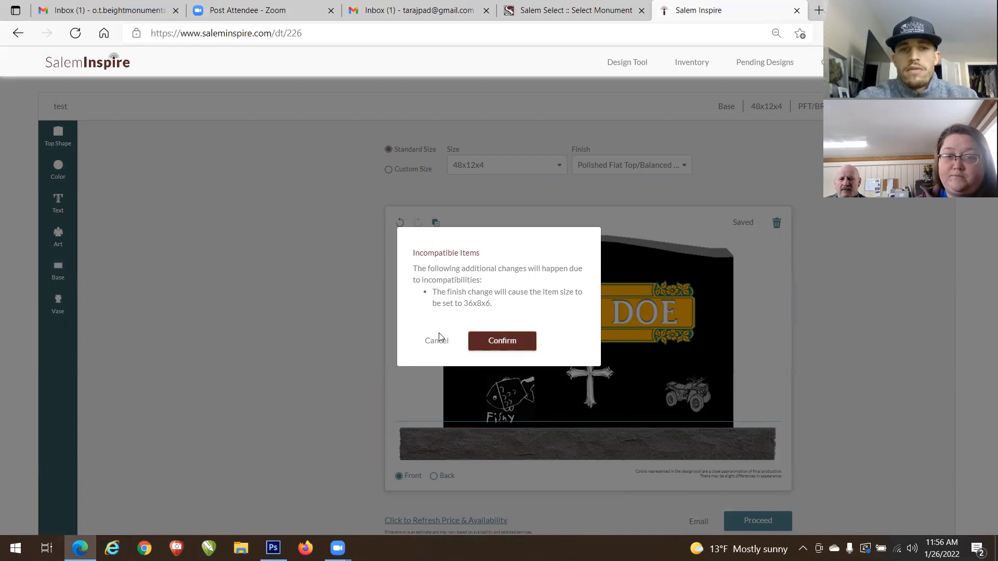
pyautogui.click(500, 347)
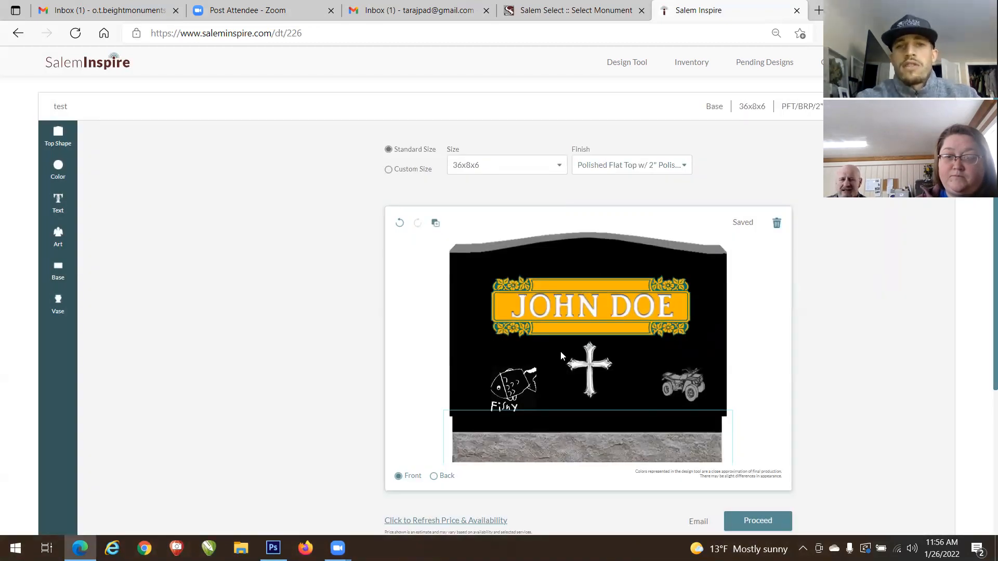
# Step: Set the base's standard size to 48x12x6
pyautogui.click(496, 166)
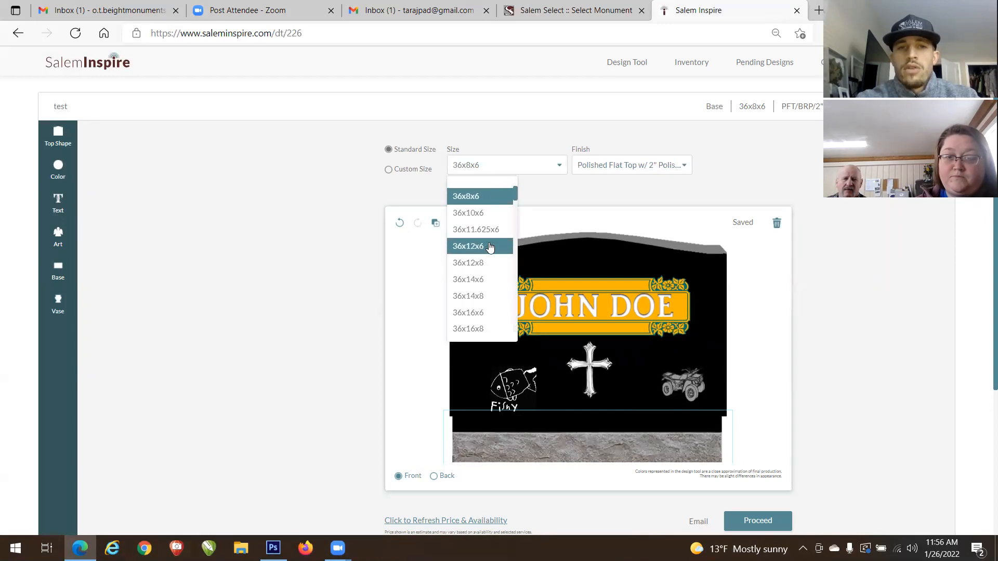
pyautogui.scroll(-8, 515, 248)
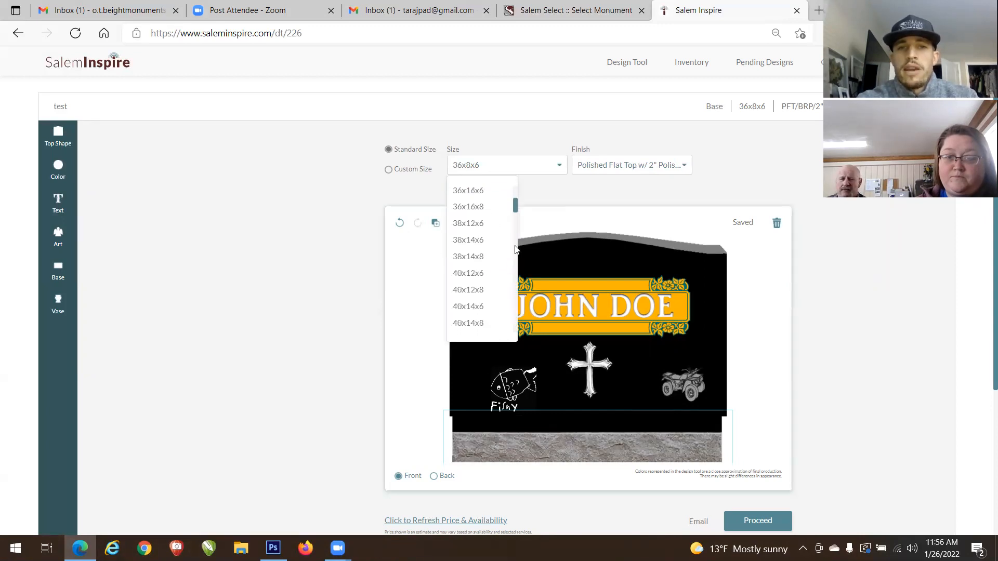
pyautogui.scroll(3, 516, 196)
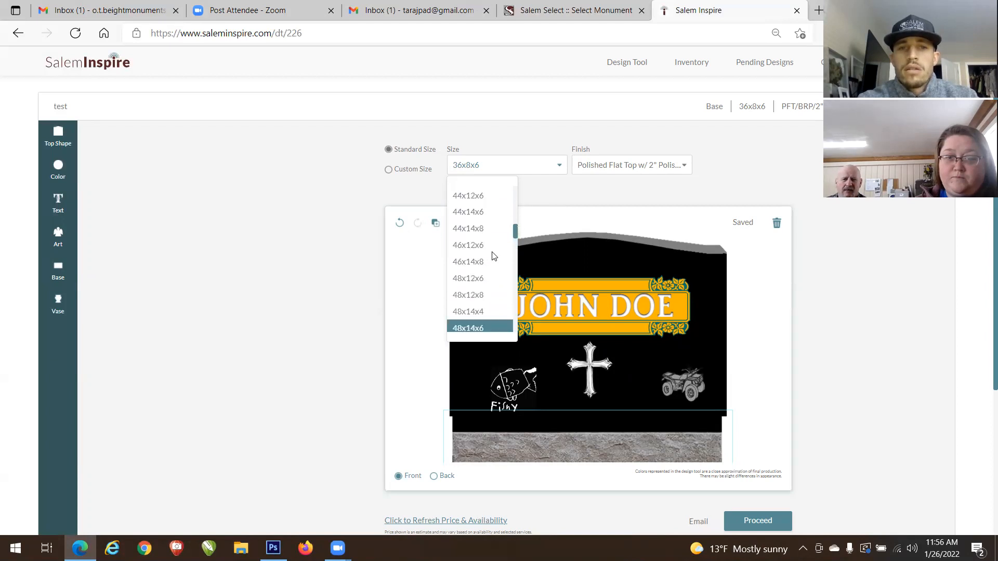
pyautogui.click(491, 279)
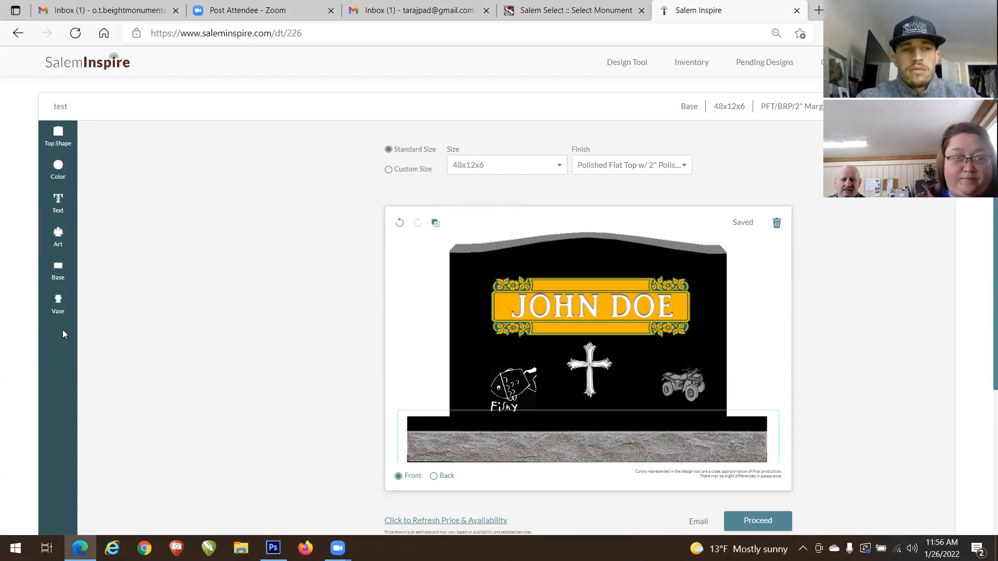
# Step: Add a Turned Vase on one end of the base, accepting the size change, and duplicate it on the other end
pyautogui.click(58, 307)
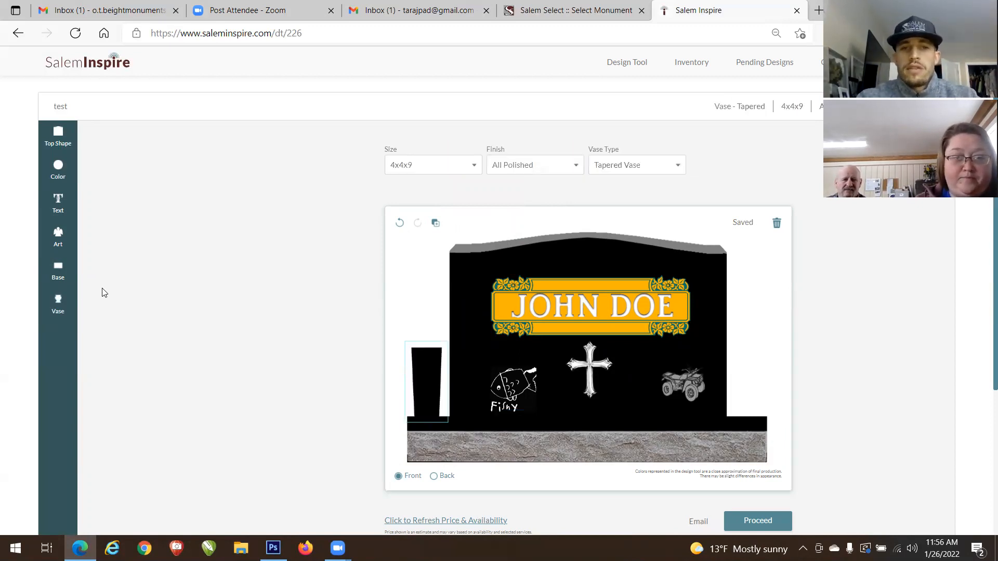
pyautogui.click(612, 169)
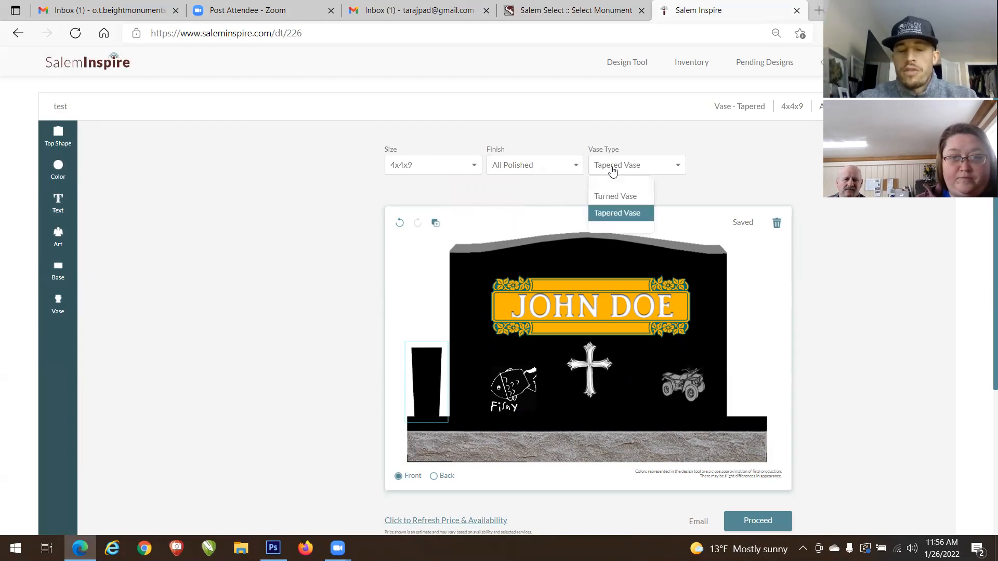
pyautogui.click(613, 196)
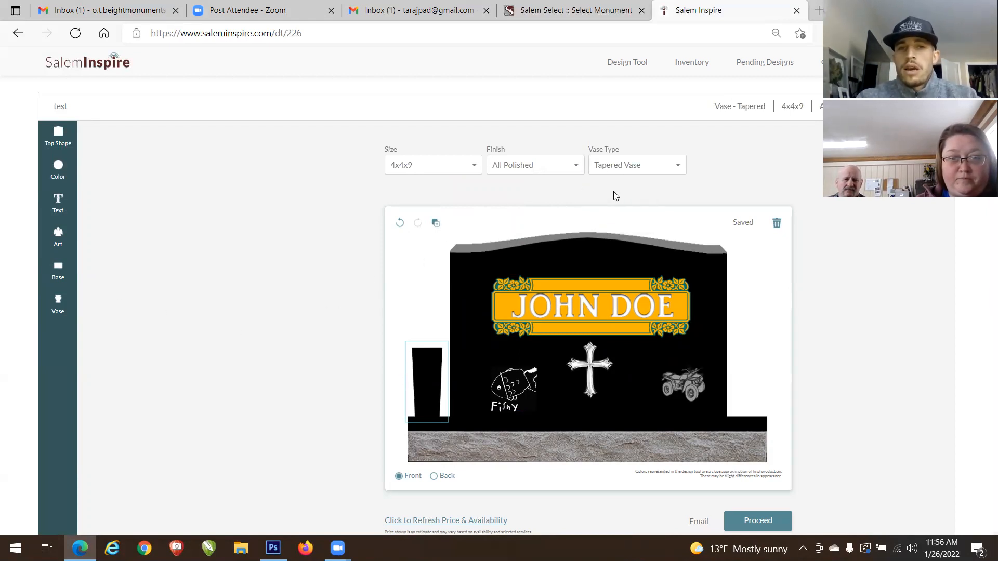
pyautogui.click(500, 343)
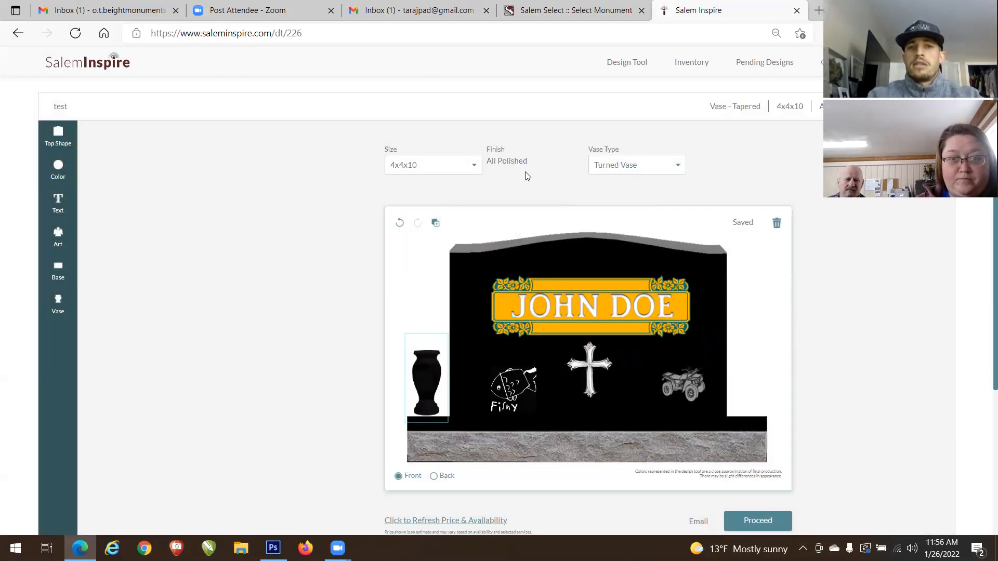
pyautogui.click(436, 224)
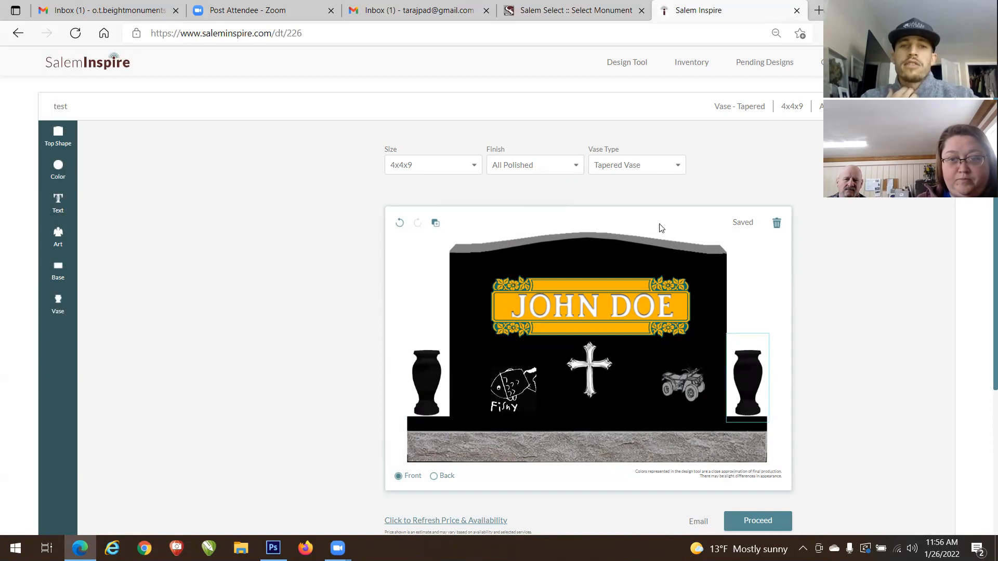
# Step: Try the 6x6x10 size on the duplicated vase and set it back to 4x4x9
pyautogui.click(469, 165)
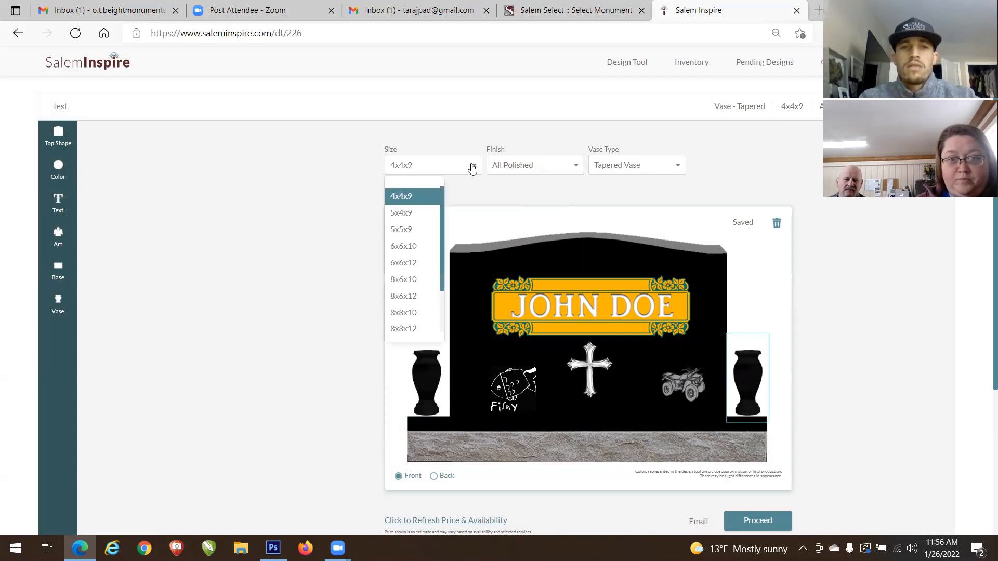
pyautogui.click(415, 247)
pyautogui.click(412, 171)
pyautogui.click(414, 196)
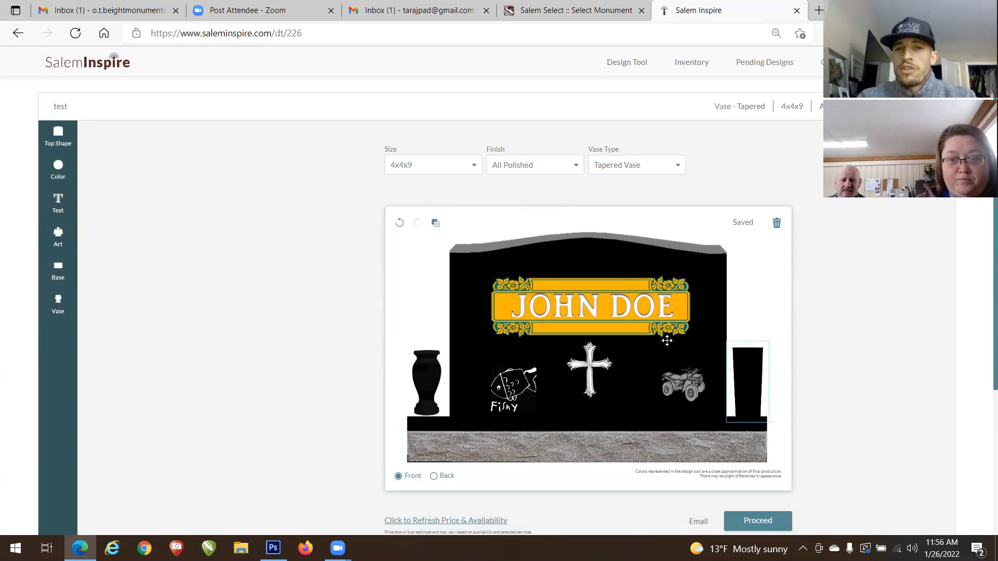
# Step: Change the duplicated vase's type to Turned Vase, accepting the accompanying size change
pyautogui.click(646, 163)
pyautogui.click(621, 197)
pyautogui.click(505, 341)
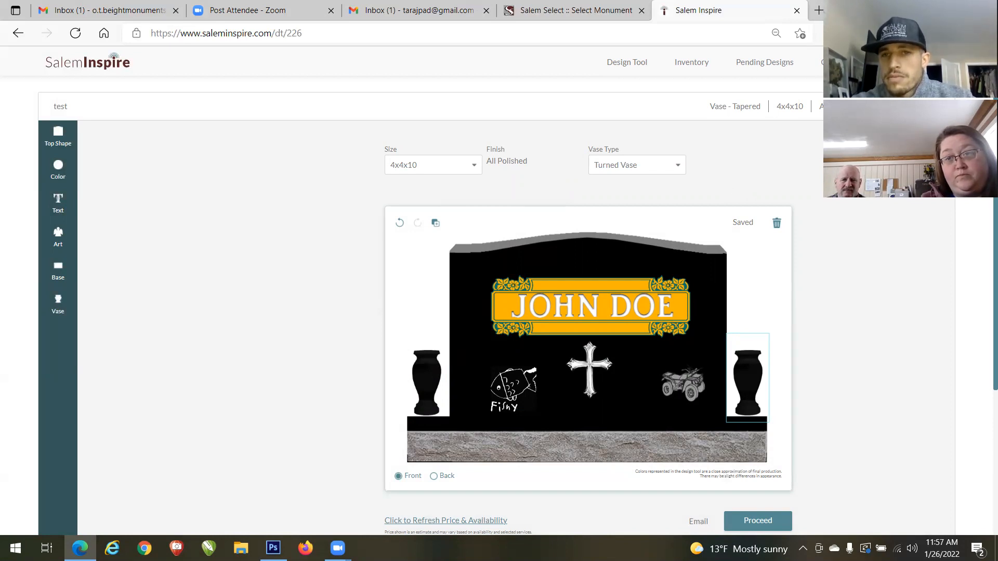
# Step: Open the price sheet management page and look through the multiplier fields for the stone colors
pyautogui.moveTo(843, 63)
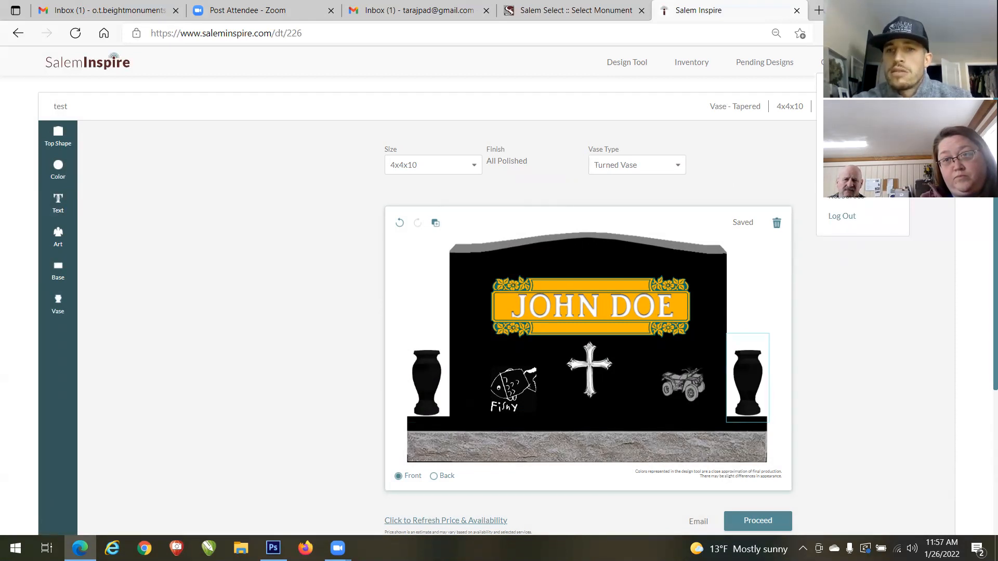
pyautogui.click(848, 137)
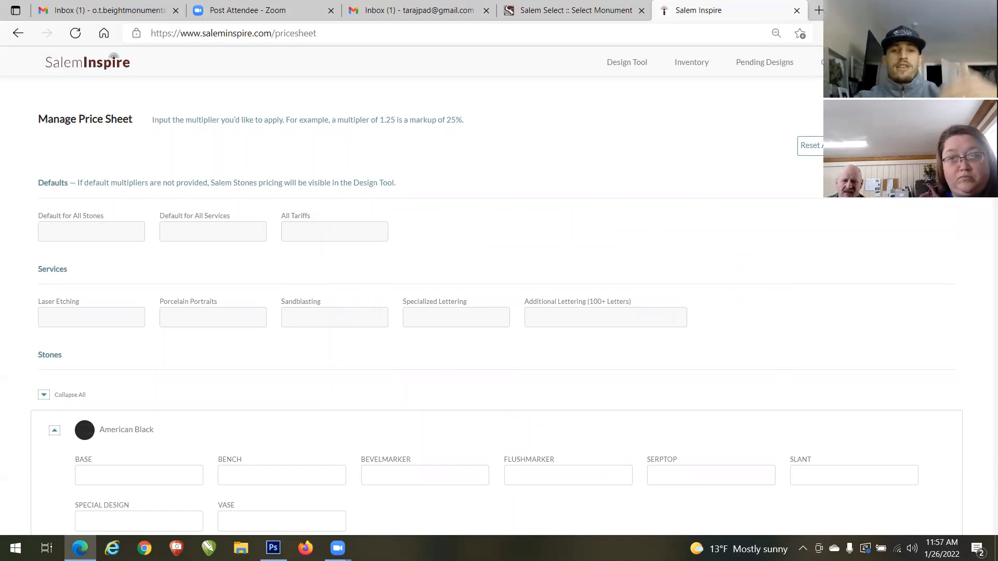
pyautogui.scroll(-9, 499, 291)
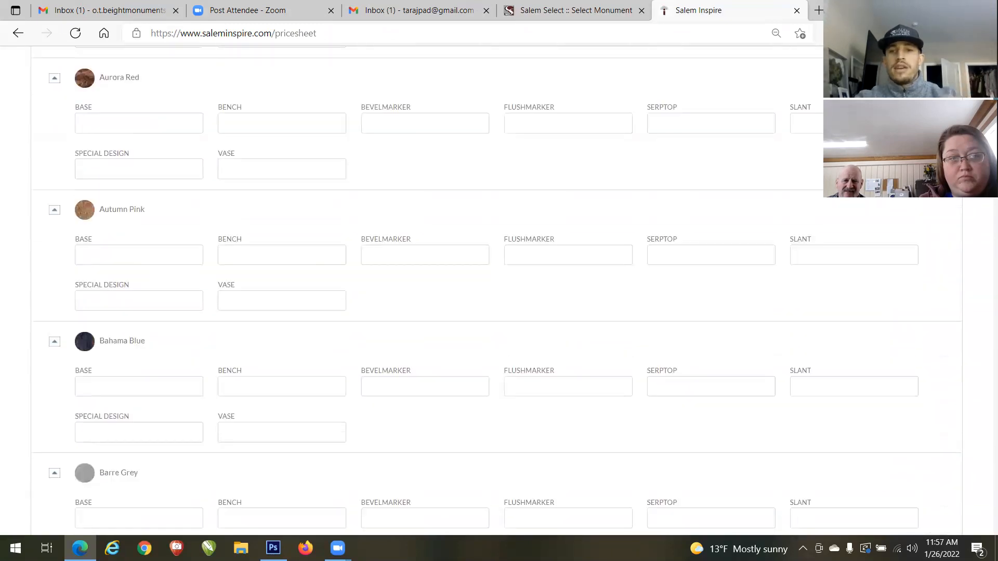
pyautogui.scroll(-11, 499, 291)
pyautogui.scroll(-8, 499, 291)
pyautogui.scroll(20, 499, 291)
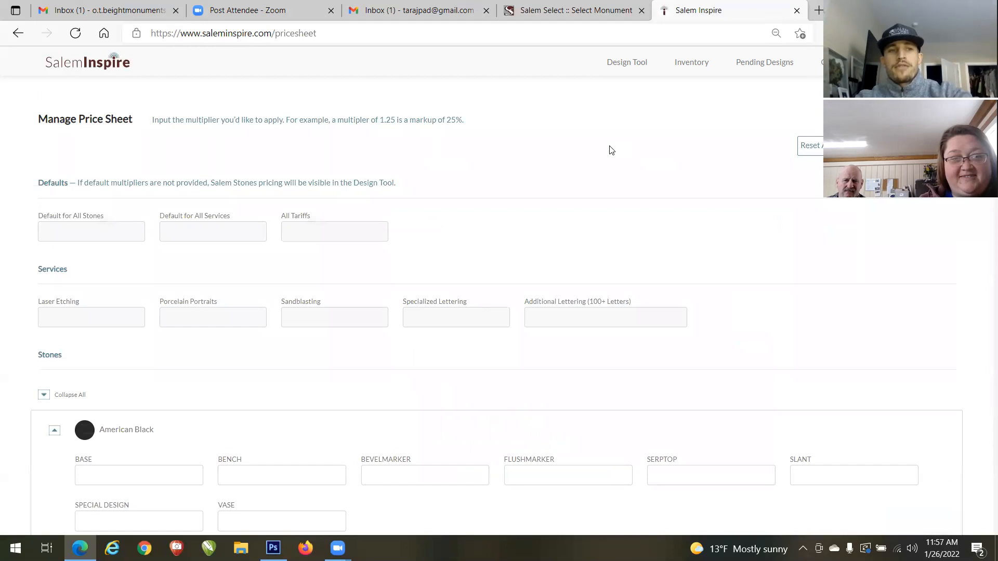
# Step: Set the default price multipliers for all stones and all services to 2.5
pyautogui.click(83, 232)
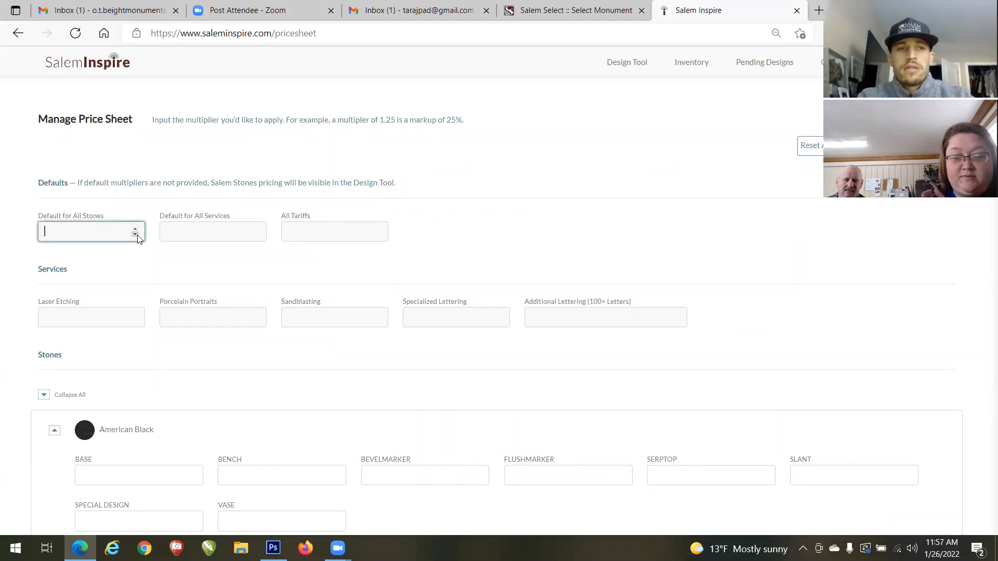
pyautogui.write('2.5')
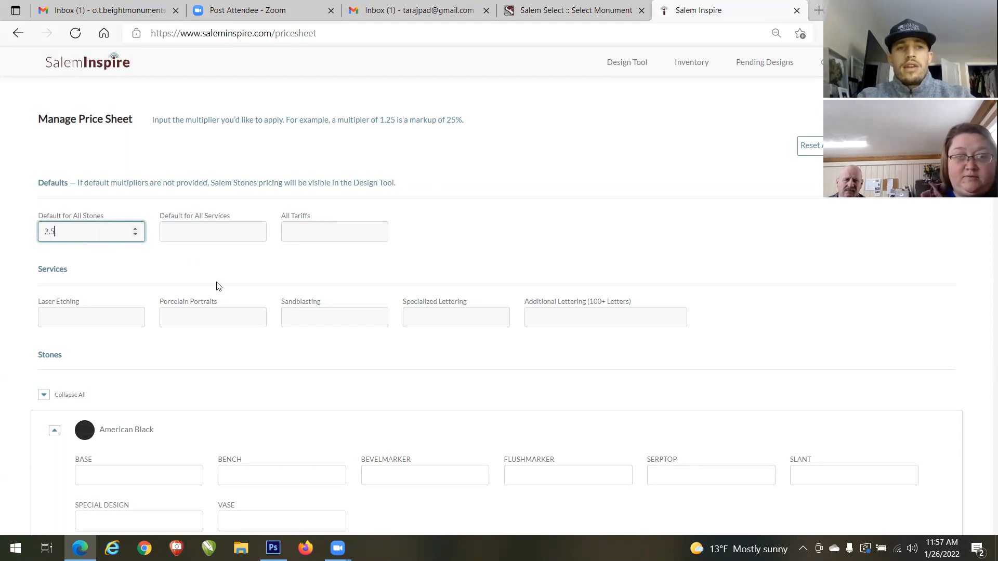
pyautogui.click(225, 268)
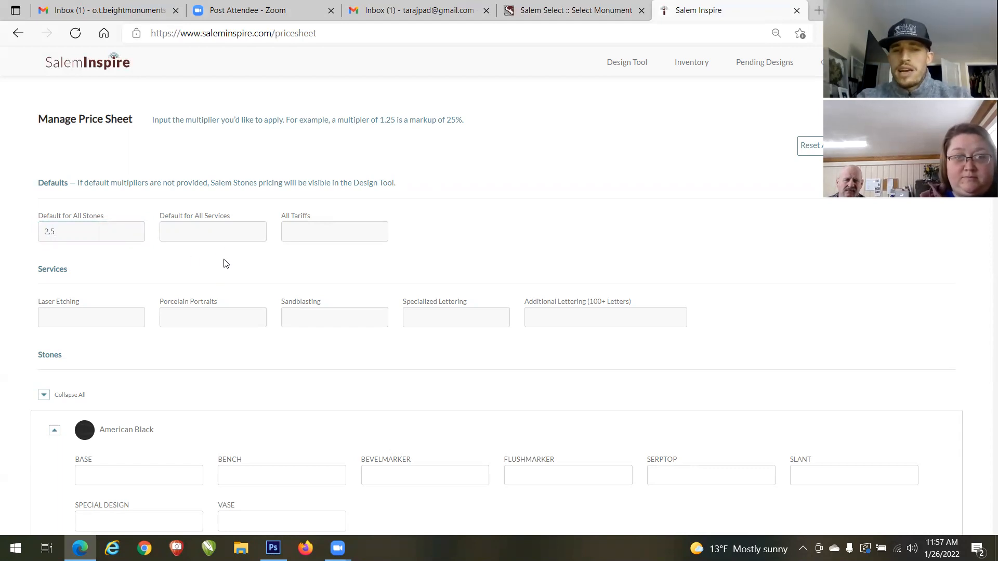
pyautogui.click(217, 237)
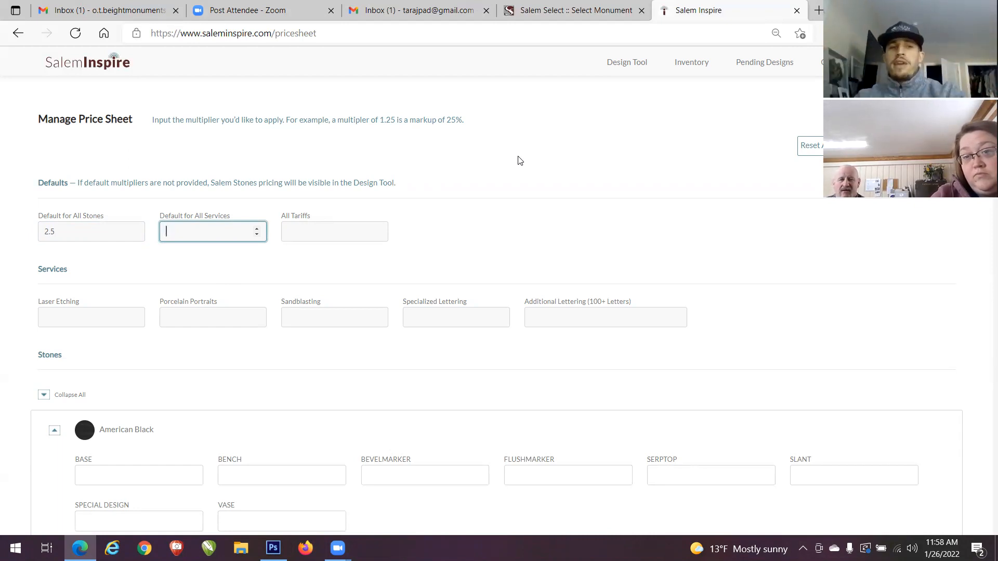
pyautogui.write('2.5')
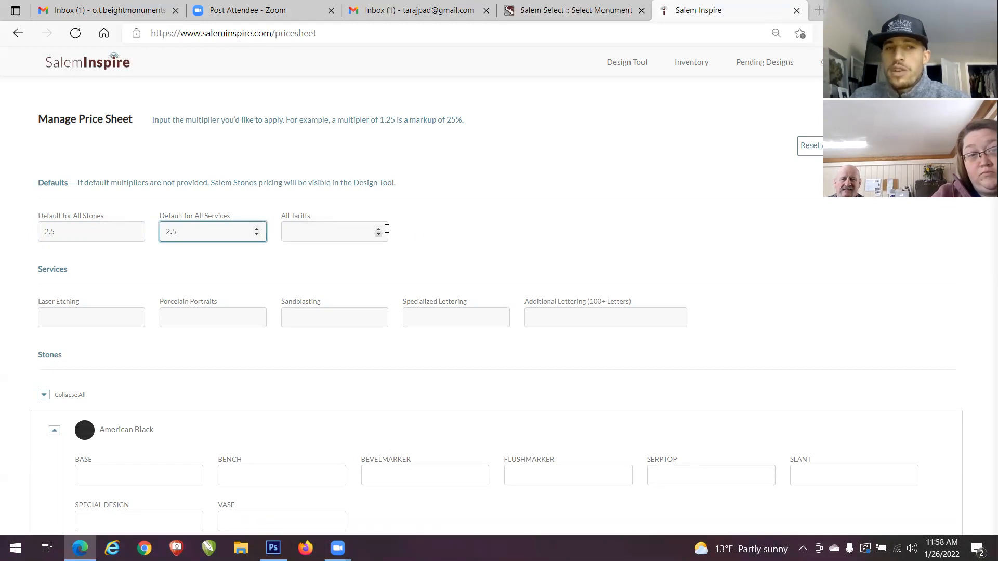
# Step: Set the All Tariffs multiplier to 1 and save the markups, applying them to the in-process designs
pyautogui.click(372, 235)
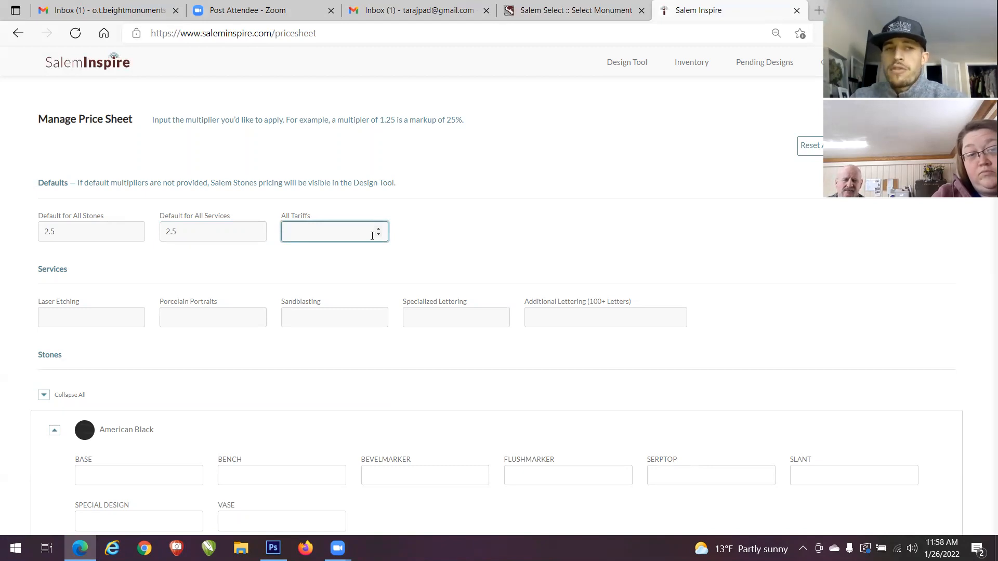
pyautogui.write('1')
pyautogui.click(459, 234)
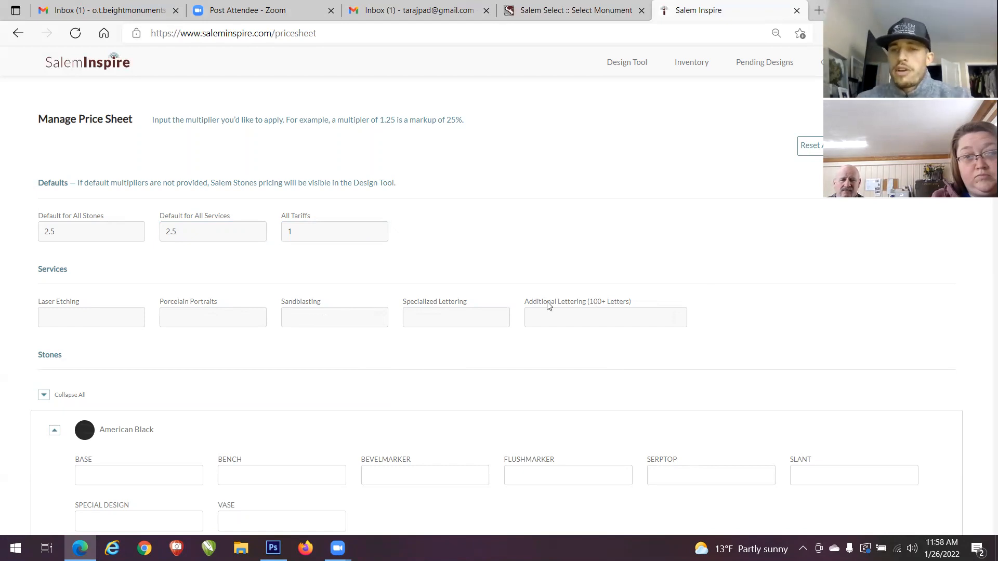
pyautogui.click(917, 146)
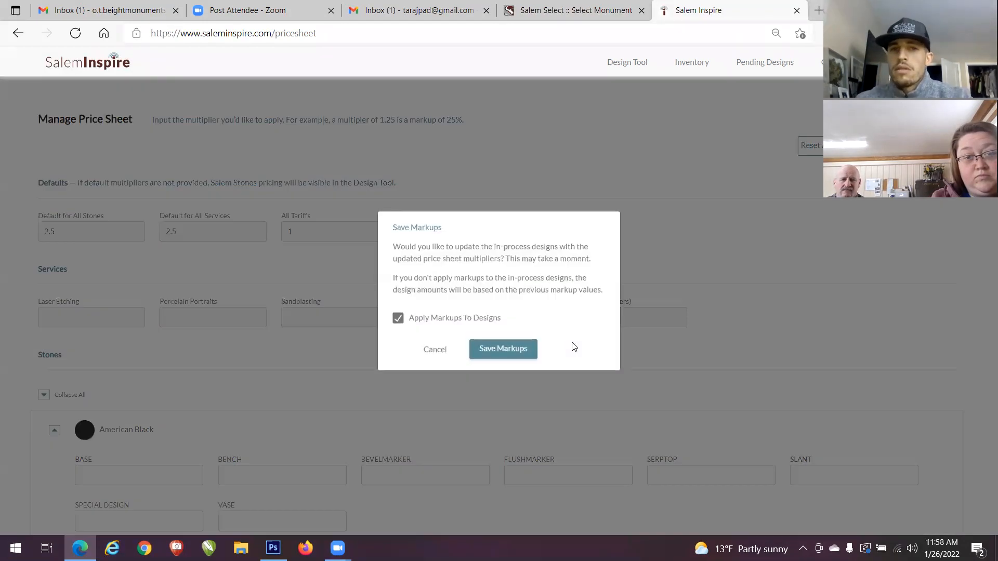
pyautogui.click(498, 351)
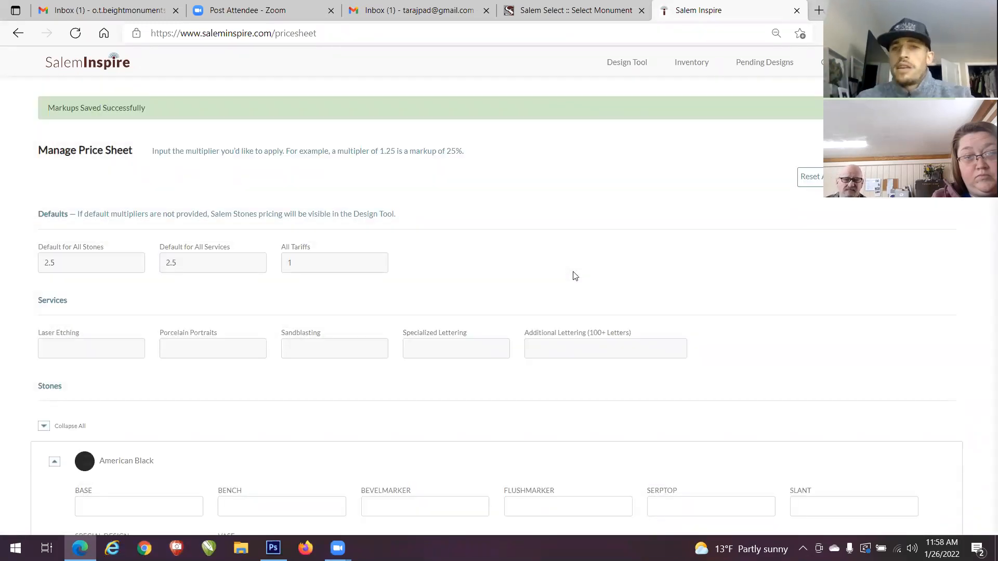
# Step: Reopen the pending design titled test and check its price and the base's size and finish
pyautogui.click(775, 63)
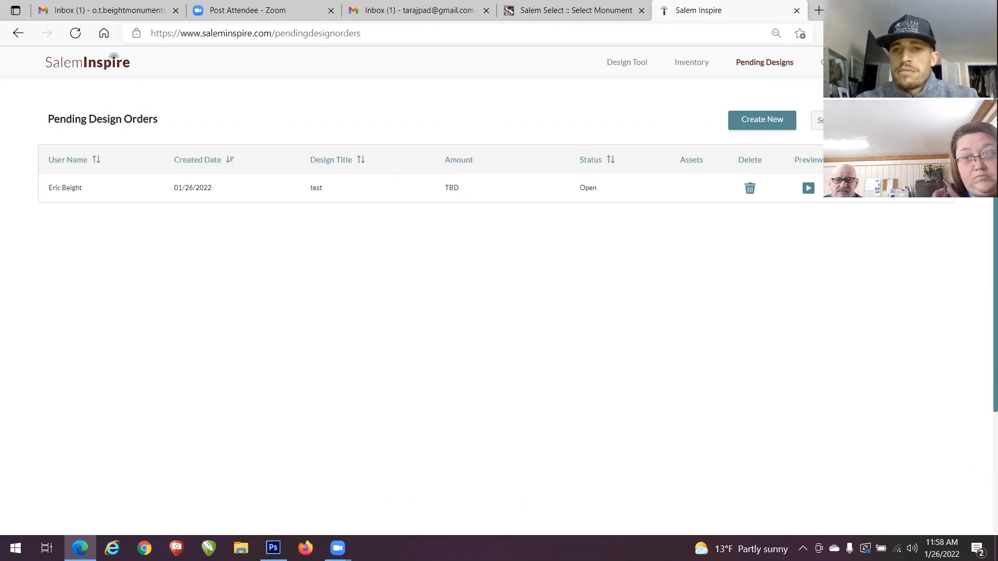
pyautogui.click(862, 188)
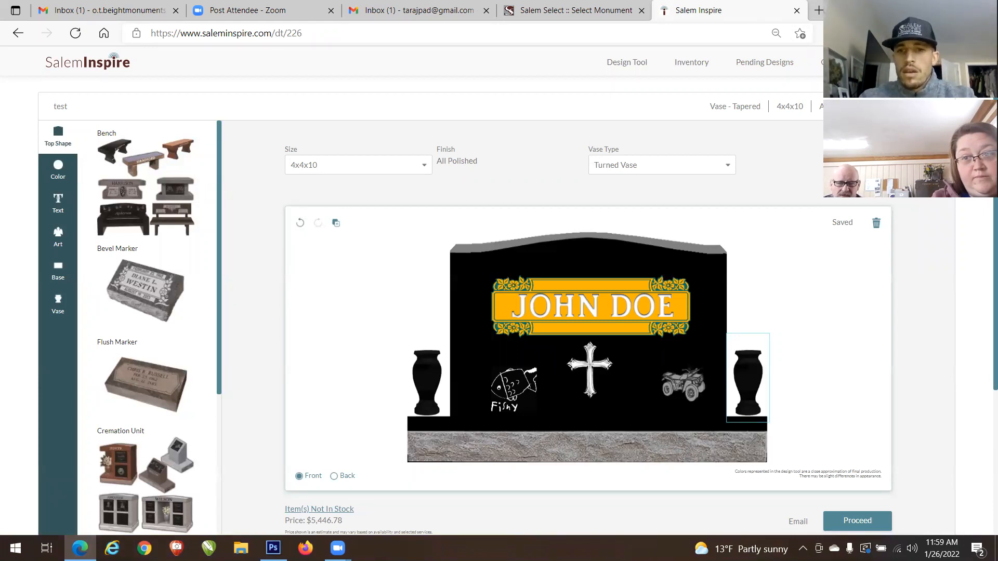
pyautogui.scroll(-2, 984, 238)
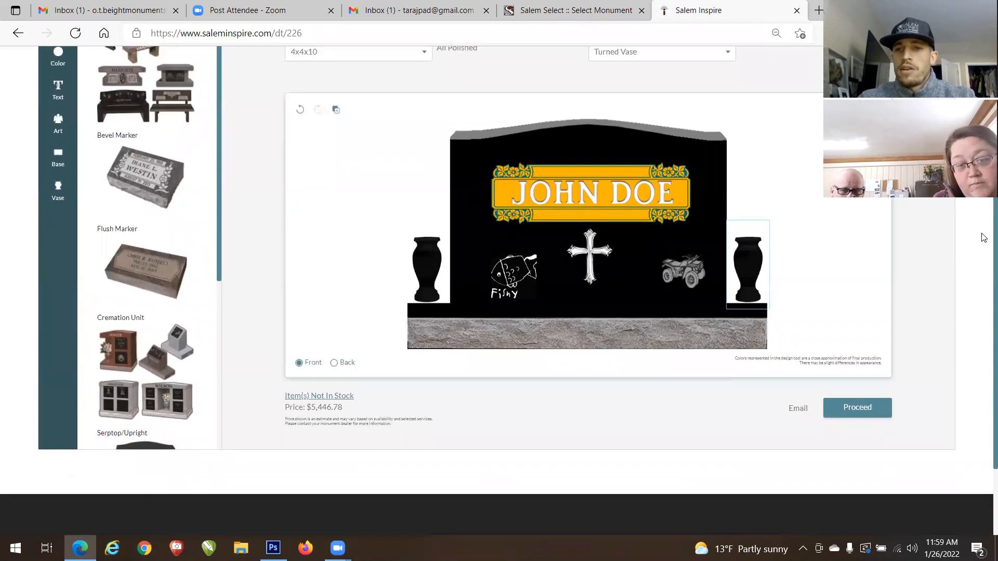
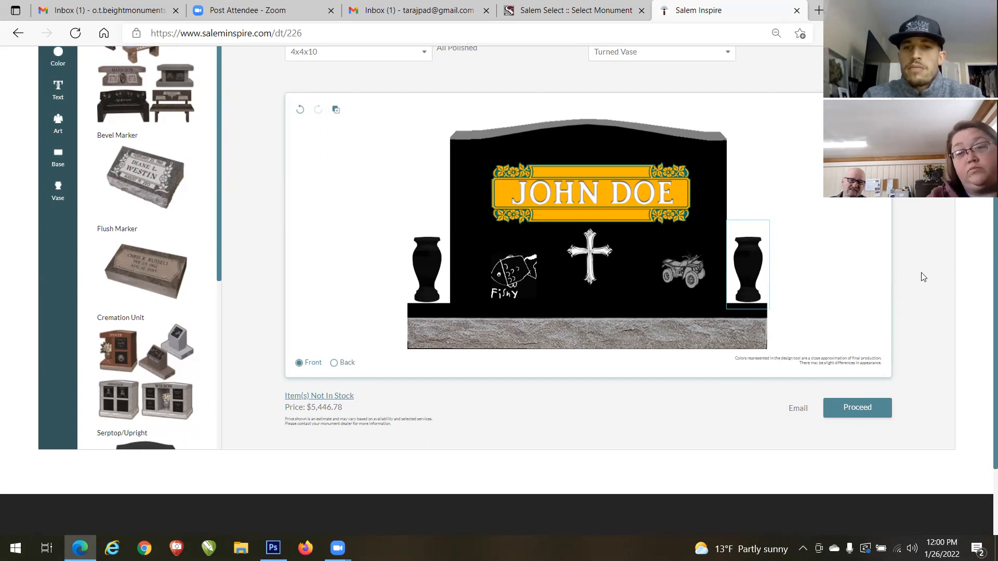
pyautogui.click(669, 329)
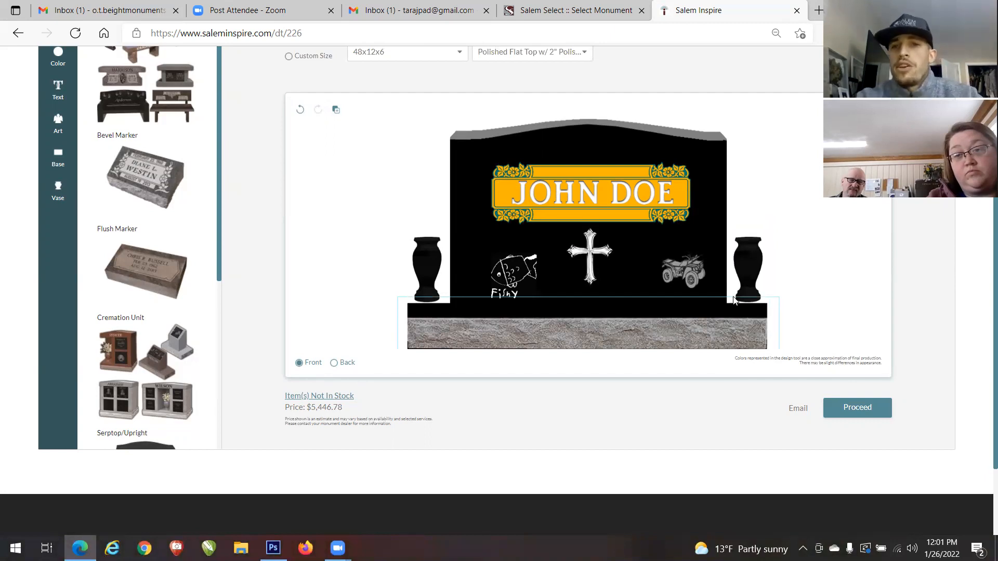
pyautogui.scroll(3, 983, 208)
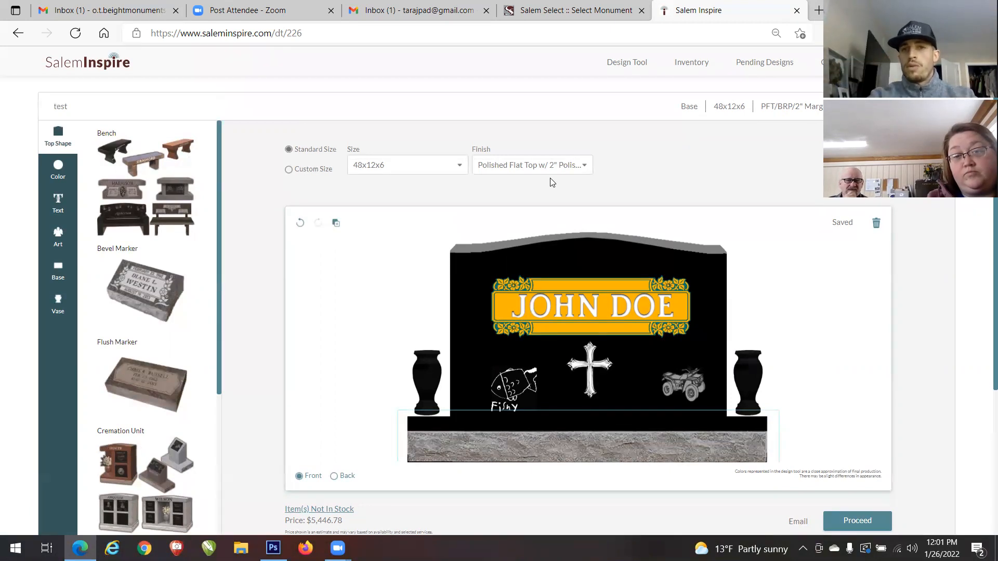
# Step: Open the inventory and set its product filters to the color Jet Black and the product type BASE
pyautogui.click(700, 63)
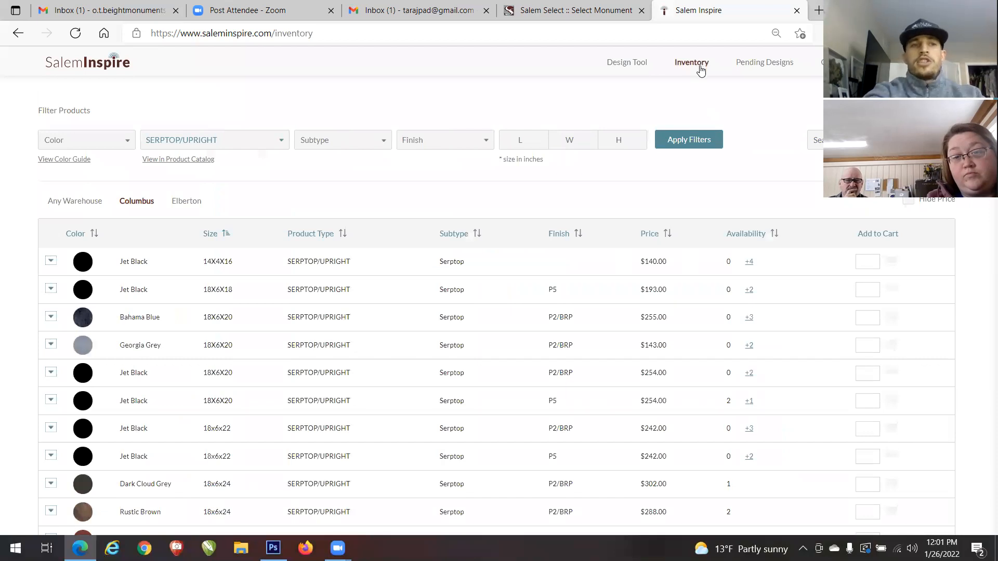
pyautogui.click(110, 139)
pyautogui.moveTo(151, 172); pyautogui.dragTo(150, 270)
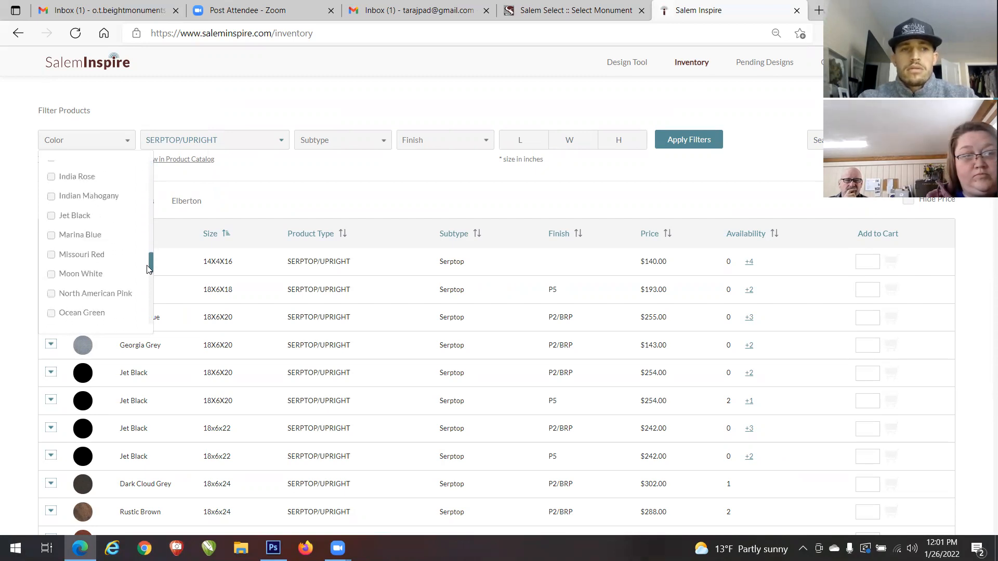
pyautogui.click(61, 217)
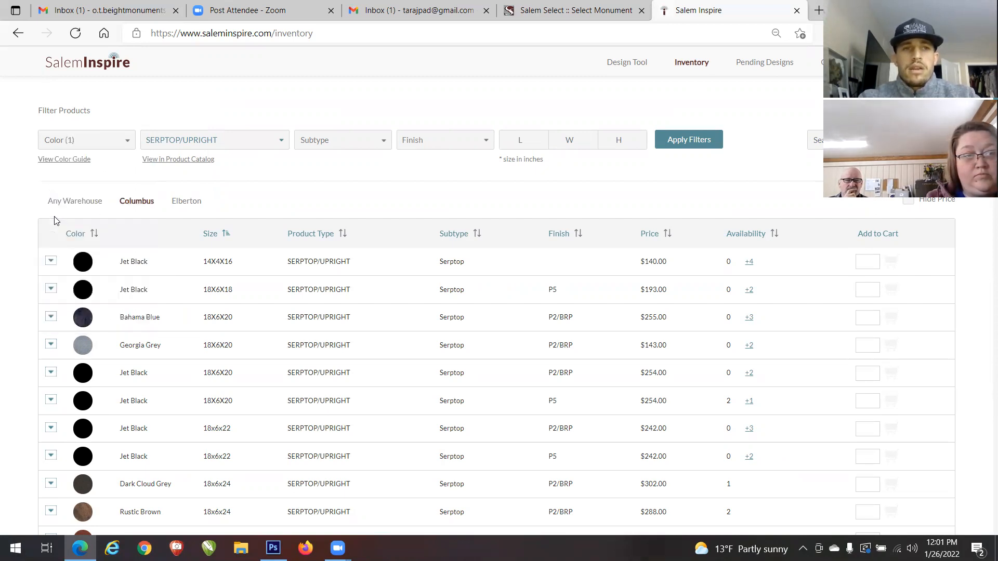
pyautogui.click(271, 148)
pyautogui.click(219, 204)
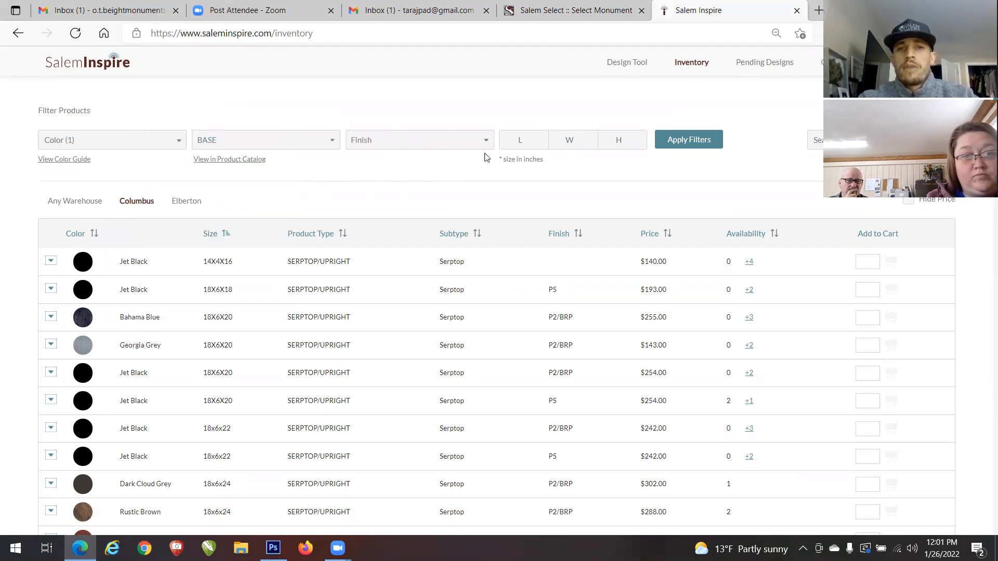
# Step: Set the inventory size filter to 48 x 12 x 6 inches and apply the filters
pyautogui.click(524, 145)
pyautogui.write('48')
pyautogui.press('Tab')
pyautogui.write('12')
pyautogui.press('Tab')
pyautogui.write('6')
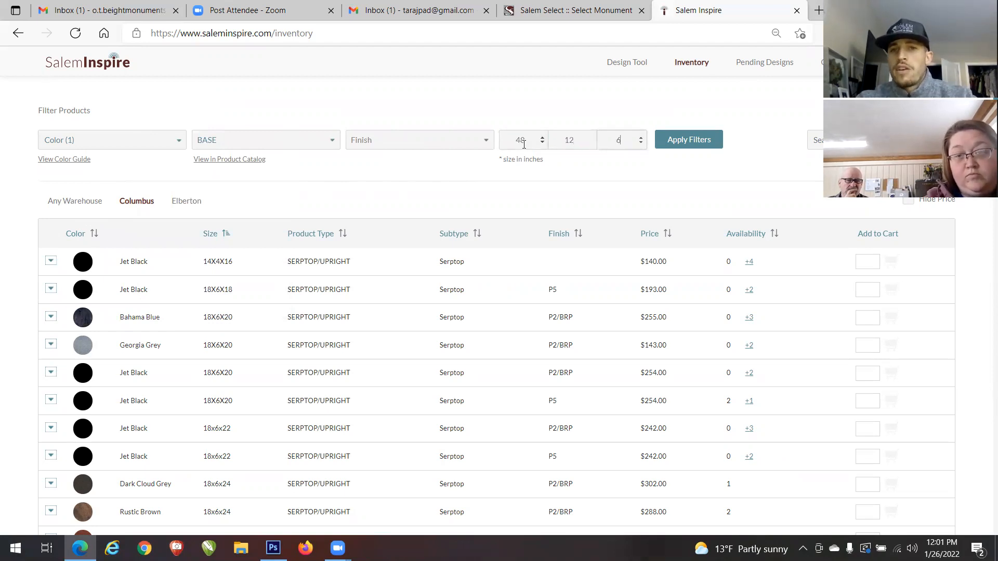
pyautogui.click(674, 147)
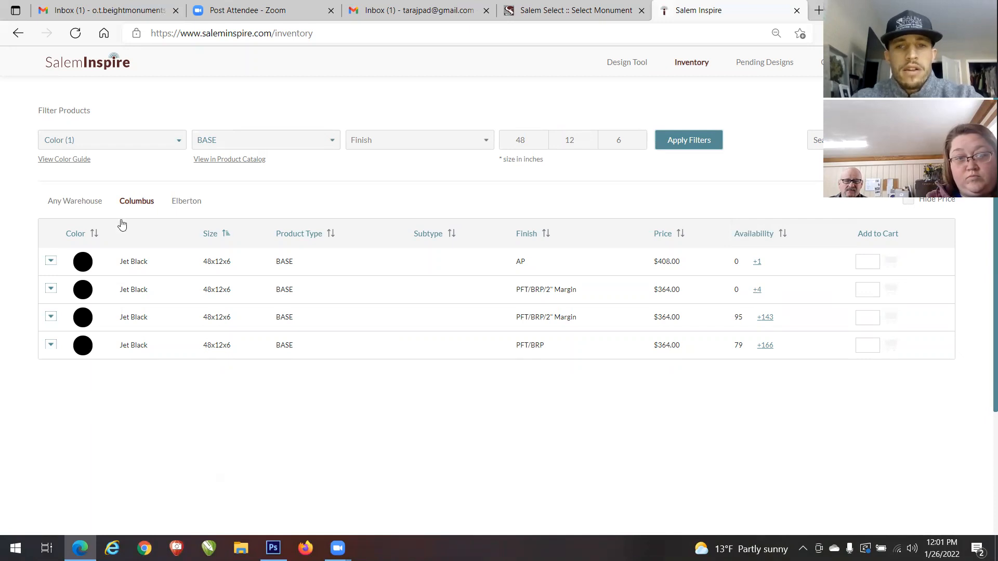
# Step: View the first PFT/BRP/2" Margin base's product details and the reordered quantity status of the second one
pyautogui.click(51, 290)
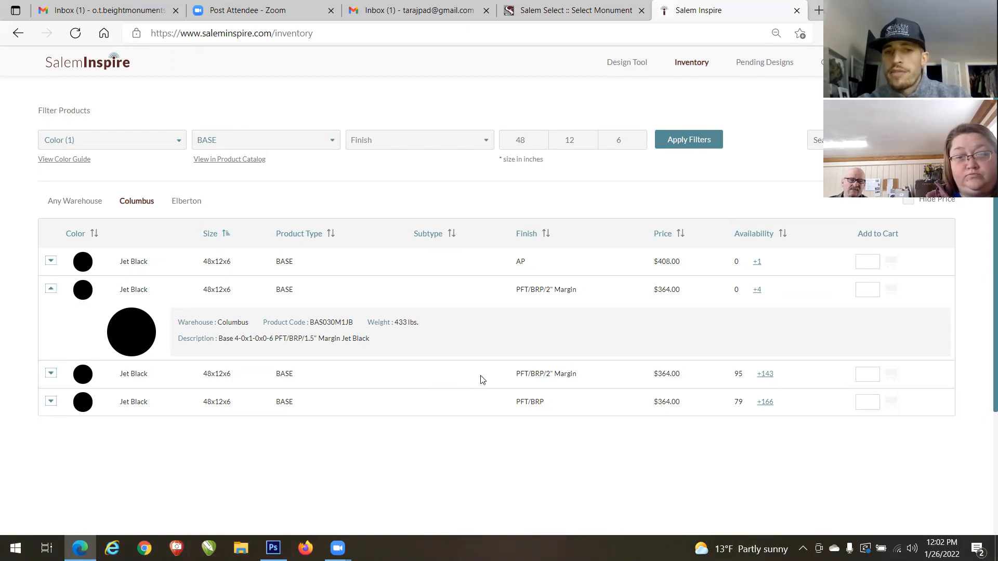
pyautogui.click(765, 374)
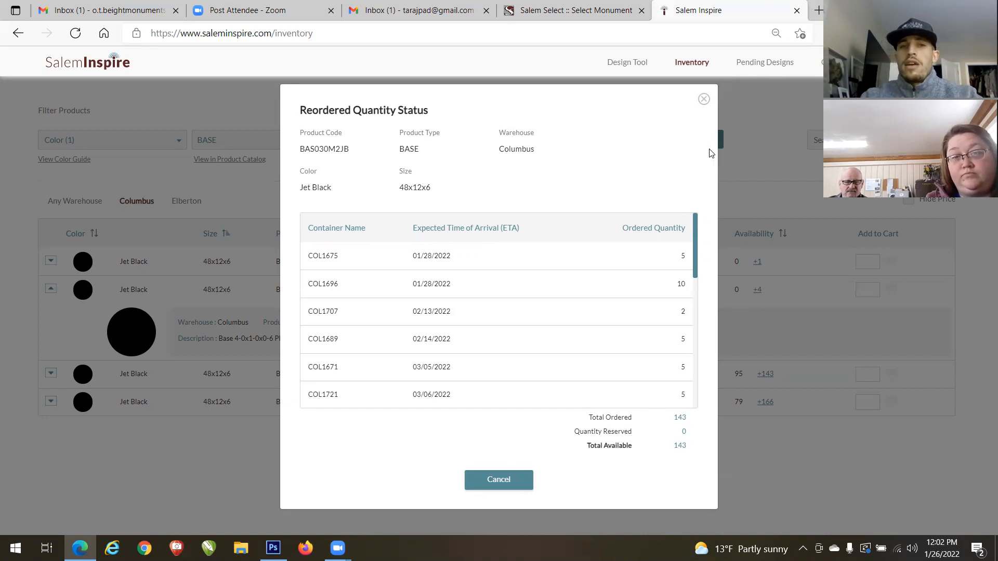
# Step: Close the reordered quantity details, set the inventory size filter to 36 x 6 x 24 inches and apply the filters
pyautogui.click(703, 99)
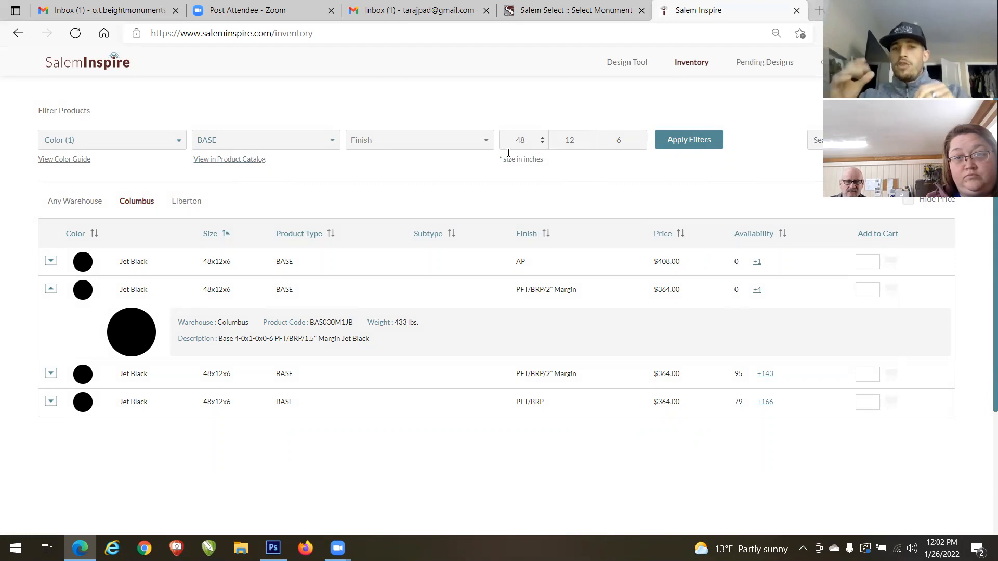
pyautogui.doubleClick(512, 144)
pyautogui.write('36')
pyautogui.press('Tab')
pyautogui.write('12')
pyautogui.press('Tab')
pyautogui.write('6')
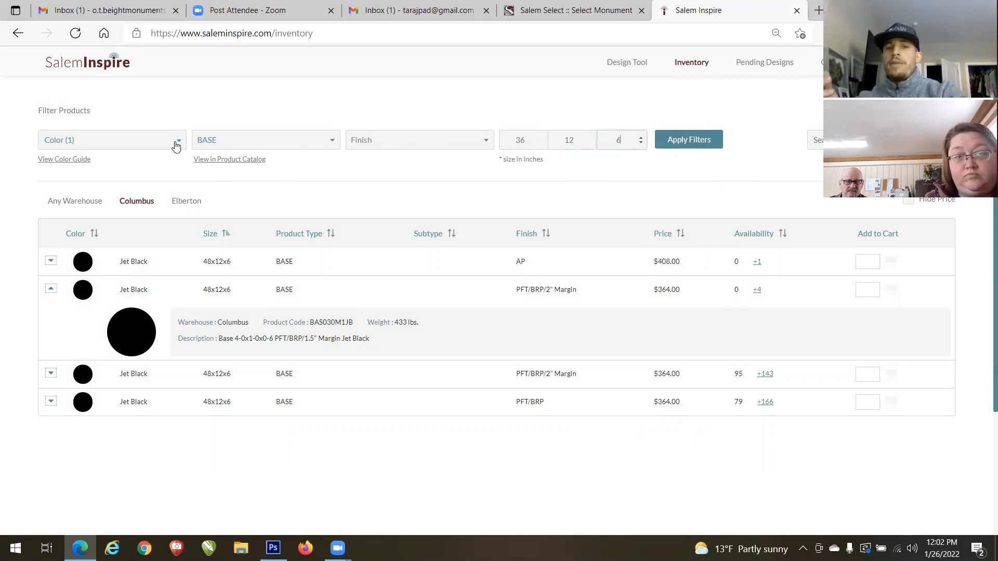
pyautogui.hotkey('shift', 'Tab')
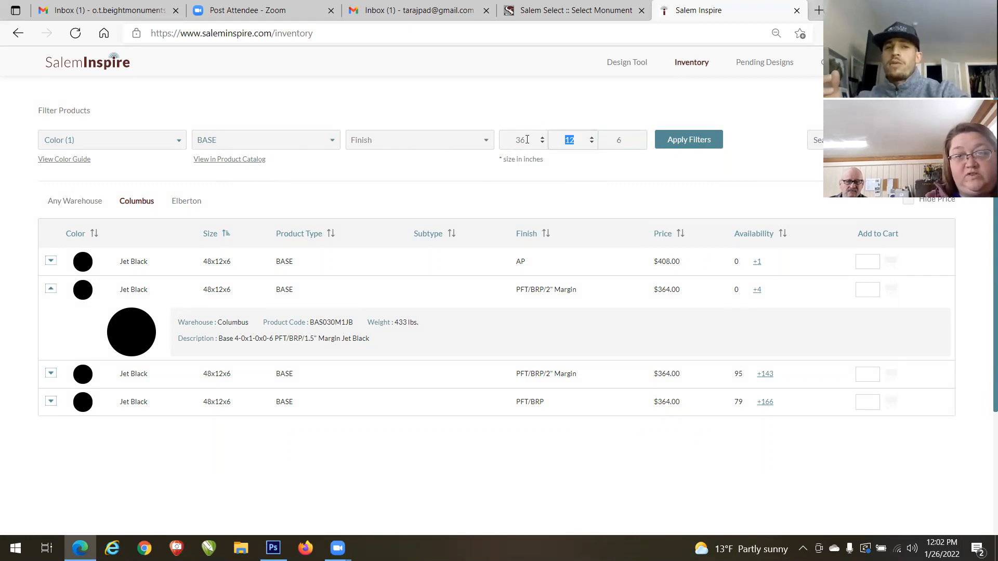
pyautogui.write('6')
pyautogui.press('Tab')
pyautogui.write('24')
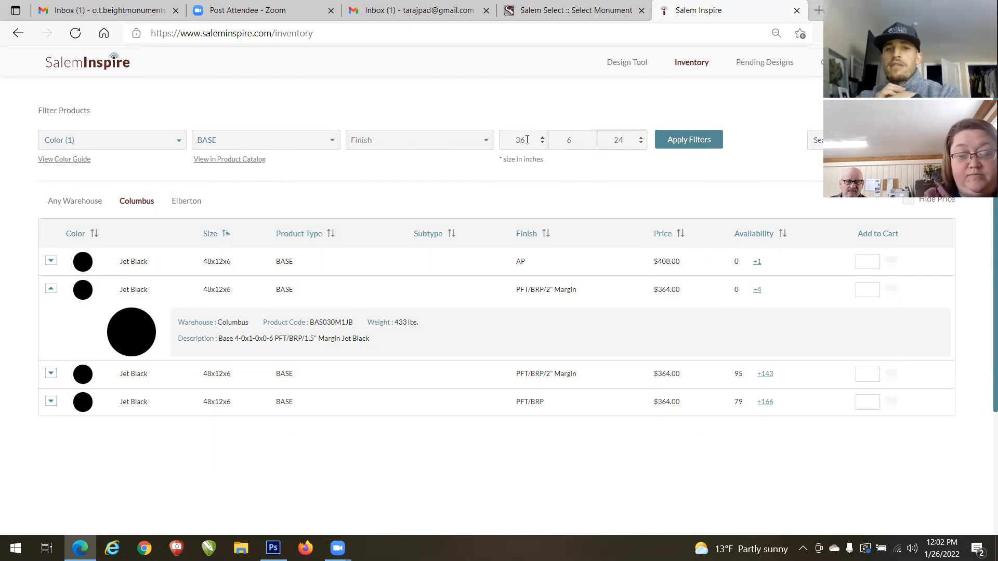
pyautogui.click(674, 140)
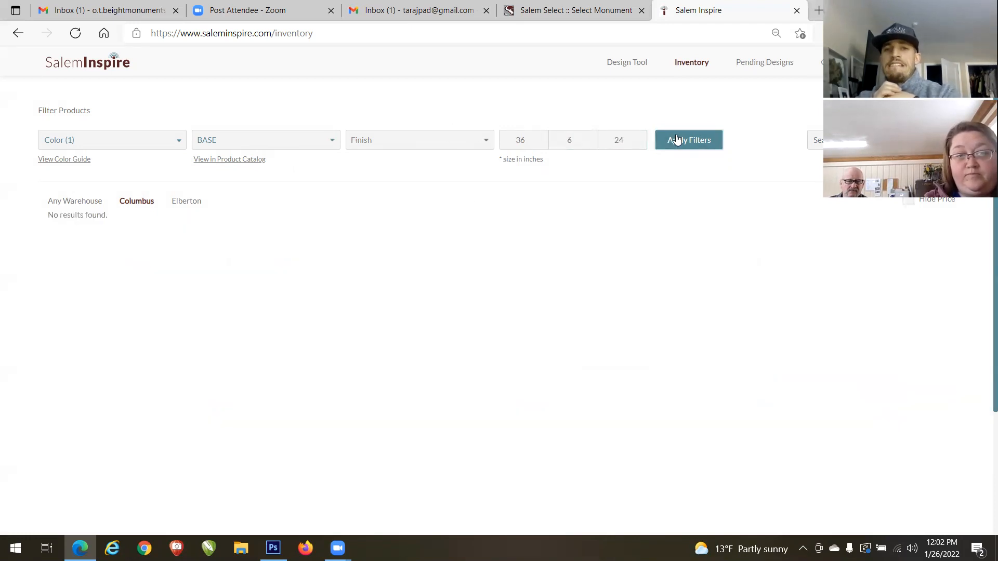
# Step: Filter the inventory by the product type SERPTOP/UPRIGHT and view the reordered quantity status of the P2/BRP serptop
pyautogui.click(272, 144)
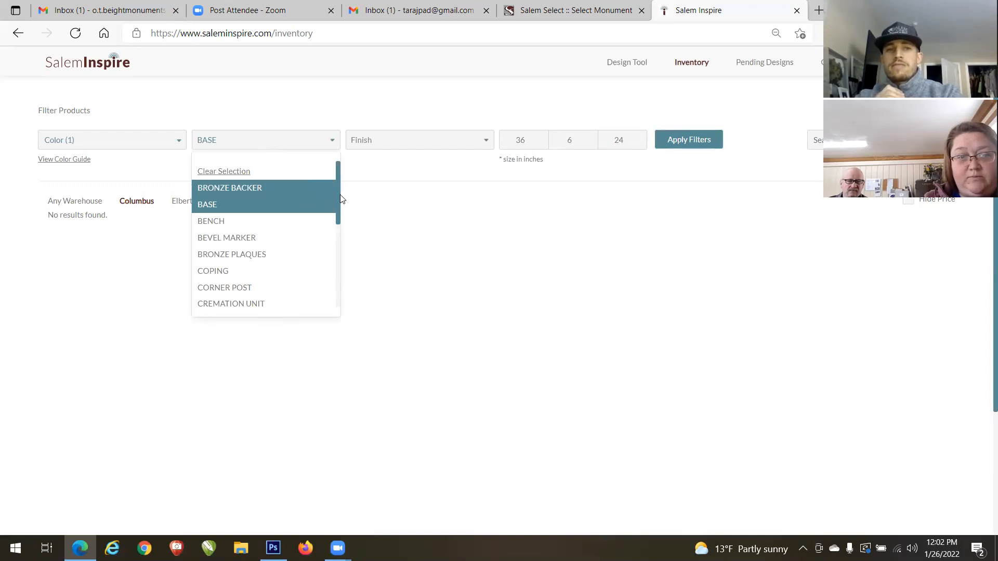
pyautogui.moveTo(337, 219); pyautogui.dragTo(338, 286)
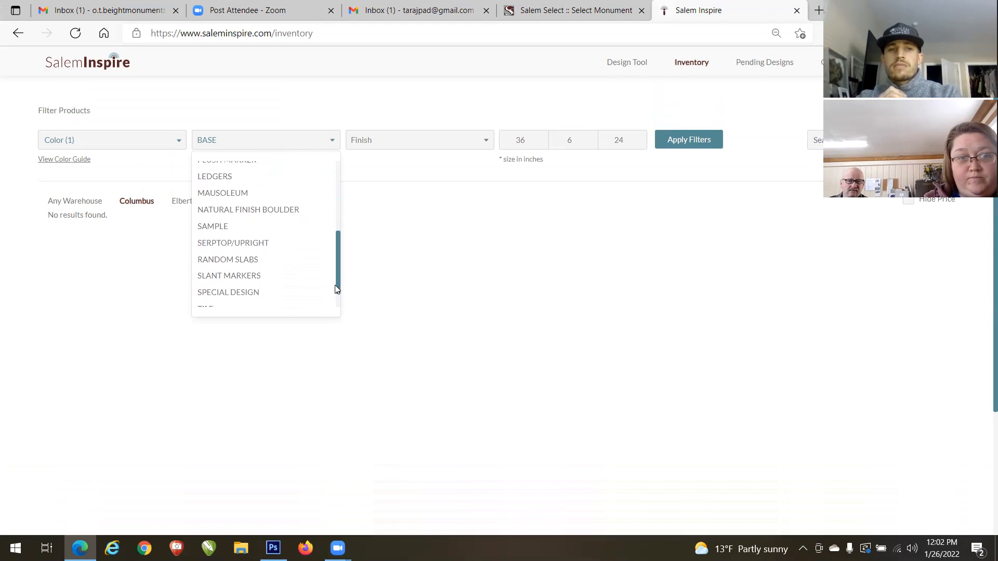
pyautogui.click(275, 242)
pyautogui.click(660, 145)
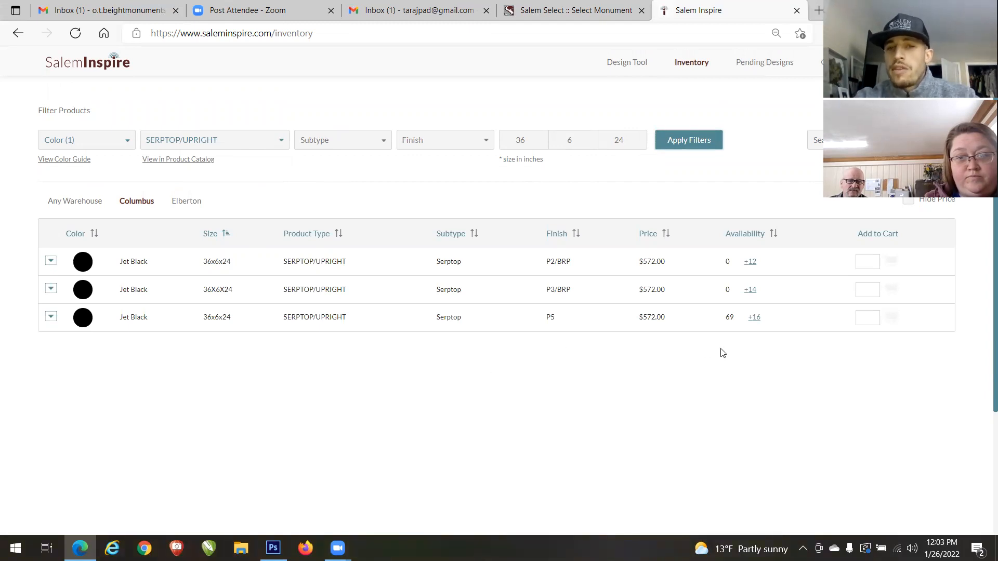
pyautogui.click(751, 265)
pyautogui.click(704, 127)
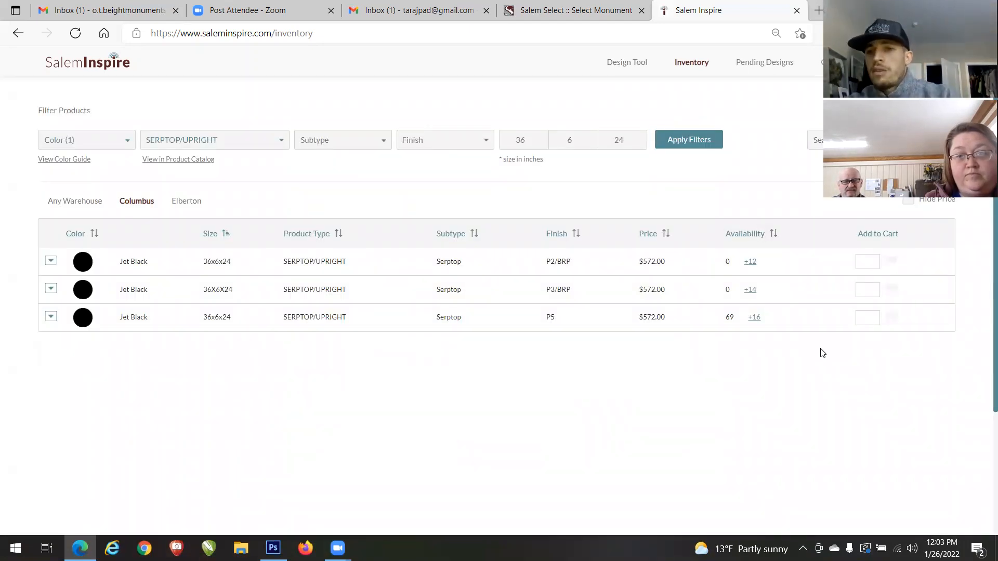
# Step: Reopen the pending design titled test and select its serptop instead of the vase
pyautogui.click(771, 64)
pyautogui.click(862, 190)
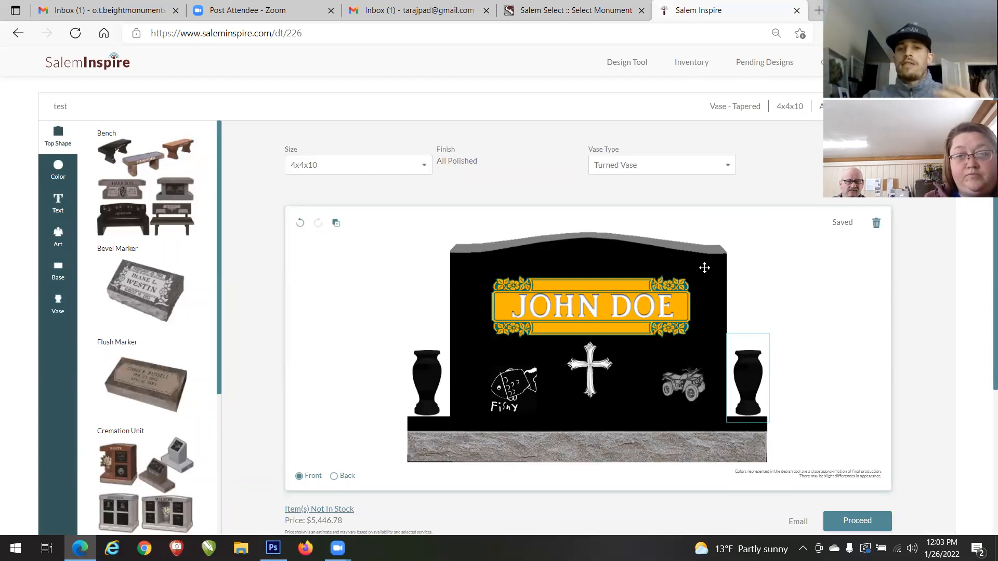
pyautogui.click(759, 294)
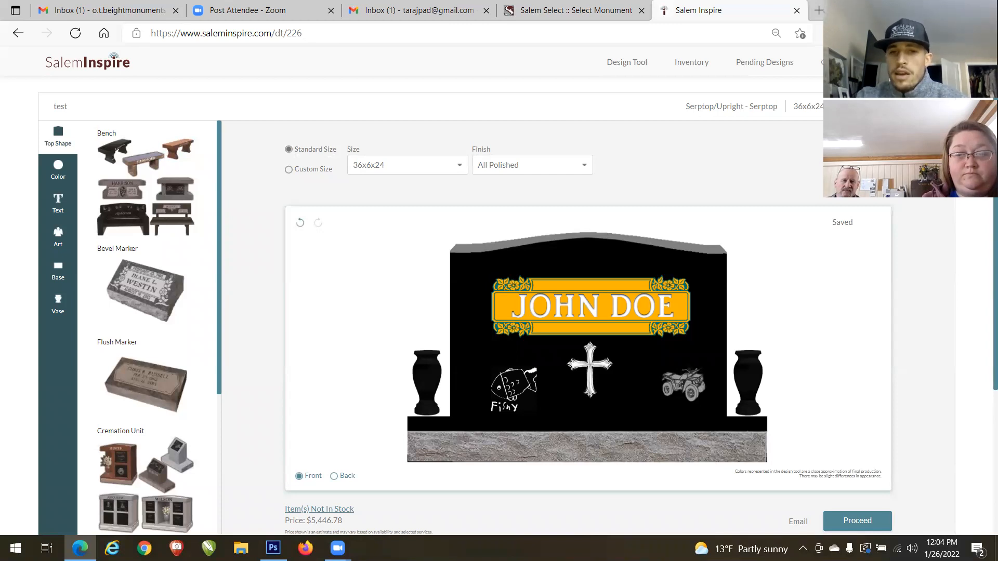
# Step: Proceed to the design's quote and review its itemised products, services, freight surcharge and editable charges
pyautogui.scroll(-4, 980, 276)
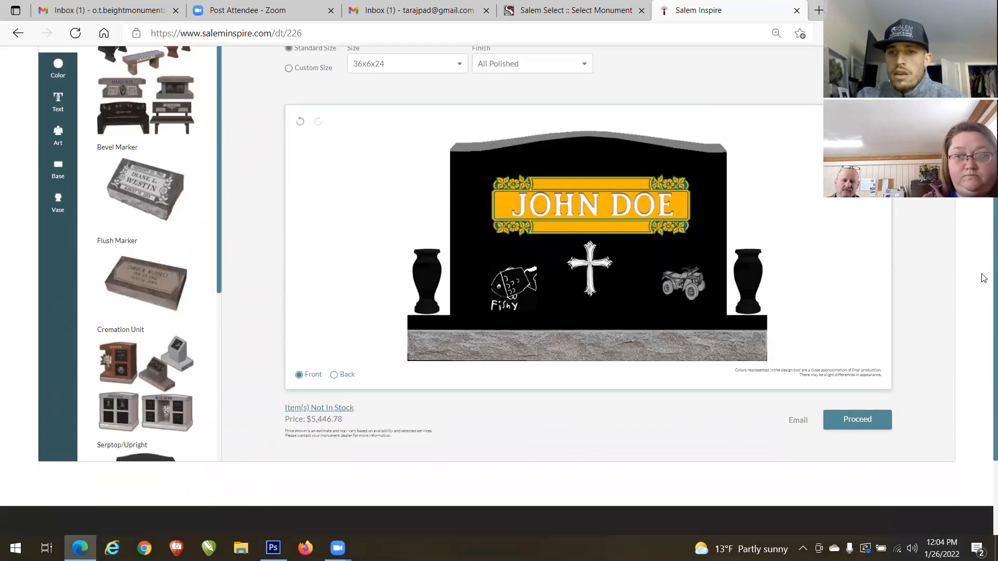
pyautogui.click(868, 321)
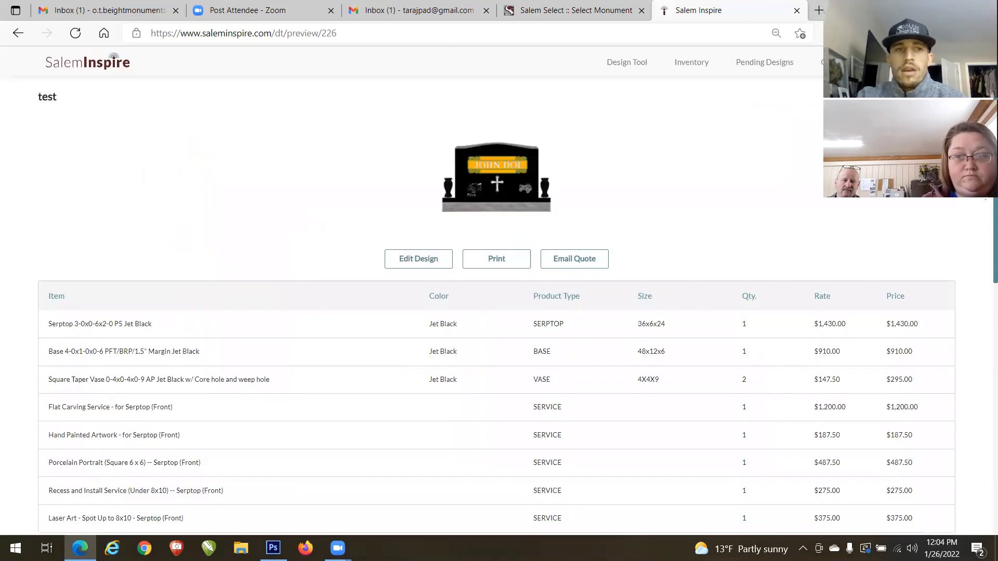
pyautogui.scroll(-4, 982, 202)
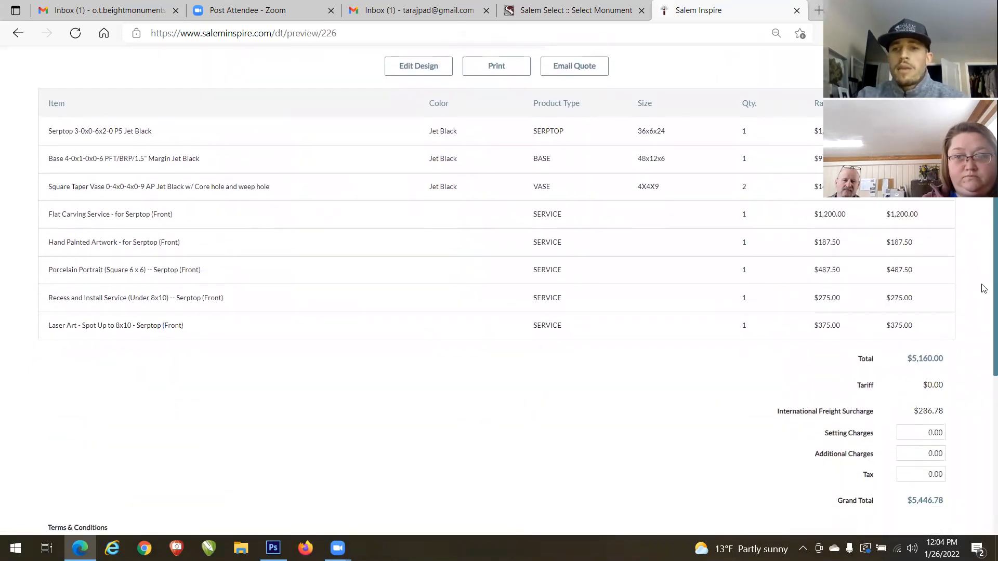
pyautogui.scroll(-1, 983, 289)
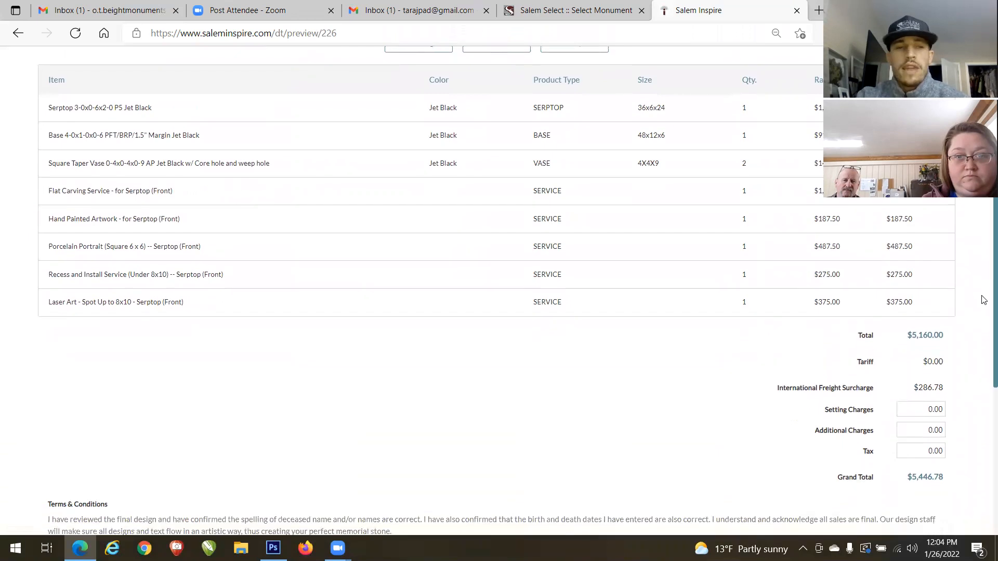
pyautogui.scroll(-1, 983, 307)
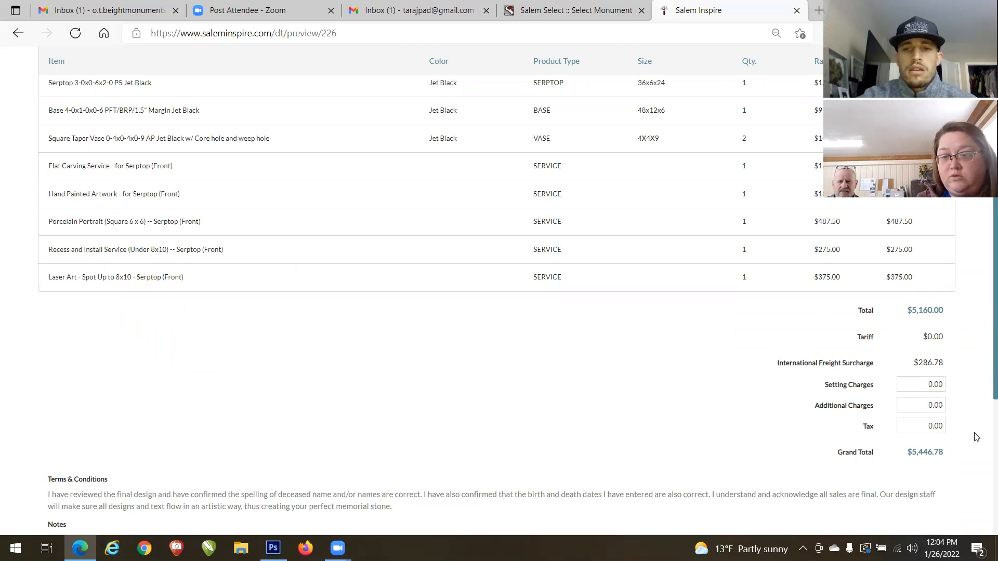
pyautogui.scroll(-1, 976, 438)
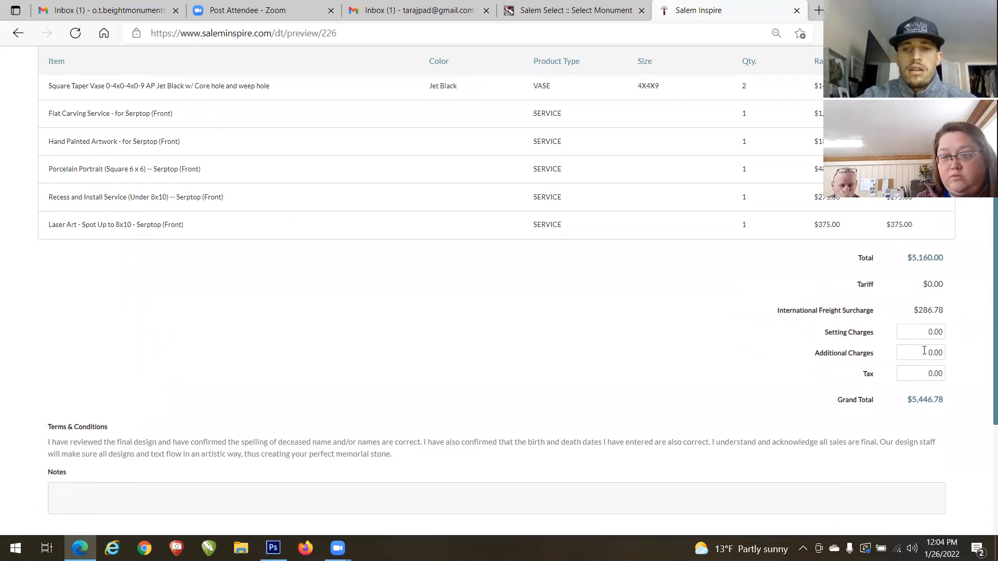
# Step: Set the quote's additional charges to 460.80 so they are added to the grand total
pyautogui.moveTo(924, 351); pyautogui.dragTo(981, 351)
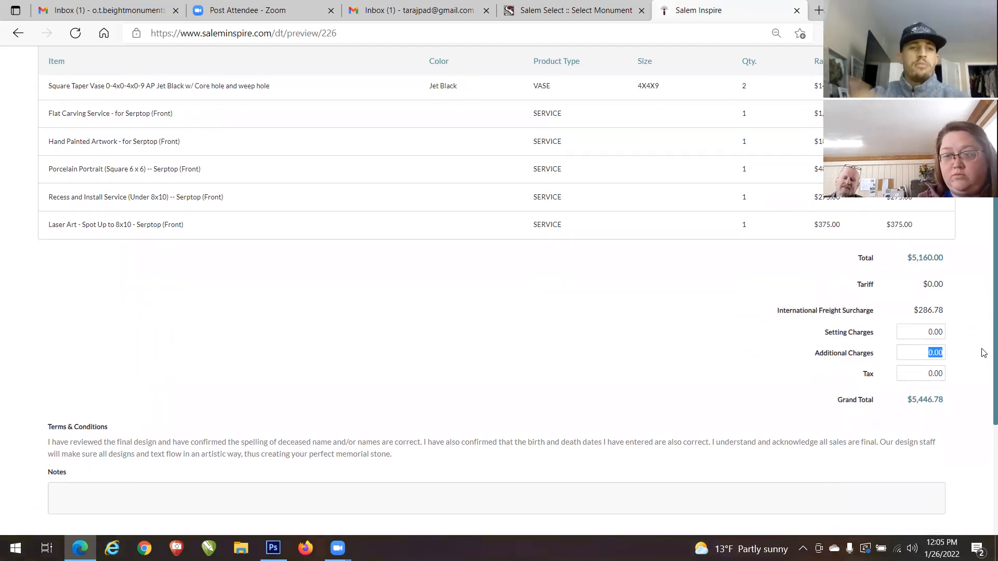
pyautogui.write('250')
pyautogui.press('BackSpace')
pyautogui.press('BackSpace')
pyautogui.press('BackSpace')
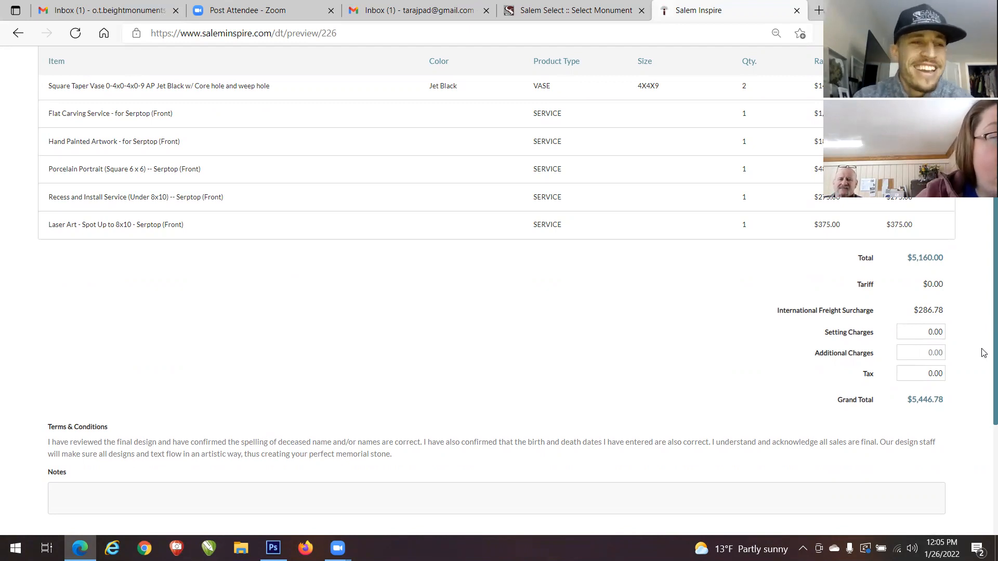
pyautogui.write('460')
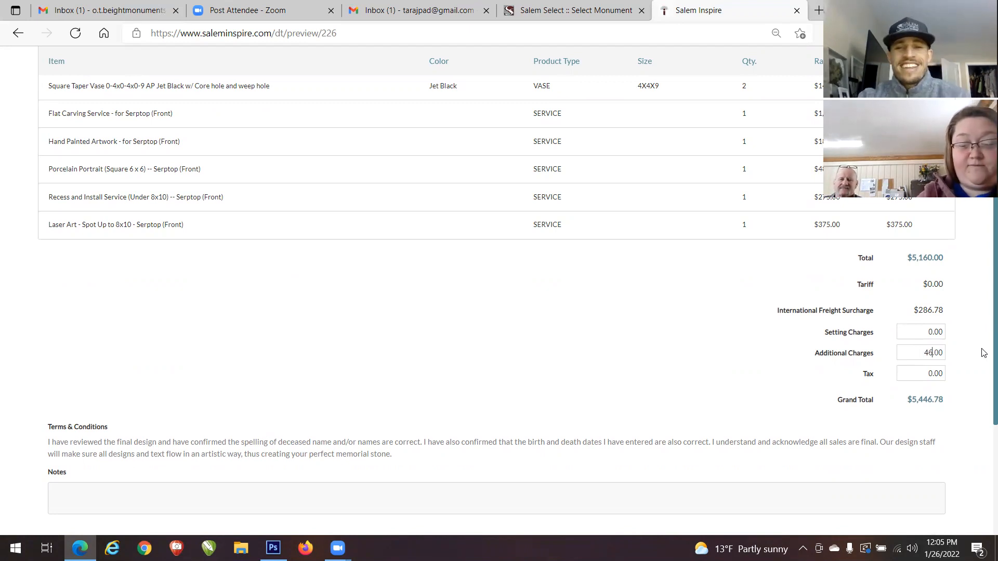
pyautogui.write('.80')
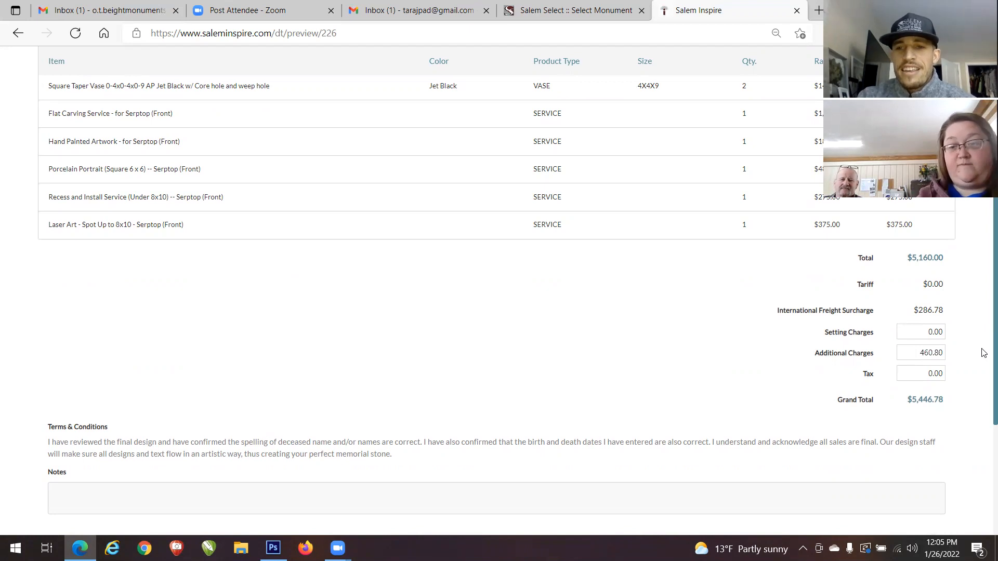
pyautogui.click(981, 350)
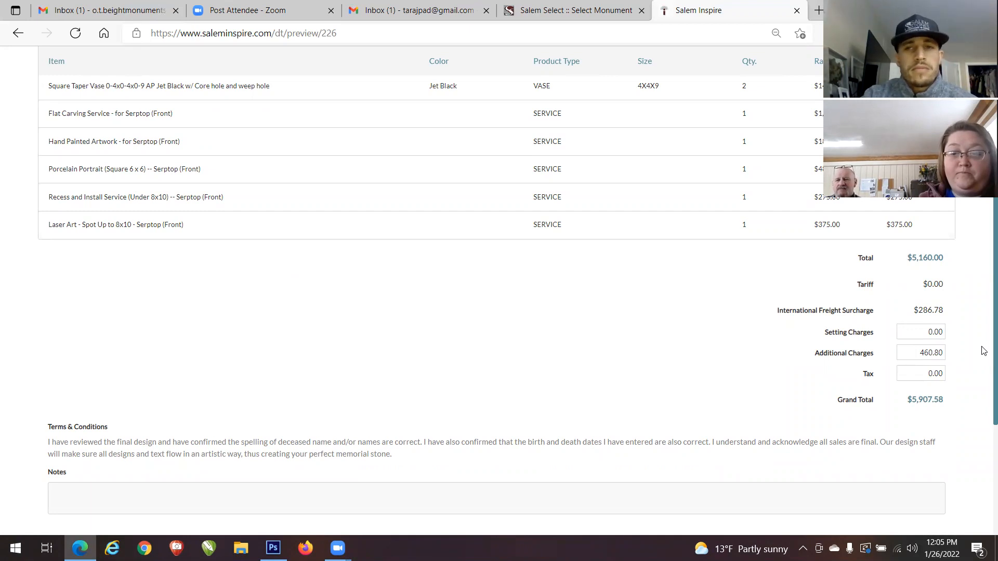
# Step: Check the quote's print preview down to its totals, view the quote email form, and close both without printing or sending
pyautogui.scroll(6, 980, 316)
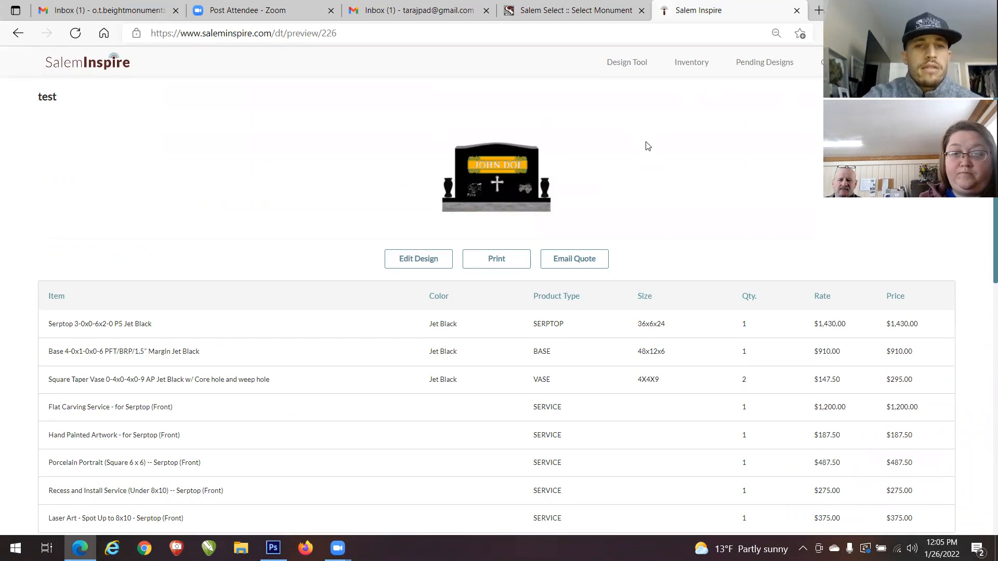
pyautogui.click(488, 263)
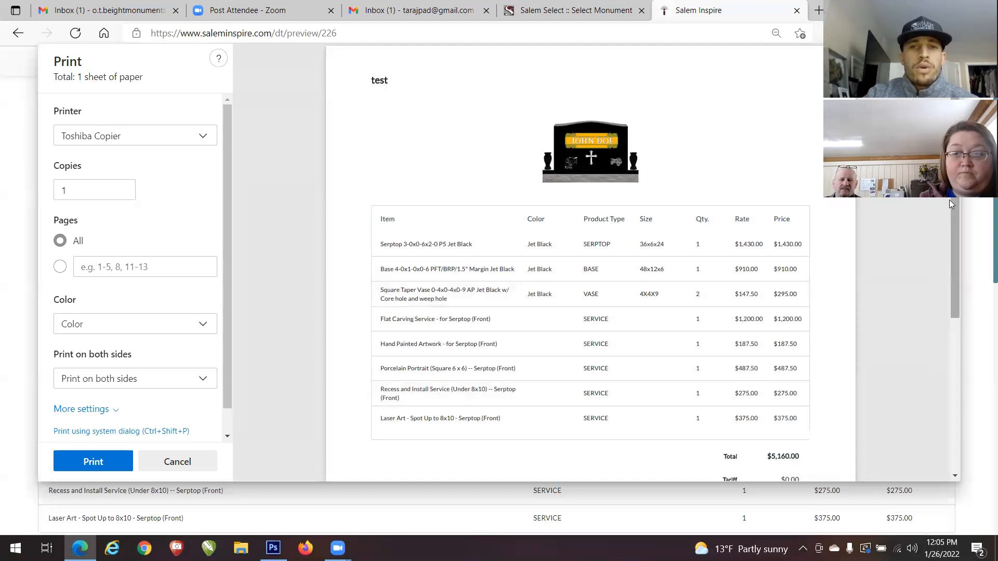
pyautogui.scroll(-2, 945, 306)
pyautogui.scroll(-3, 937, 349)
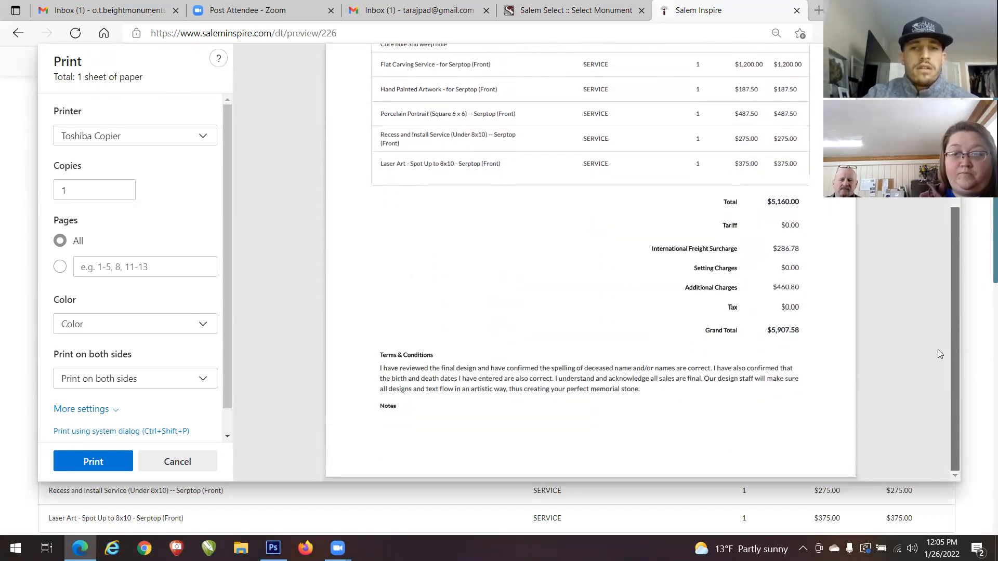
pyautogui.scroll(5, 938, 350)
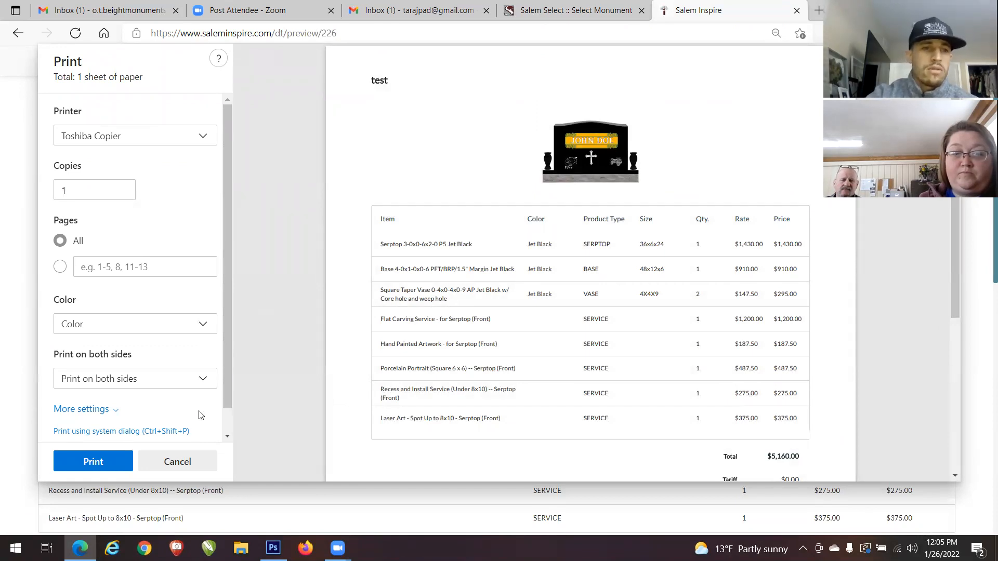
pyautogui.click(191, 461)
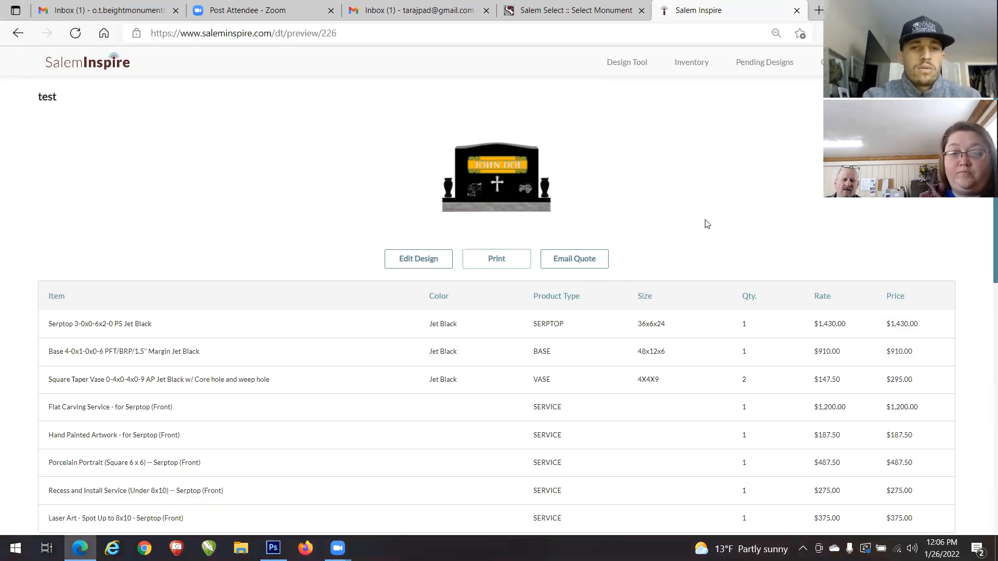
pyautogui.click(576, 260)
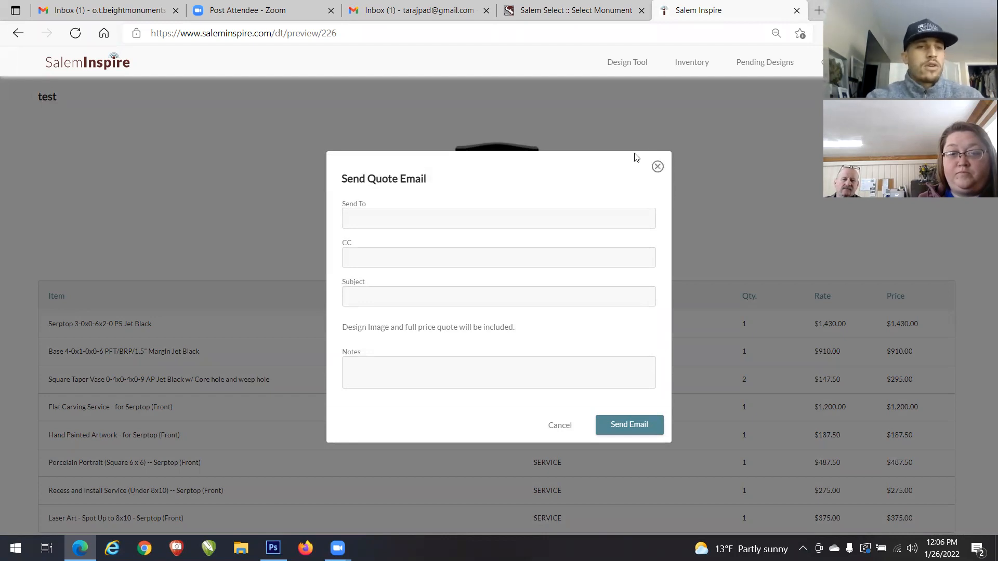
pyautogui.click(657, 167)
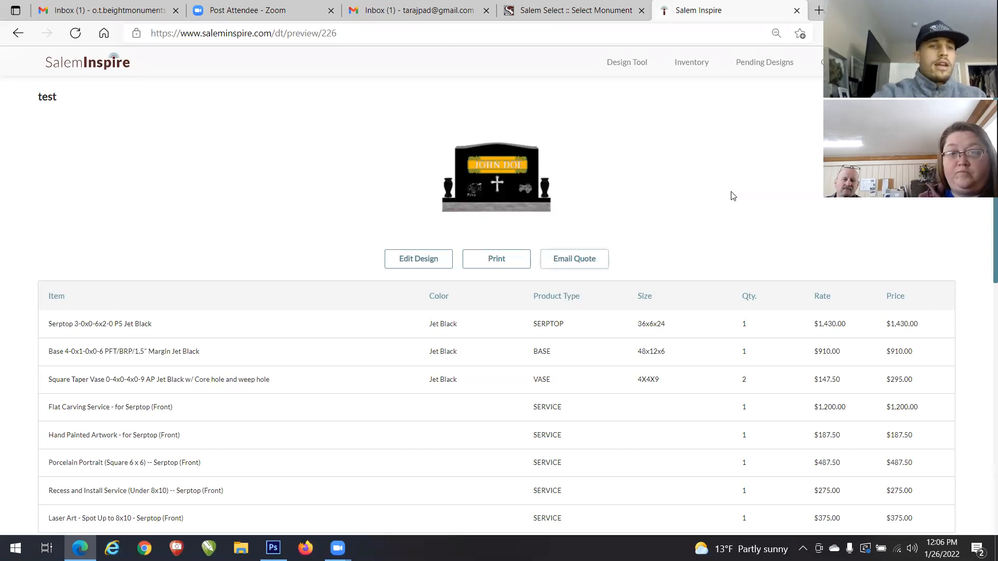
# Step: Return to editing the design, open its email form, check the itemised prices and enable Display the Price
pyautogui.click(421, 258)
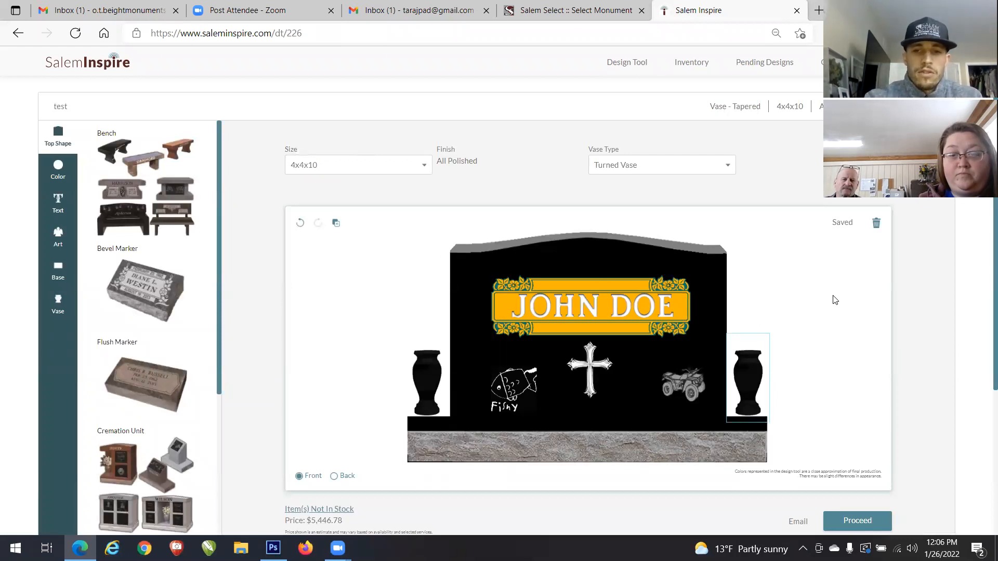
pyautogui.scroll(-3, 984, 246)
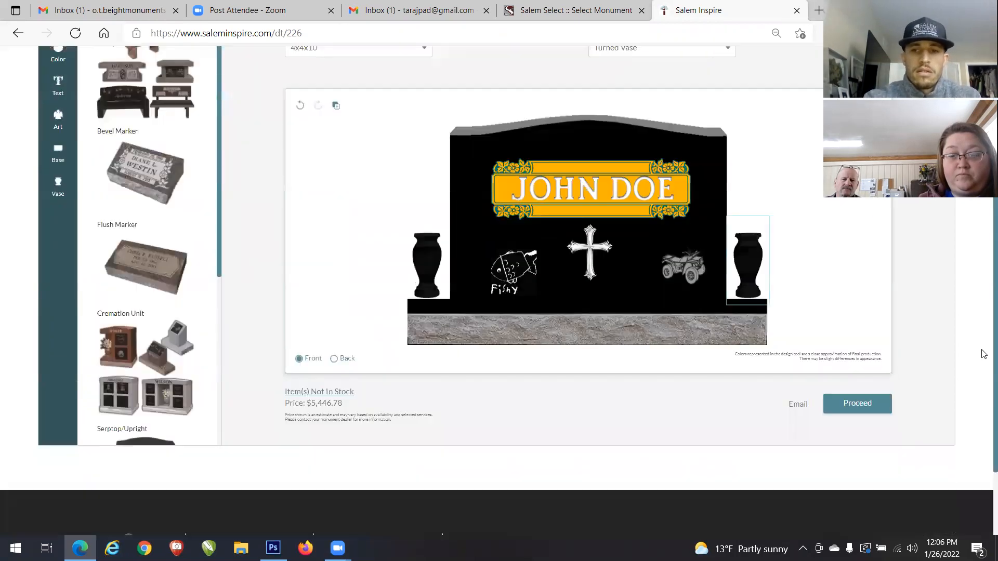
pyautogui.click(799, 351)
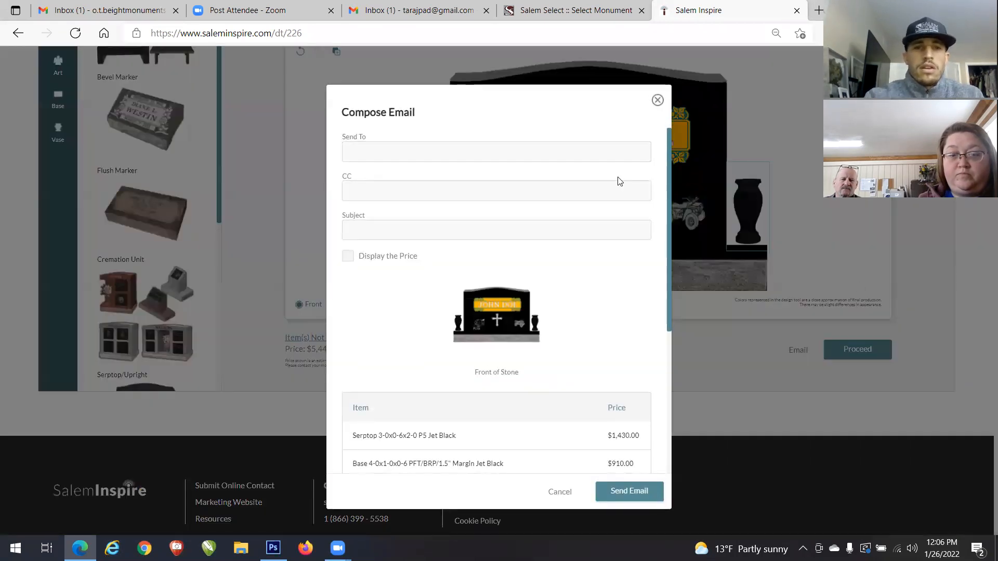
pyautogui.scroll(-2, 659, 276)
pyautogui.scroll(-3, 659, 275)
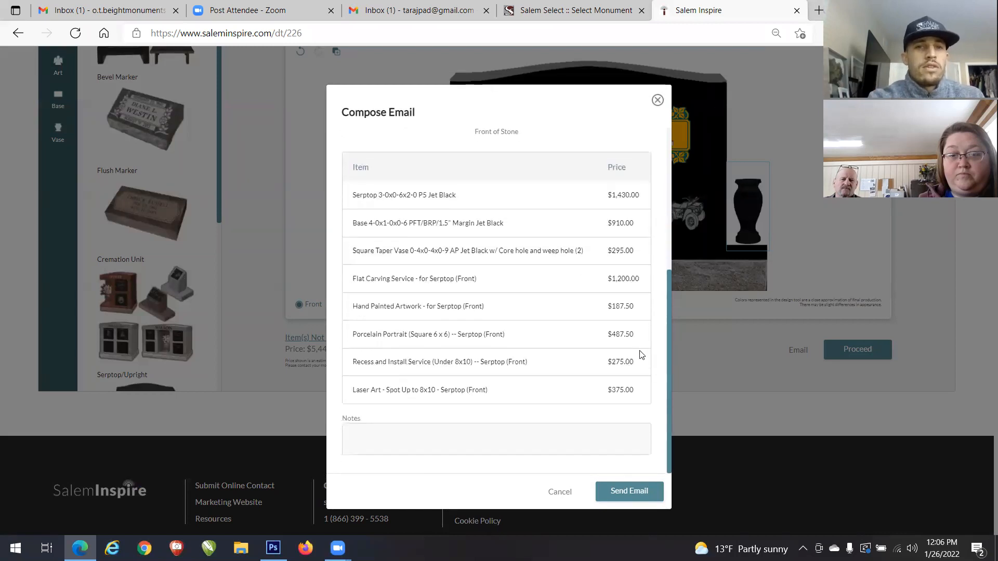
pyautogui.moveTo(669, 443); pyautogui.dragTo(687, 263)
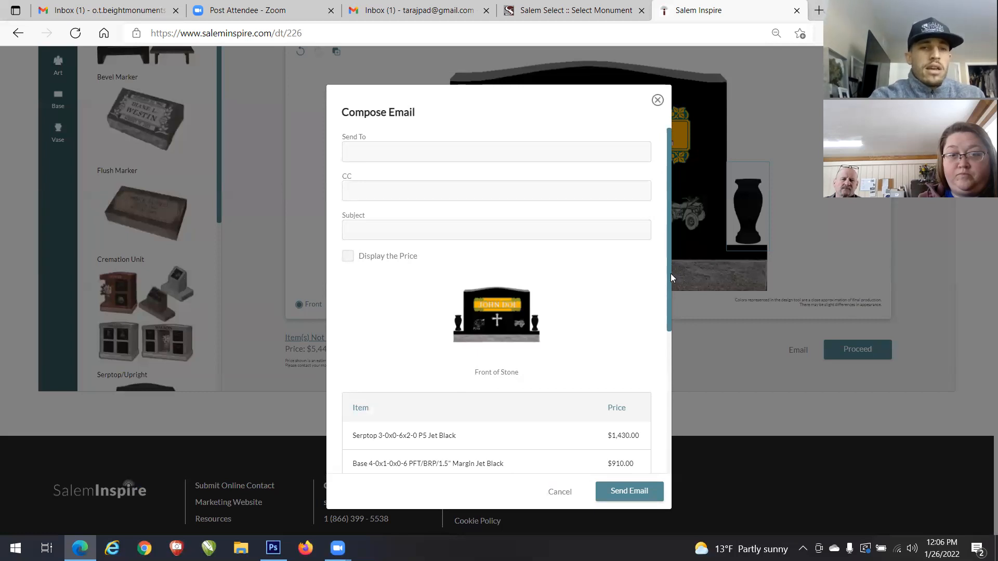
pyautogui.click(348, 257)
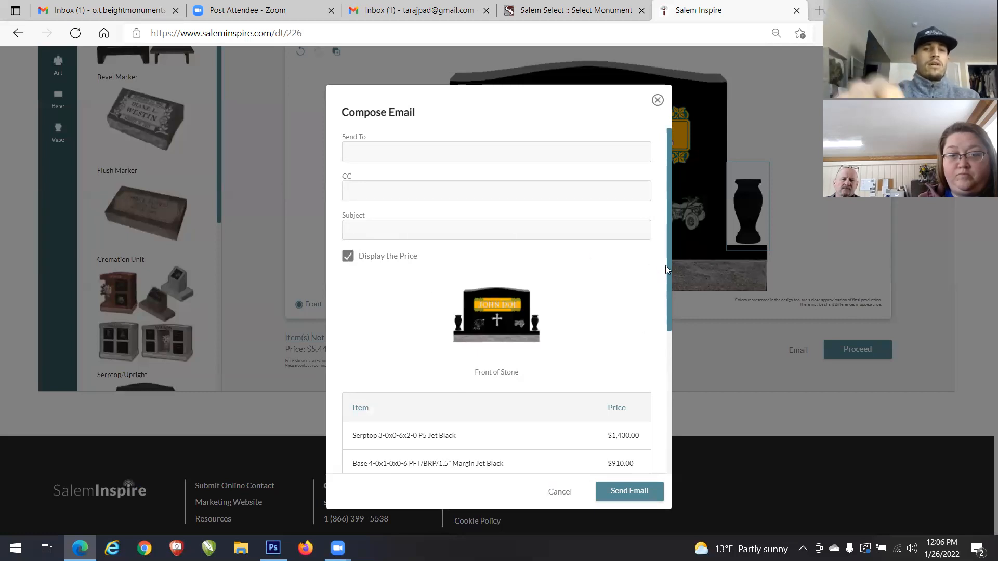
# Step: Turn off Display the Price in the email form, close it unsent, then reopen the form for another look and close it
pyautogui.moveTo(670, 261); pyautogui.dragTo(650, 227)
pyautogui.click(348, 256)
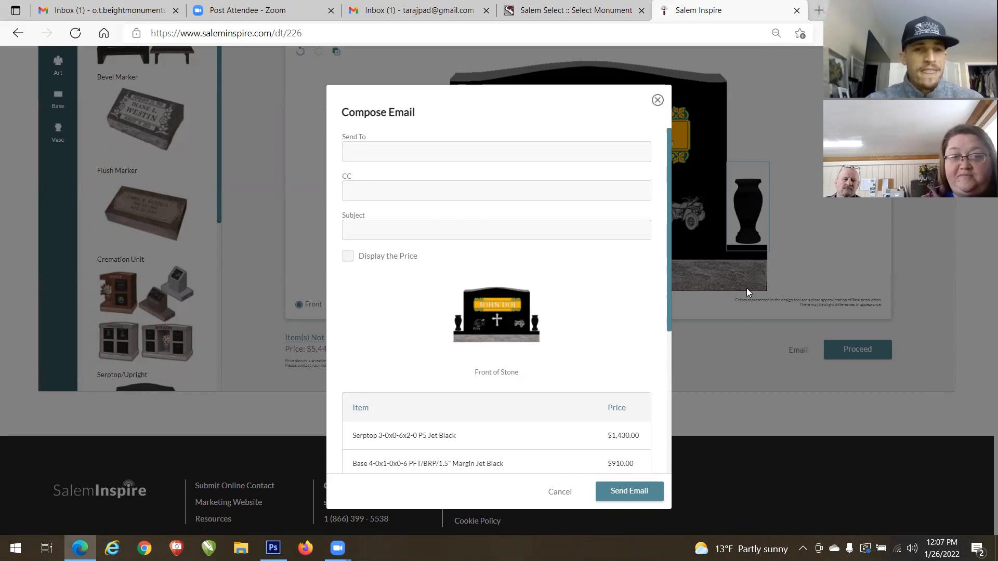
pyautogui.click(560, 151)
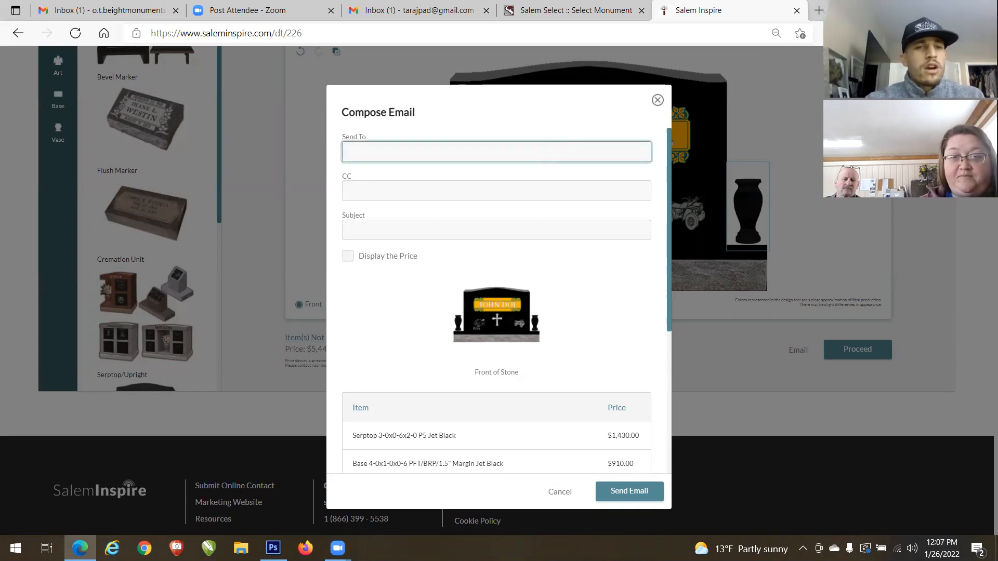
pyautogui.click(657, 103)
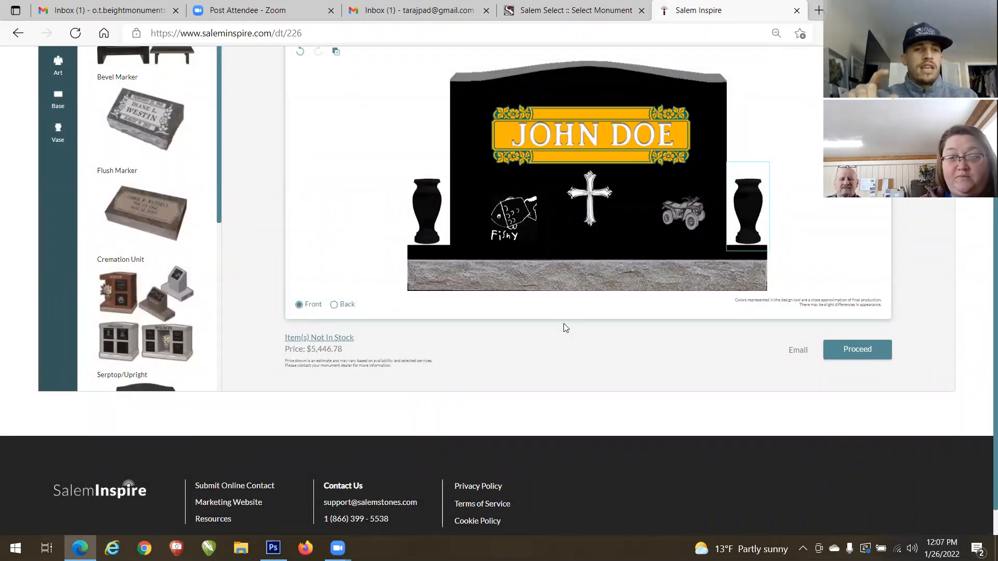
pyautogui.click(797, 351)
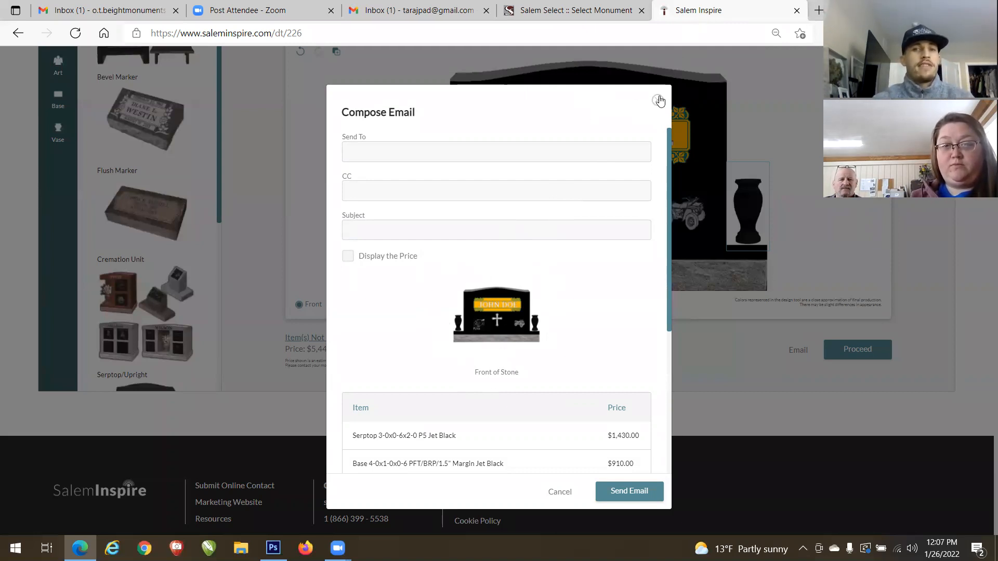
pyautogui.click(658, 102)
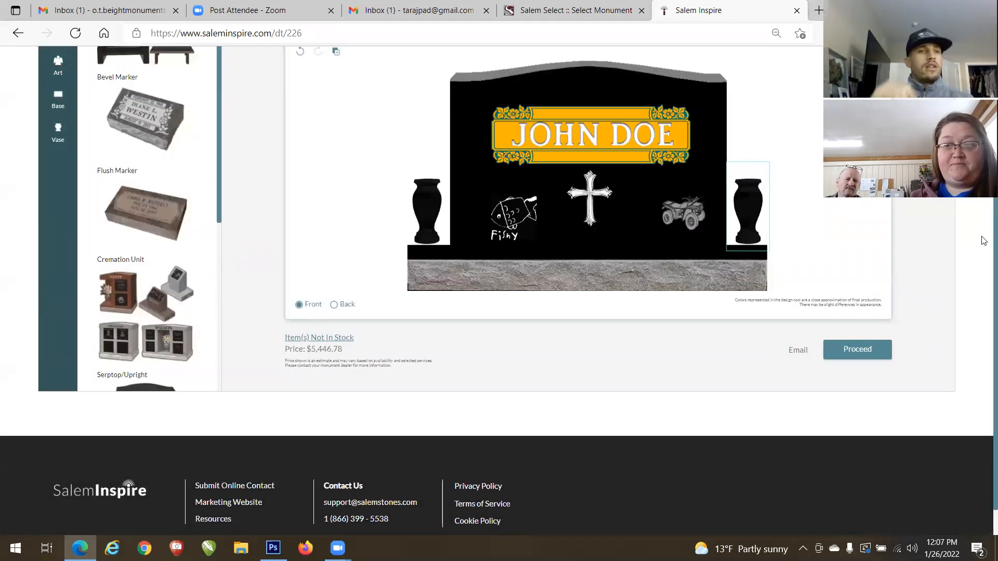
# Step: Look over the design once more, proceed to its quote and review it down to the terms and notes
pyautogui.scroll(3, 980, 239)
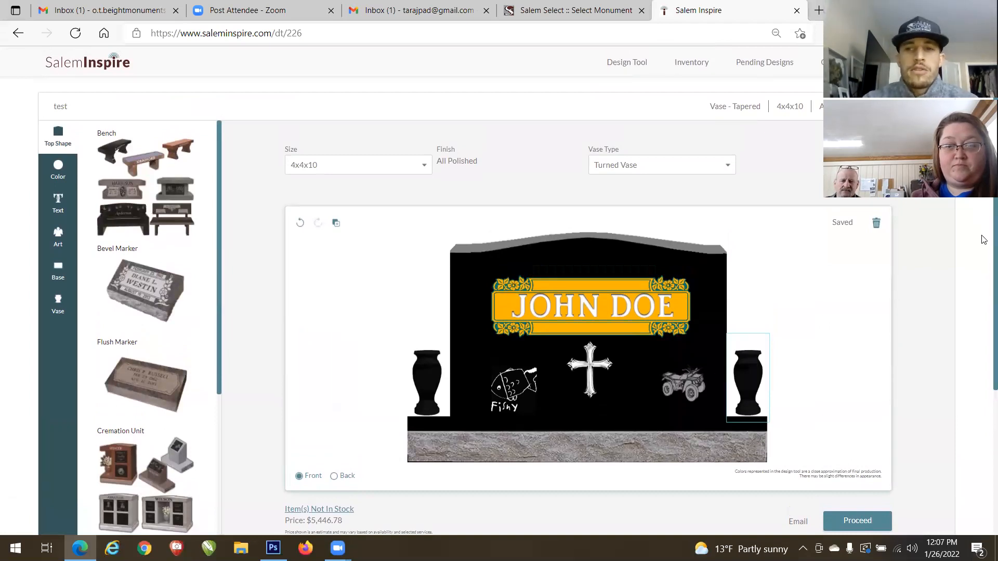
pyautogui.scroll(-3, 983, 239)
pyautogui.click(873, 318)
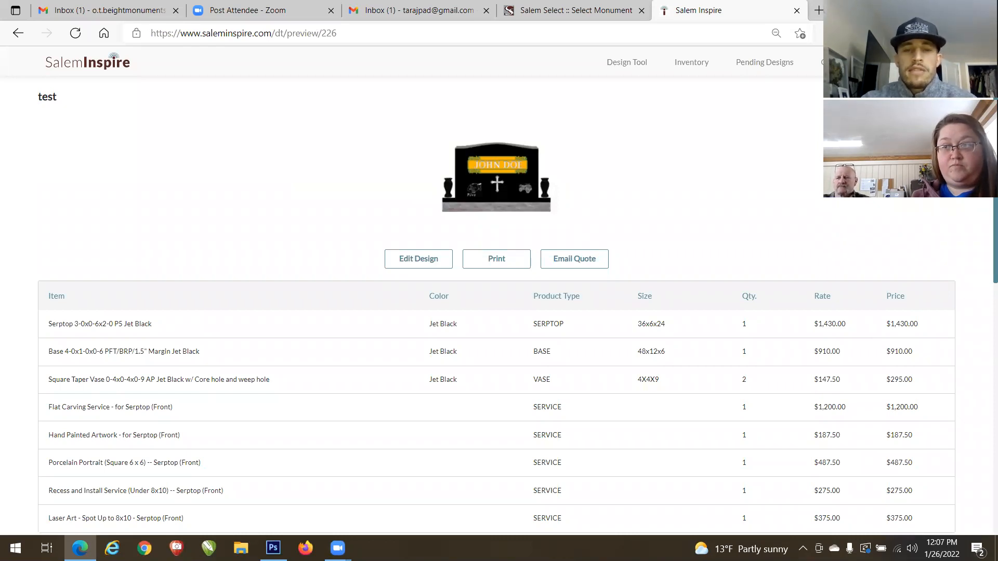
pyautogui.scroll(-1, 983, 248)
pyautogui.scroll(-8, 984, 248)
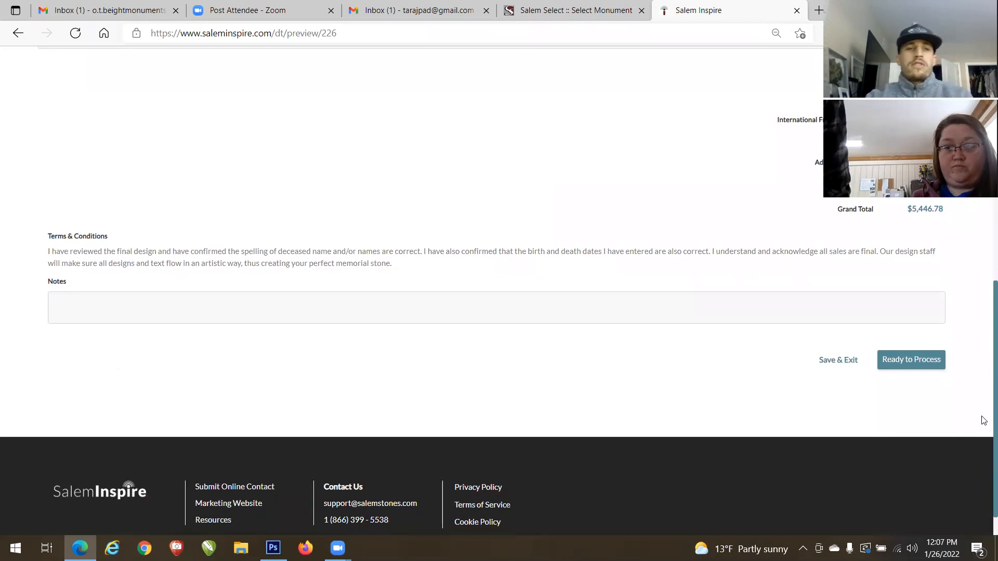
pyautogui.click(533, 320)
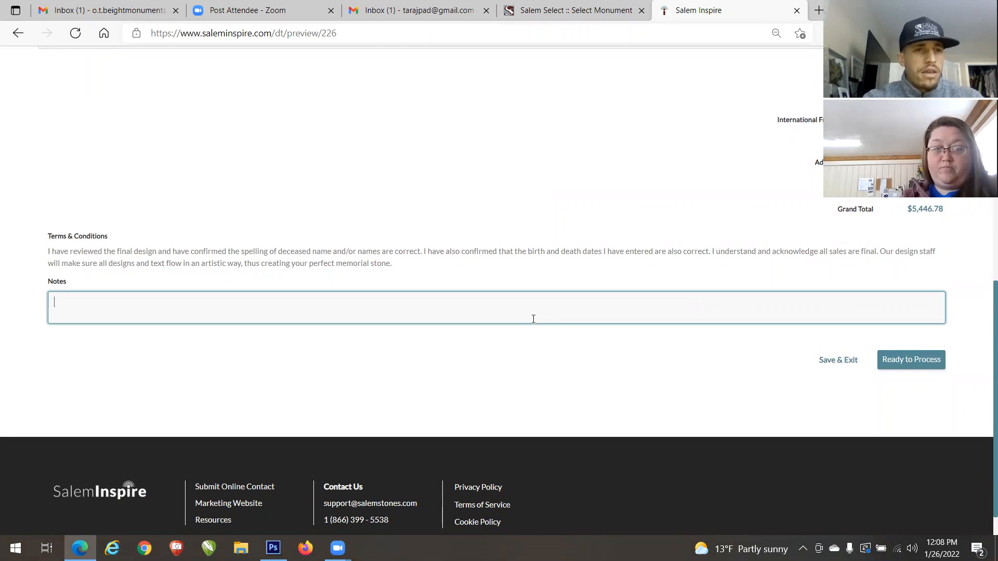
pyautogui.write('er')
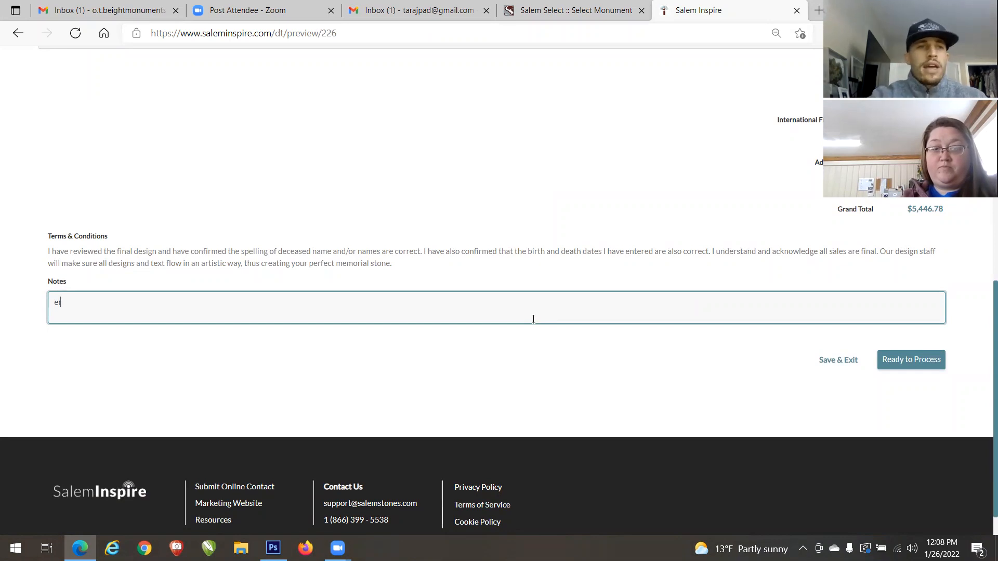
pyautogui.press('BackSpace')
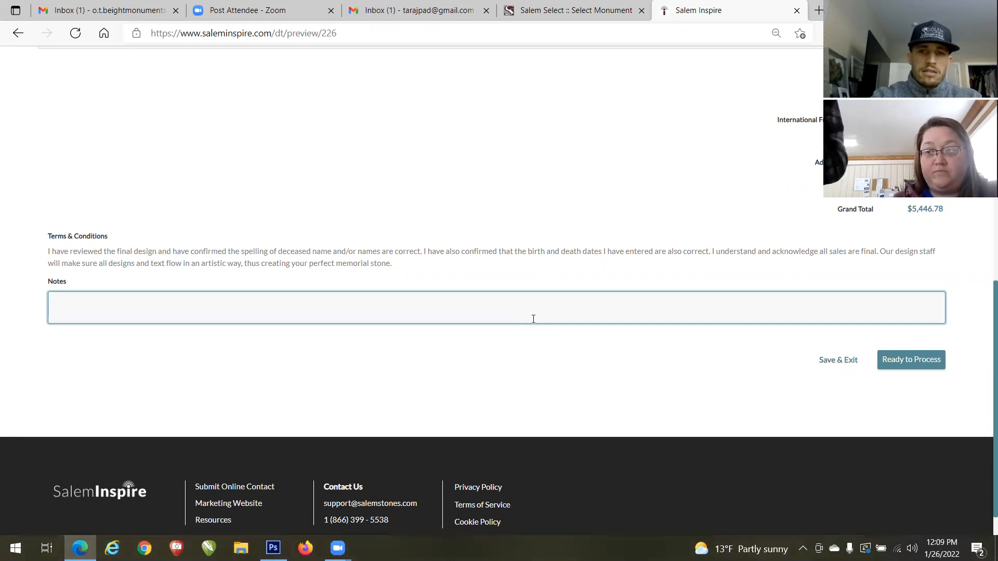
# Step: Mark the quote ready to process, reopen the pending design "test" for review and finalize it
pyautogui.click(911, 359)
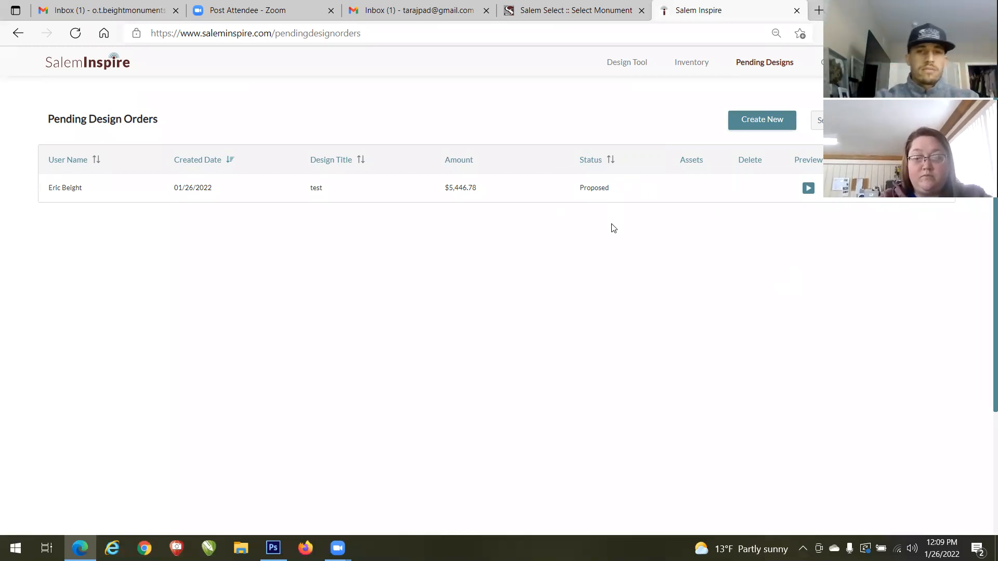
pyautogui.click(808, 187)
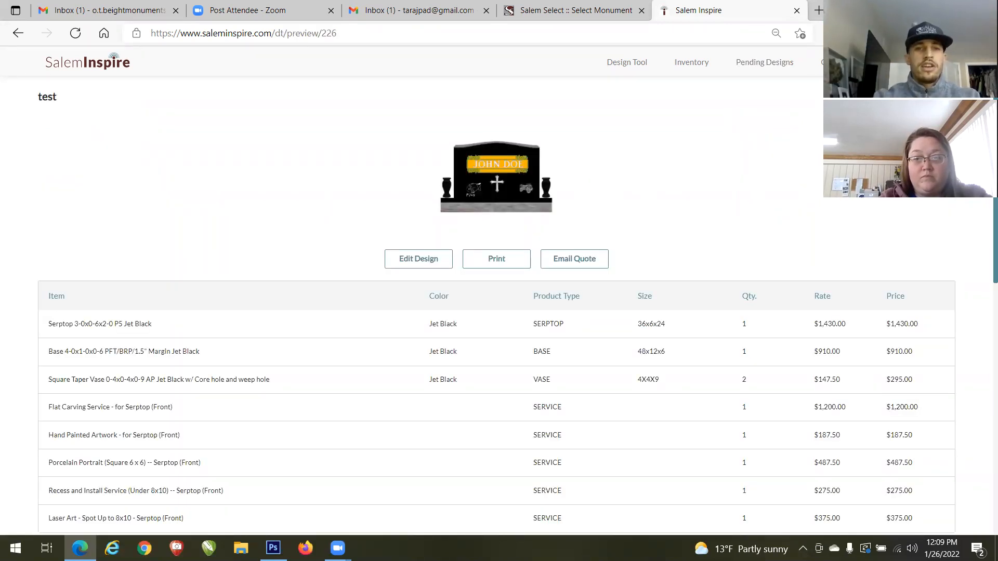
pyautogui.scroll(-8, 980, 343)
pyautogui.scroll(7, 980, 343)
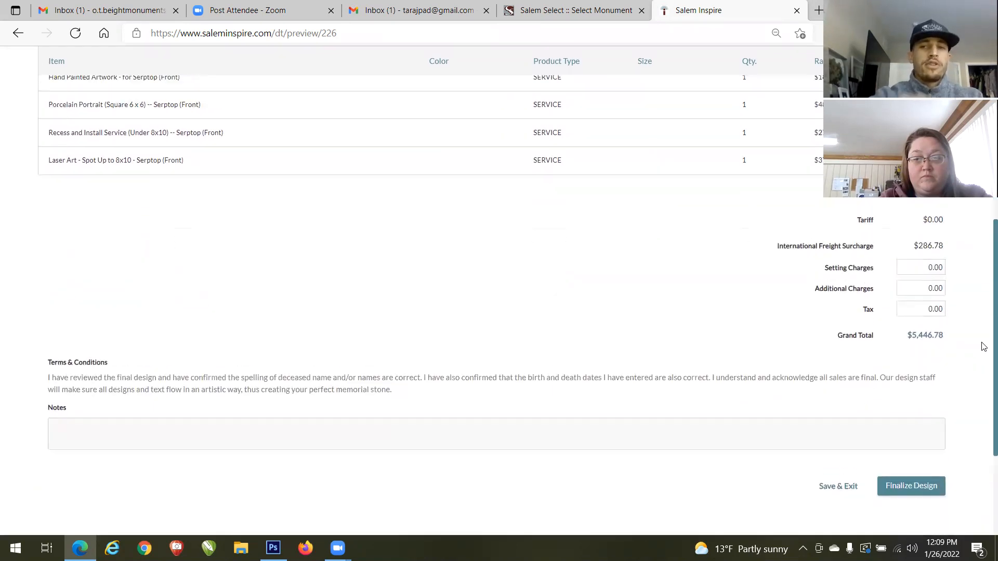
pyautogui.scroll(1, 496, 291)
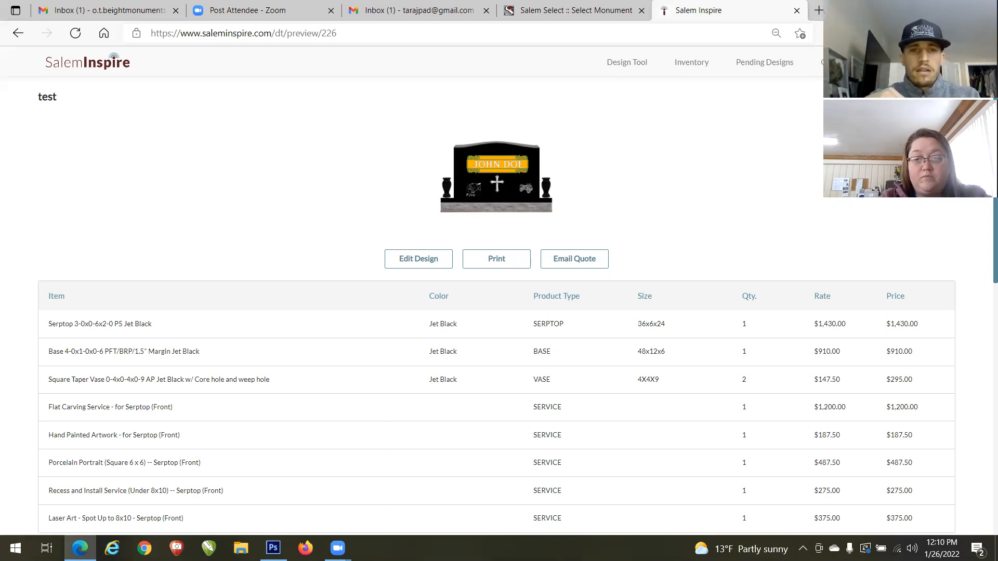
pyautogui.scroll(-10, 983, 276)
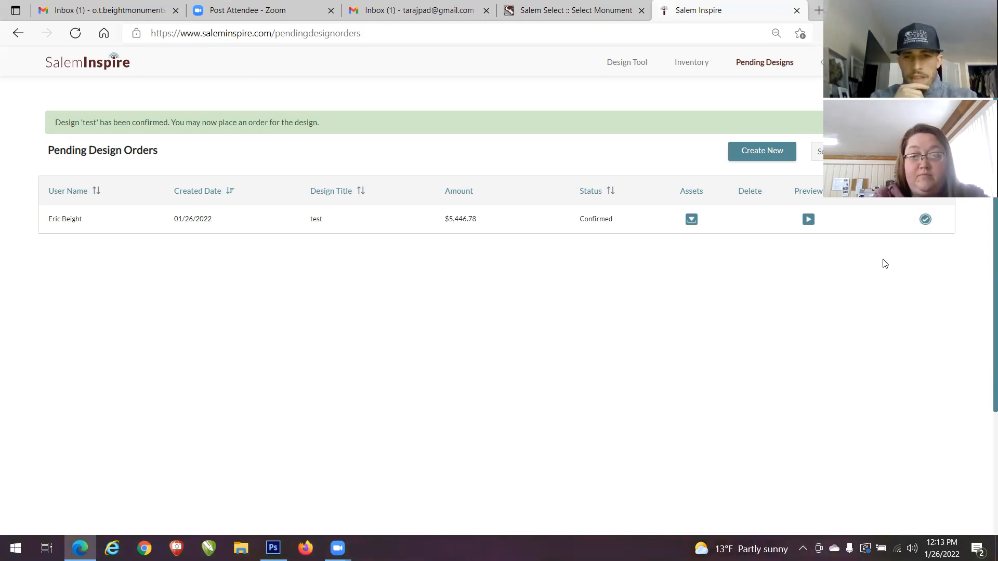
# Step: Download the confirmed design's assets, open the downloaded archive to view its production files, and close it
pyautogui.click(692, 220)
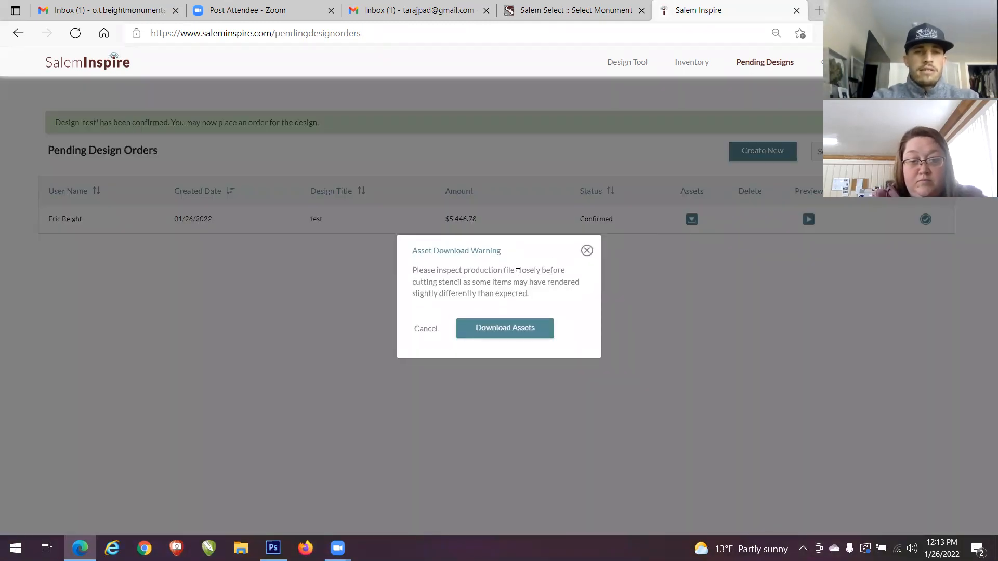
pyautogui.click(500, 333)
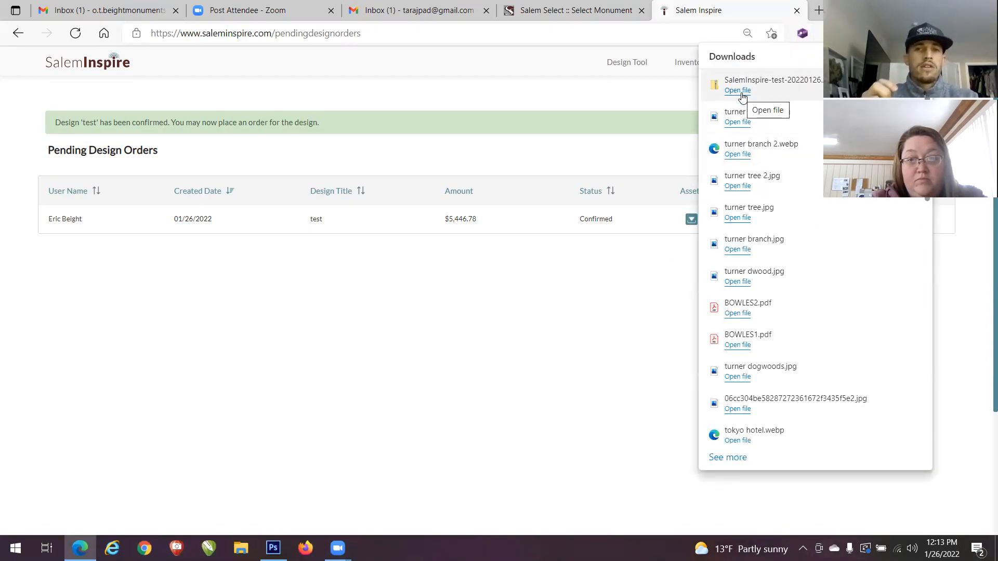
pyautogui.click(742, 92)
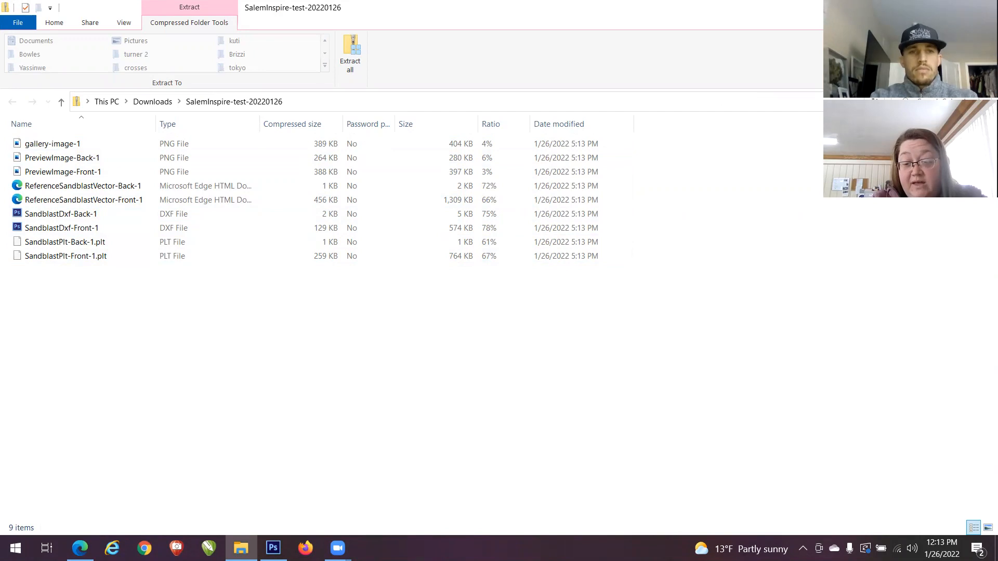
pyautogui.click(983, 7)
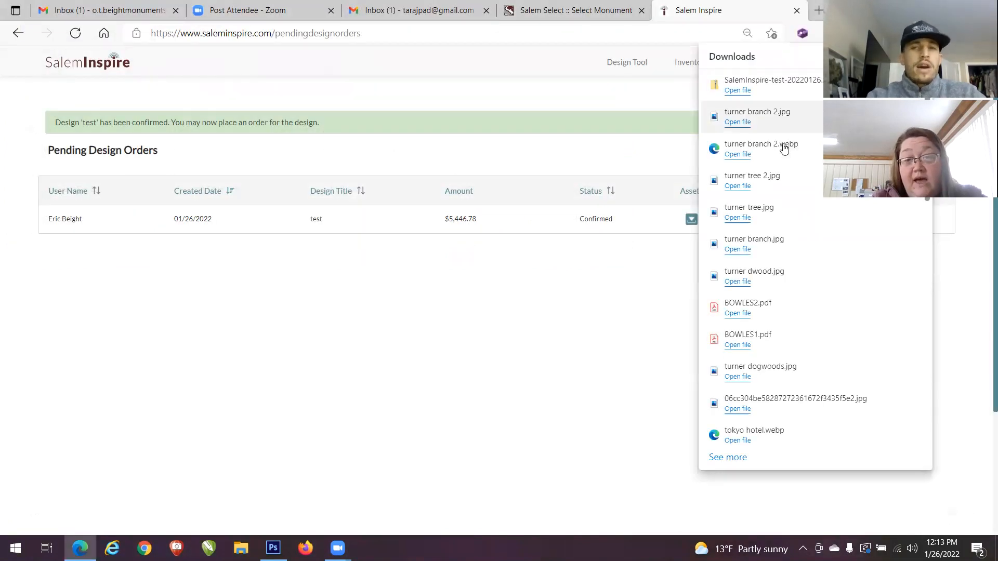
pyautogui.click(552, 103)
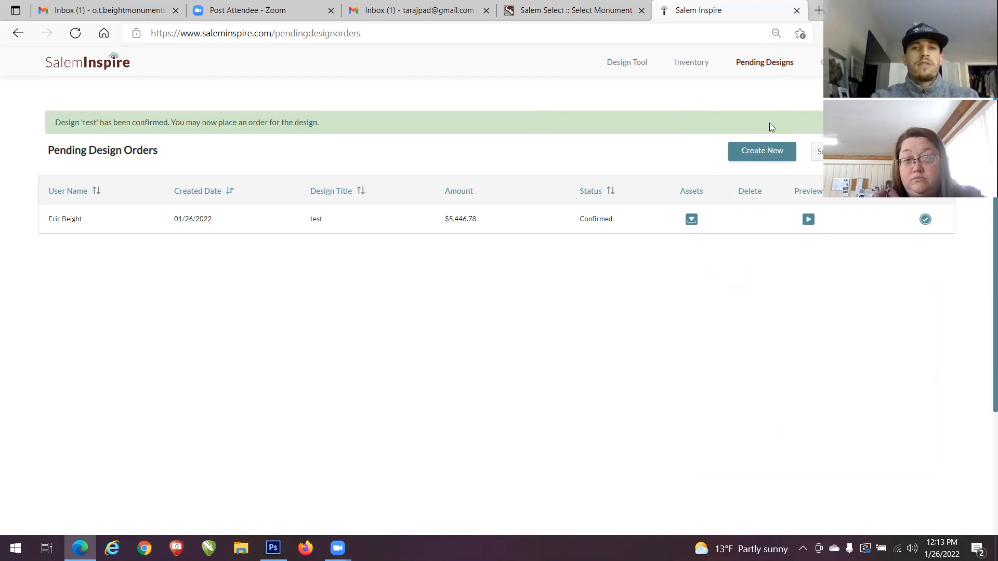
# Step: Recheck the asset download warning and the downloads list without downloading again, and view the confirmed design's preview
pyautogui.click(693, 219)
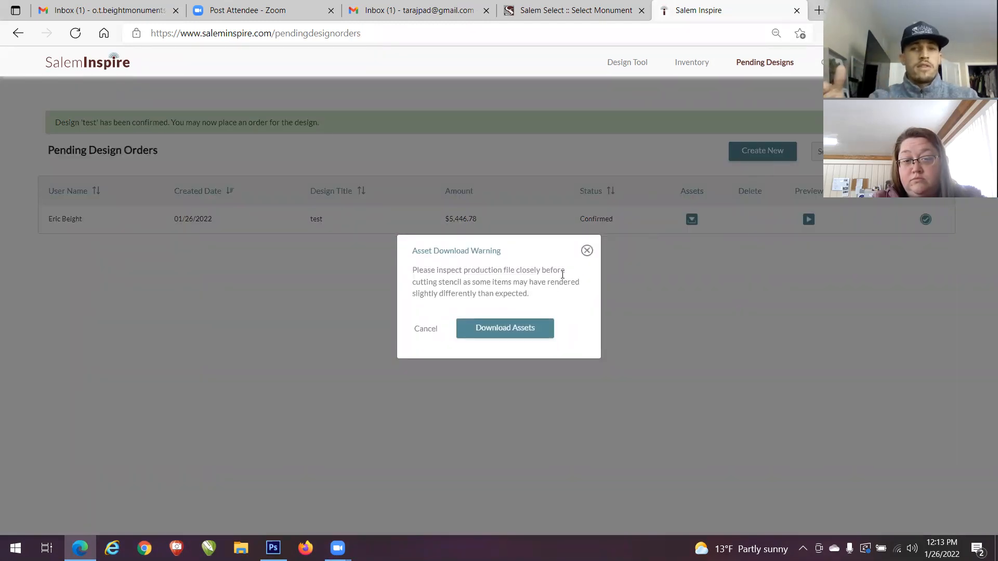
pyautogui.click(588, 253)
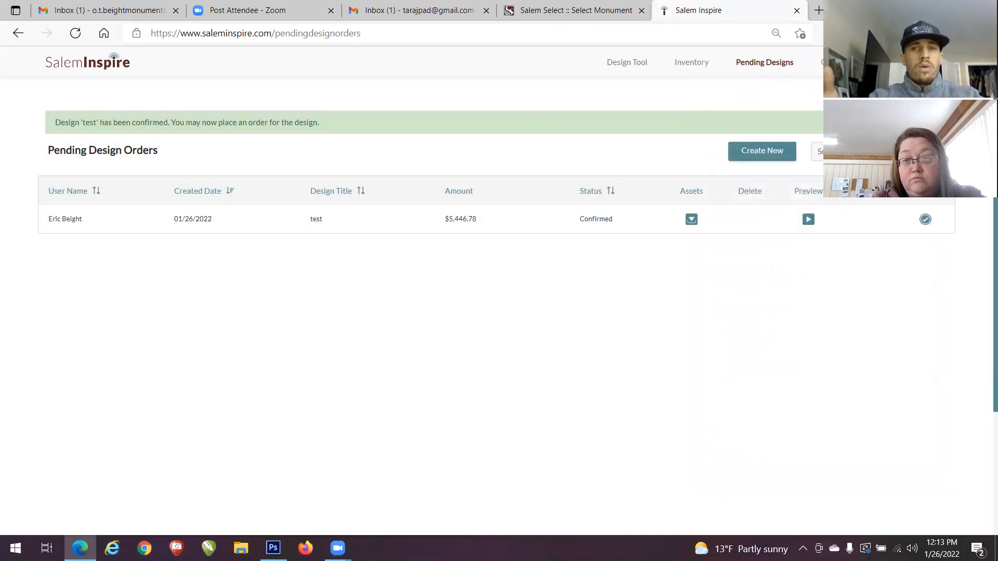
pyautogui.click(980, 33)
pyautogui.click(846, 218)
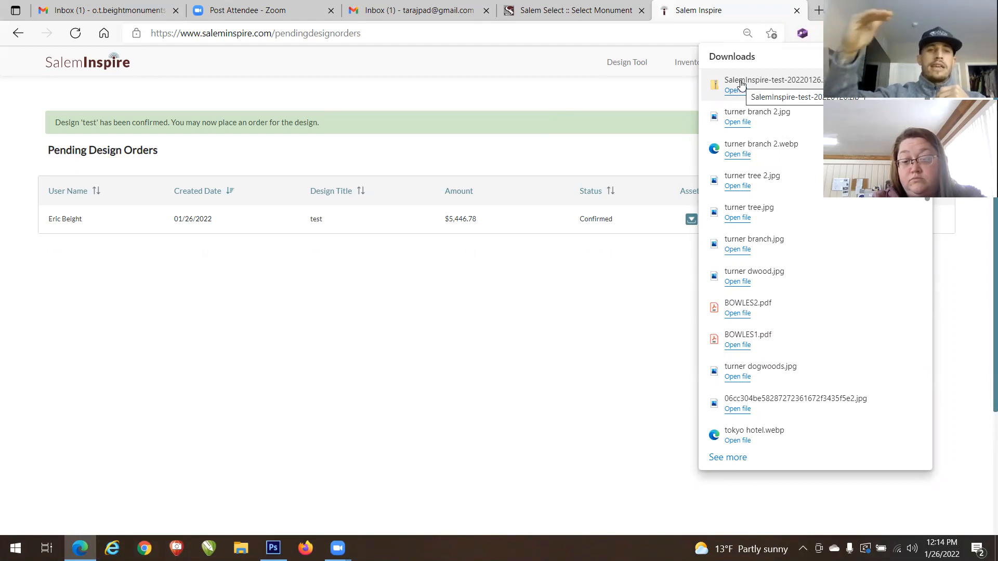
pyautogui.click(644, 99)
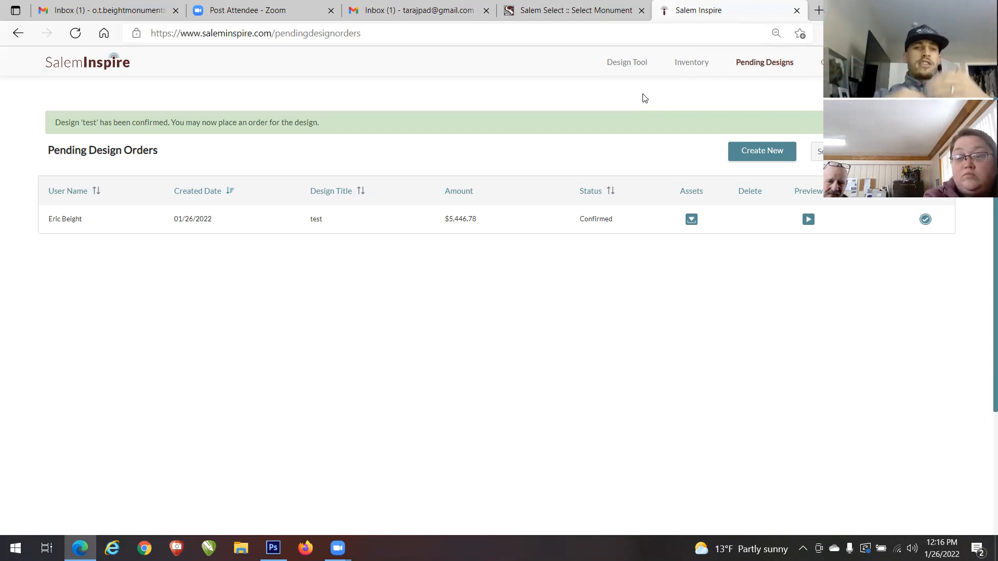
pyautogui.click(809, 219)
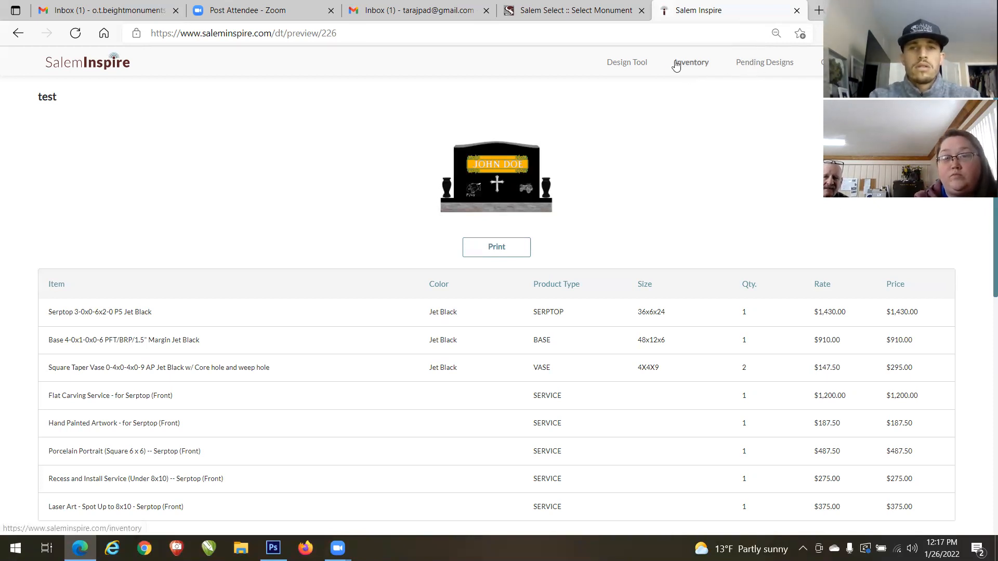
# Step: Start a new design named TEST2 and give it a single flush marker as its shape
pyautogui.click(615, 64)
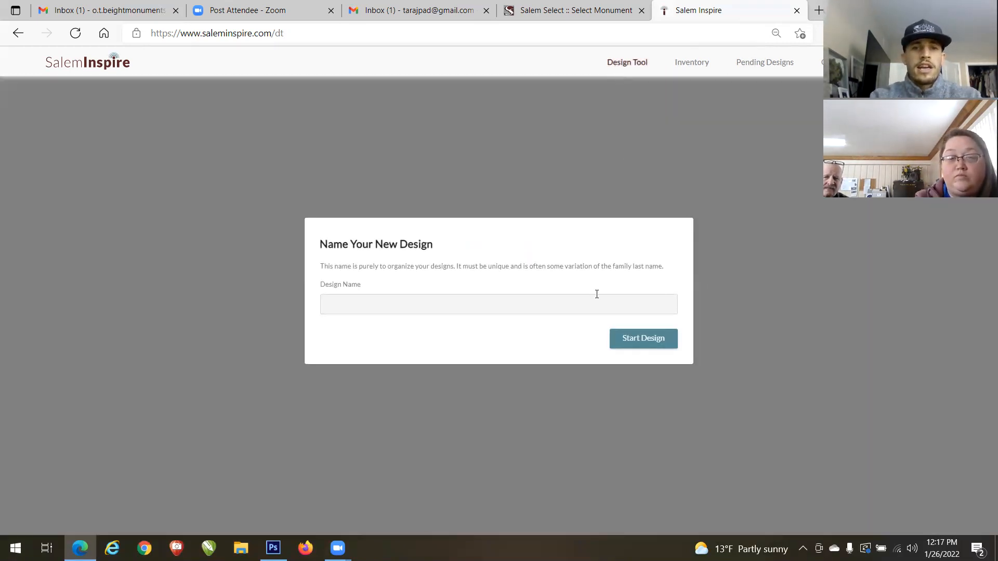
pyautogui.click(597, 294)
pyautogui.write('TEST2')
pyautogui.press('Return')
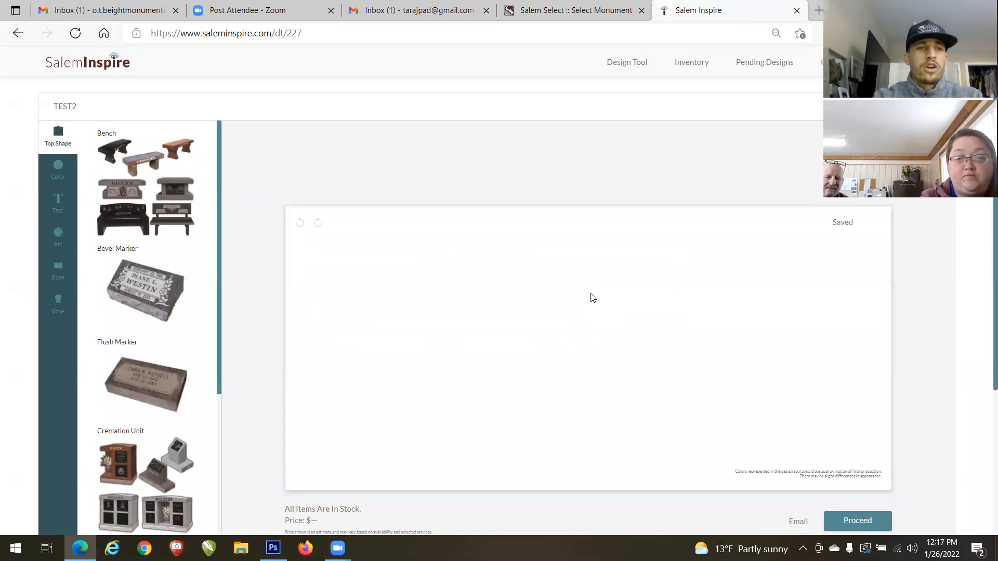
pyautogui.click(140, 343)
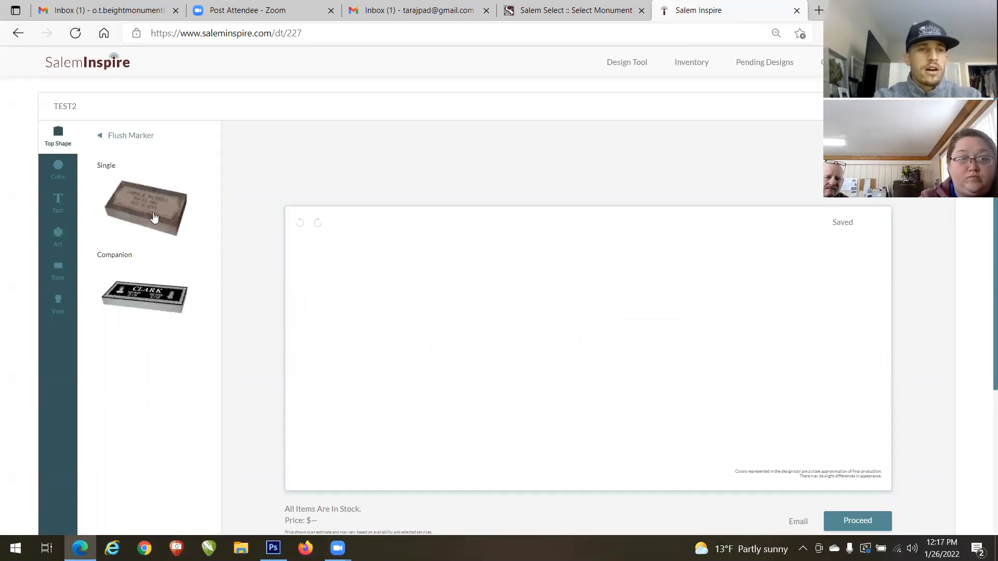
pyautogui.click(154, 217)
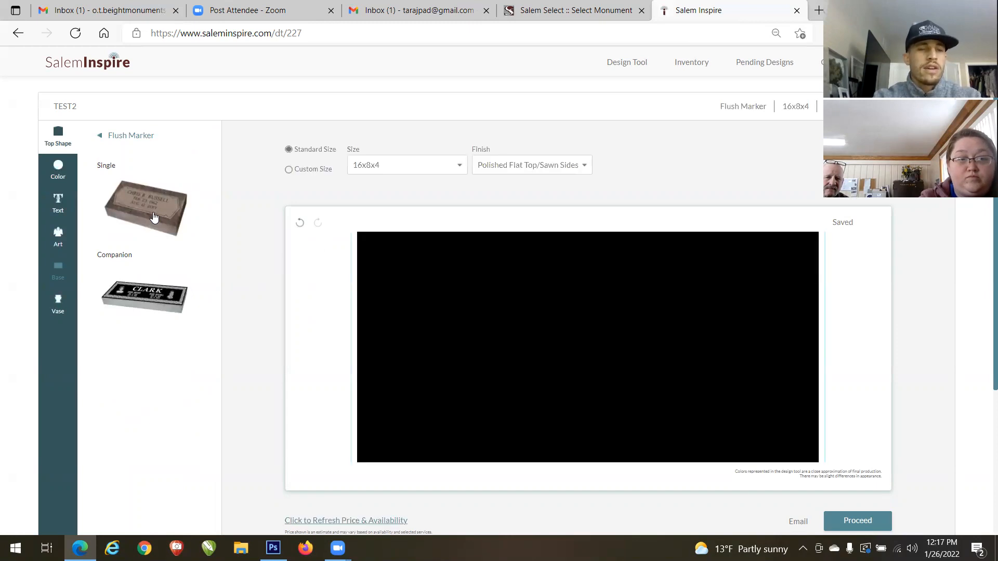
# Step: Add the flat-carved teddy bear with blocks from the Children art to the flush marker and deselect it
pyautogui.click(57, 239)
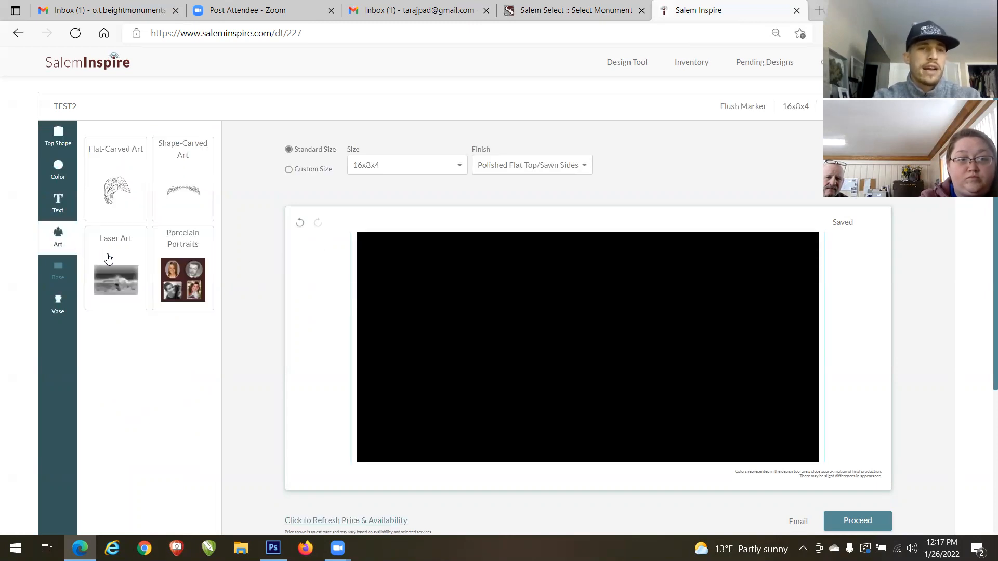
pyautogui.click(131, 190)
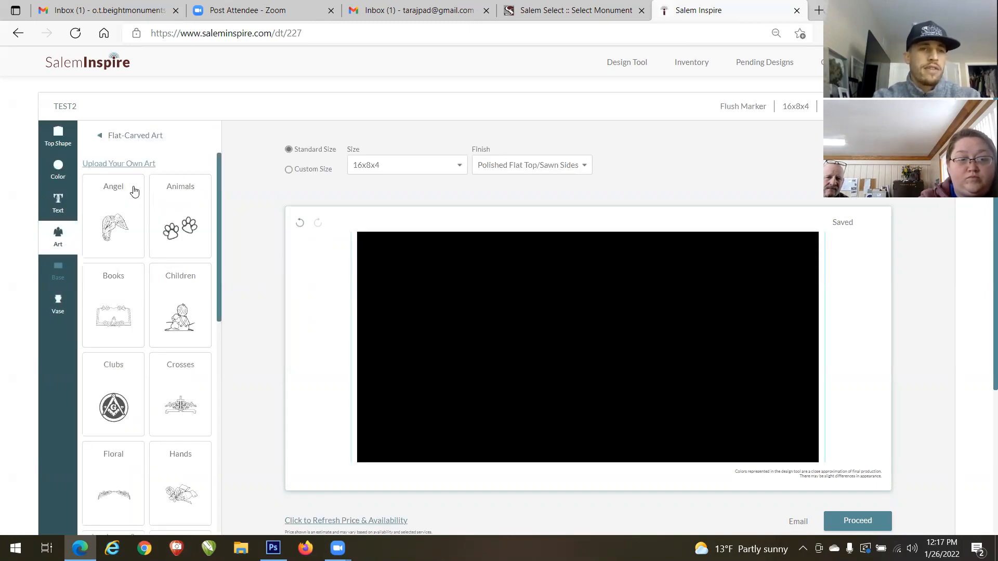
pyautogui.click(180, 310)
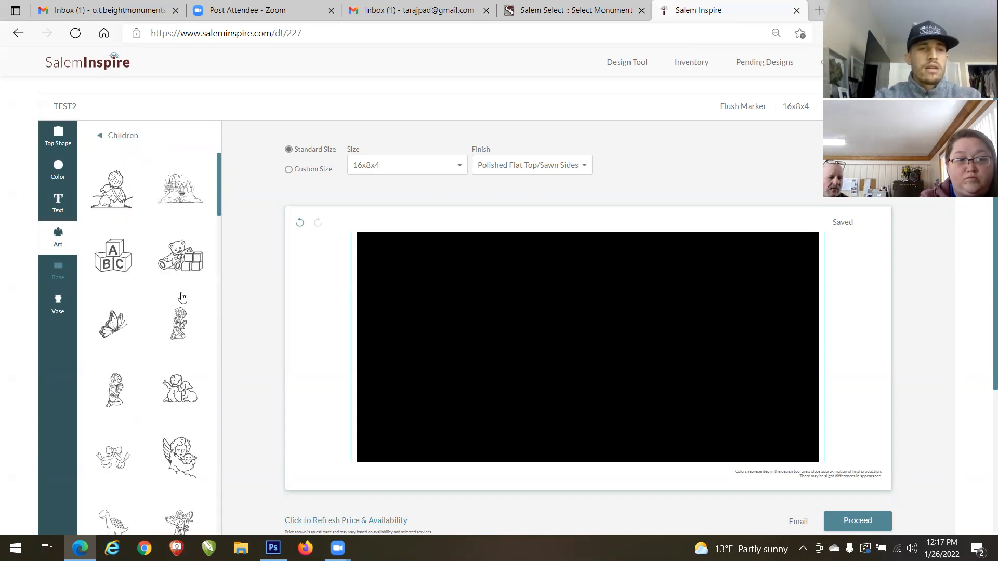
pyautogui.click(181, 264)
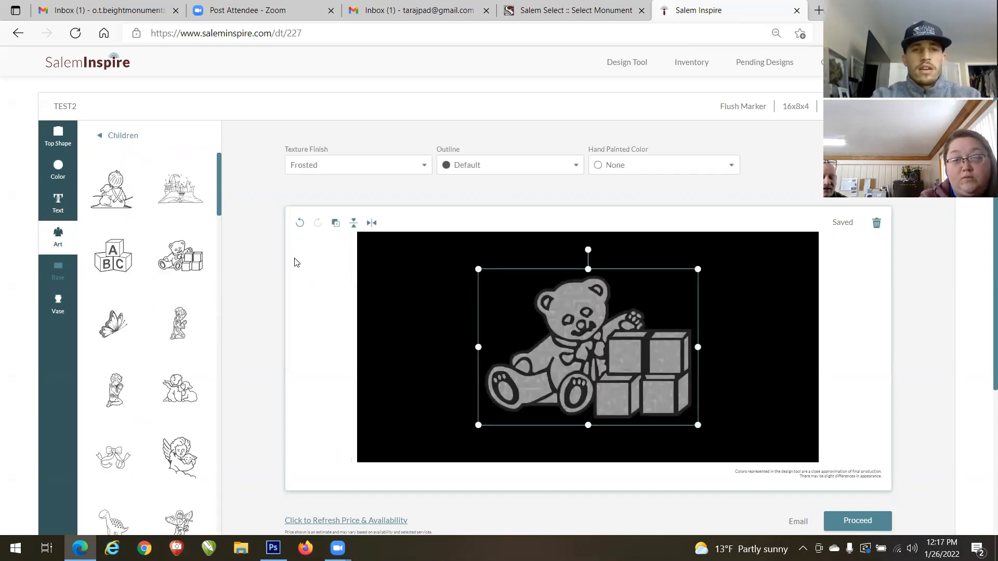
pyautogui.click(305, 280)
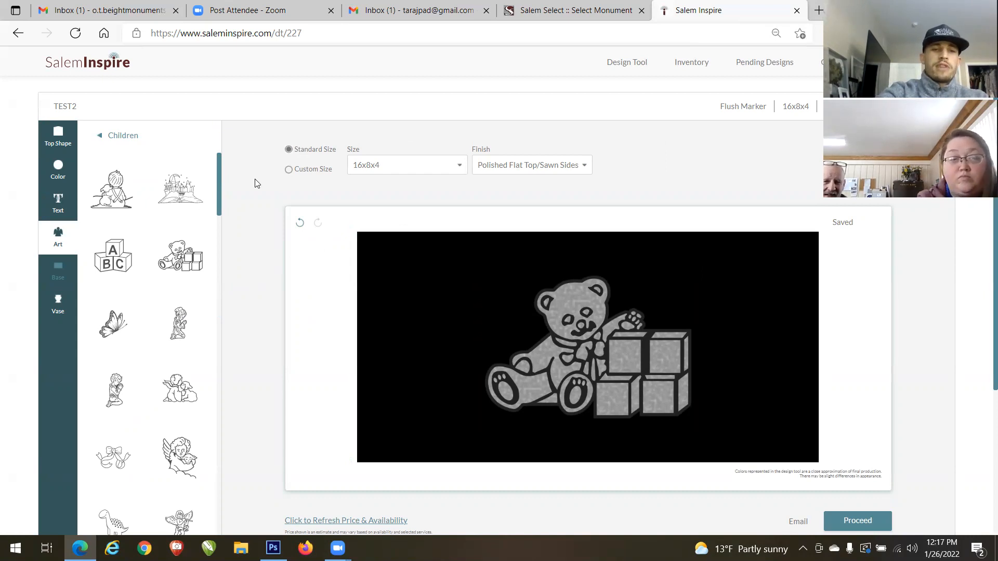
# Step: Refresh the price and availability of the TEST2 flush marker and proceed to its quote preview
pyautogui.moveTo(217, 201); pyautogui.dragTo(216, 325)
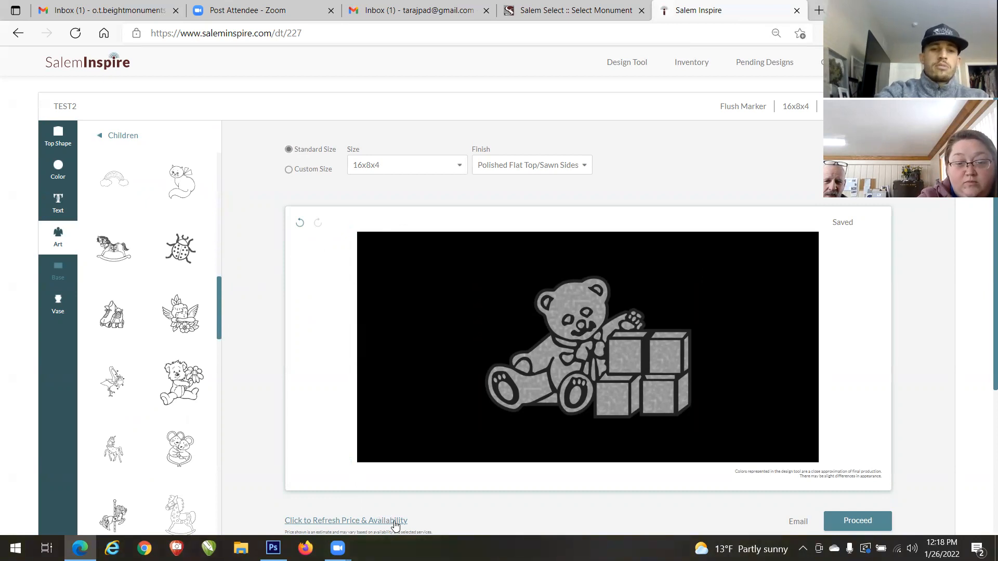
pyautogui.scroll(-2, 980, 292)
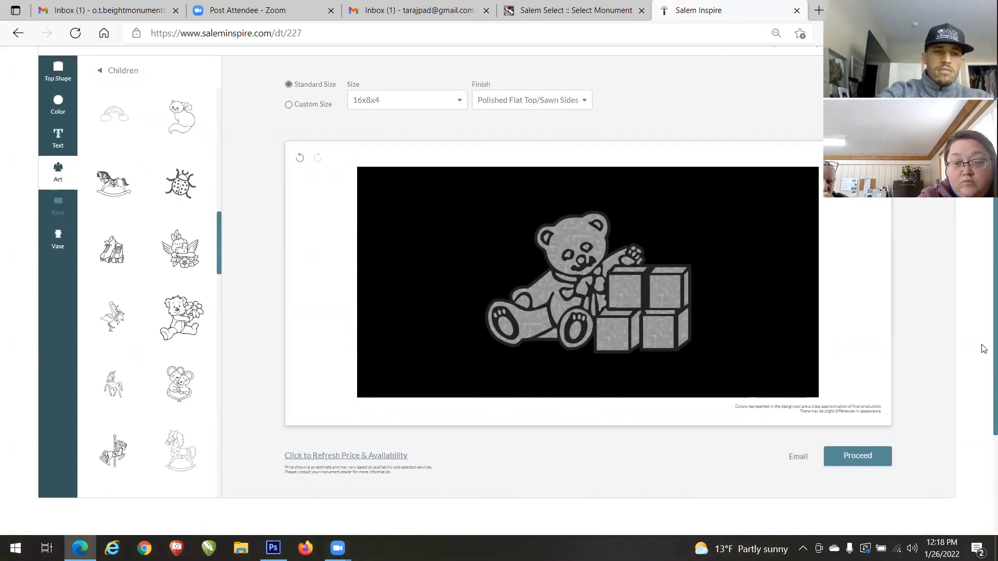
pyautogui.click(341, 421)
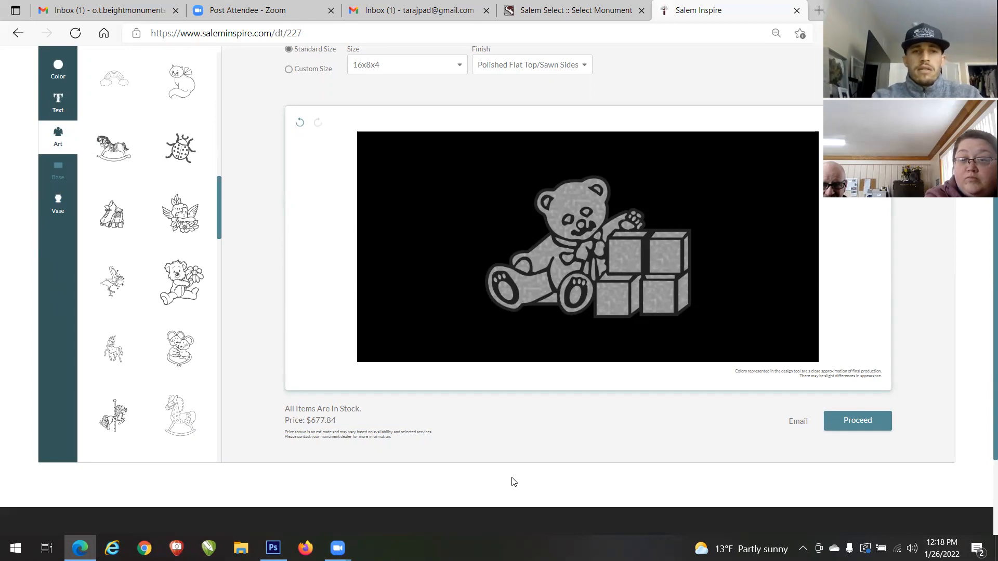
pyautogui.click(847, 420)
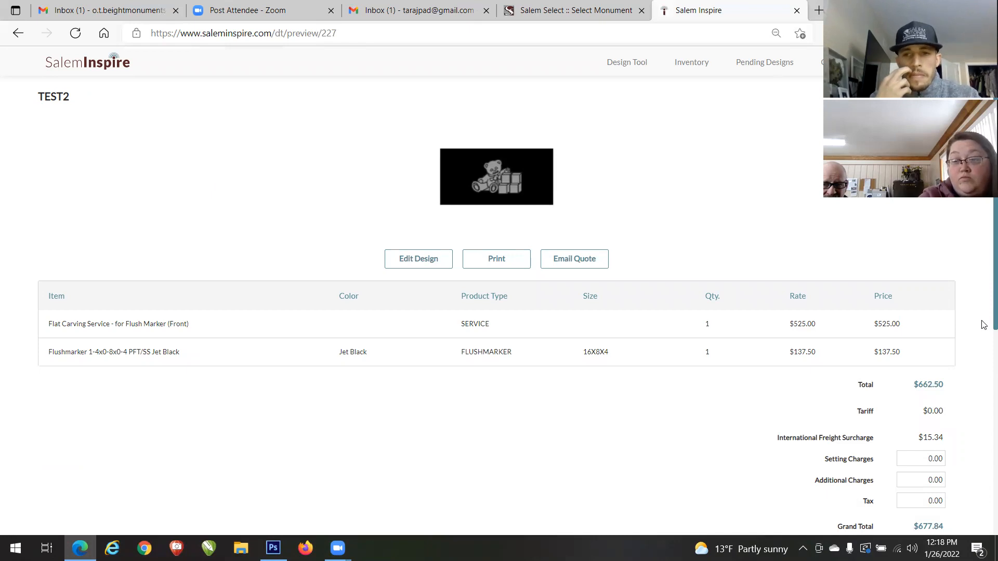
# Step: Set the additional charges on the TEST2 quote to 244.80 and update the grand total
pyautogui.scroll(-4, 983, 324)
pyautogui.moveTo(925, 285); pyautogui.dragTo(982, 261)
pyautogui.write('244.80')
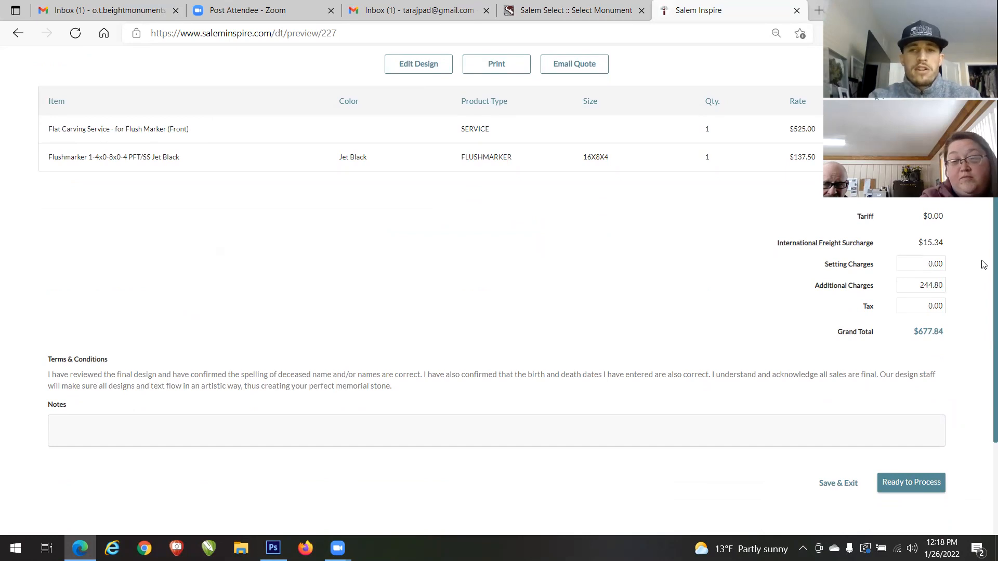
pyautogui.click(730, 285)
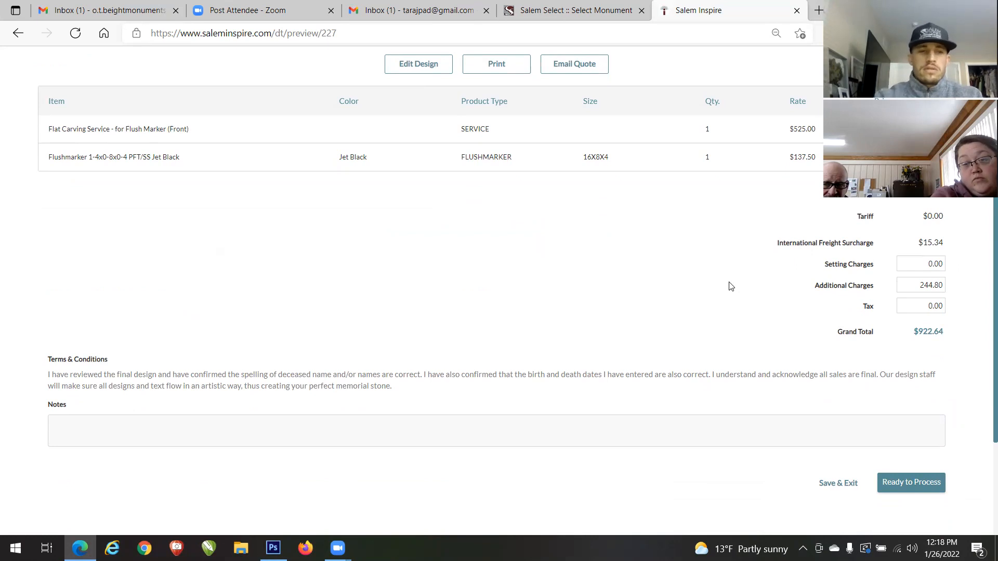
# Step: Add a note asking a colleague to check the uncertain font and submit the TEST2 design as ready to process
pyautogui.click(422, 423)
pyautogui.write('HEY ERIC CHECK FONT NOT SURE')
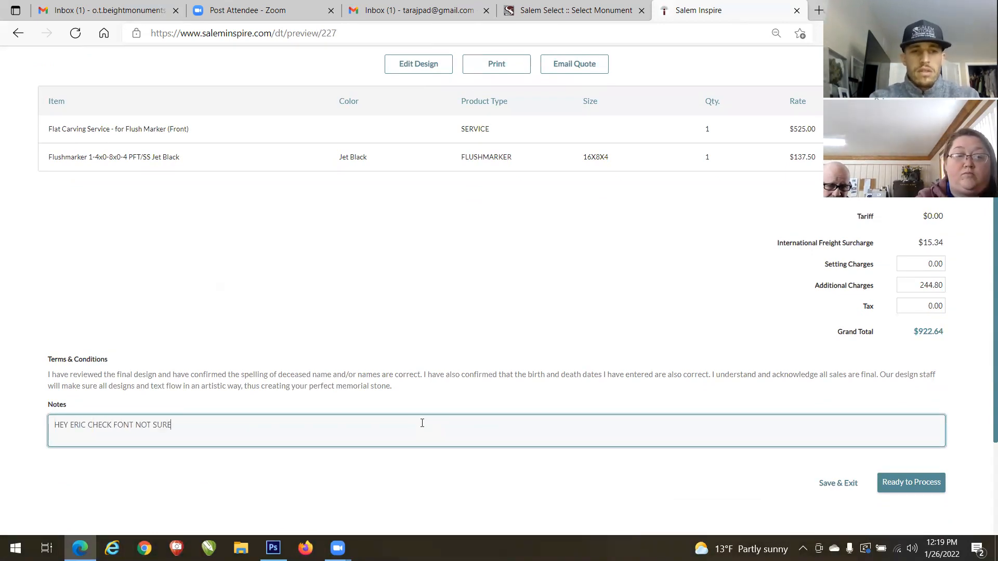
pyautogui.click(983, 281)
pyautogui.scroll(-3, 983, 299)
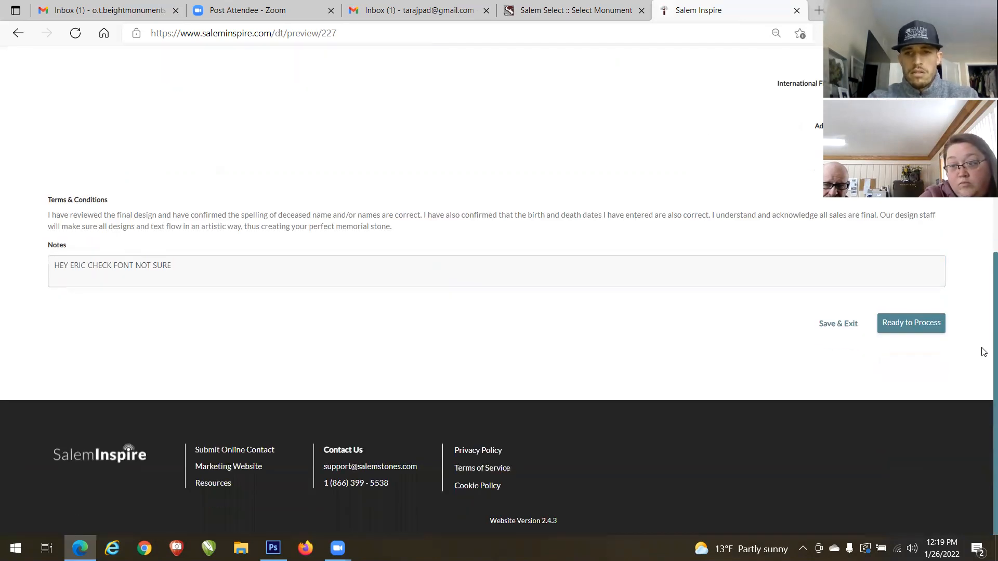
pyautogui.click(915, 319)
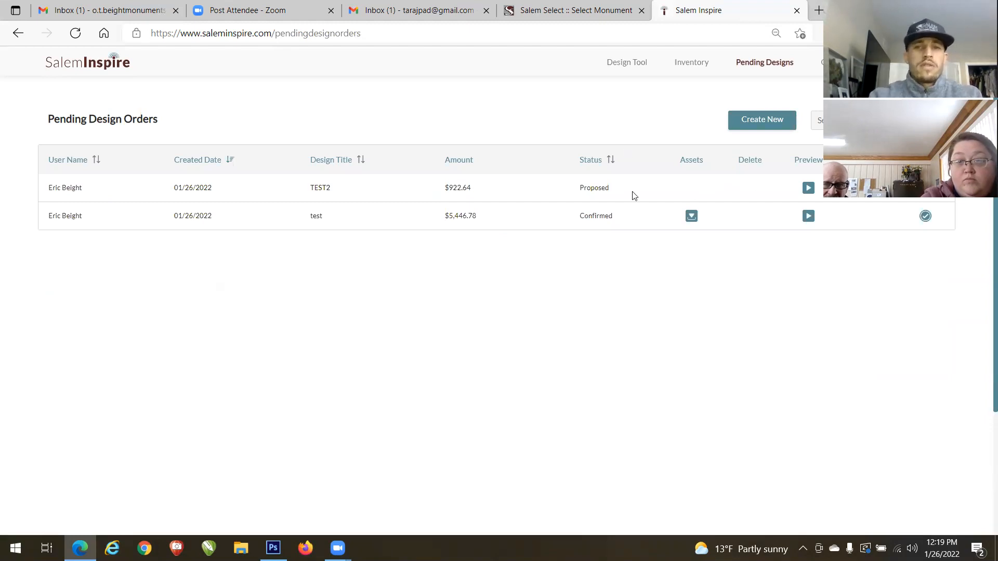
# Step: Open the preview of the proposed TEST2 design and clear the font-check message from its notes
pyautogui.click(808, 189)
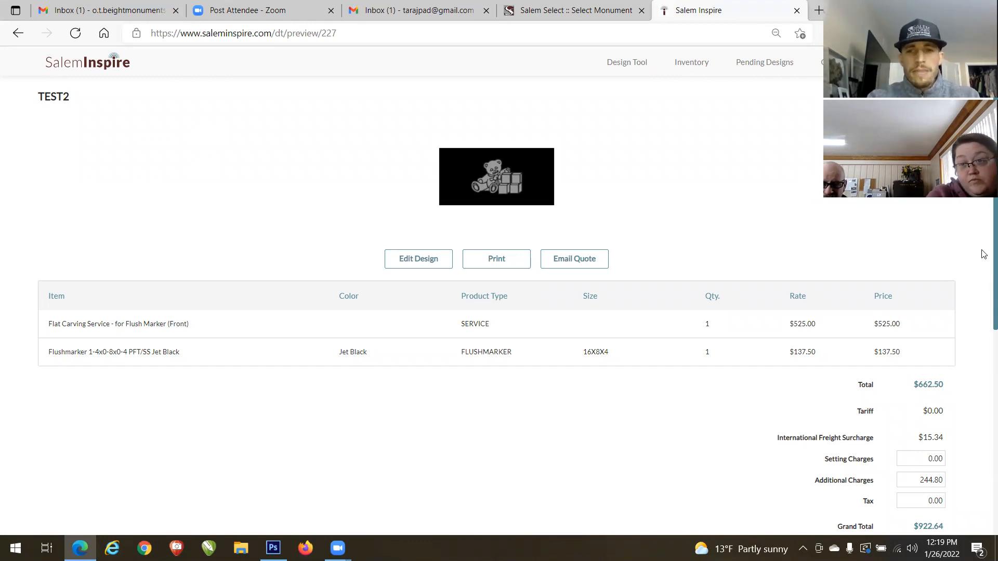
pyautogui.scroll(-5, 982, 254)
pyautogui.scroll(-2, 983, 351)
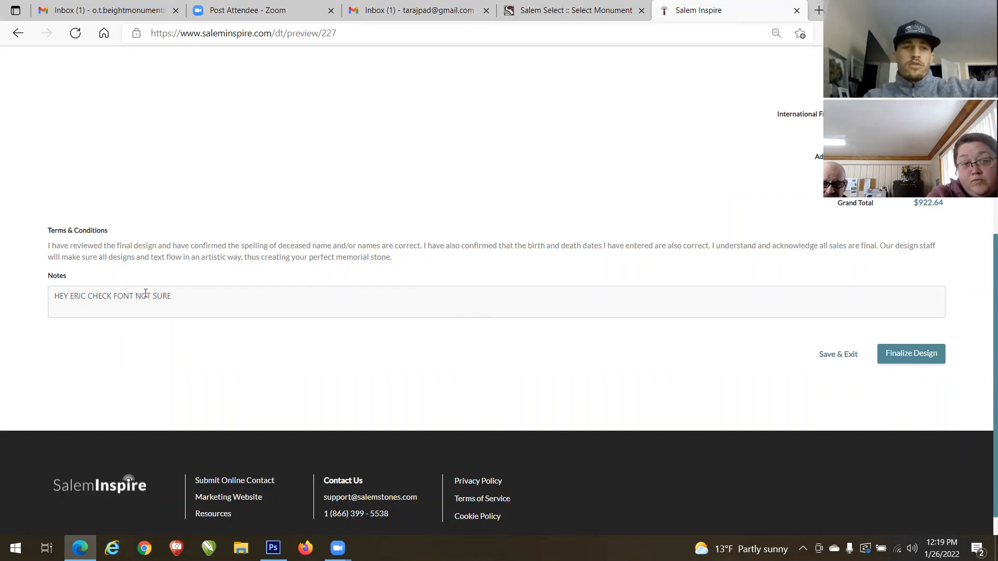
pyautogui.moveTo(191, 293); pyautogui.dragTo(2, 312)
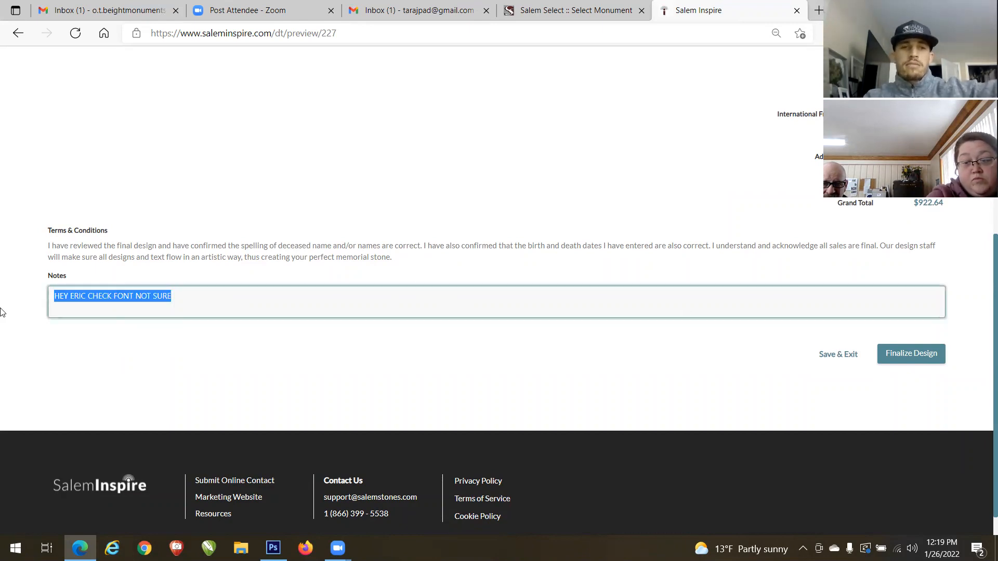
pyautogui.press('BackSpace')
pyautogui.click(365, 378)
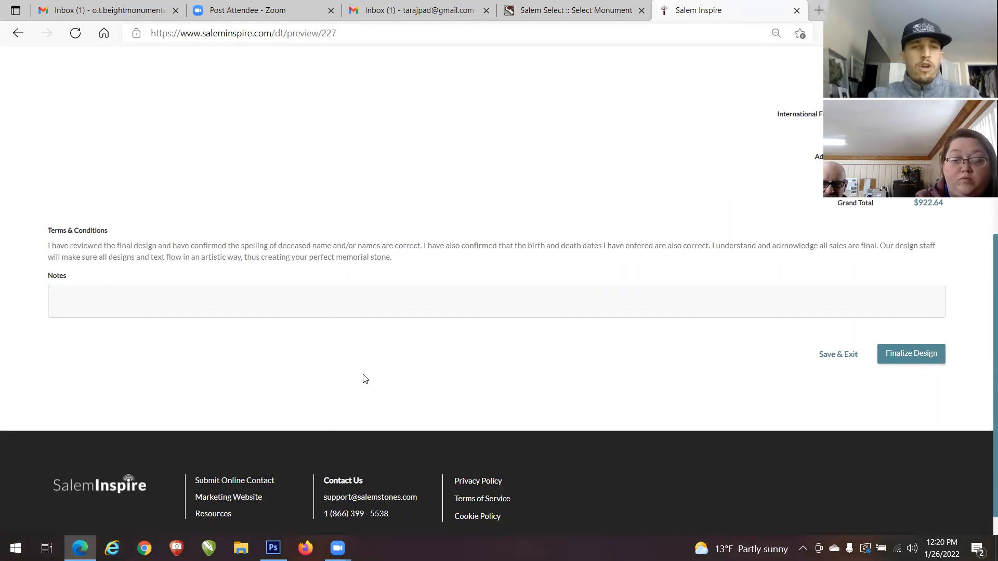
# Step: Finalize the TEST2 design with its notes left empty
pyautogui.scroll(-1, 365, 379)
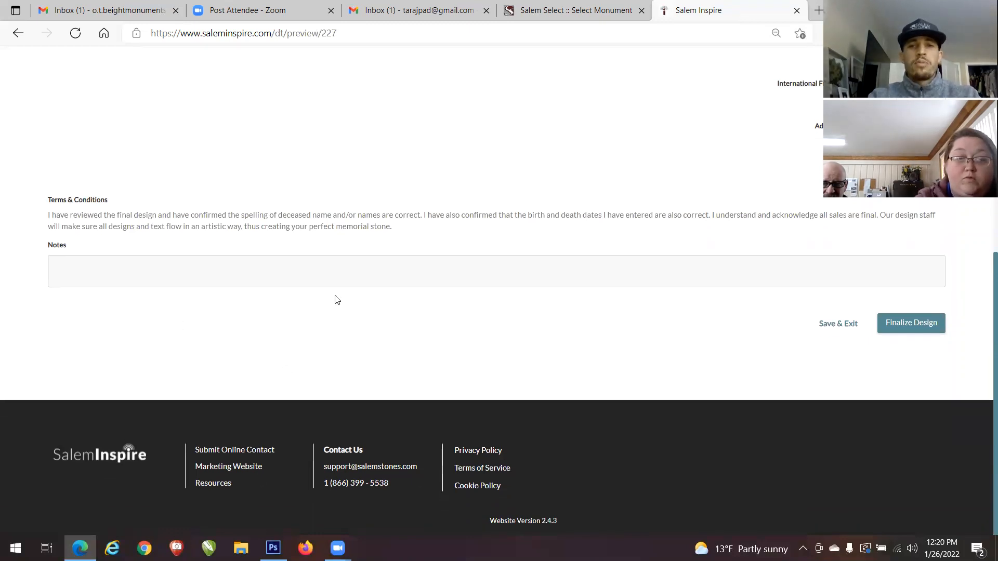
pyautogui.click(331, 271)
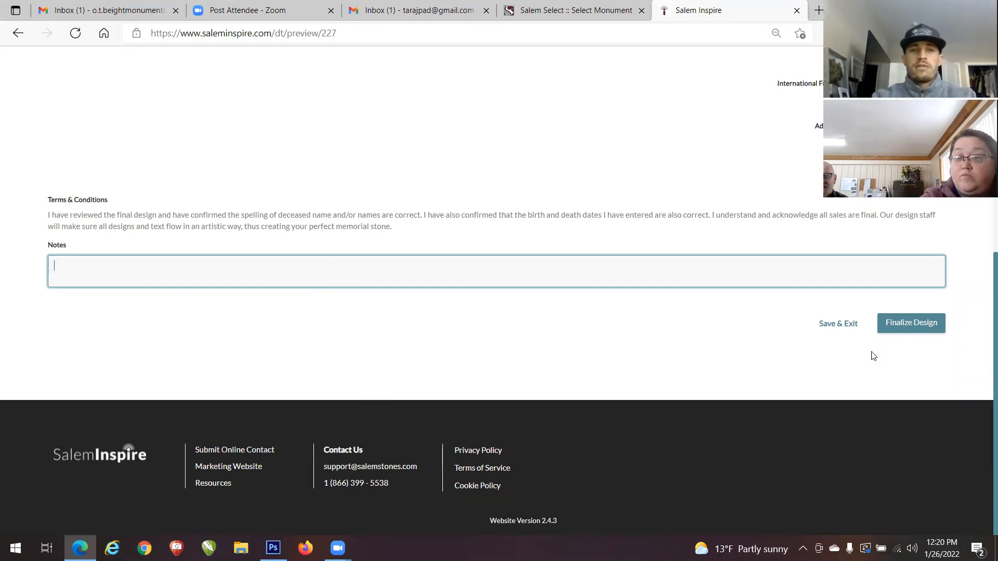
pyautogui.click(892, 322)
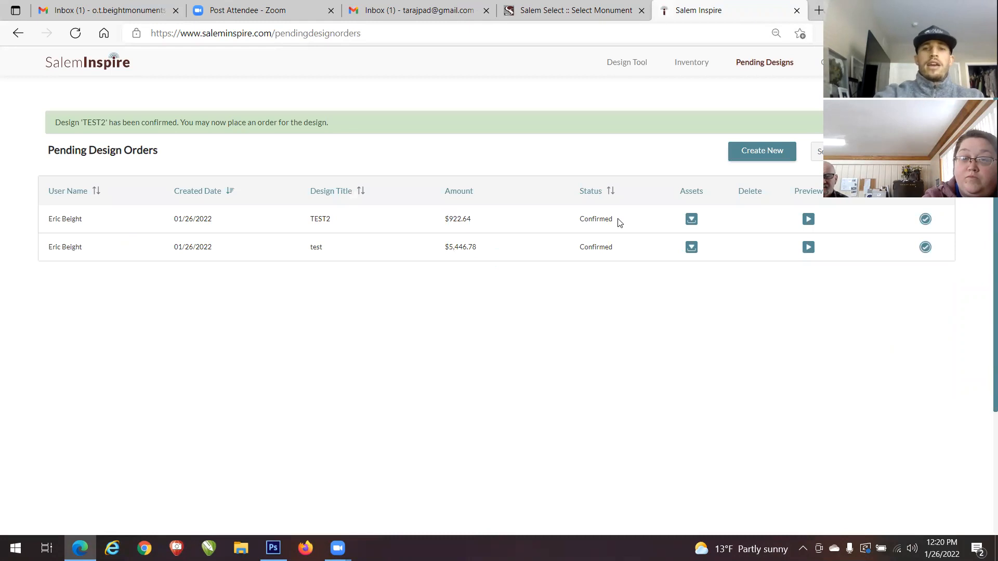
# Step: Download the TEST2 production assets, view the files in the downloaded archive, and return to the pending designs with the downloads list closed
pyautogui.click(691, 218)
pyautogui.click(513, 330)
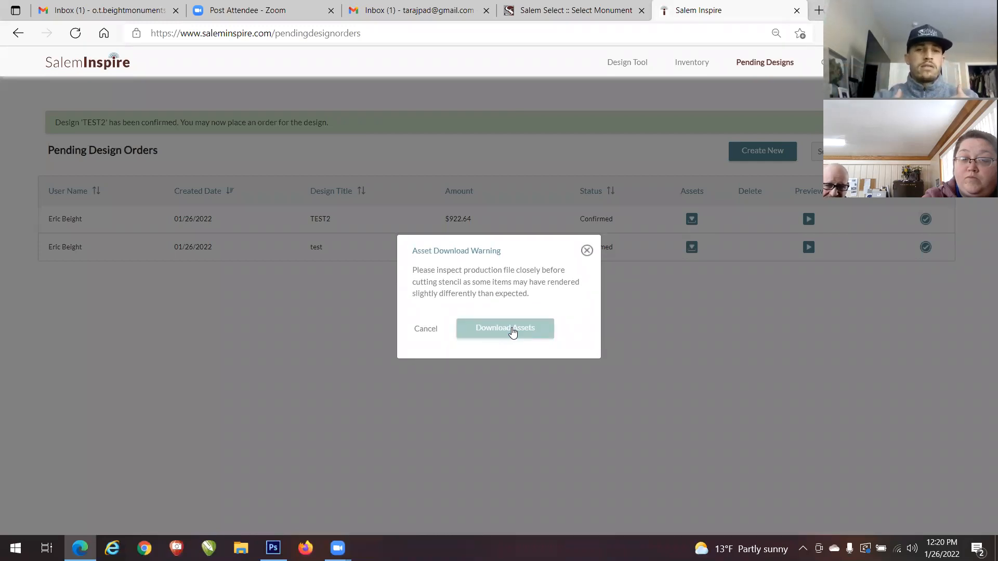
pyautogui.click(512, 331)
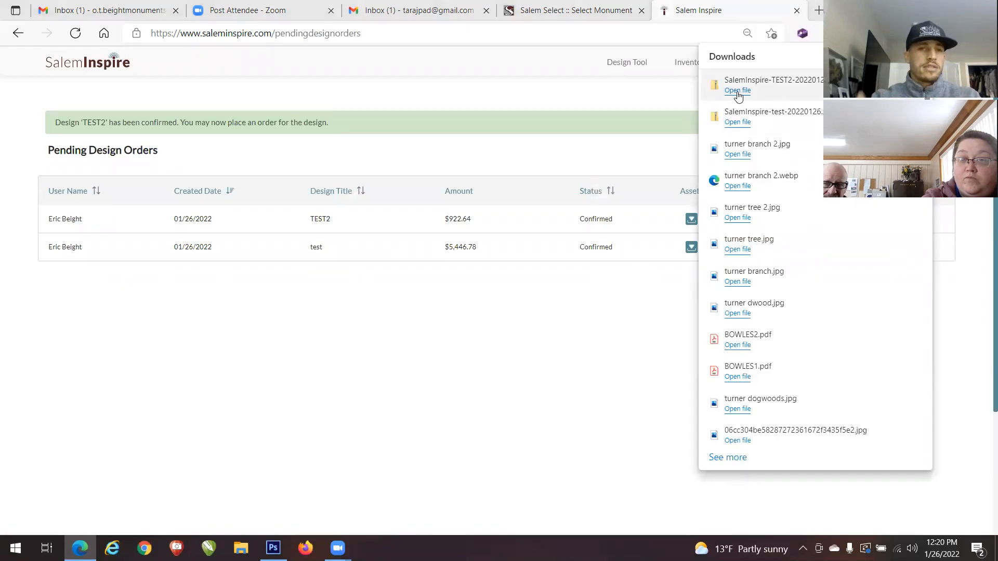
pyautogui.click(737, 91)
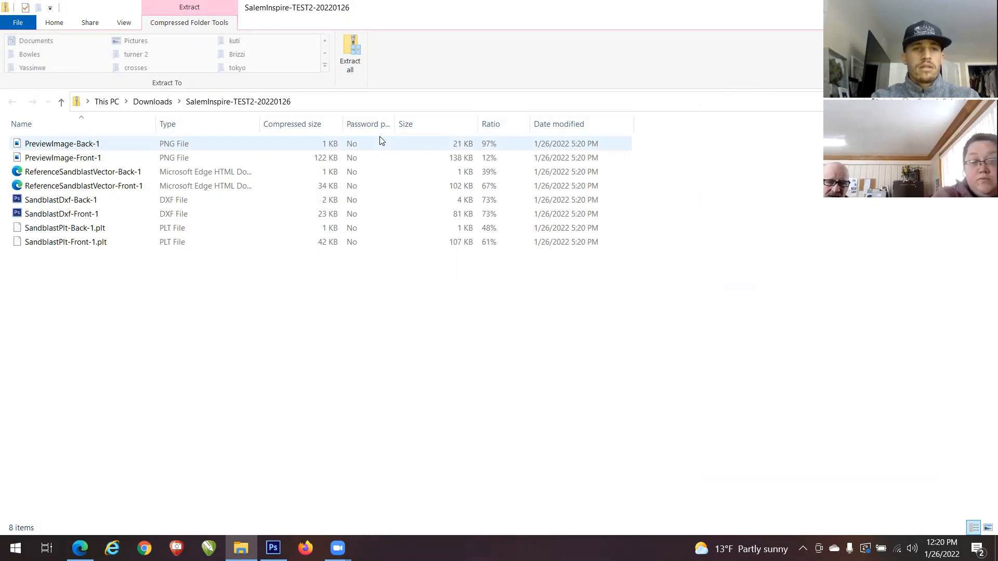
pyautogui.hotkey('alt', 'Tab')
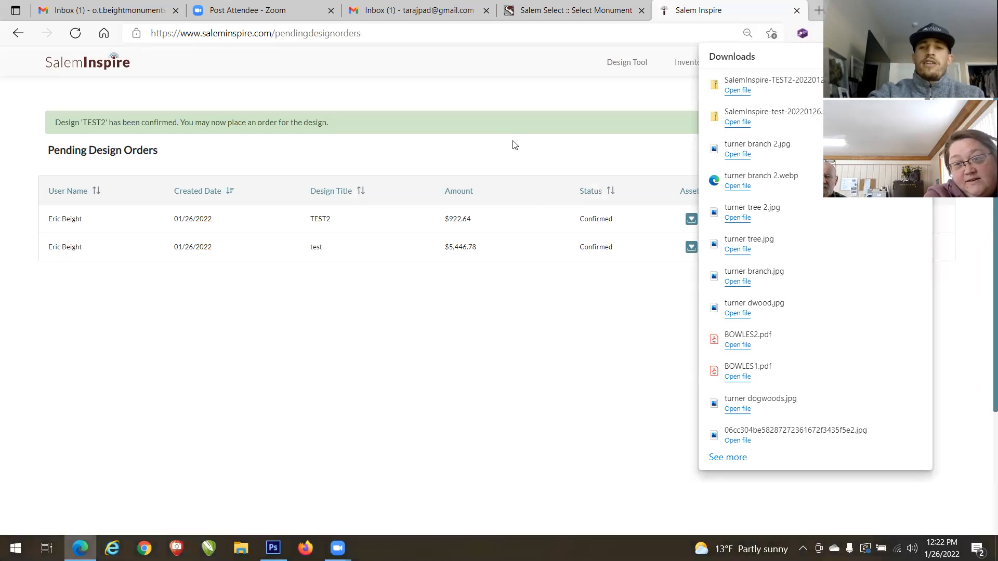
pyautogui.click(515, 145)
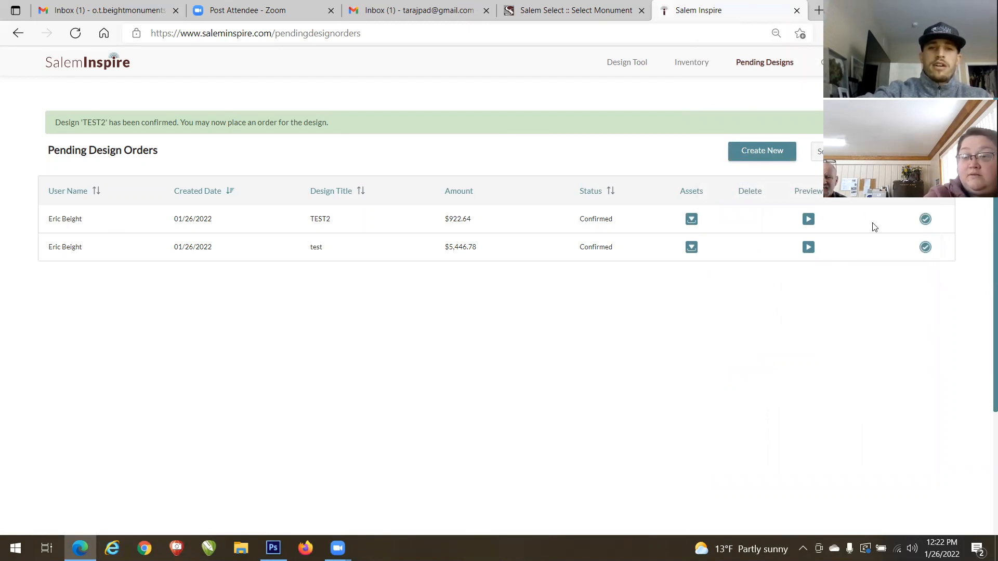
# Step: Open the order form for TEST2, review its products, shipping options and totals, and return to the pending designs without ordering
pyautogui.click(925, 220)
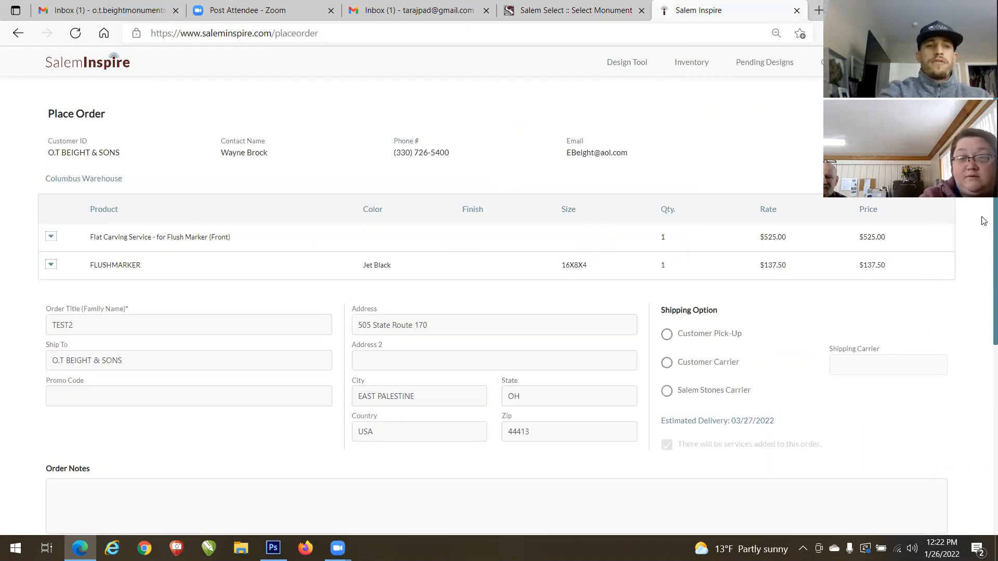
pyautogui.scroll(-3, 984, 232)
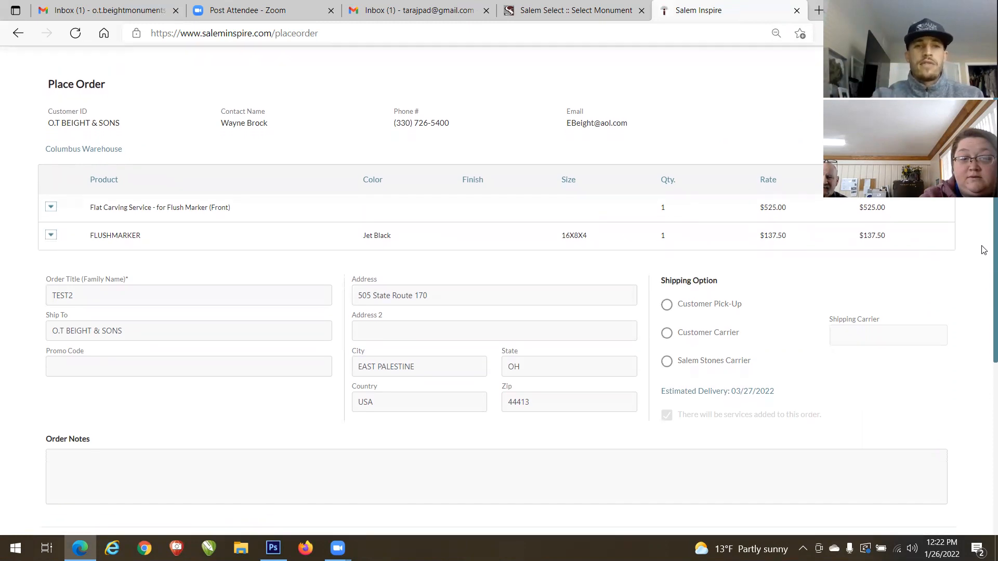
pyautogui.scroll(-3, 983, 312)
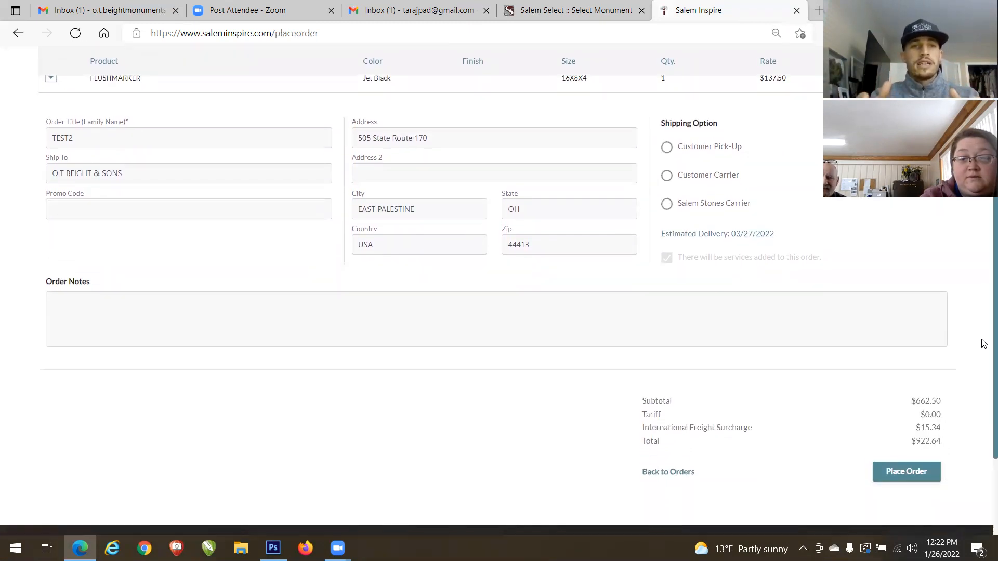
pyautogui.scroll(4, 983, 271)
pyautogui.scroll(1, 984, 250)
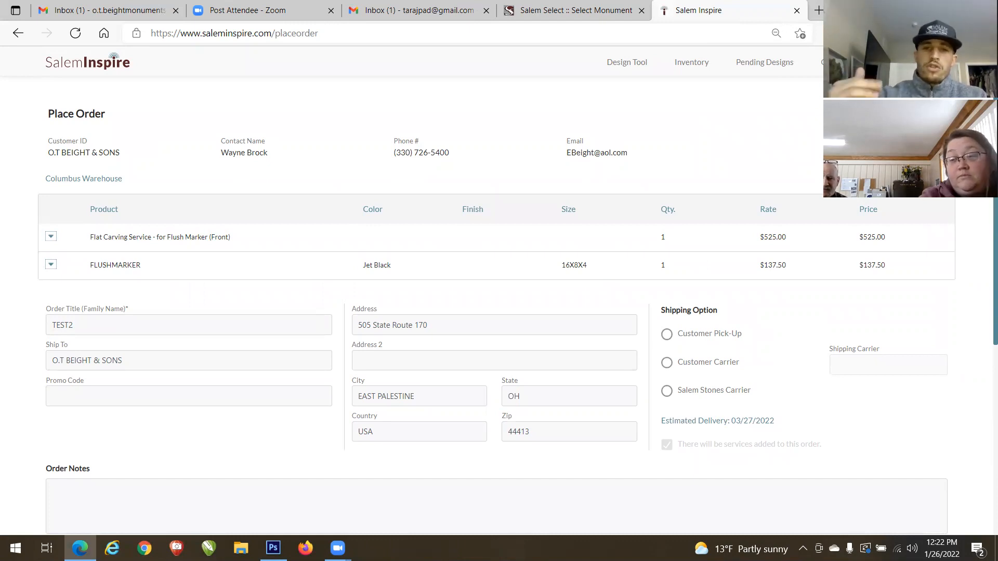
pyautogui.scroll(-5, 982, 306)
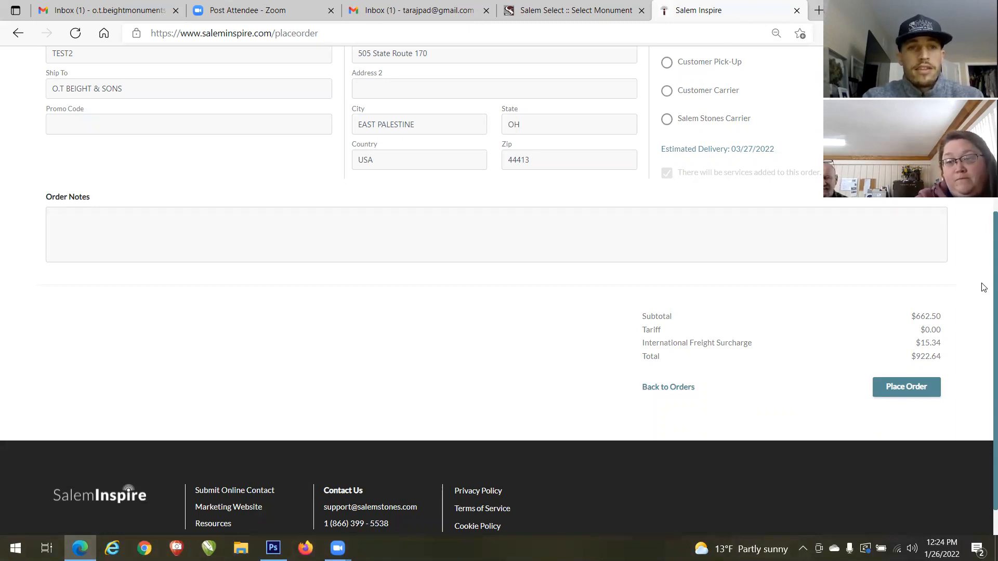
pyautogui.scroll(5, 984, 287)
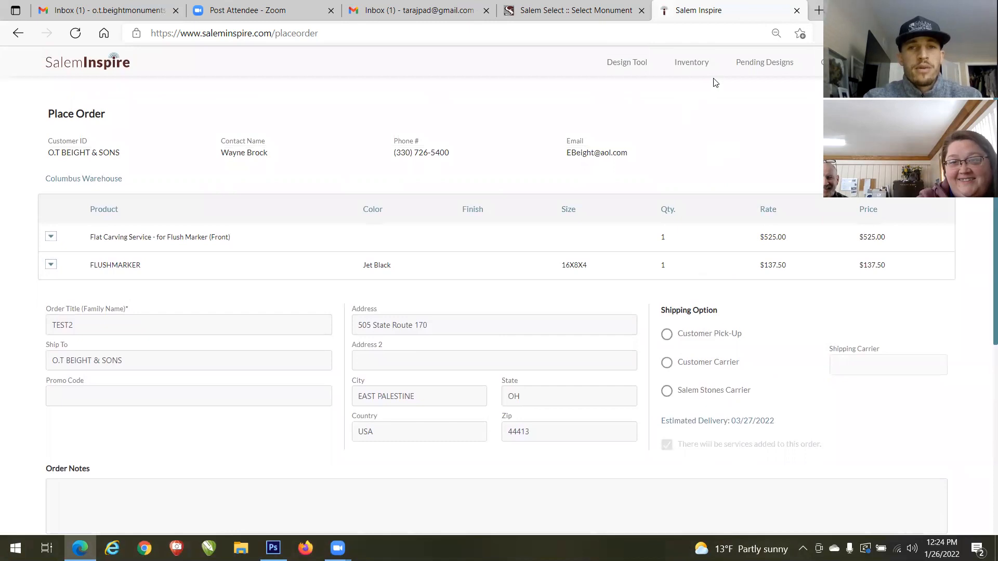
pyautogui.click(757, 64)
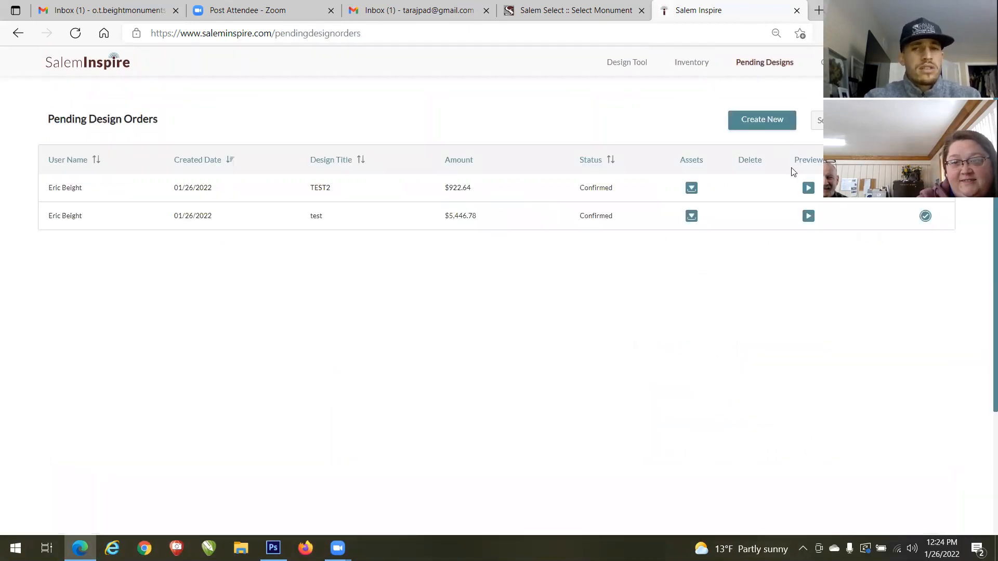